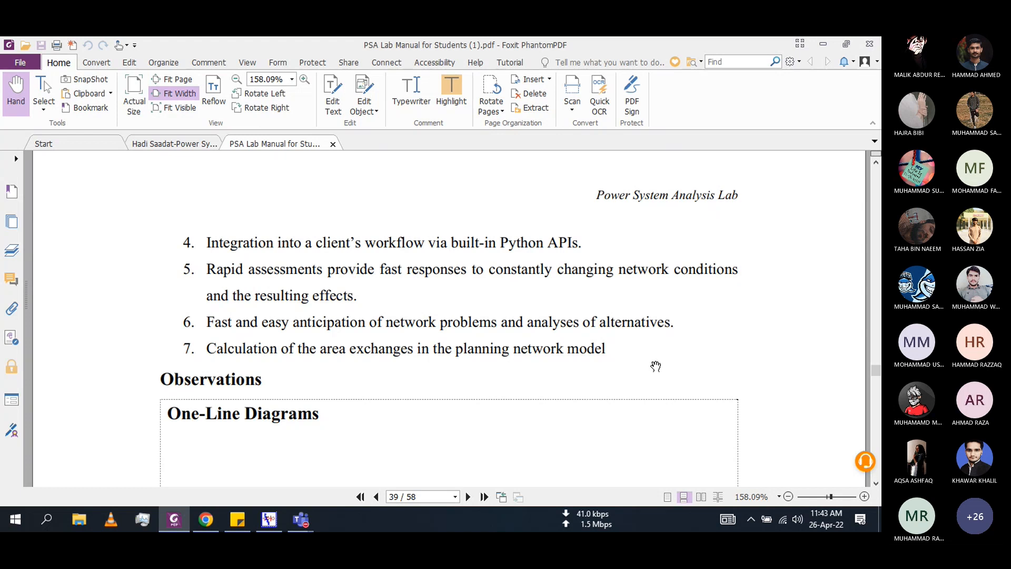
Switch from the lab manual to PSS®E Xplore 34 and examine the initiation date in the progress output and the alerts and warnings
scroll(656, 366, "up", 5)
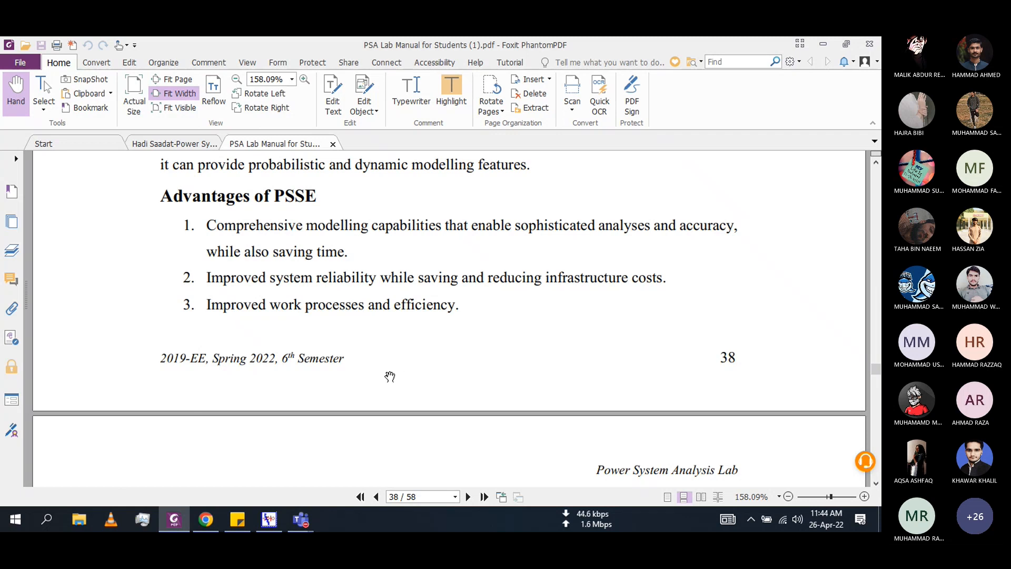
mouse_move(271, 523)
left_click(272, 523)
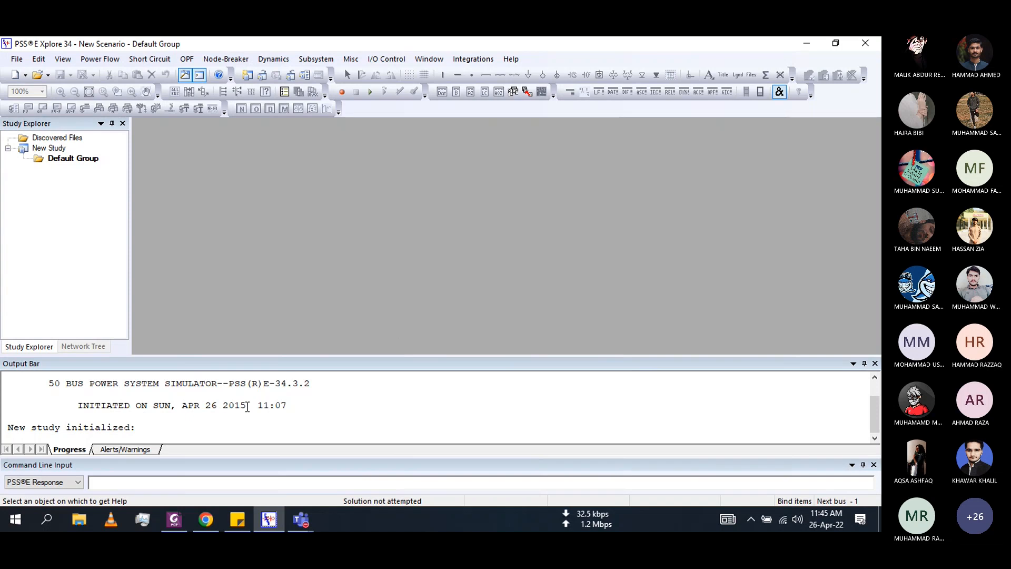
left_click_drag(246, 405, 223, 400)
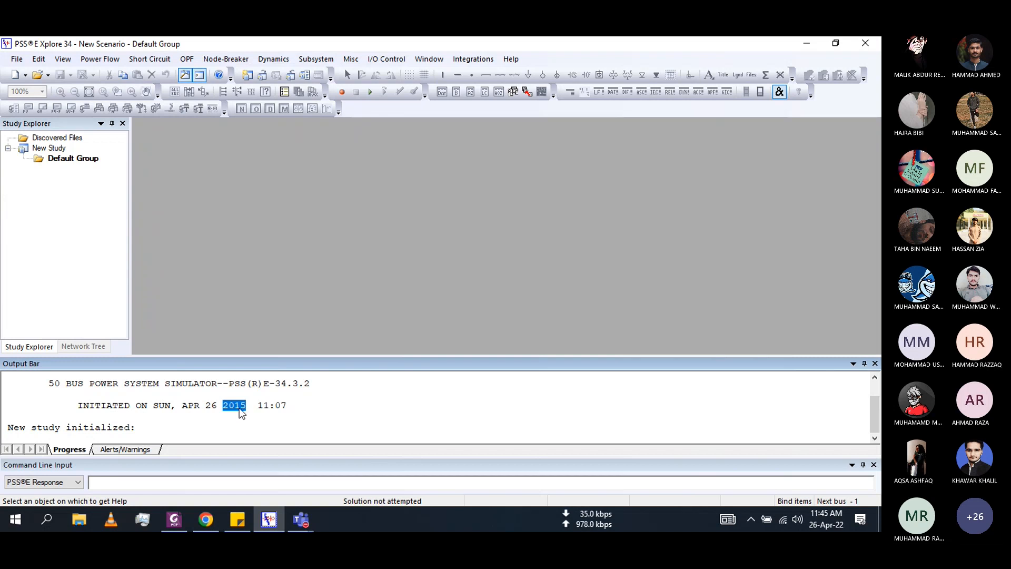
left_click(249, 408)
left_click_drag(249, 408, 188, 406)
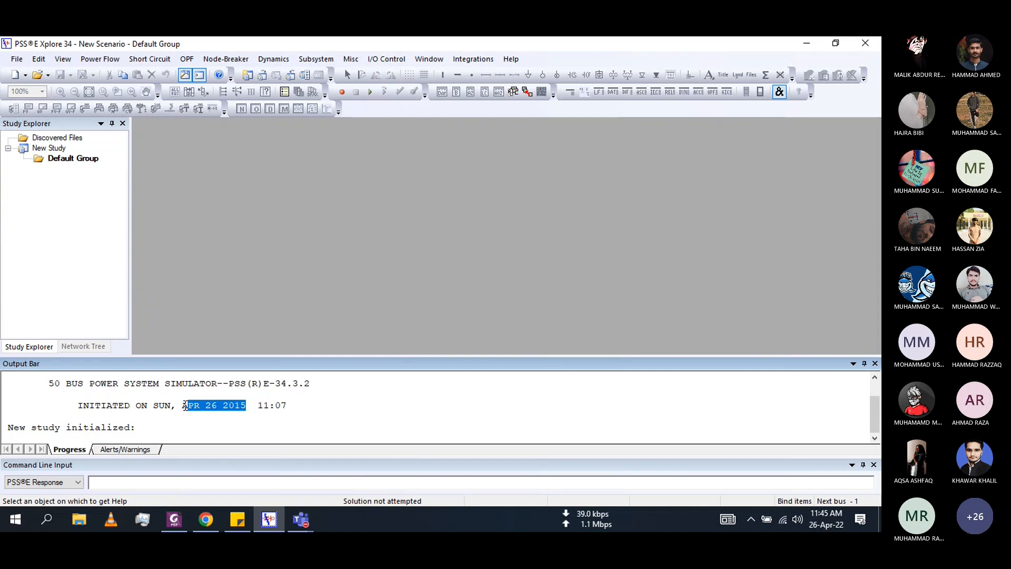
left_click(240, 409)
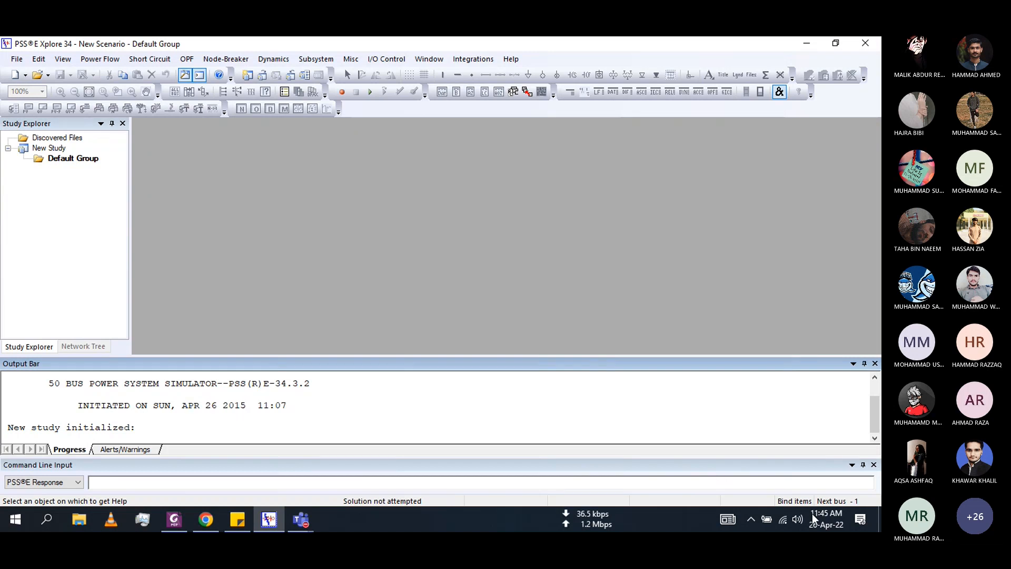
mouse_move(828, 530)
left_click(131, 451)
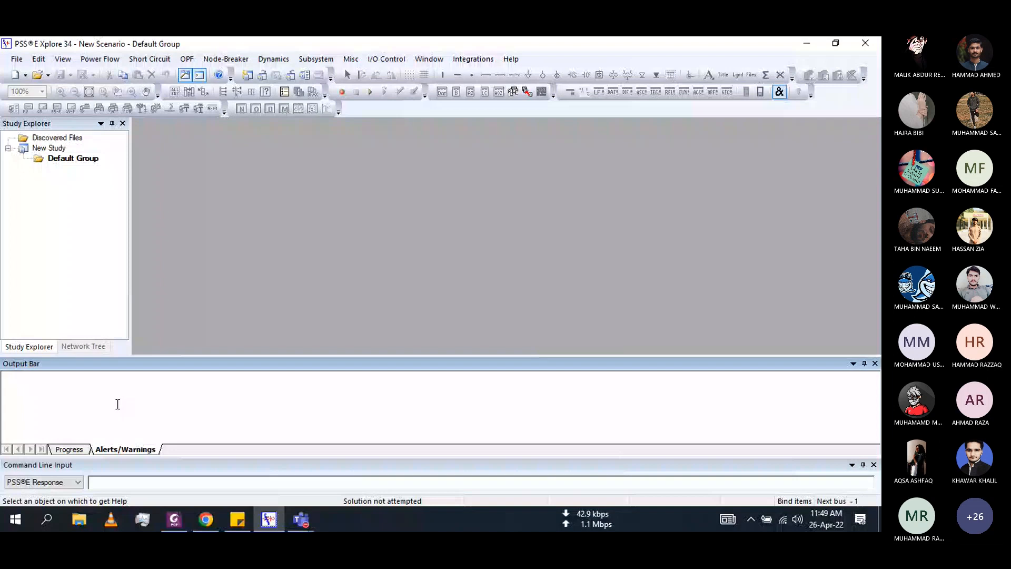
left_click(71, 450)
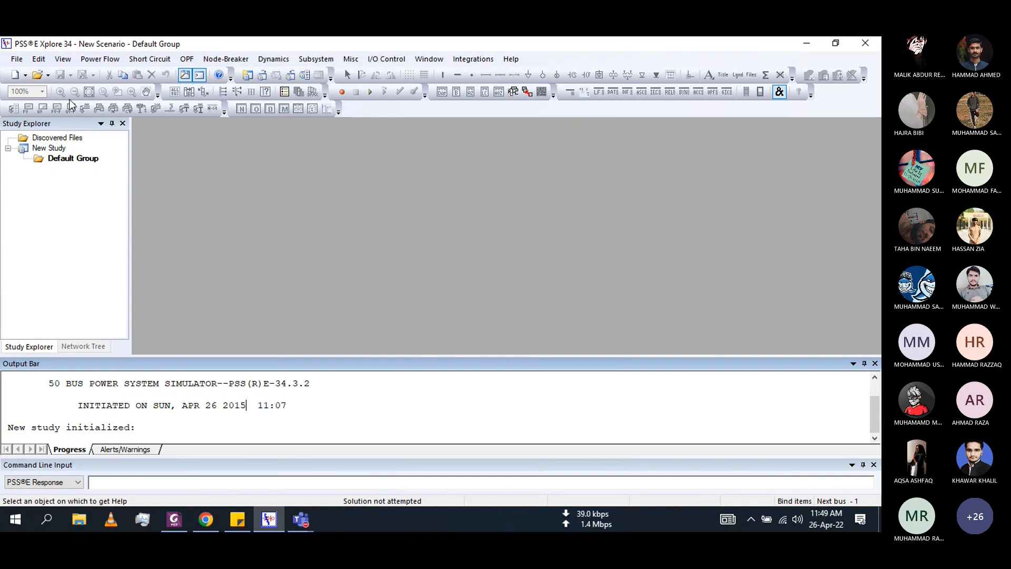
Create a new, empty diagram for the one-line drawing
left_click(19, 58)
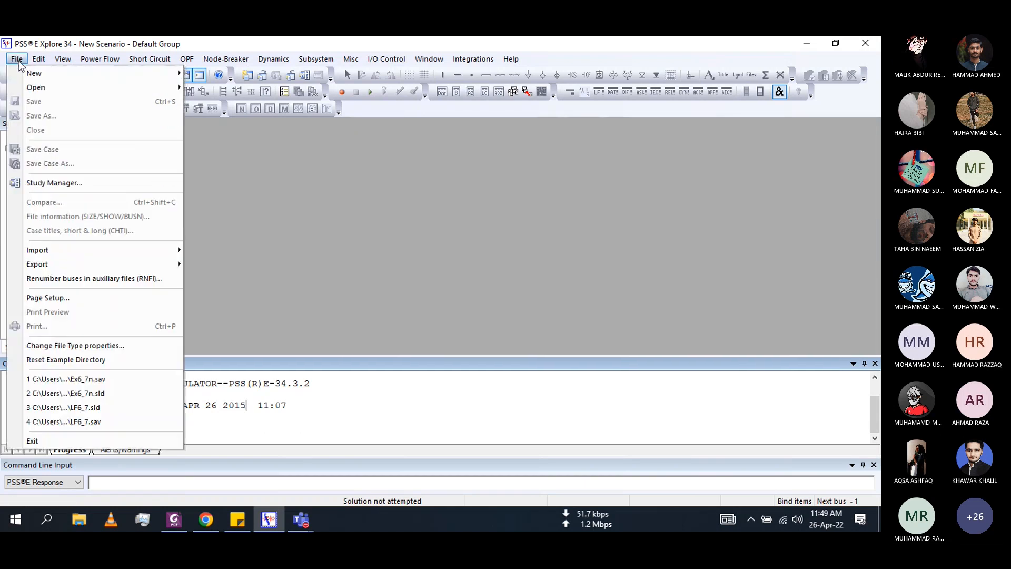
mouse_move(85, 77)
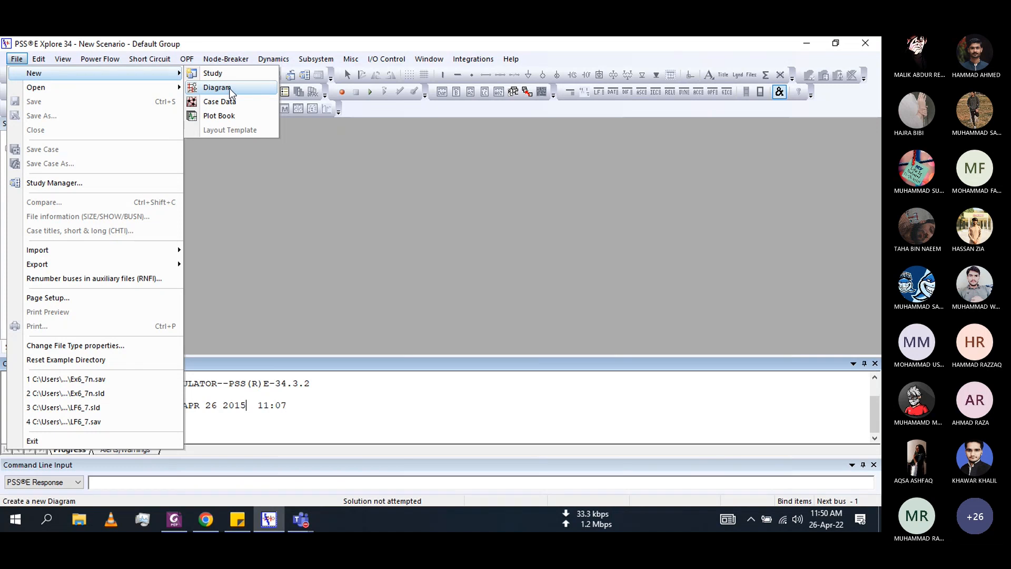
left_click(229, 87)
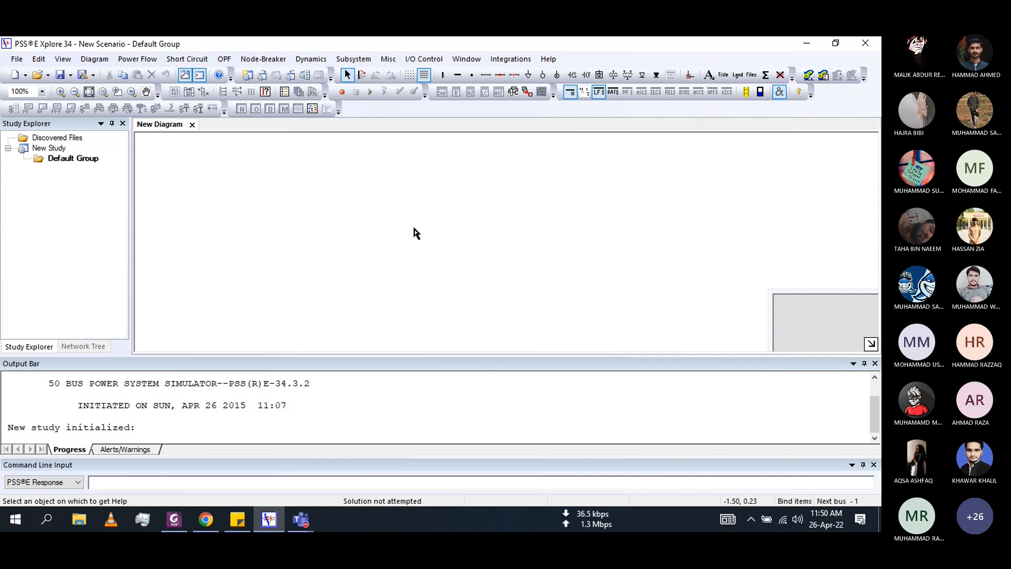
Create new case data with a base MVA of 100.00, a base frequency of 60.00 and transformer ratings in MVA
left_click(17, 59)
mouse_move(33, 77)
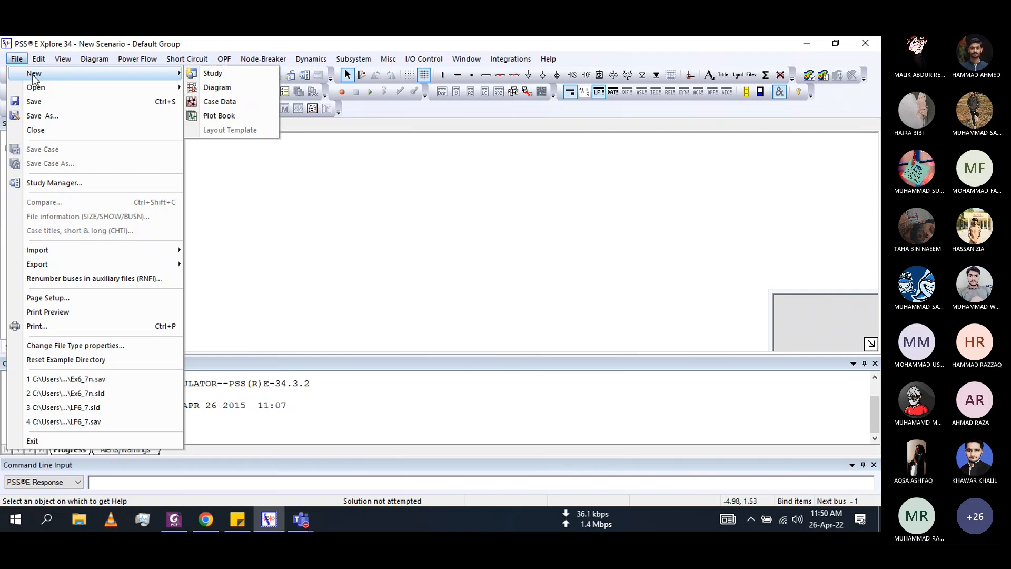
left_click(226, 102)
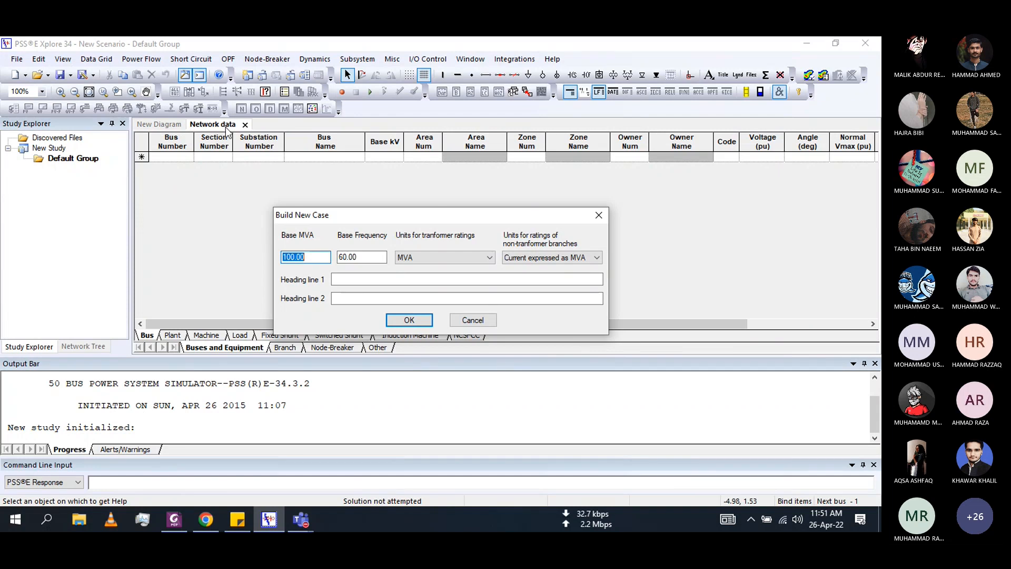
left_click_drag(355, 221, 346, 202)
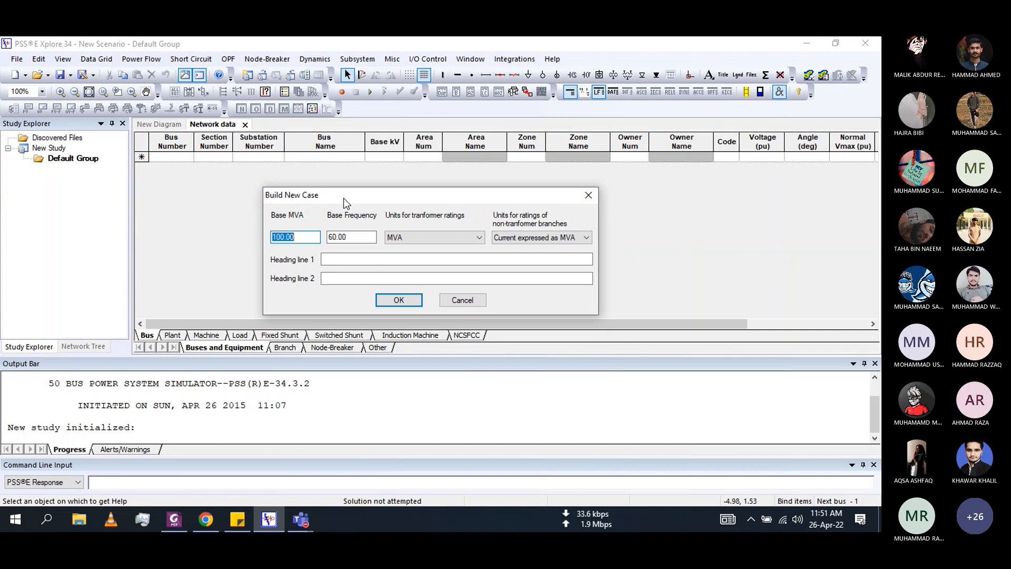
left_click(305, 240)
left_click(347, 237)
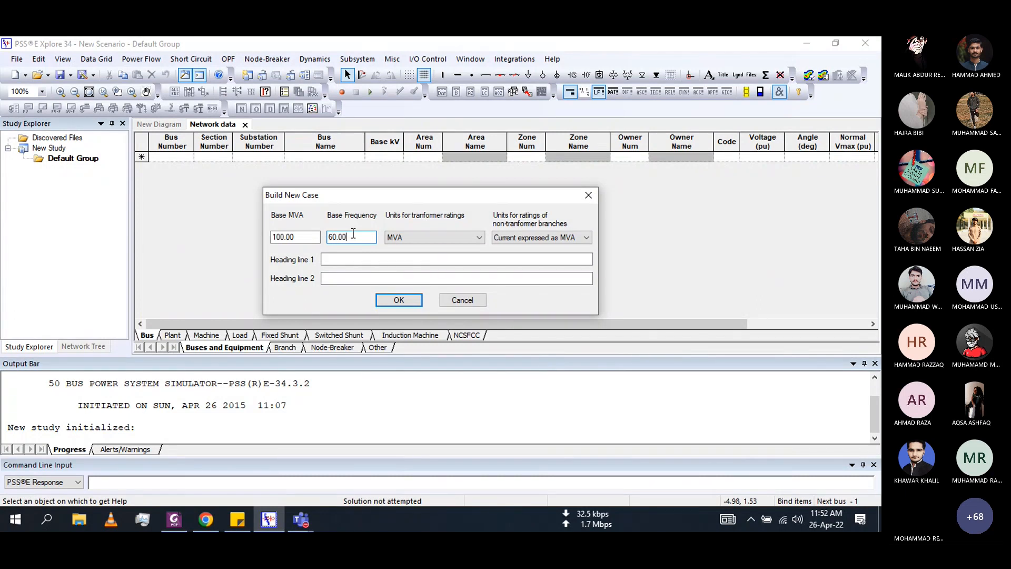
left_click(396, 299)
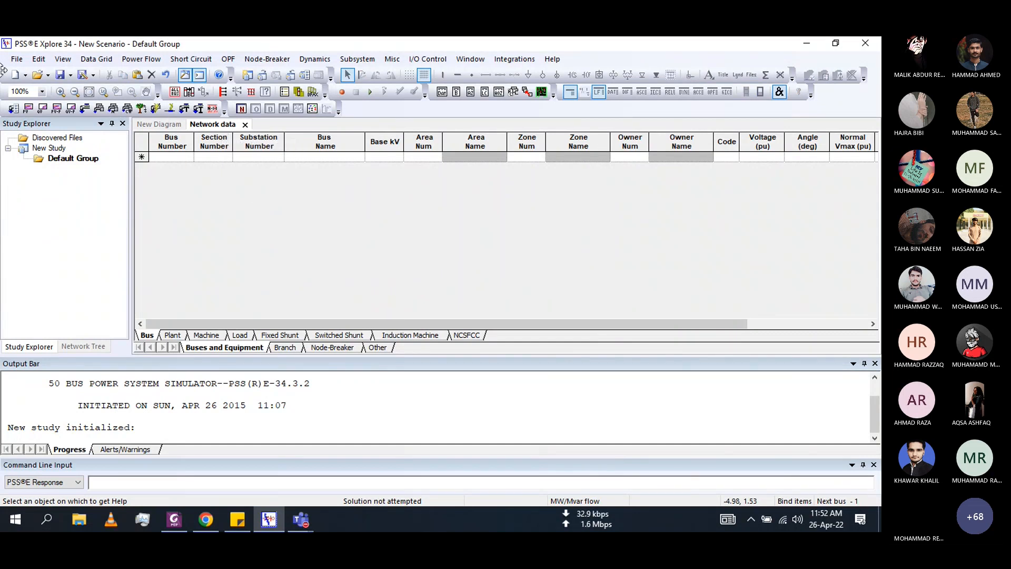
left_click(17, 58)
mouse_move(33, 75)
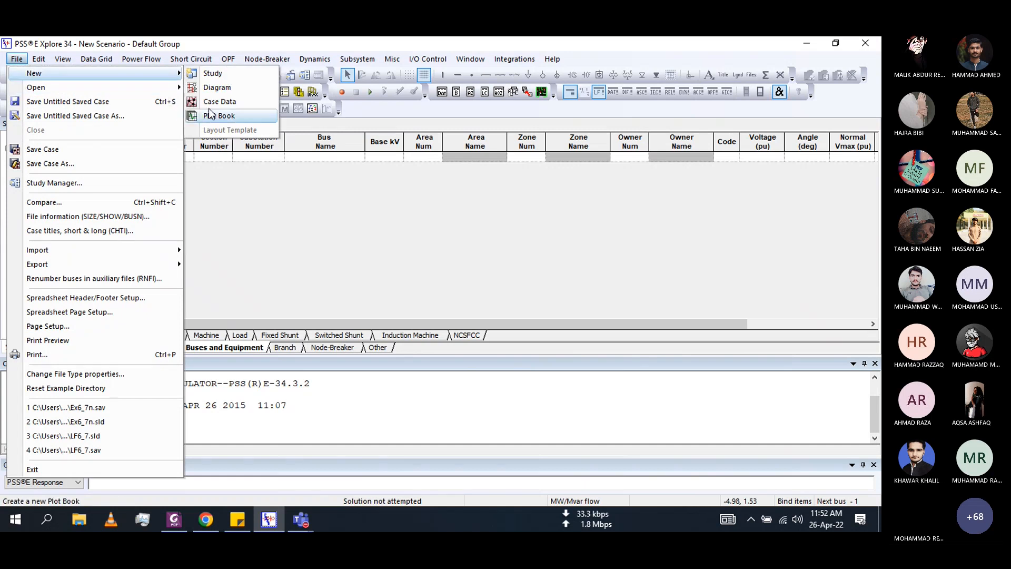
left_click(272, 200)
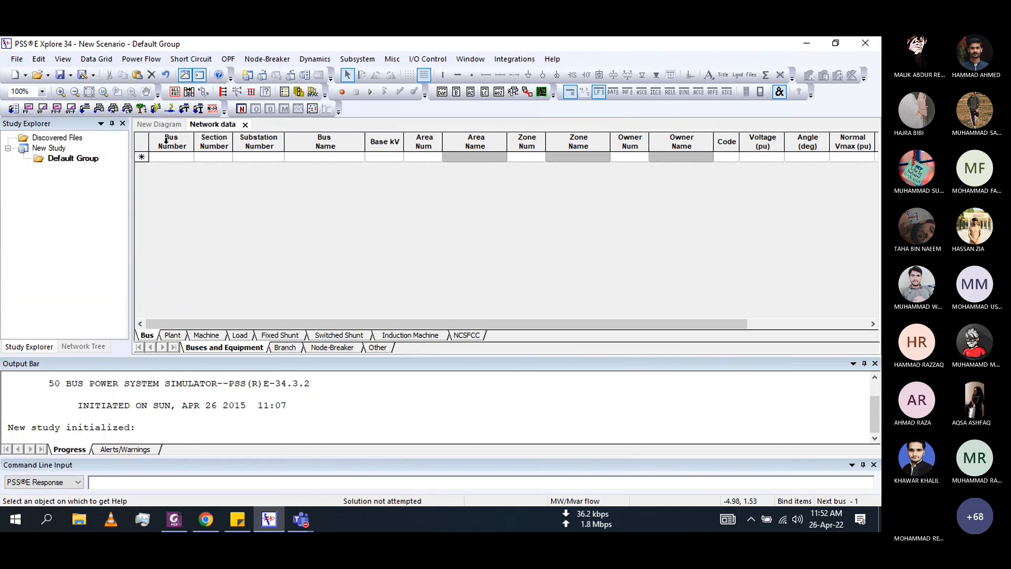
Place the New Diagram document after Network data, look over the network data, and return to the diagram
left_click(164, 128)
left_click(162, 128)
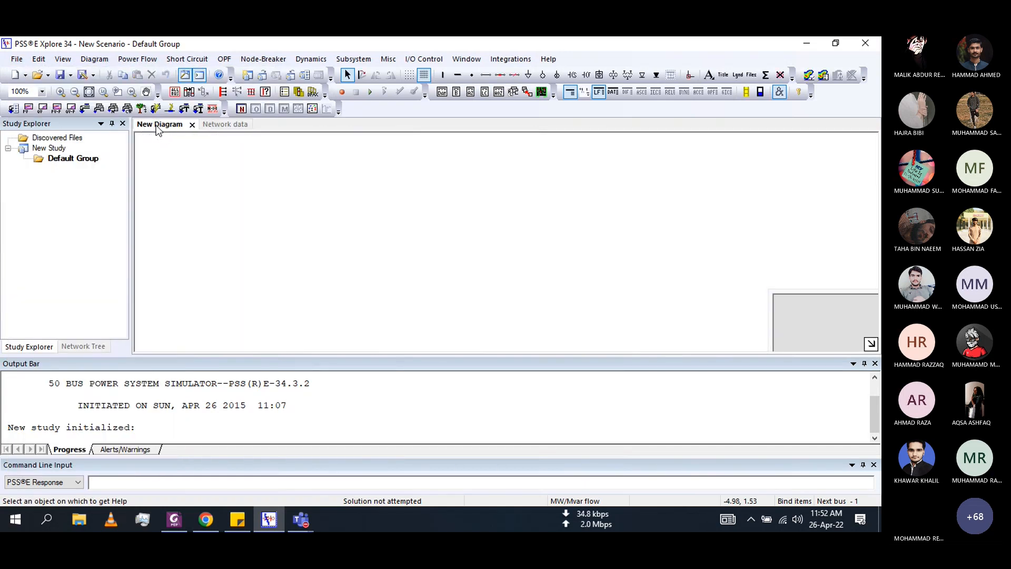
left_click_drag(157, 129, 225, 128)
right_click(227, 130)
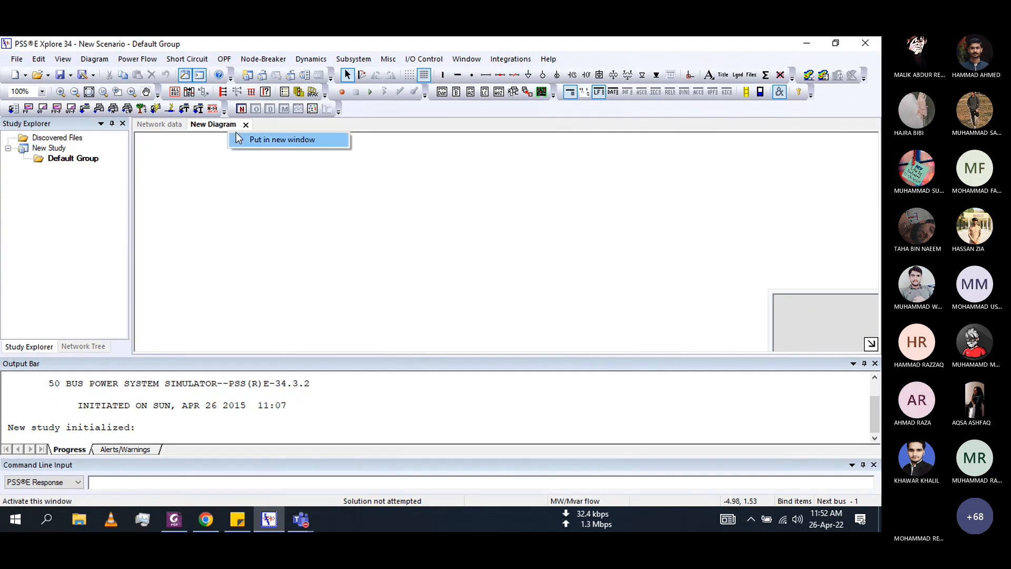
left_click(152, 124)
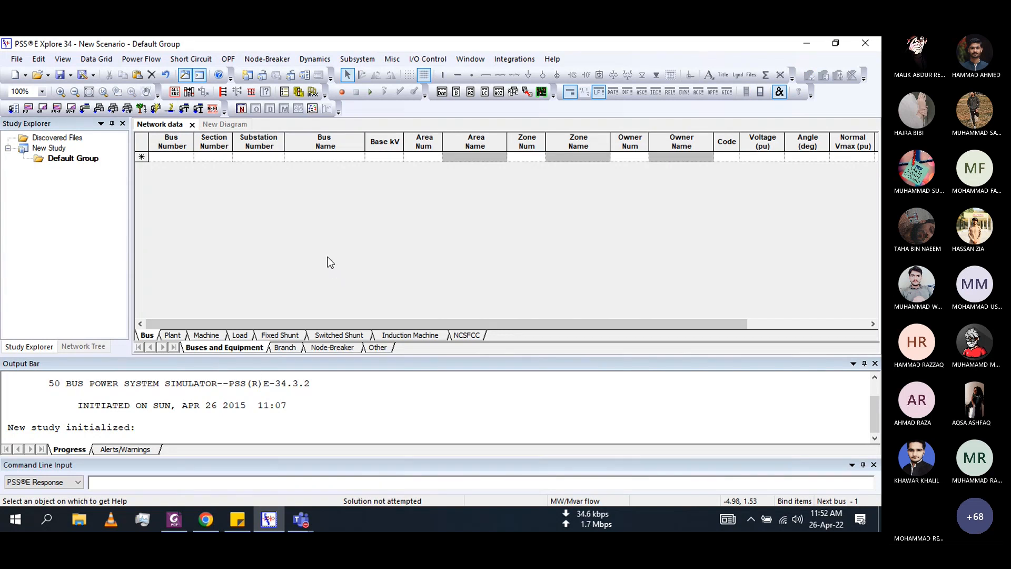
left_click(229, 125)
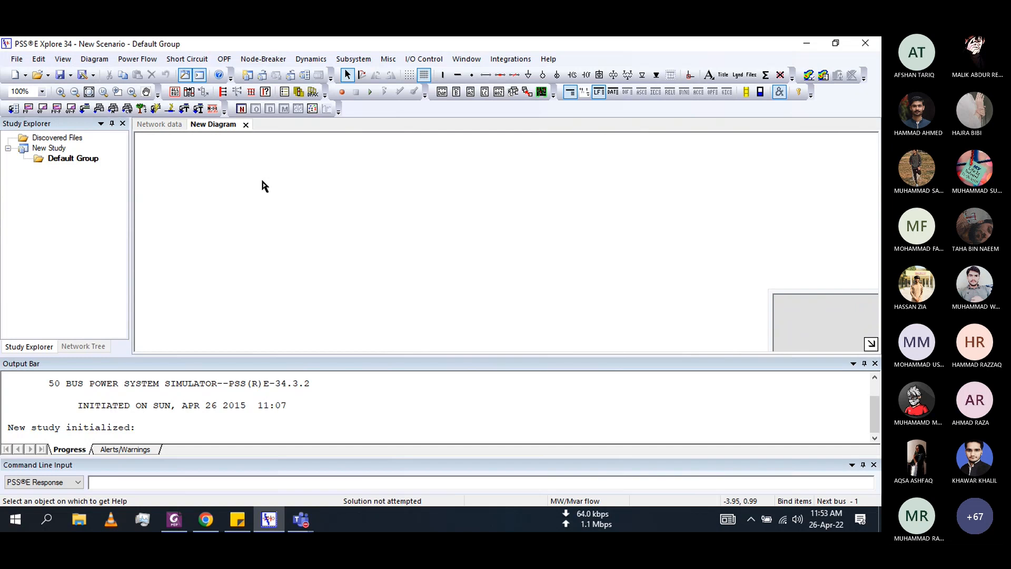
left_click(17, 60)
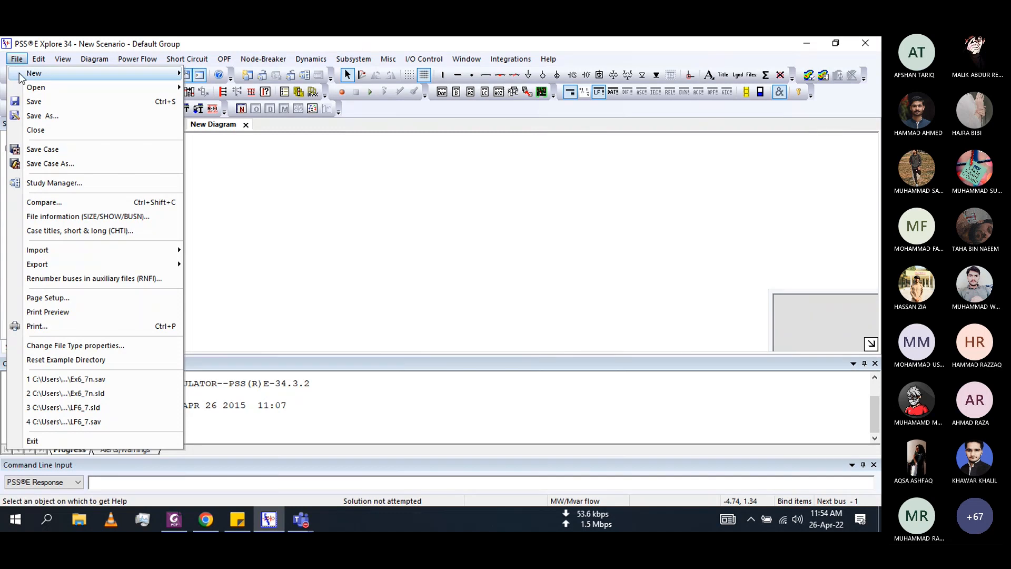
mouse_move(58, 71)
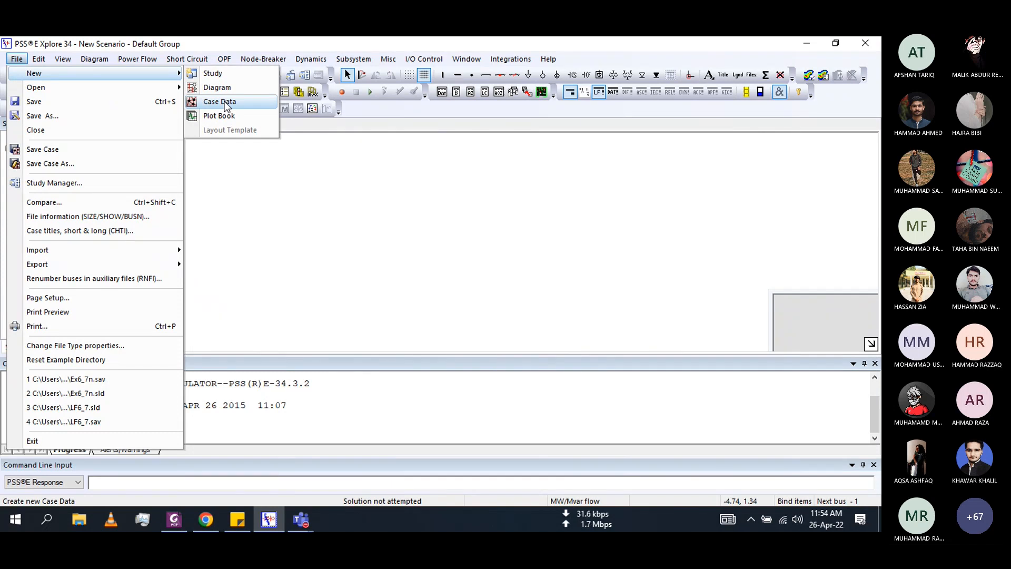
left_click(353, 47)
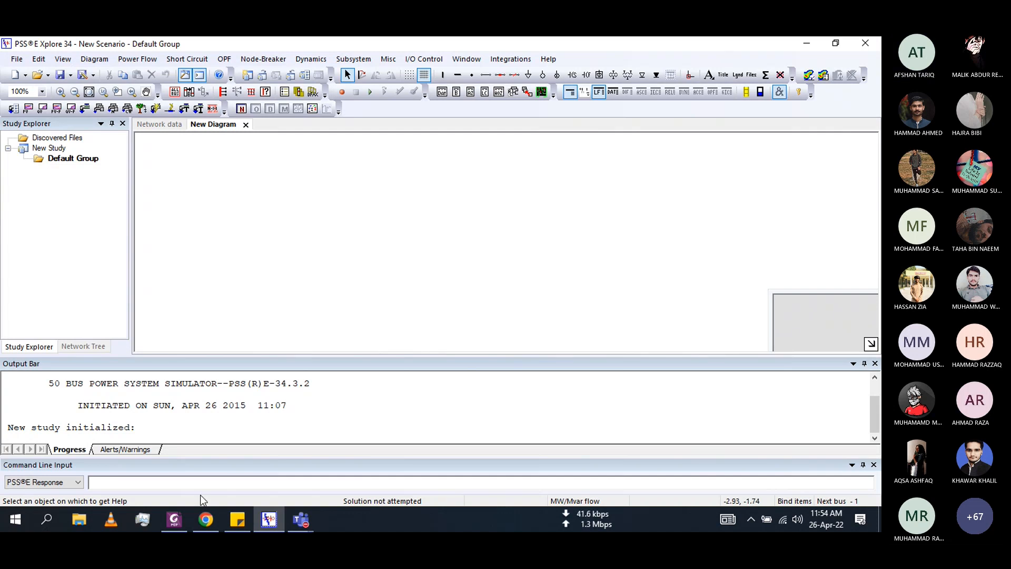
Switch to Foxit PhantomPDF and examine Example 6.7 and its three-bus one-line diagram in the Hadi Saadat textbook
left_click(174, 519)
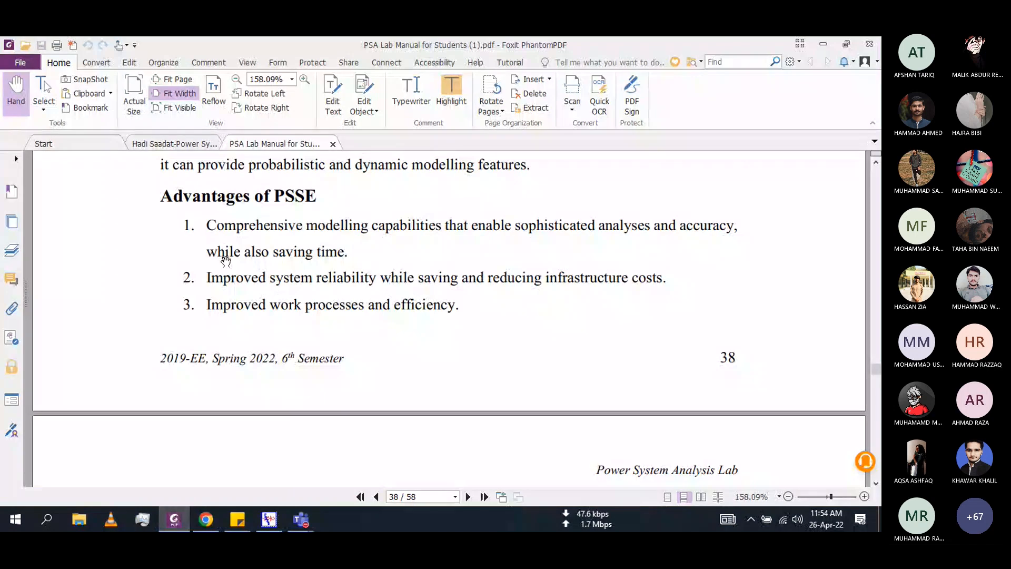
scroll(186, 212, "down", 5)
scroll(354, 298, "down", 2)
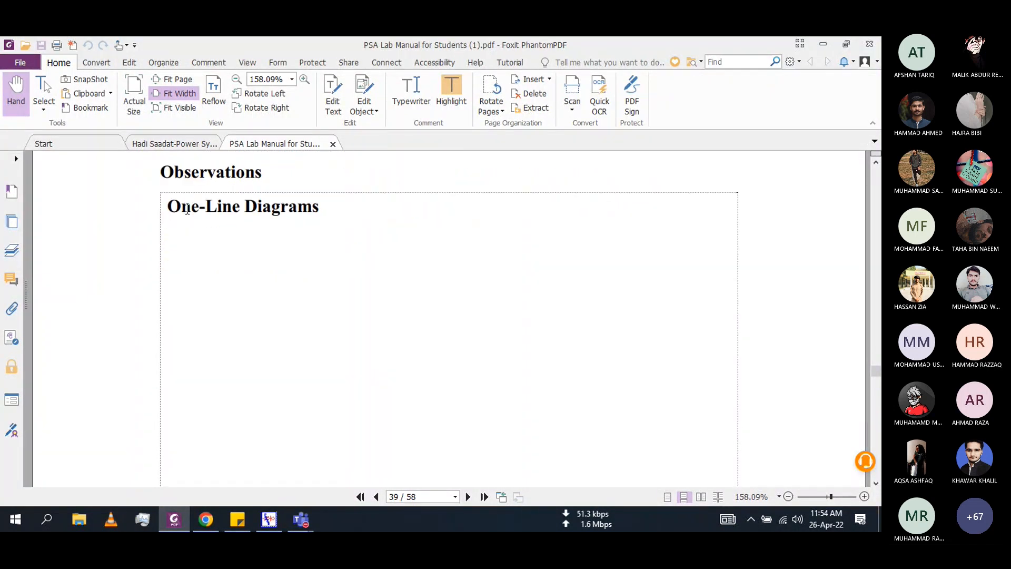
left_click(194, 142)
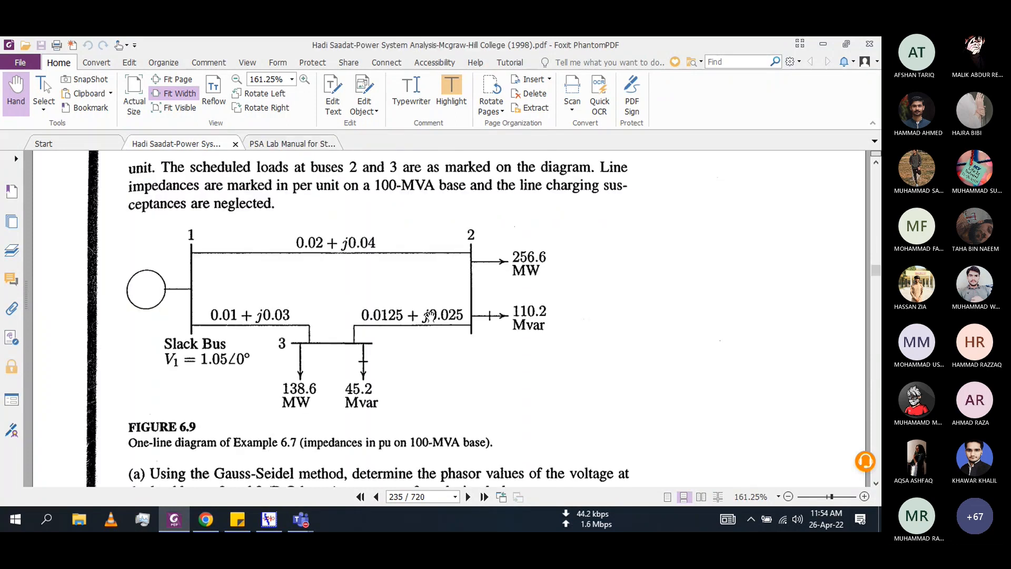
scroll(611, 332, "up", 5)
scroll(611, 332, "up", 5)
scroll(611, 332, "down", 3)
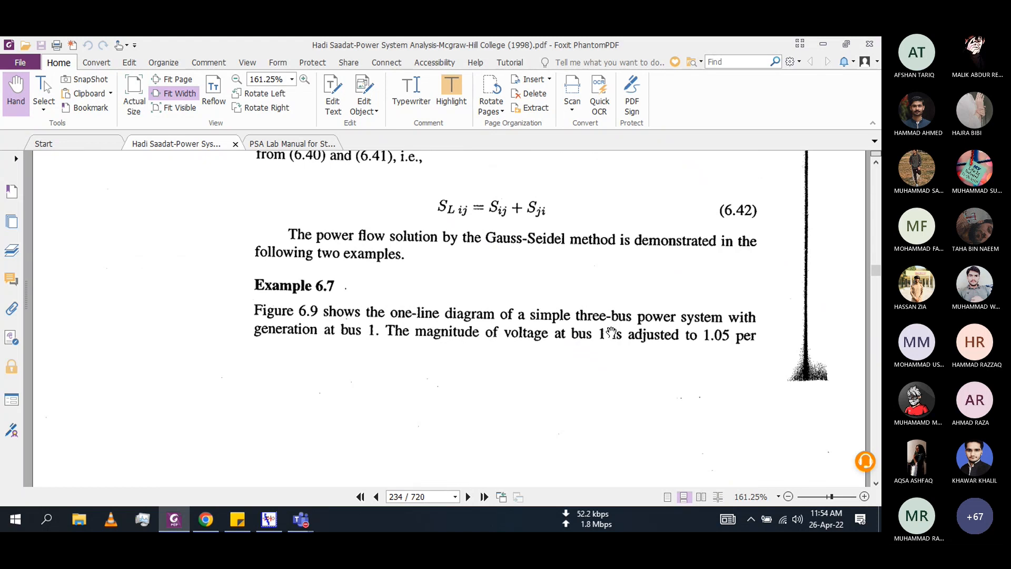
scroll(611, 332, "down", 10)
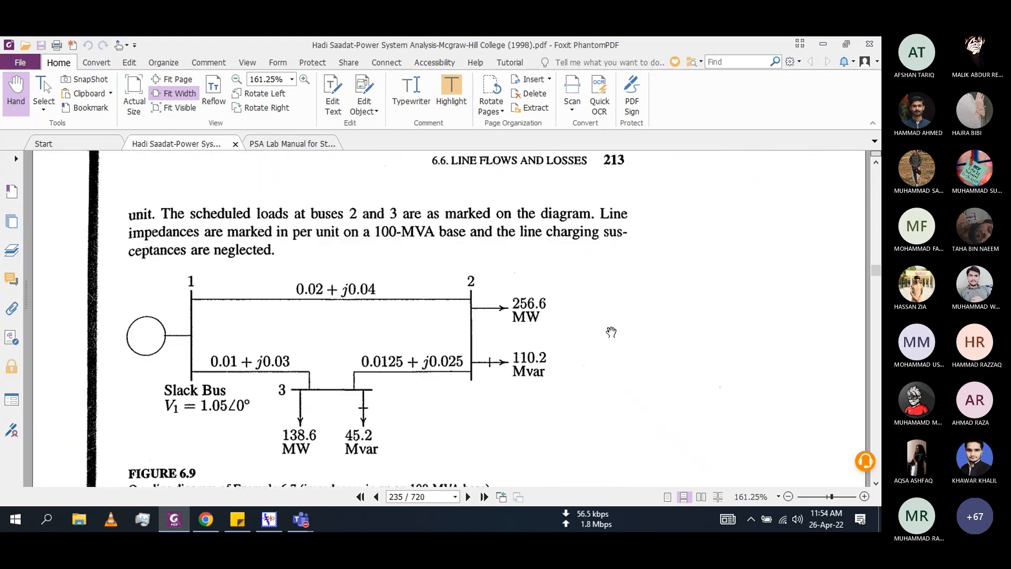
scroll(611, 332, "down", 1)
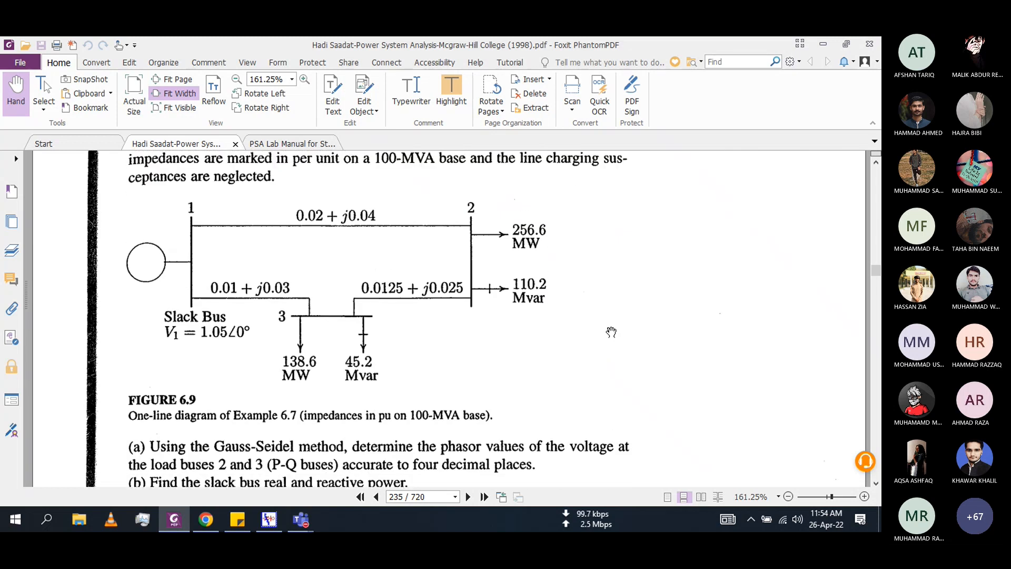
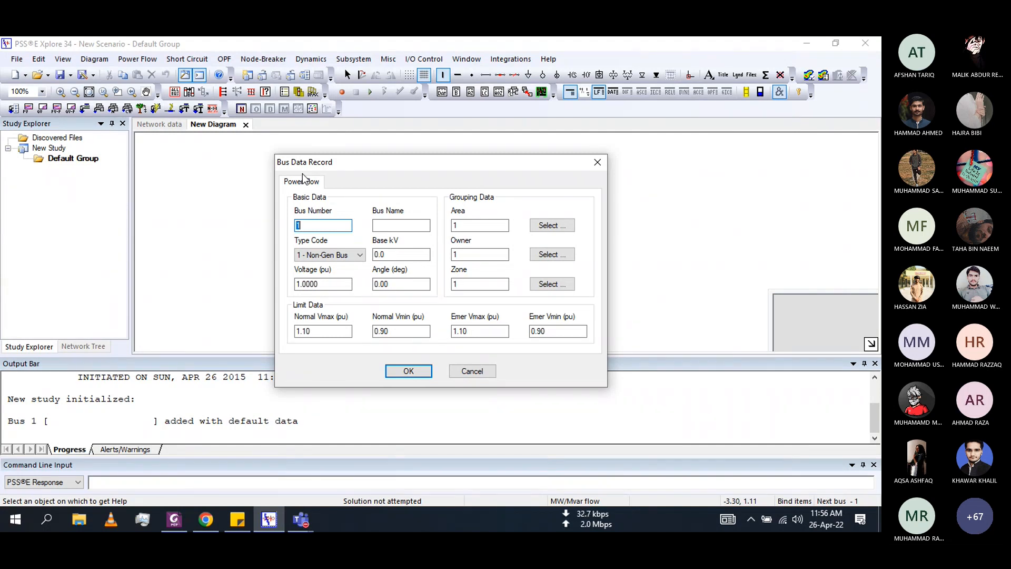
Check bus 1 in the textbook's one-line diagram and set its type code to 3 - Swing Bus
left_click(321, 223)
left_click(389, 223)
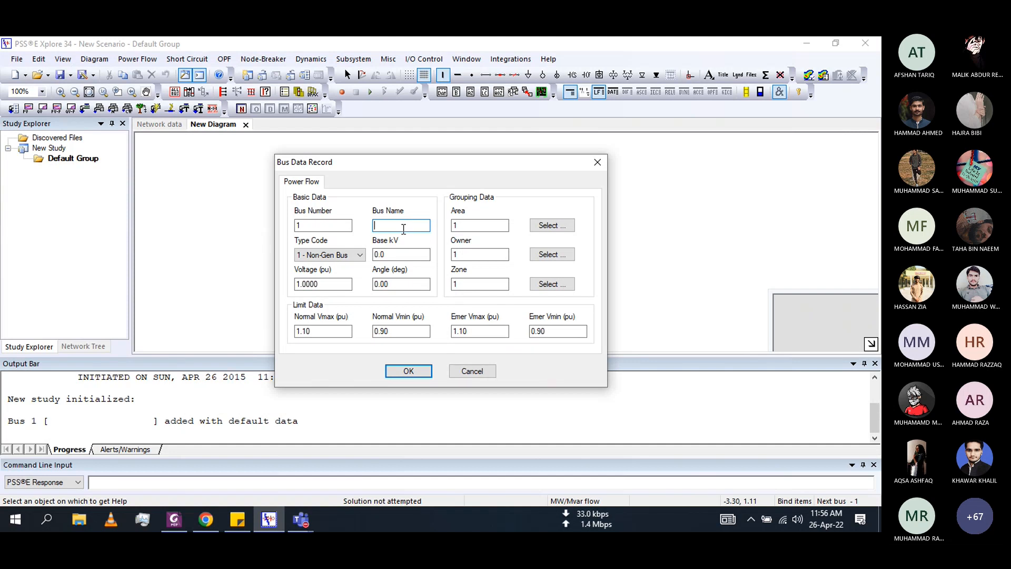
left_click(358, 256)
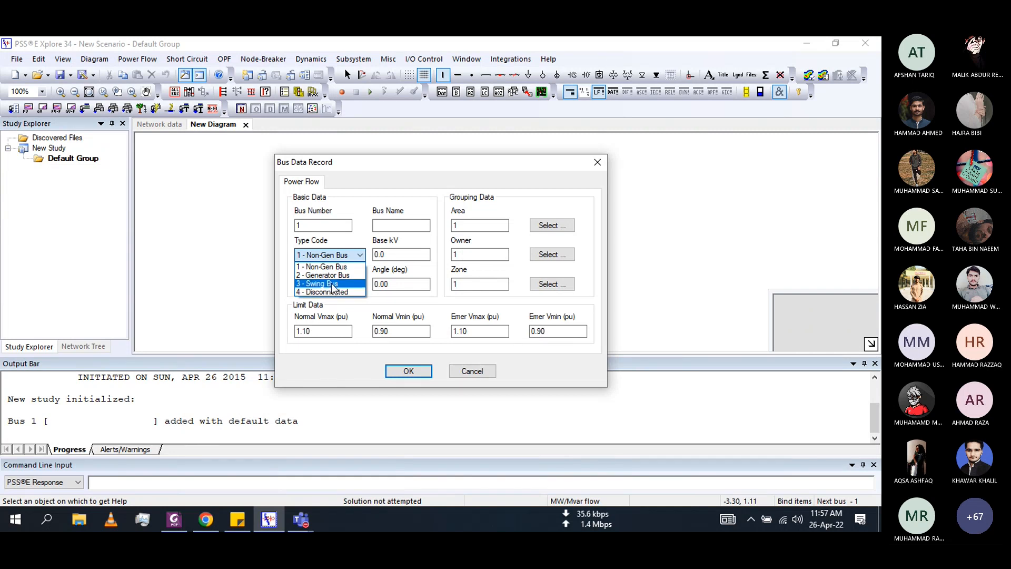
left_click(182, 520)
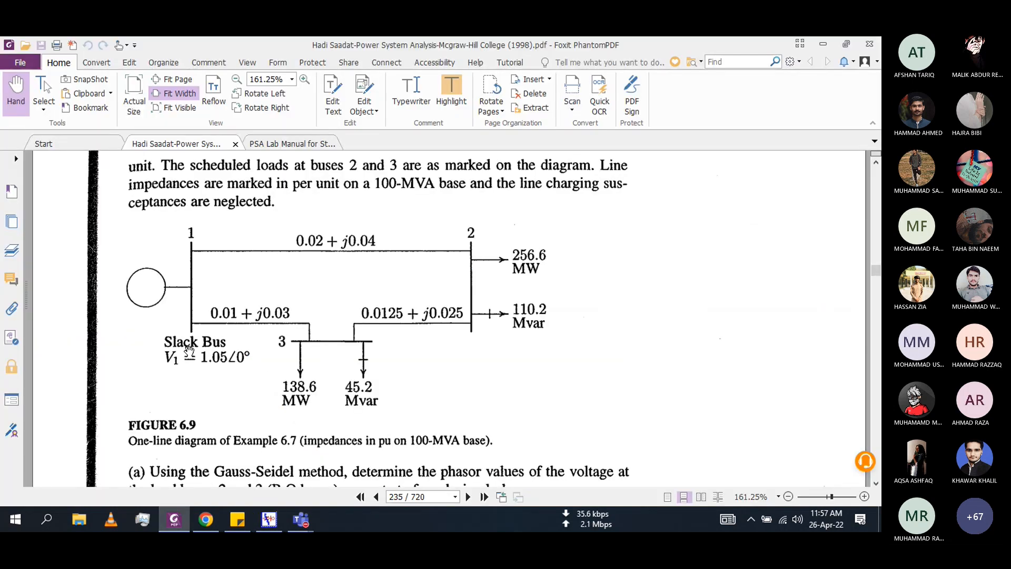
left_click(269, 520)
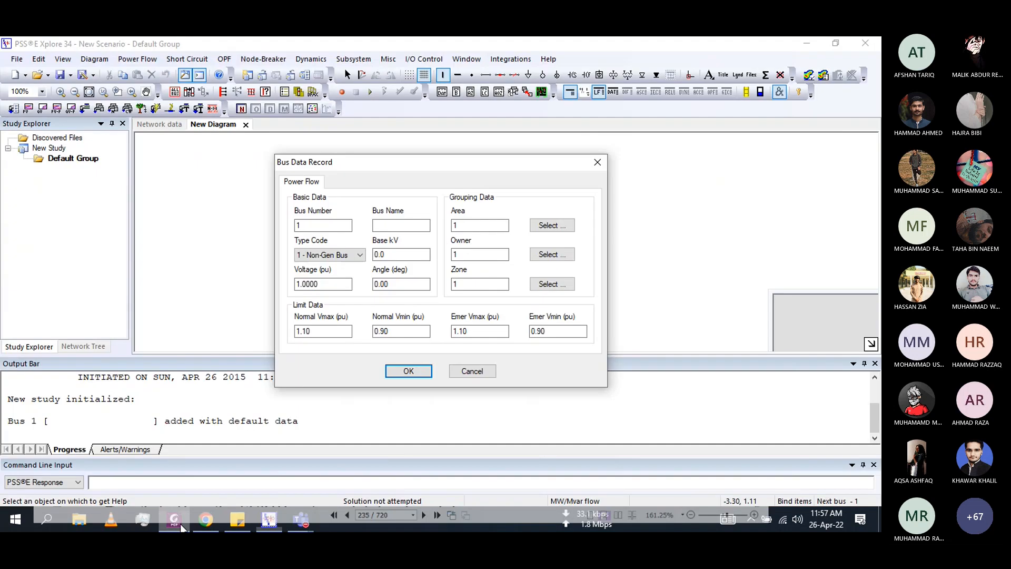
left_click(322, 252)
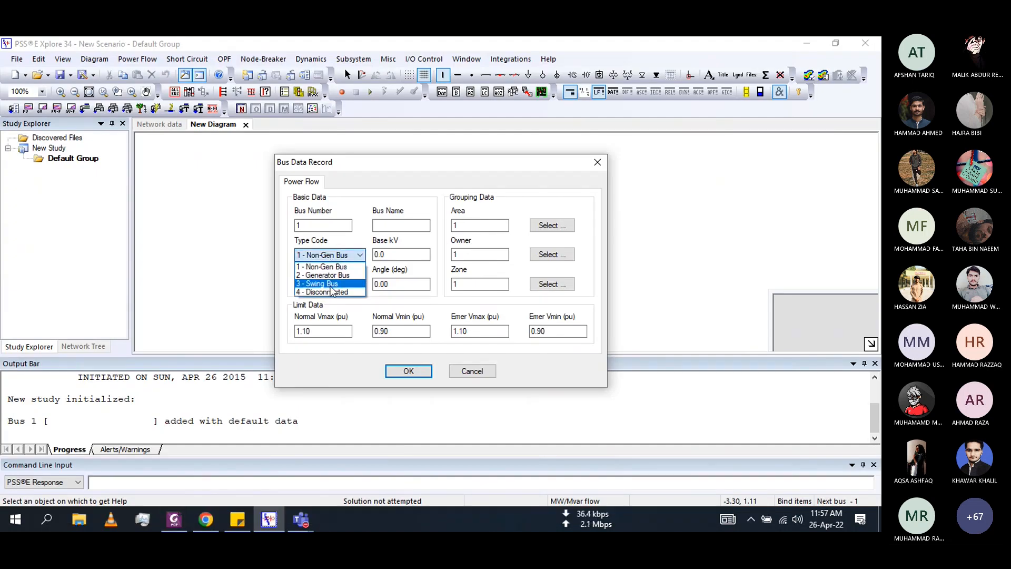
left_click(331, 284)
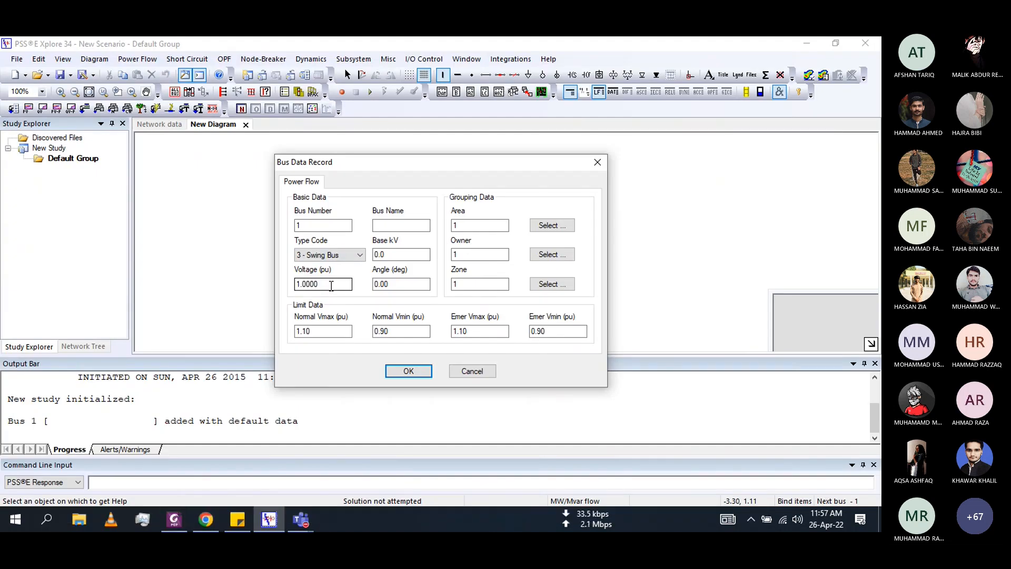
Switch to Foxit PhantomPDF, read the bus 1 voltage in Example 6.7 and its figure, and return to PSS®E
double_click(395, 254)
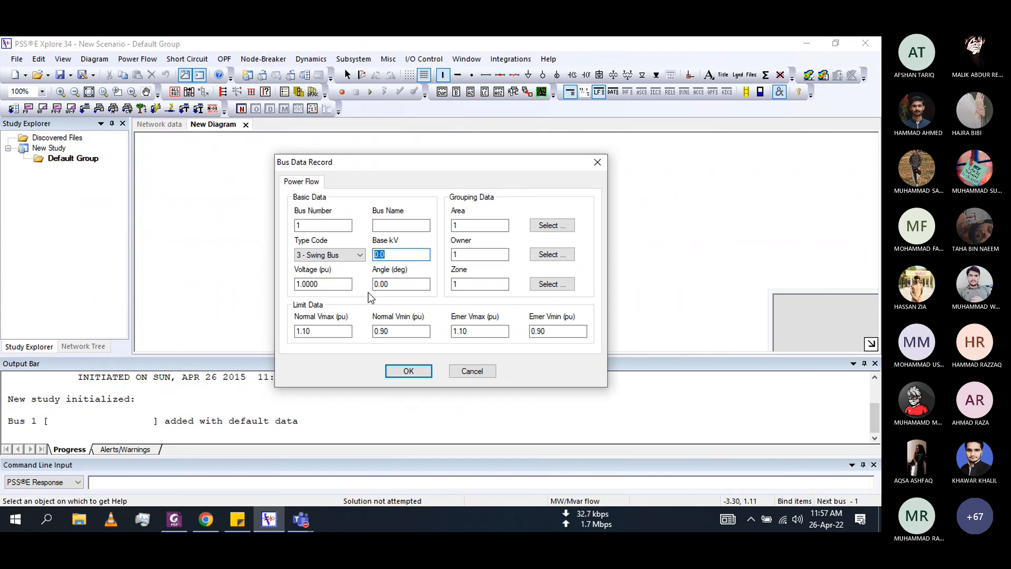
left_click(402, 253)
left_click(394, 254)
key("alt+Tab")
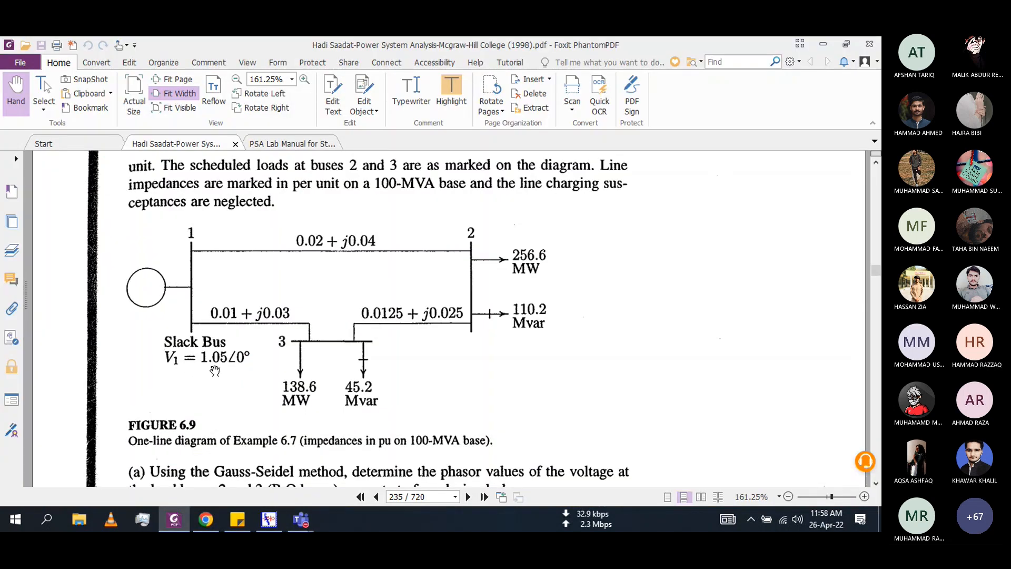
scroll(214, 371, "up", 10)
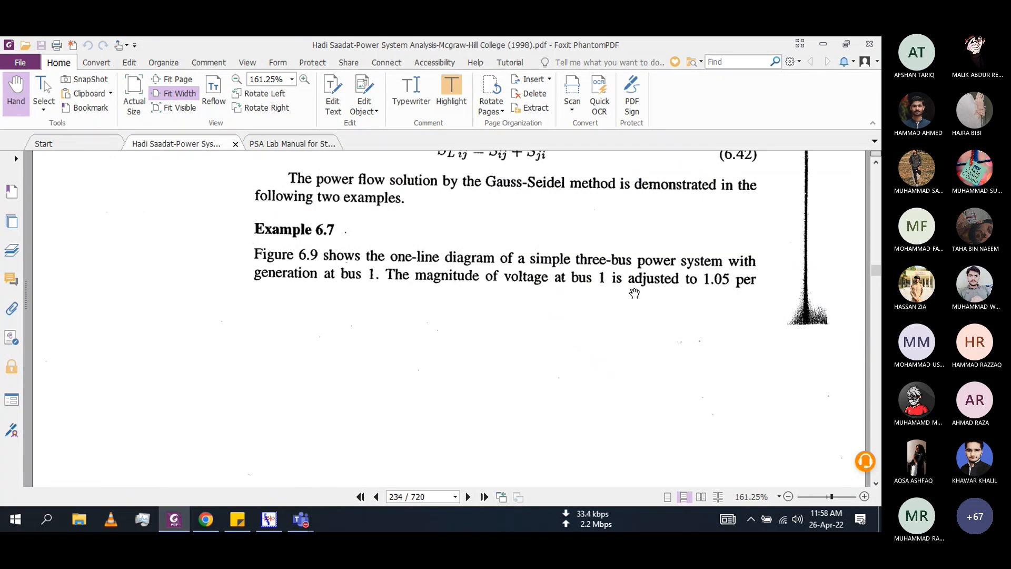
scroll(713, 294, "down", 8)
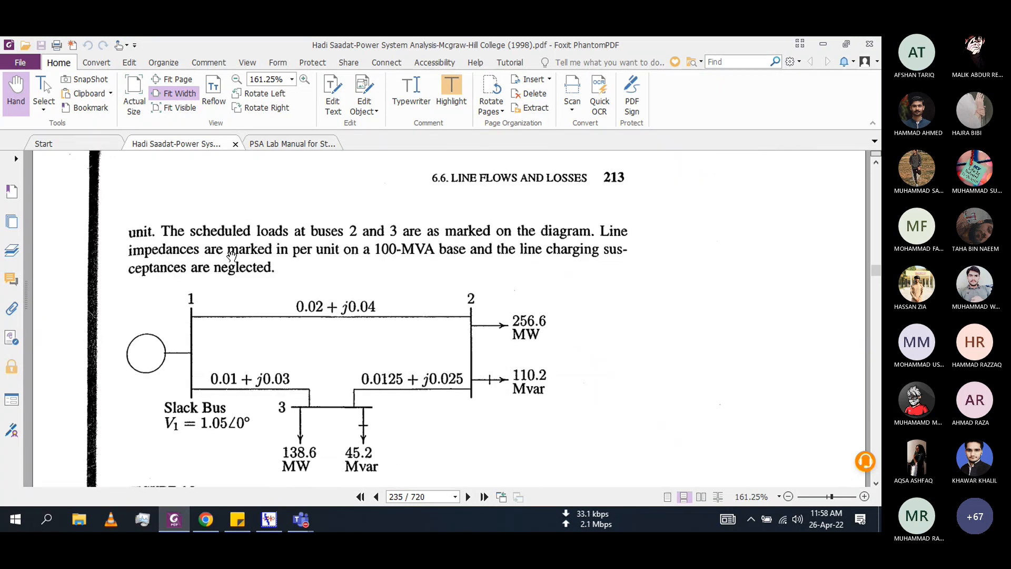
scroll(204, 257, "down", 3)
left_click(174, 521)
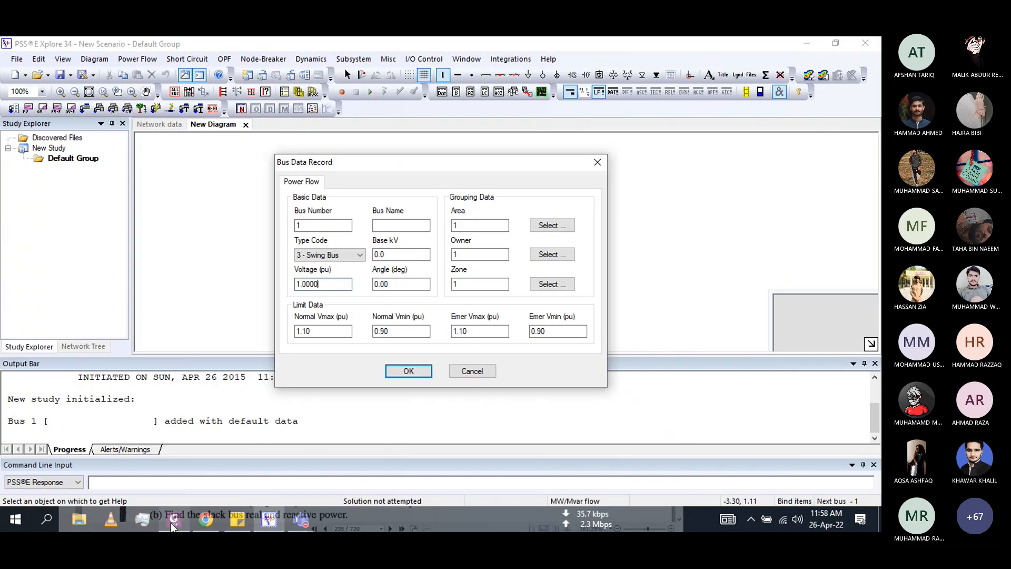
Set bus 1's voltage to 1.05 pu, check its angle against the textbook figure, and accept the bus record
double_click(324, 285)
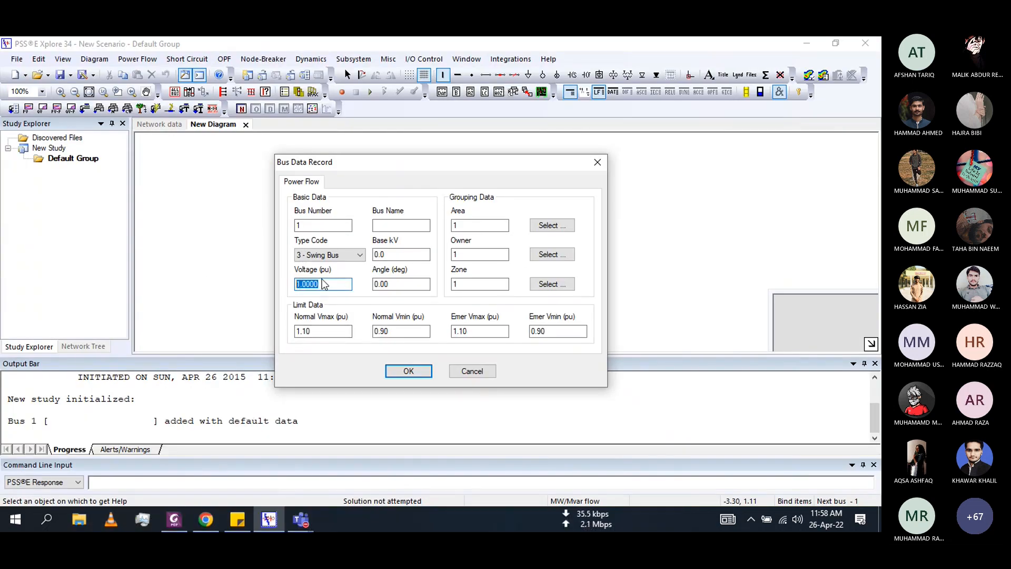
type("1.05")
left_click(402, 284)
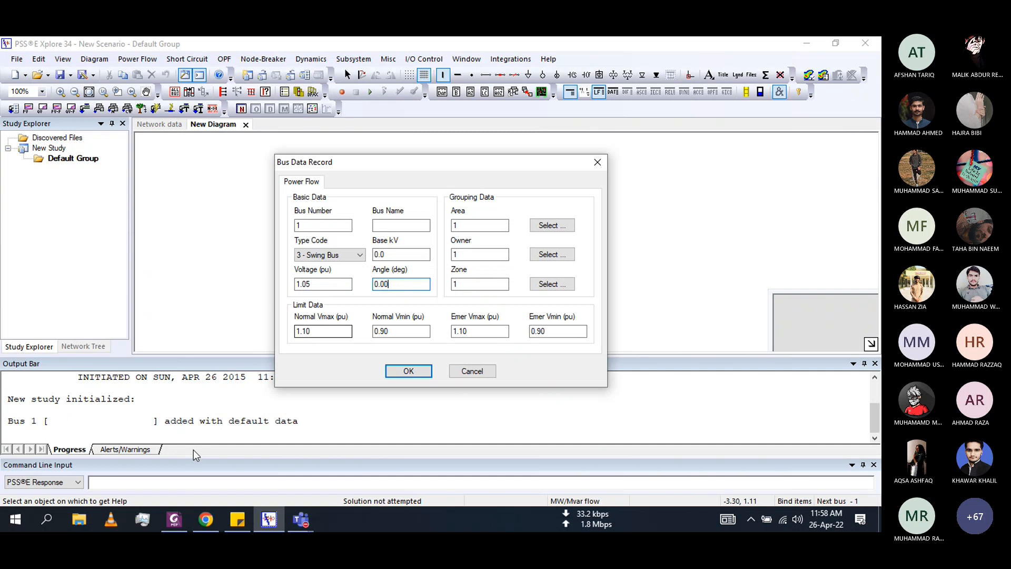
left_click(174, 519)
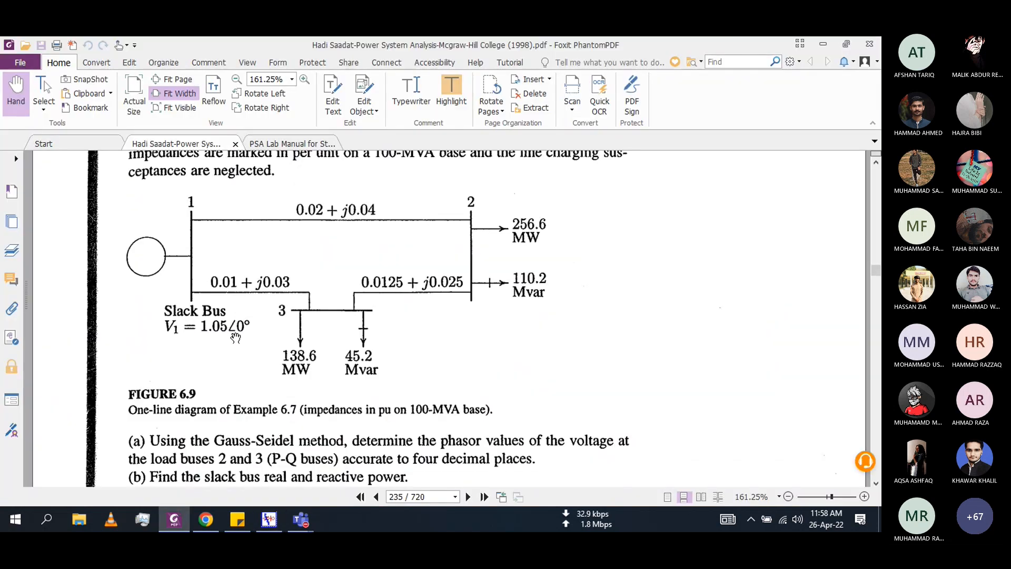
left_click(179, 520)
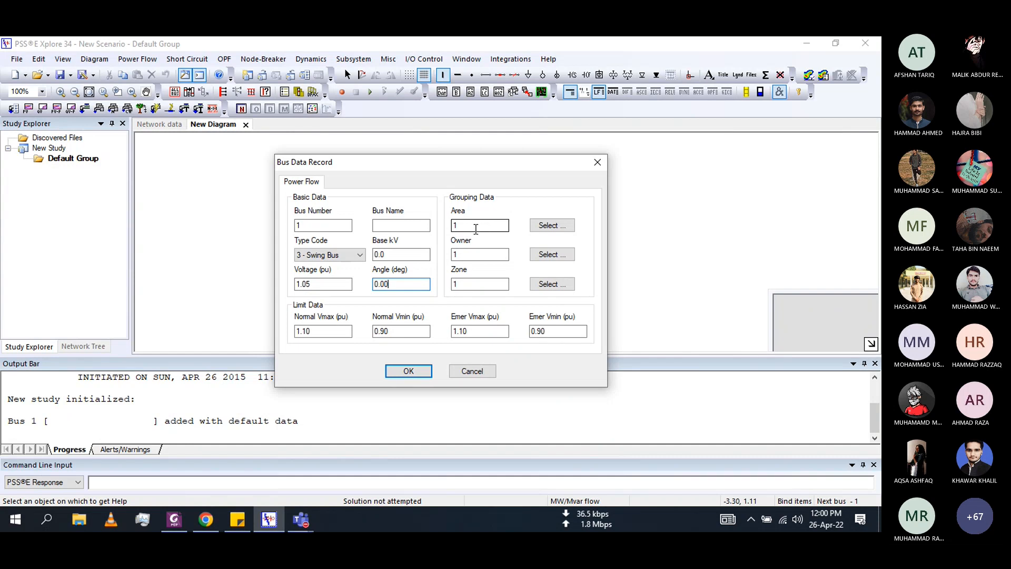
left_click(413, 371)
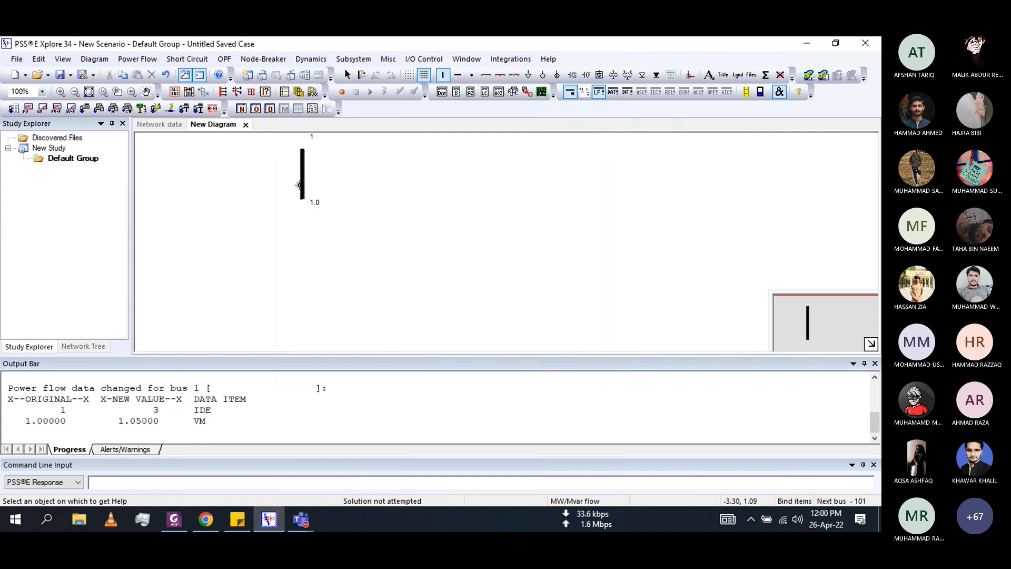
Place a second vertical bus to the right of bus 1, named LOAD 2, with type code 1 - Non-Gen Bus
left_click(174, 521)
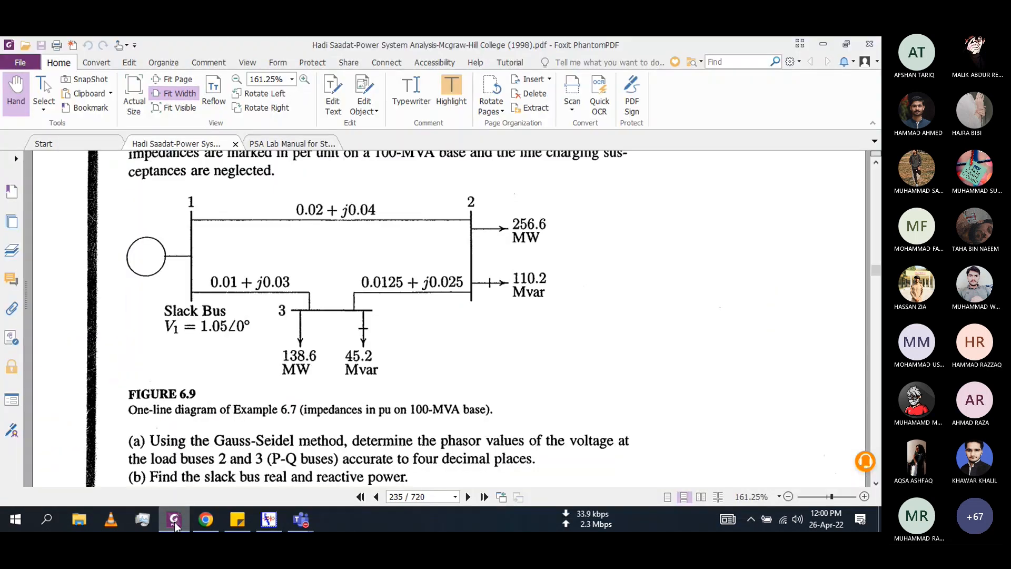
left_click(174, 523)
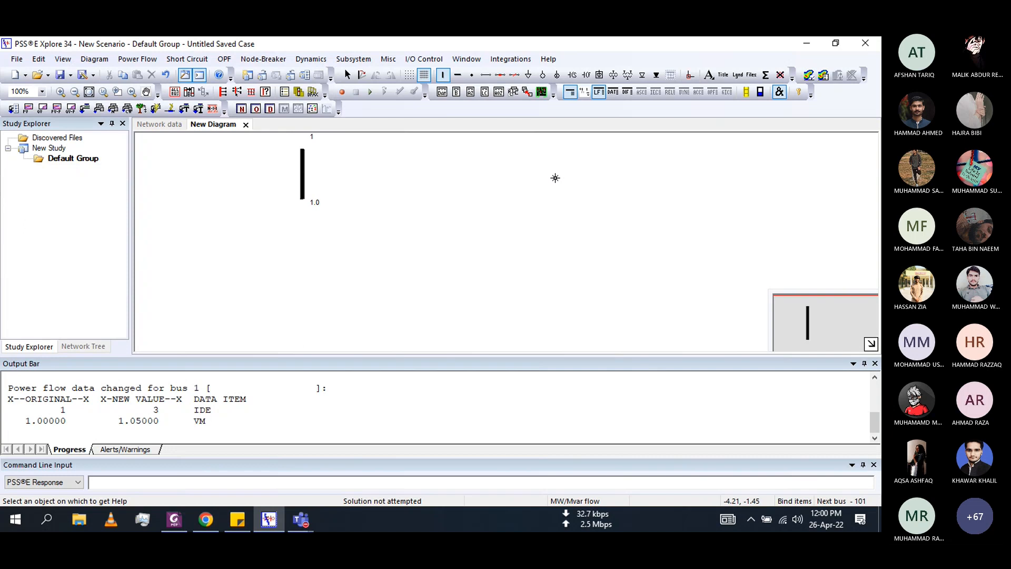
left_click(555, 178)
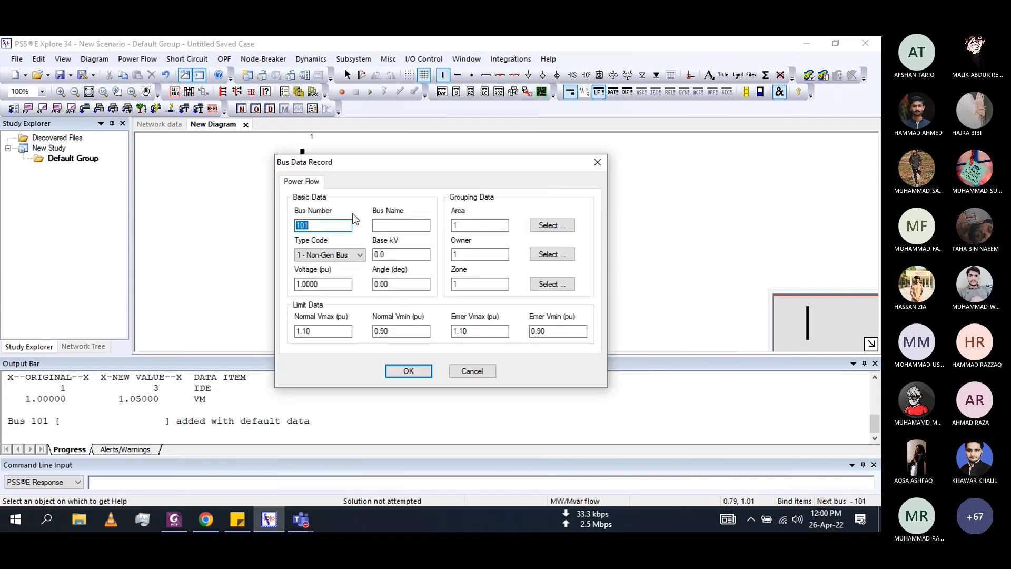
left_click(383, 225)
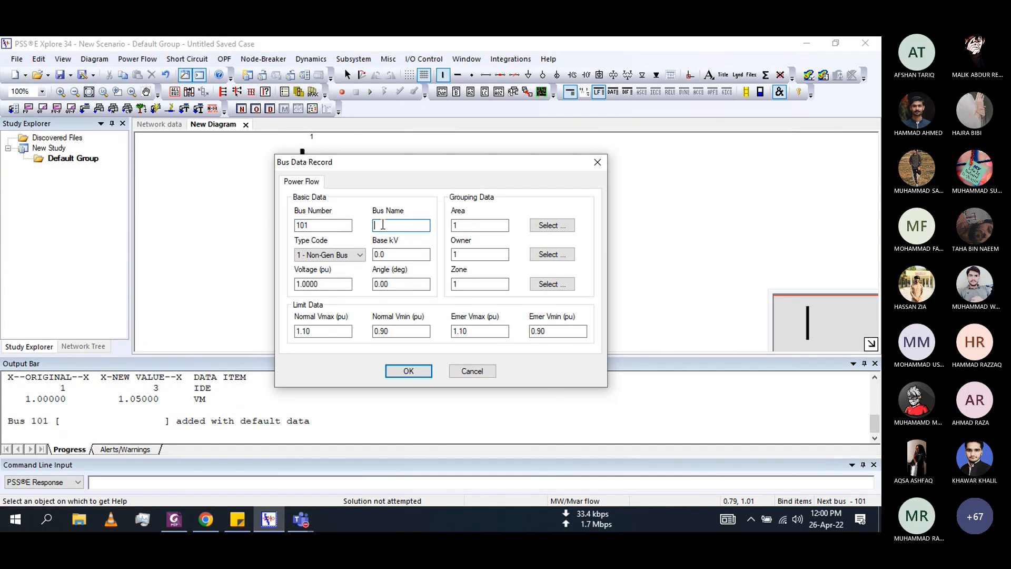
type("LOAD 2")
left_click(349, 258)
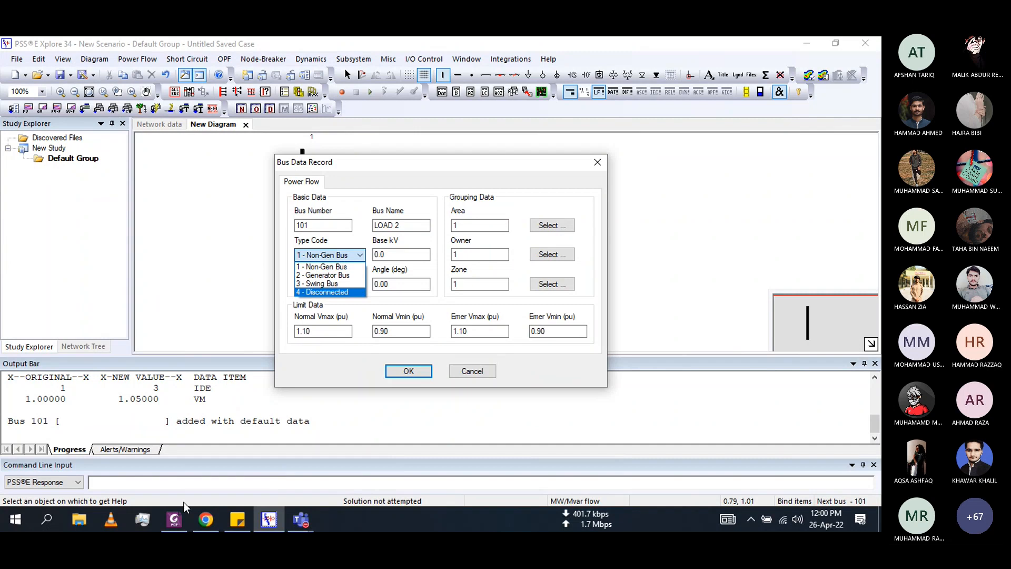
left_click(330, 256)
left_click(331, 257)
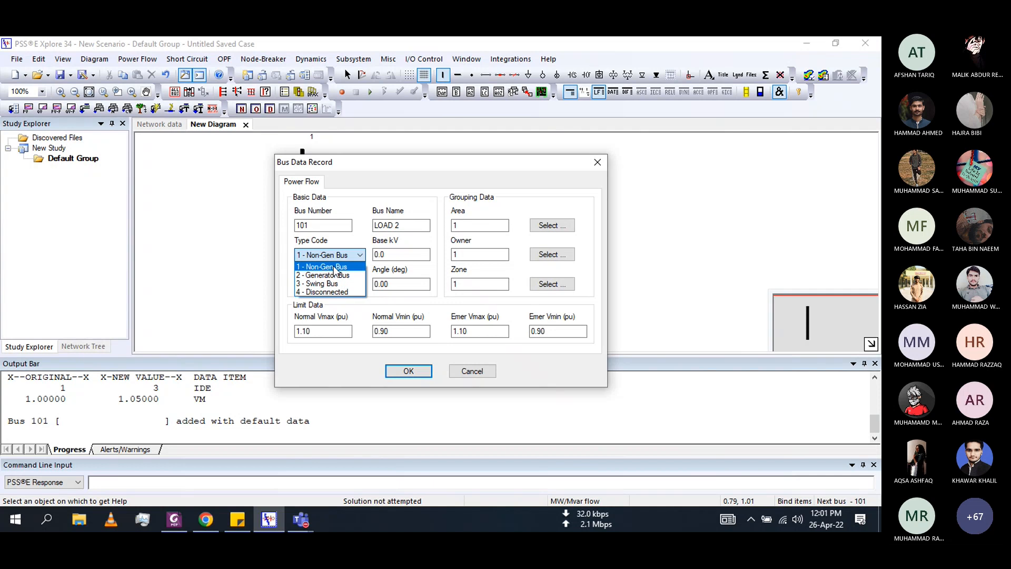
left_click(333, 268)
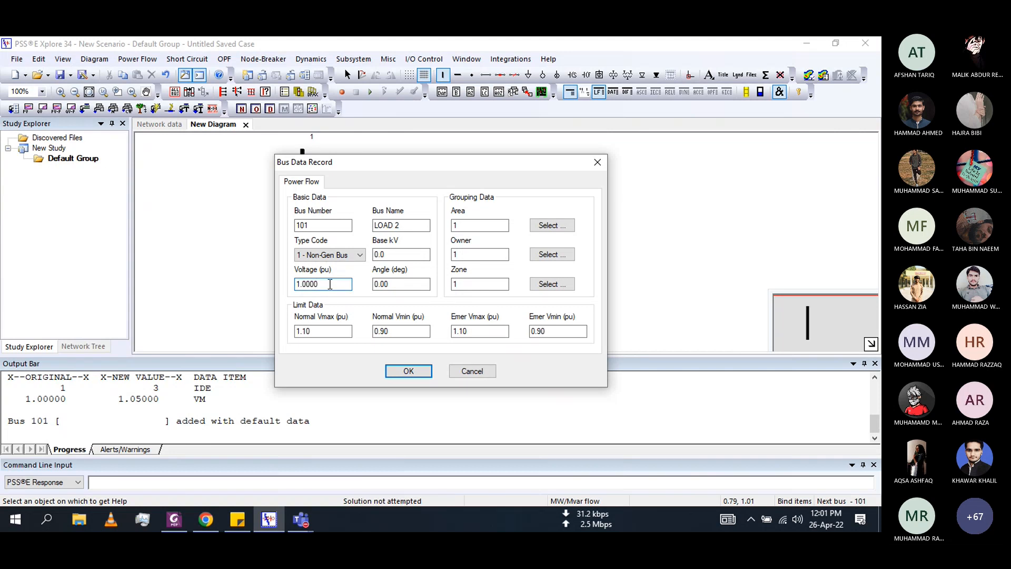
left_click(330, 284)
left_click(404, 373)
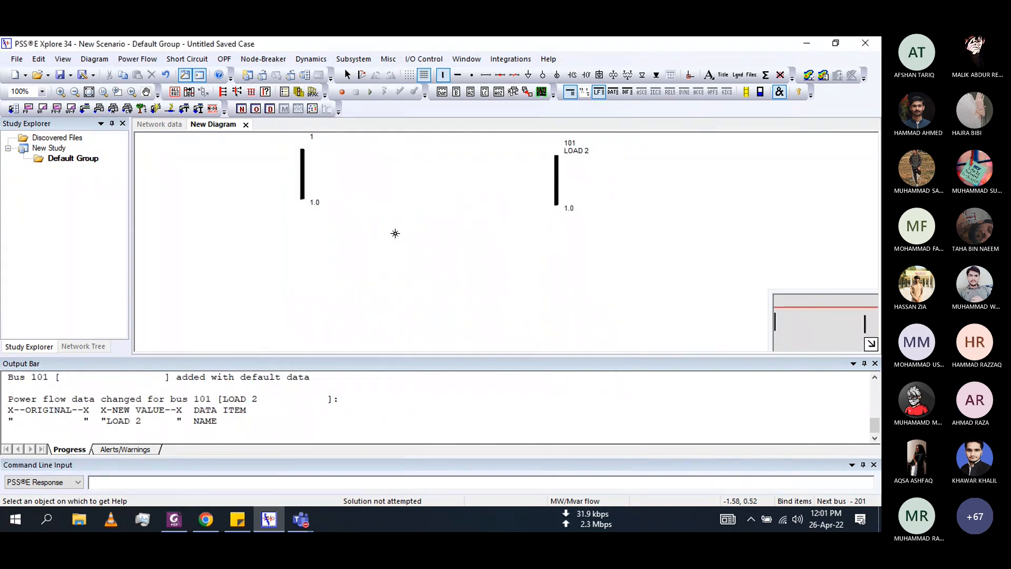
Place a horizontal bus below and between the two vertical buses, named LOAD 2, with type code 1 - Non-Gen Bus
left_click(174, 519)
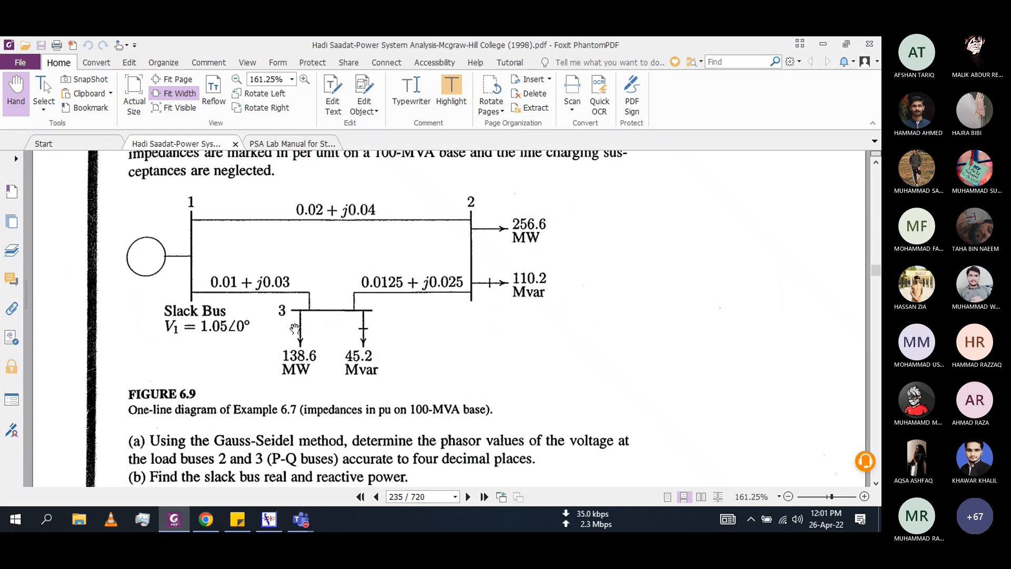
left_click(268, 519)
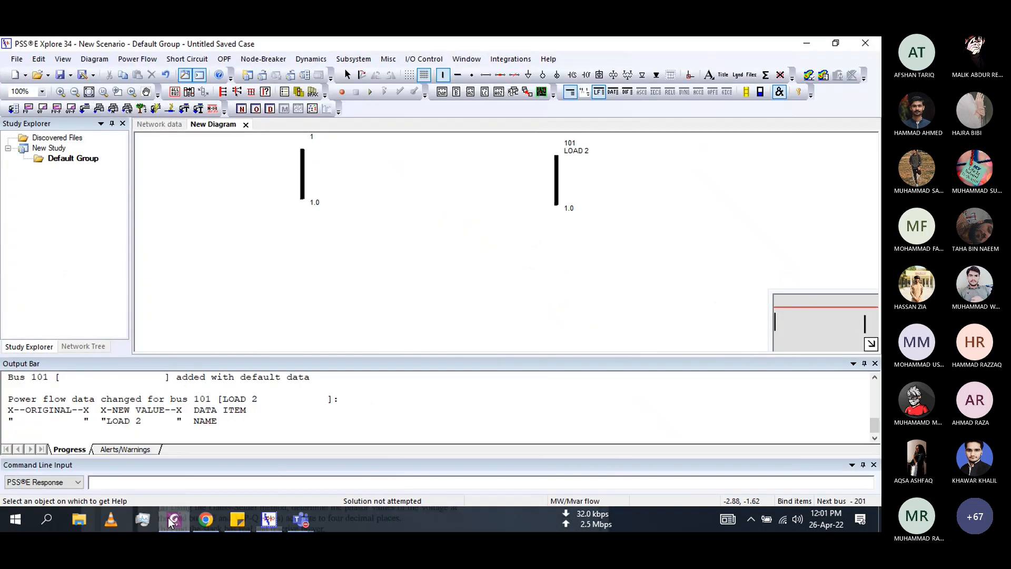
left_click(458, 75)
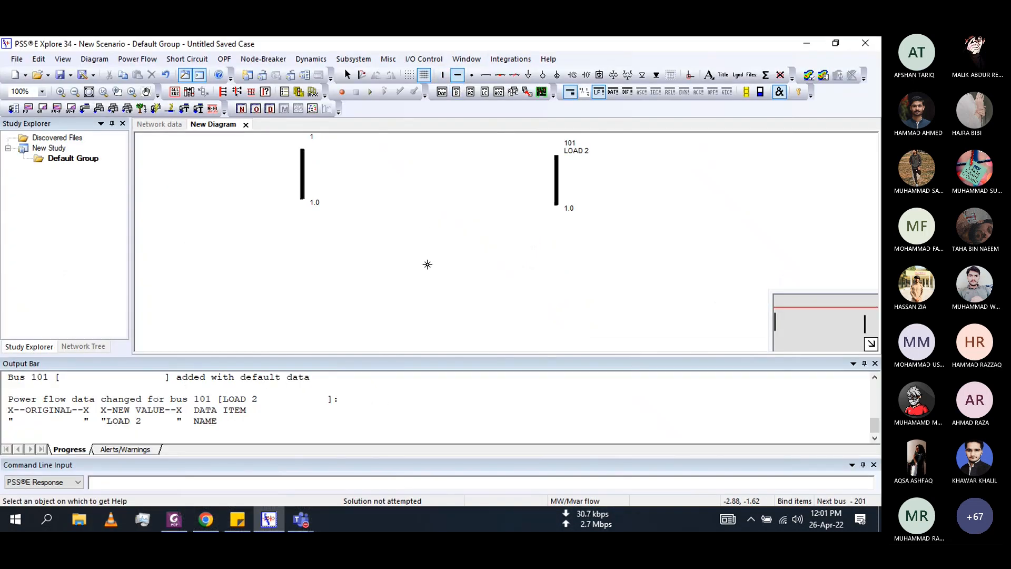
left_click(426, 271)
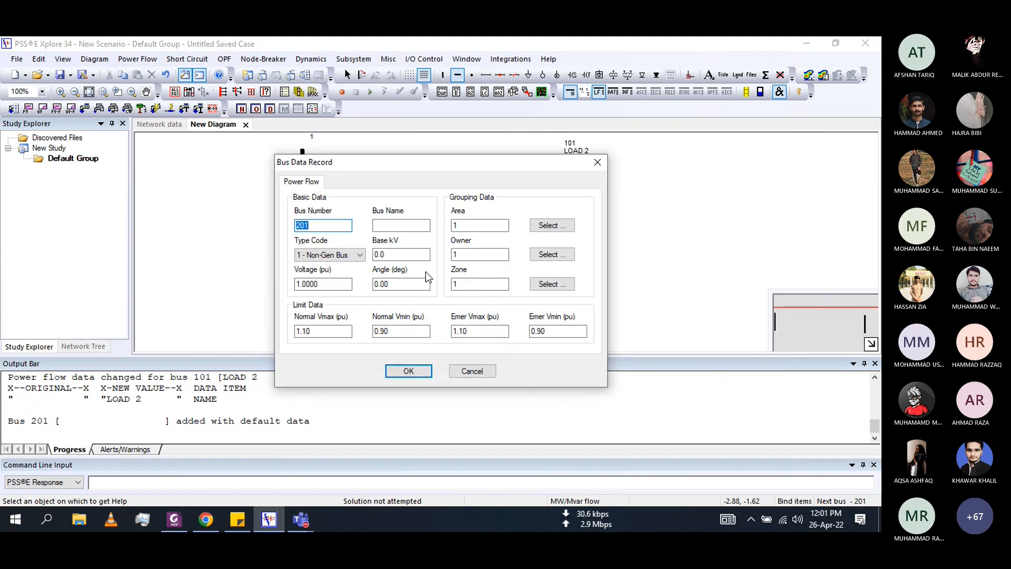
left_click(383, 229)
type("LOAD 2")
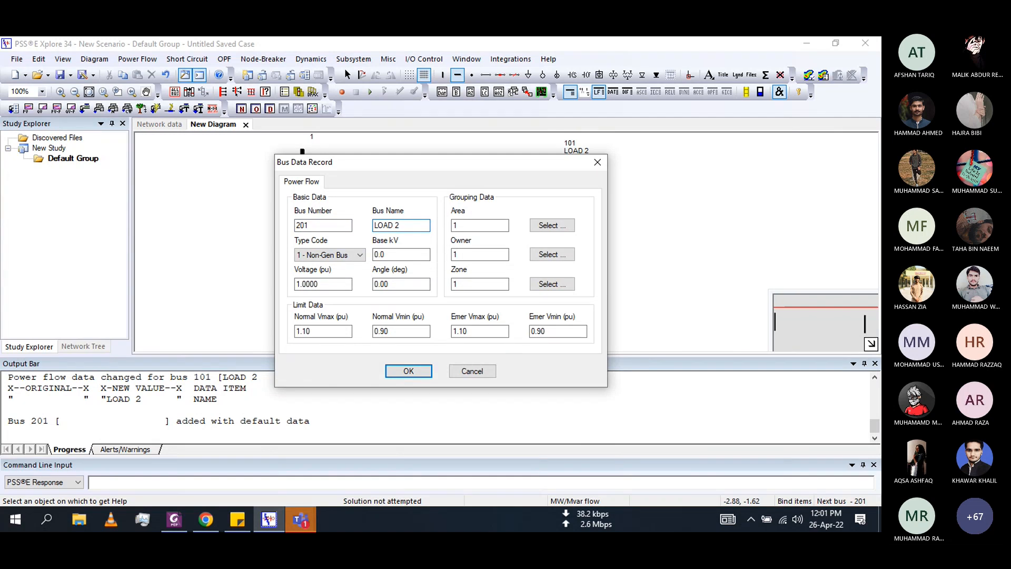
left_click(331, 255)
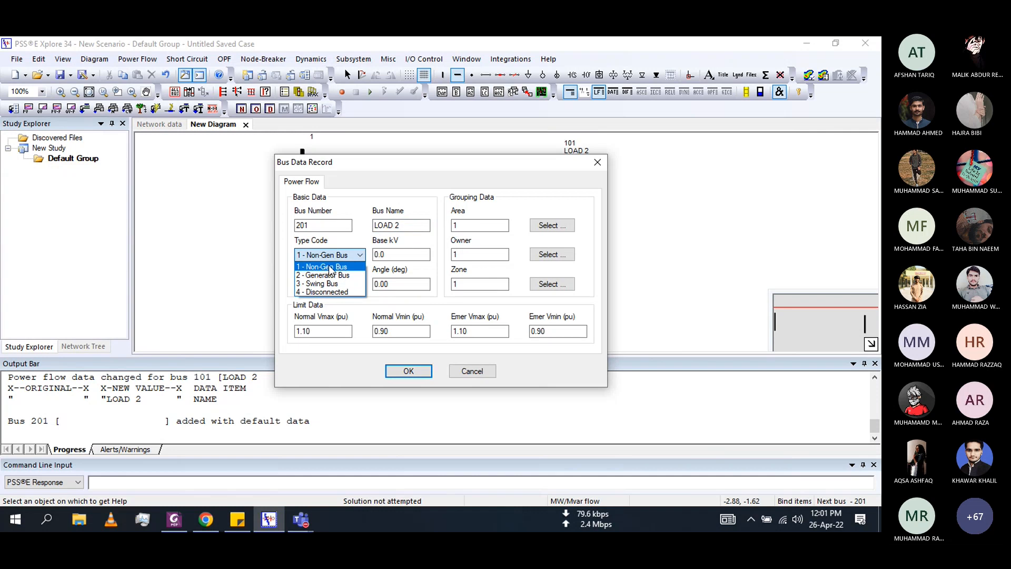
left_click(331, 267)
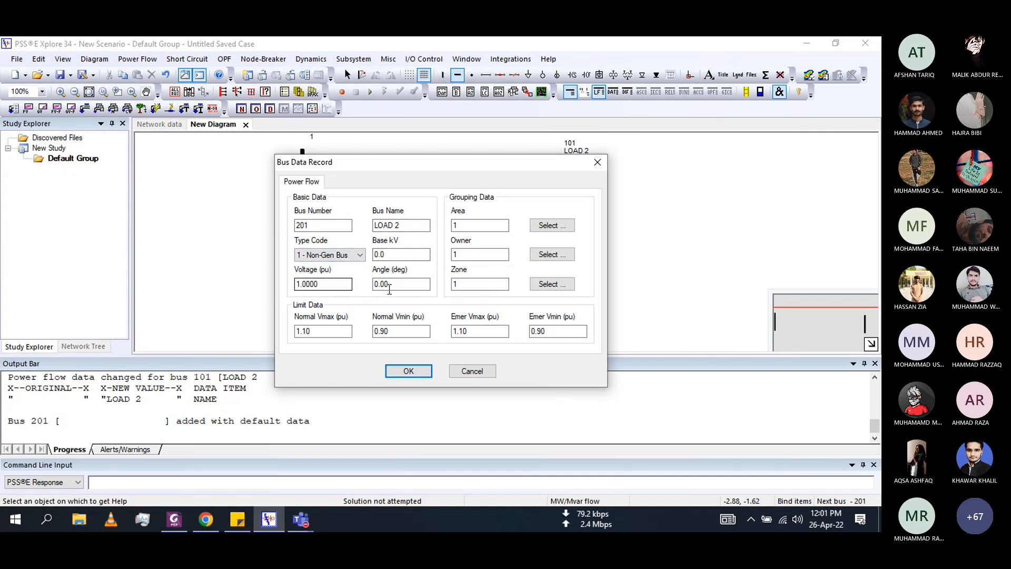
left_click(409, 371)
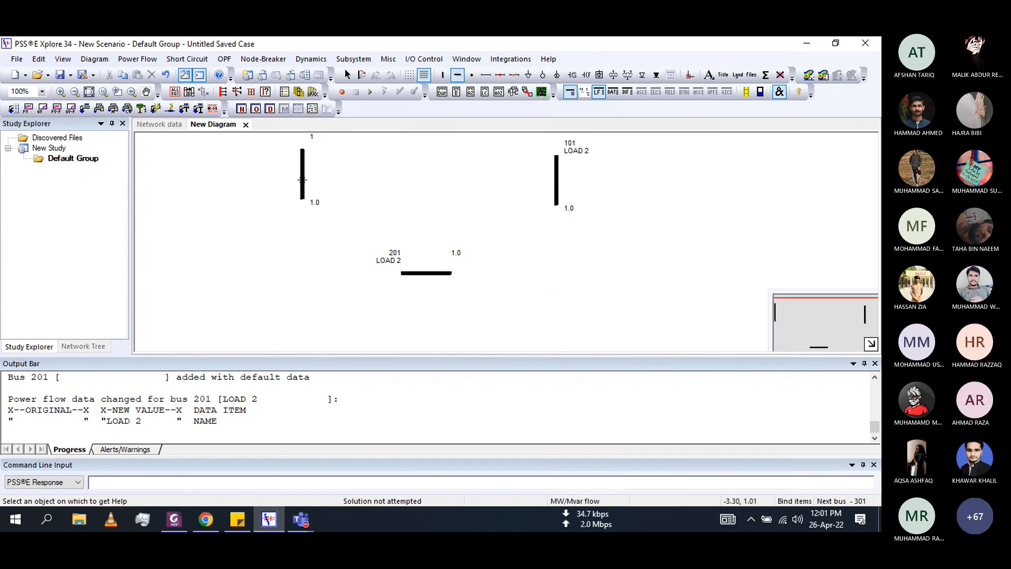
Name bus 1 SWING BUS
key("Escape")
double_click(301, 177)
left_click(386, 227)
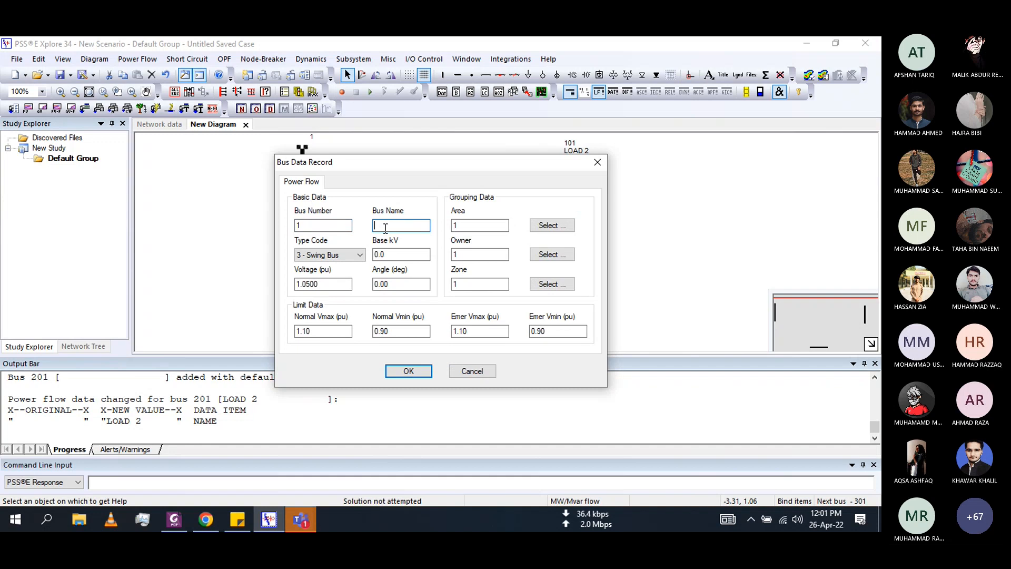
type("SWING BUS")
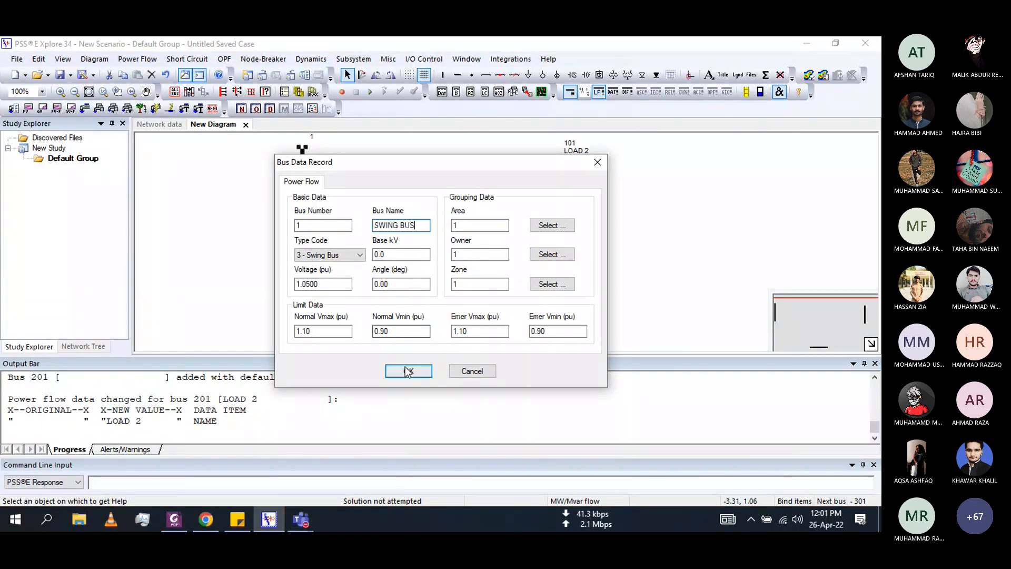
left_click(409, 371)
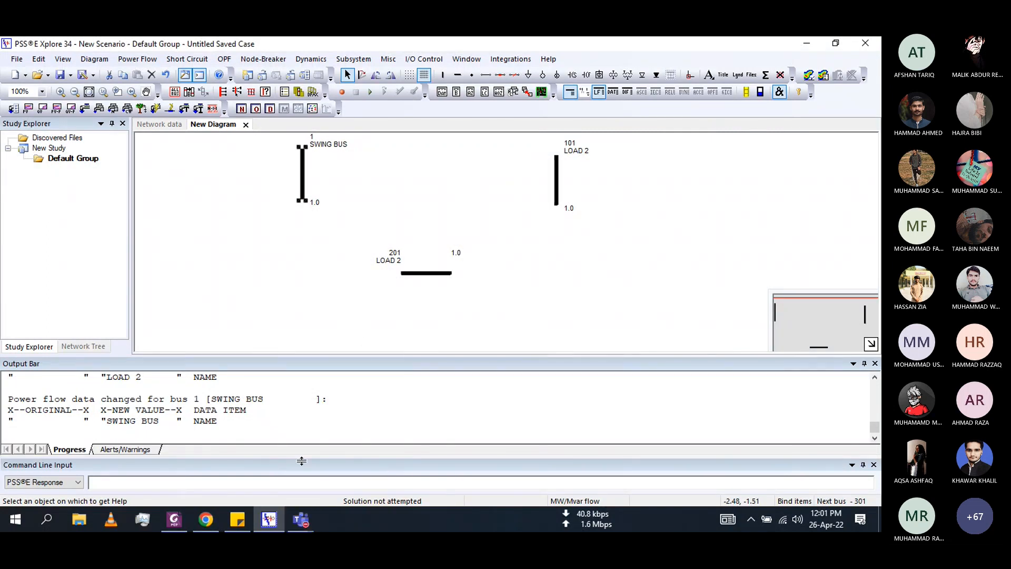
Switch to Microsoft Teams and read the latest posts in the lab team's General channel
mouse_move(302, 521)
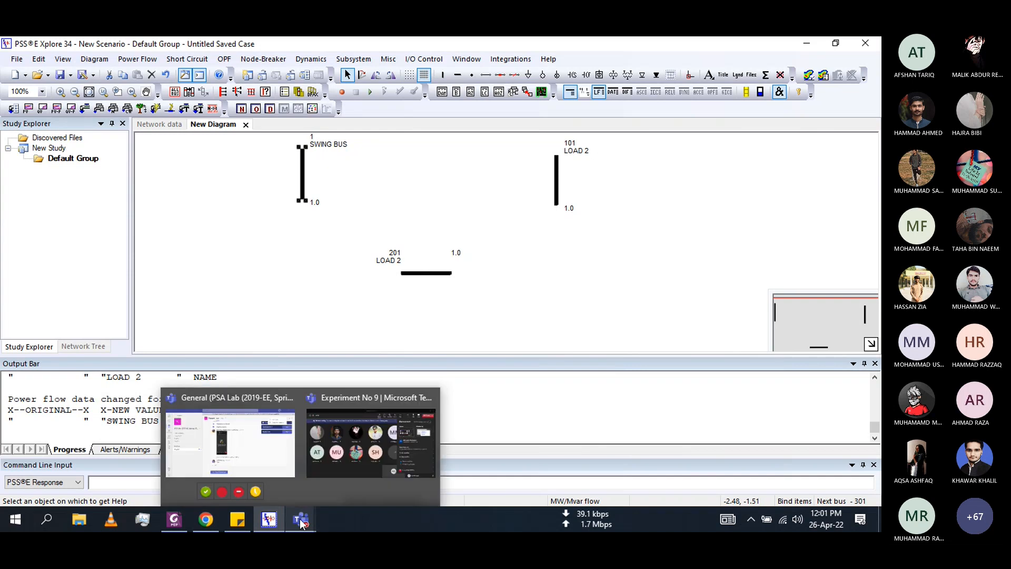
left_click(348, 445)
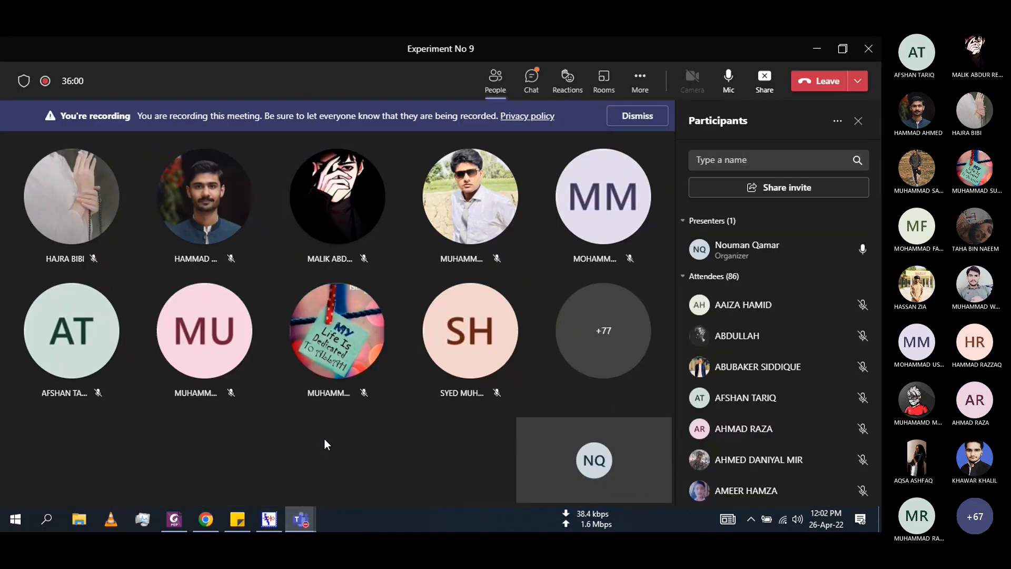
left_click(300, 519)
left_click(265, 470)
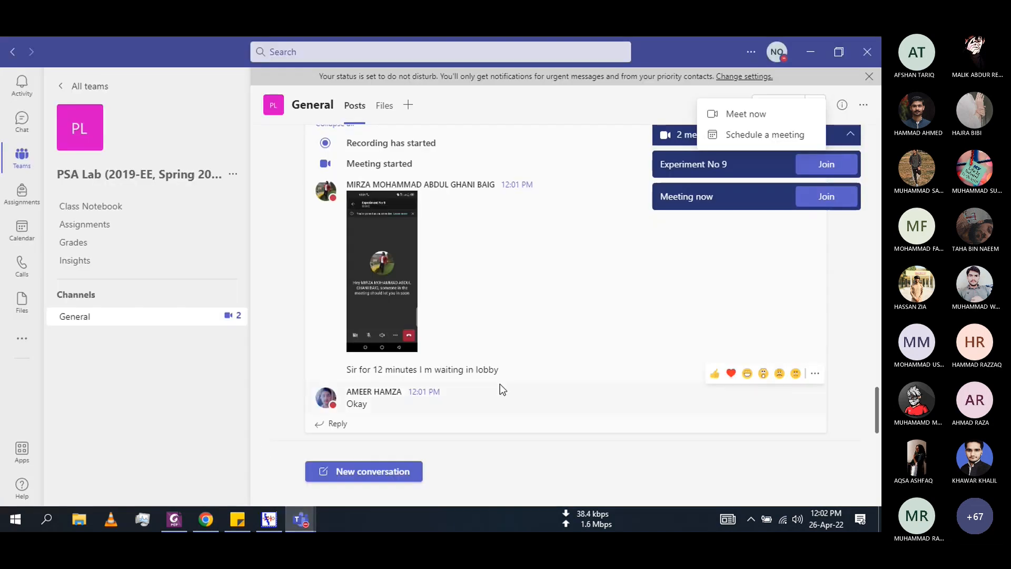
Go to the Experiment No 9 meeting and look through its full attendee list for anyone still waiting to be admitted
mouse_move(274, 521)
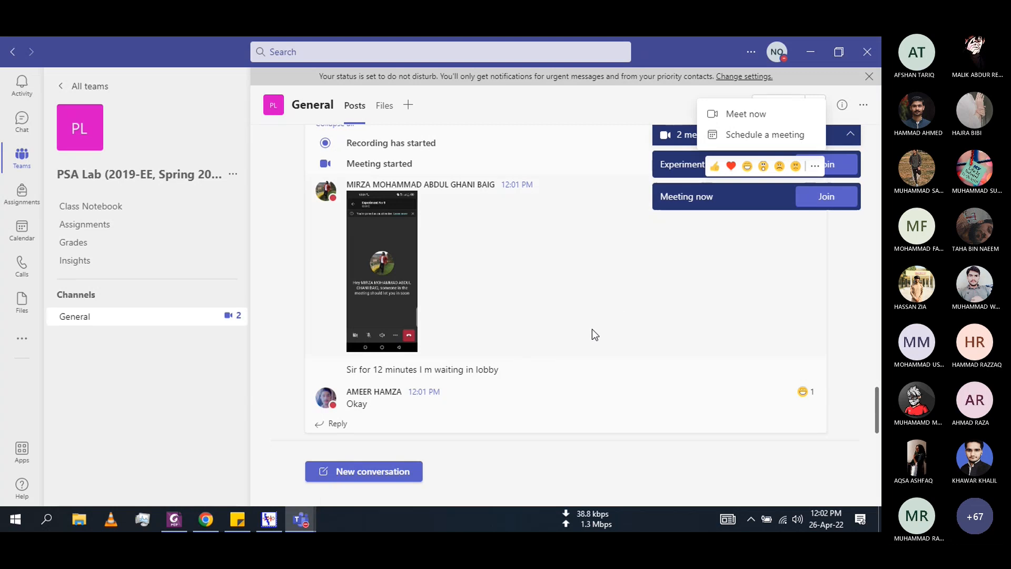
left_click(298, 513)
scroll(751, 349, "down", 6)
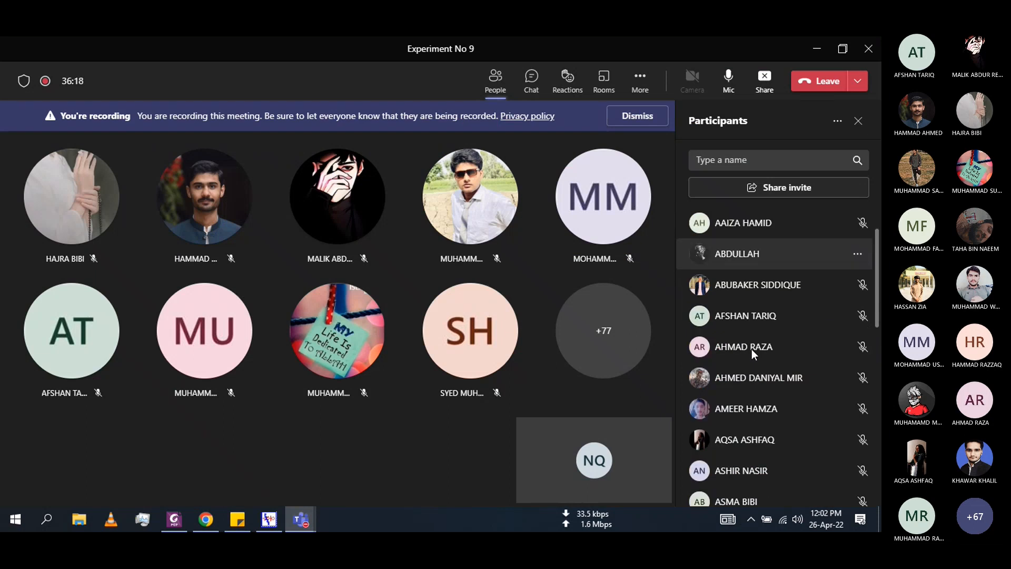
scroll(751, 349, "down", 2)
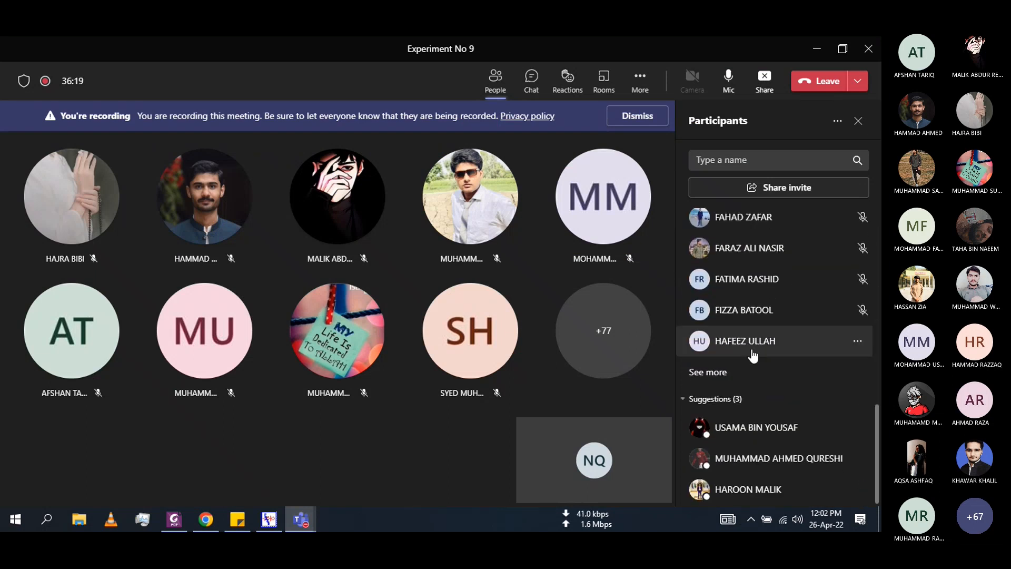
left_click(743, 365)
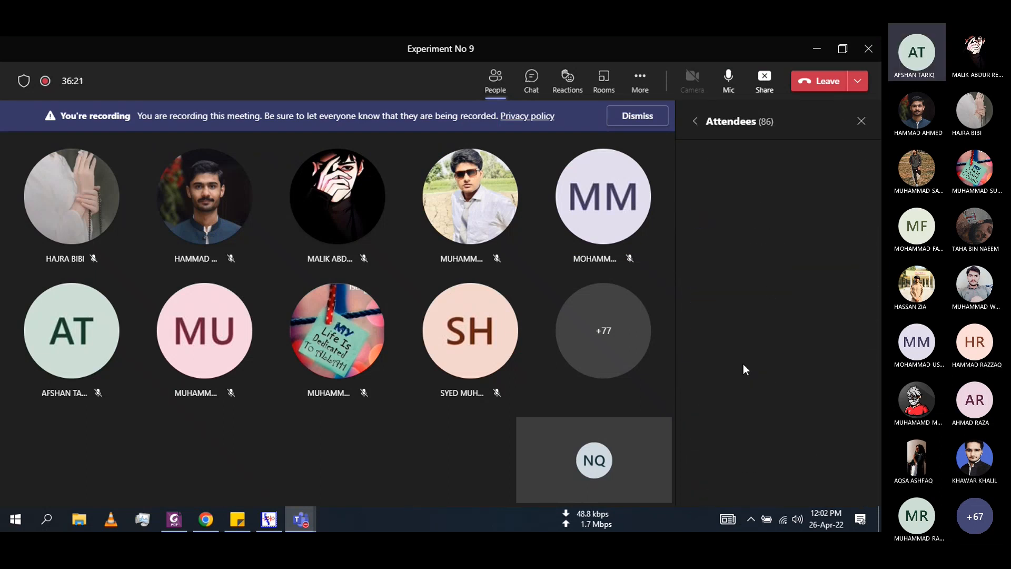
scroll(745, 369, "down", 10)
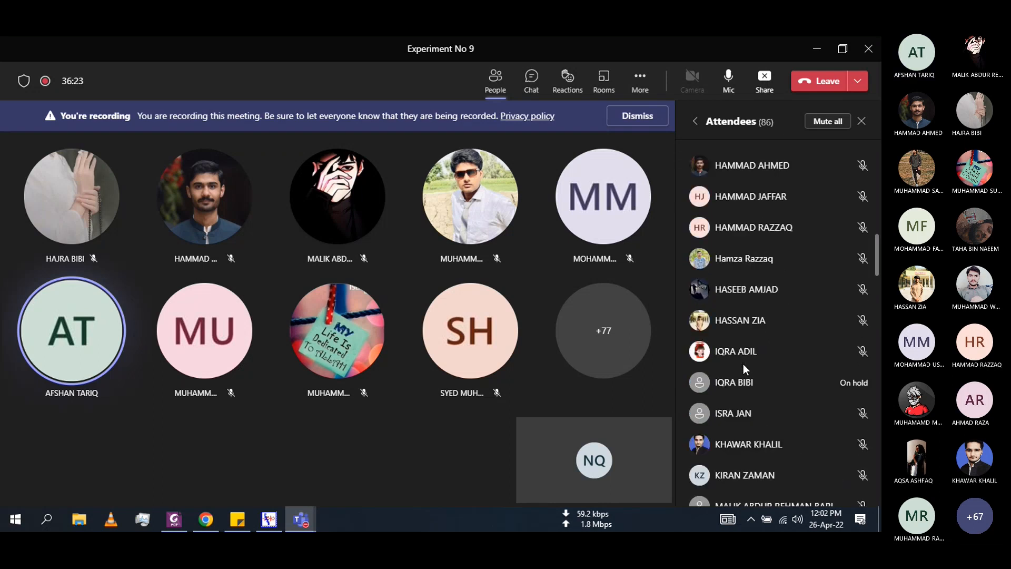
scroll(745, 367, "up", 2)
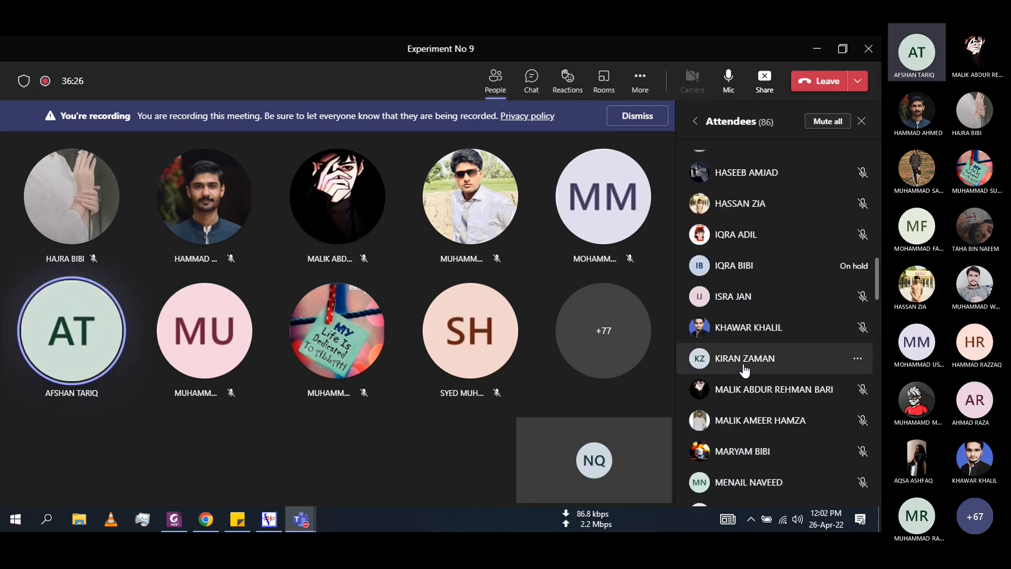
scroll(743, 365, "down", 5)
scroll(744, 364, "down", 10)
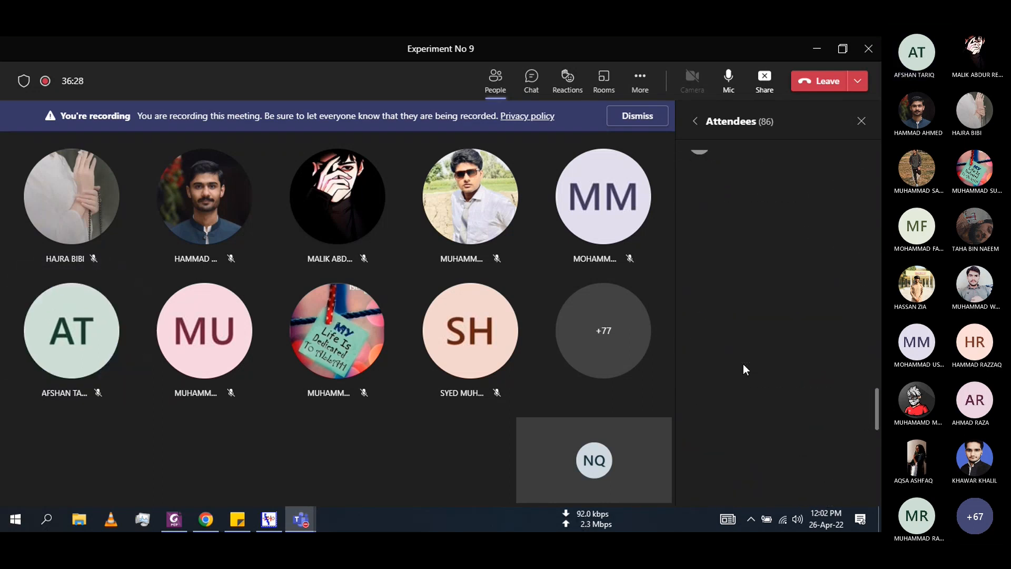
scroll(744, 365, "up", 20)
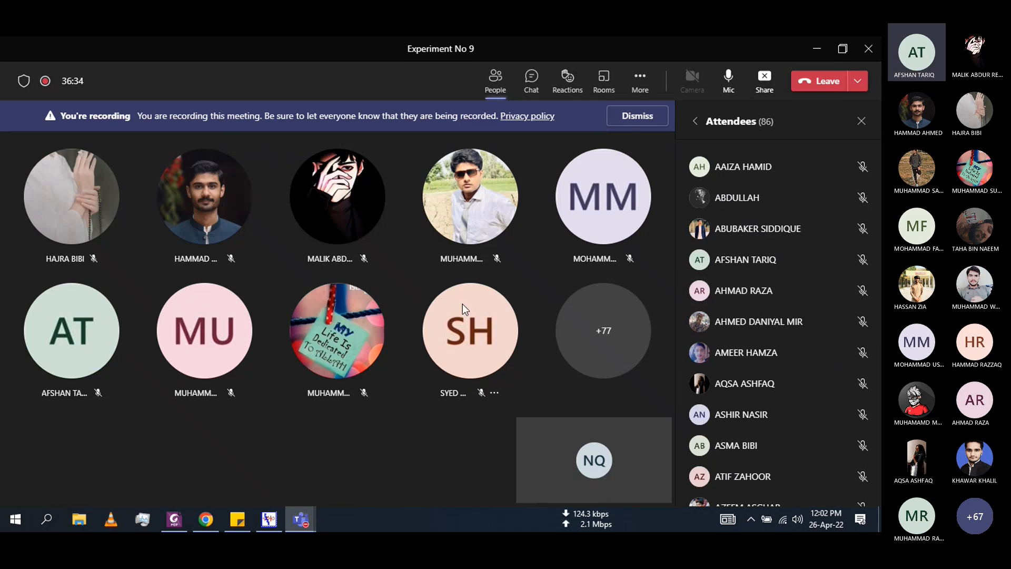
Reread the message about waiting in the lobby in the General channel, and return to the Experiment No 9 meeting
mouse_move(298, 520)
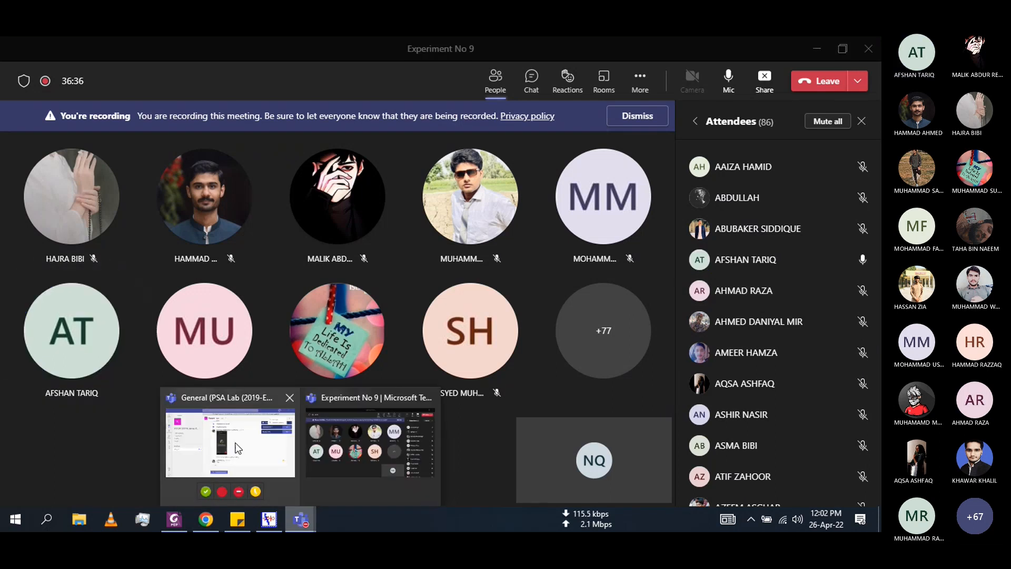
left_click(237, 445)
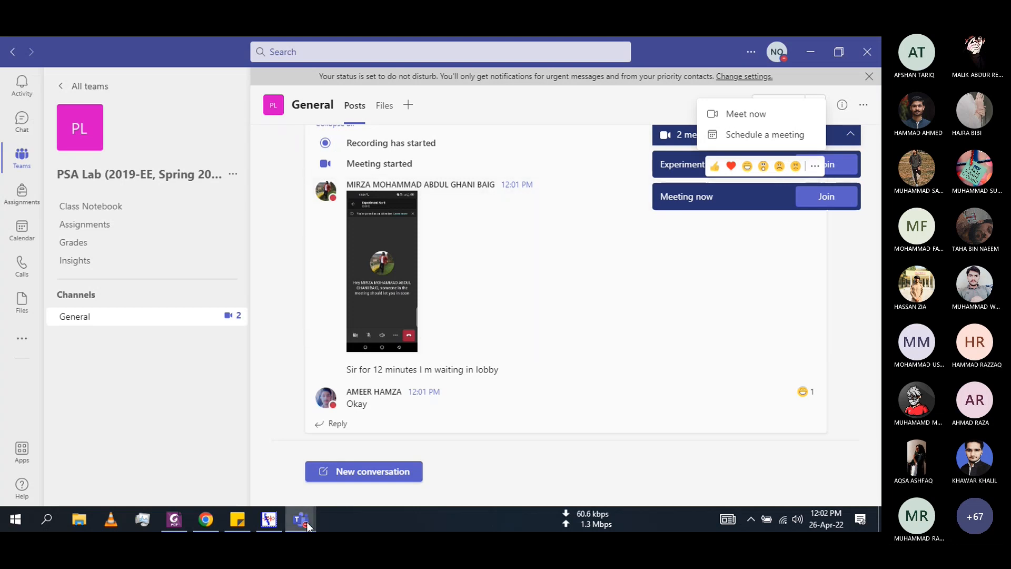
mouse_move(307, 524)
left_click(384, 438)
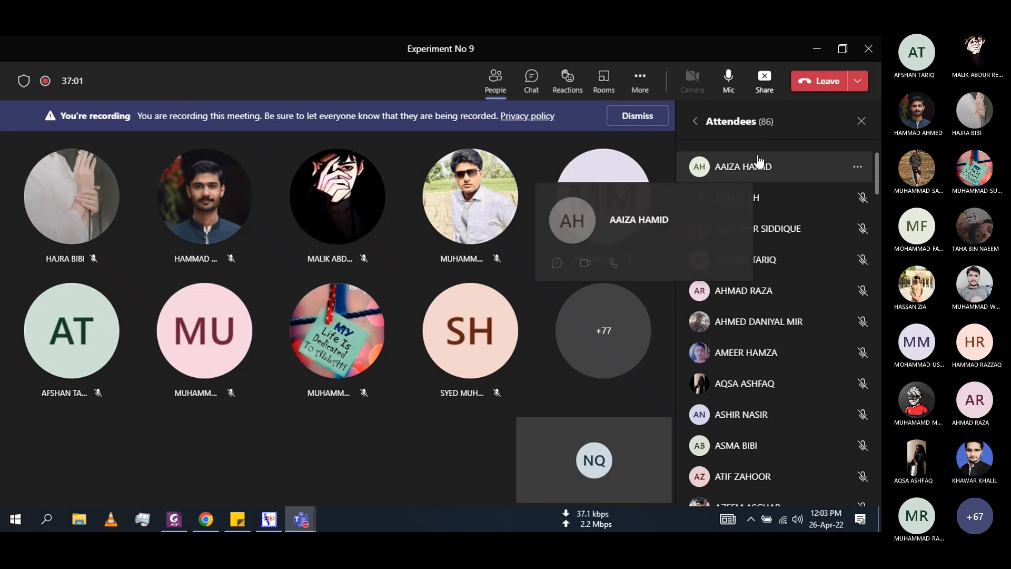
Allow Everyone to bypass the lobby in the Experiment No 9 meeting options, save the change and close the options page
left_click(698, 122)
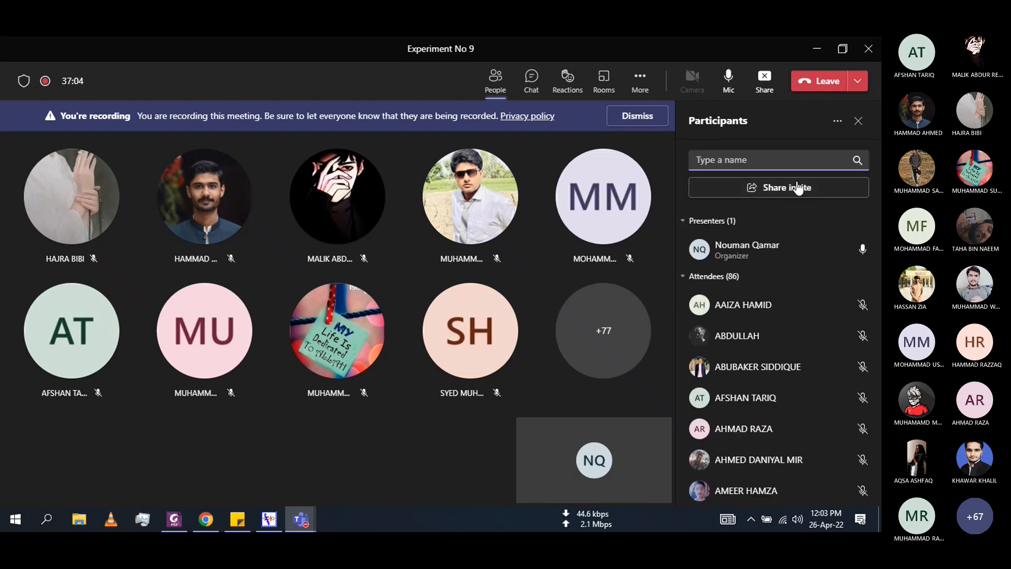
left_click(838, 121)
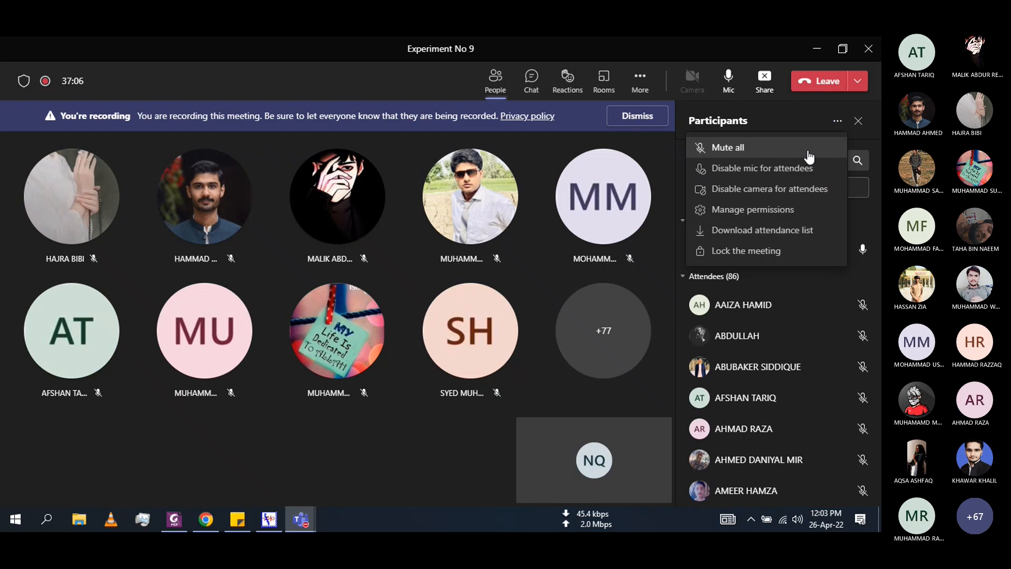
left_click(764, 211)
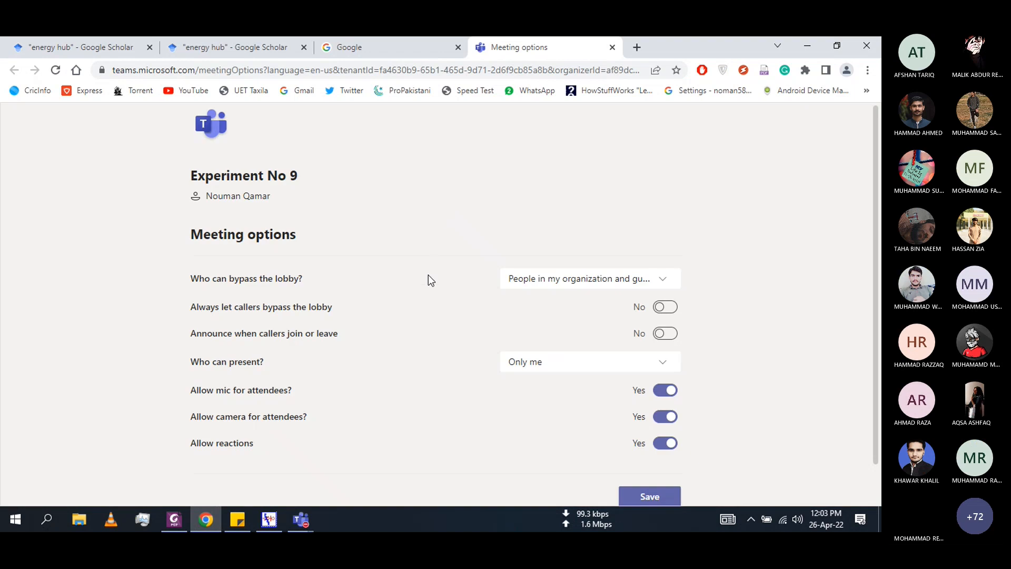
left_click(526, 279)
left_click(533, 301)
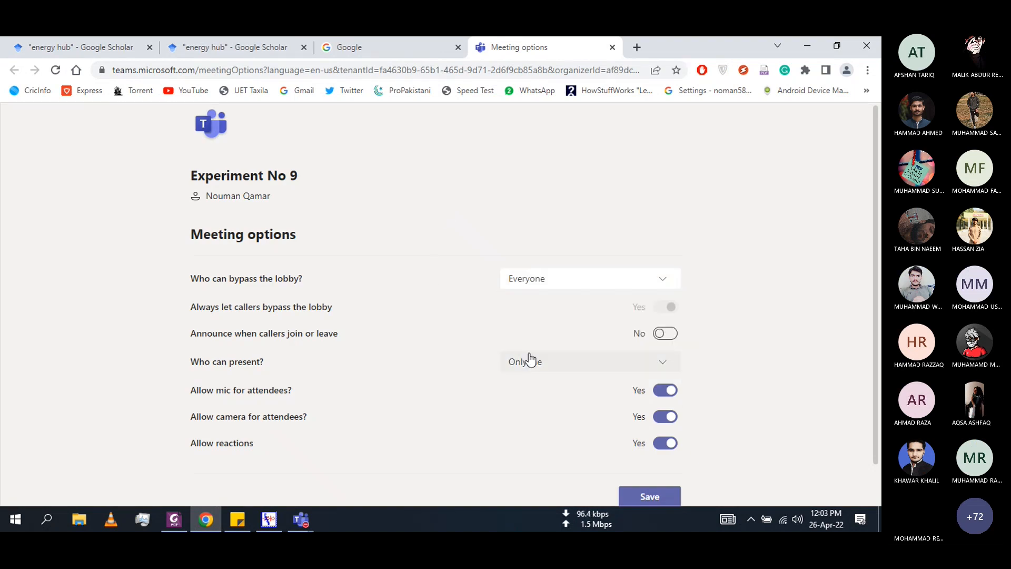
scroll(529, 358, "down", 1)
left_click(656, 465)
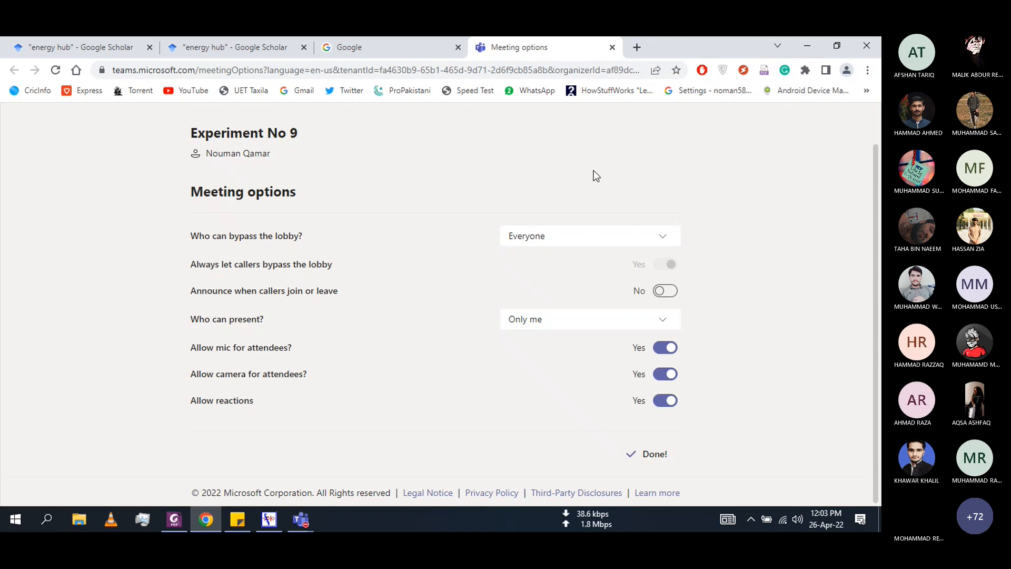
left_click(612, 48)
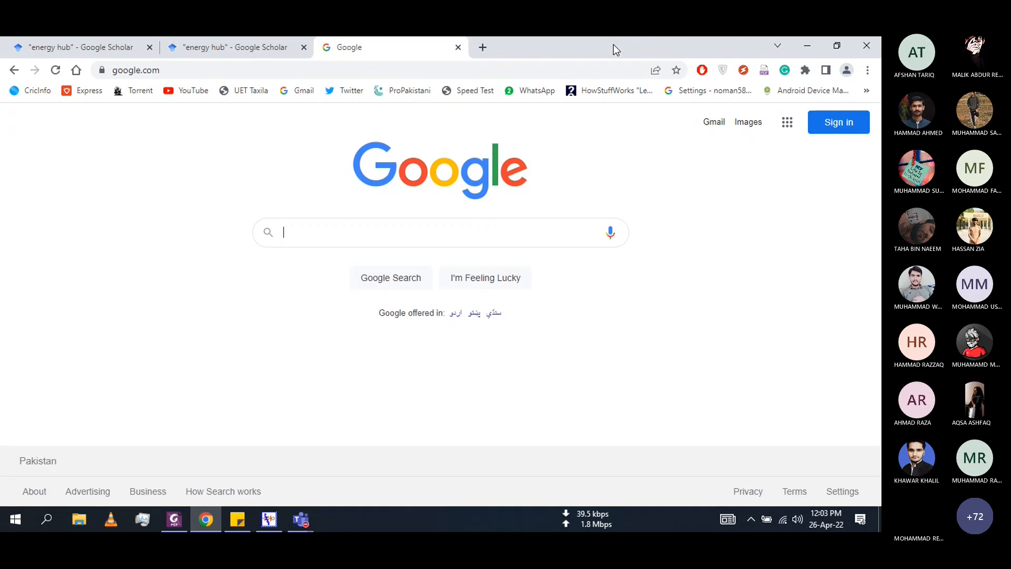
left_click(807, 48)
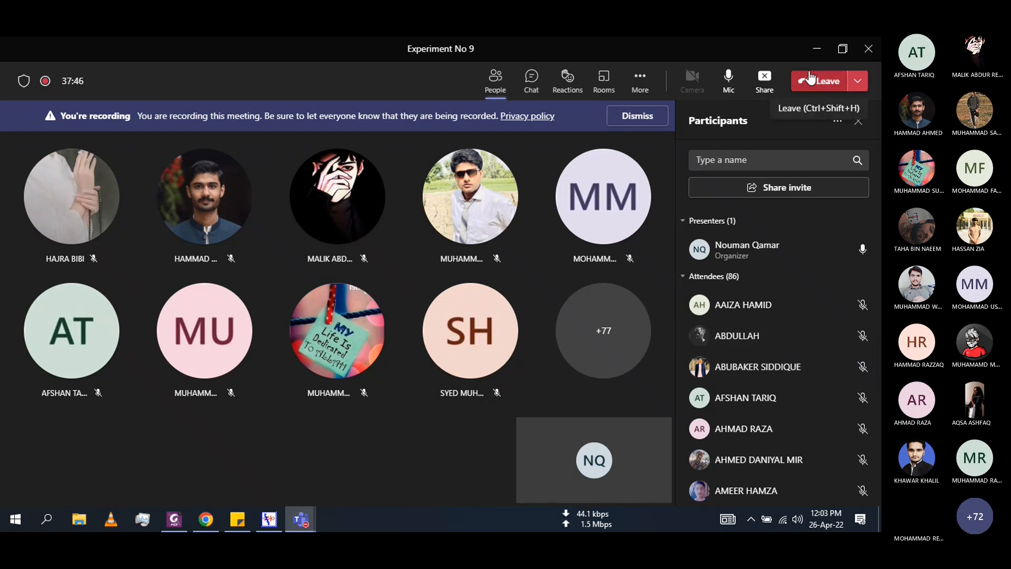
Look through the meeting's participant list, including the suggested people, for anyone waiting to join
left_click(807, 44)
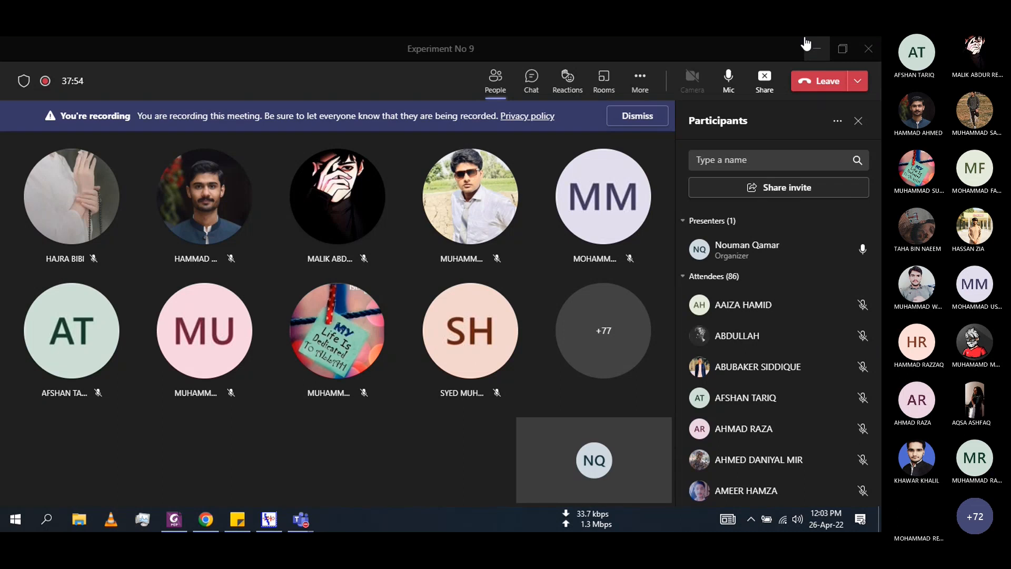
scroll(806, 334, "down", 5)
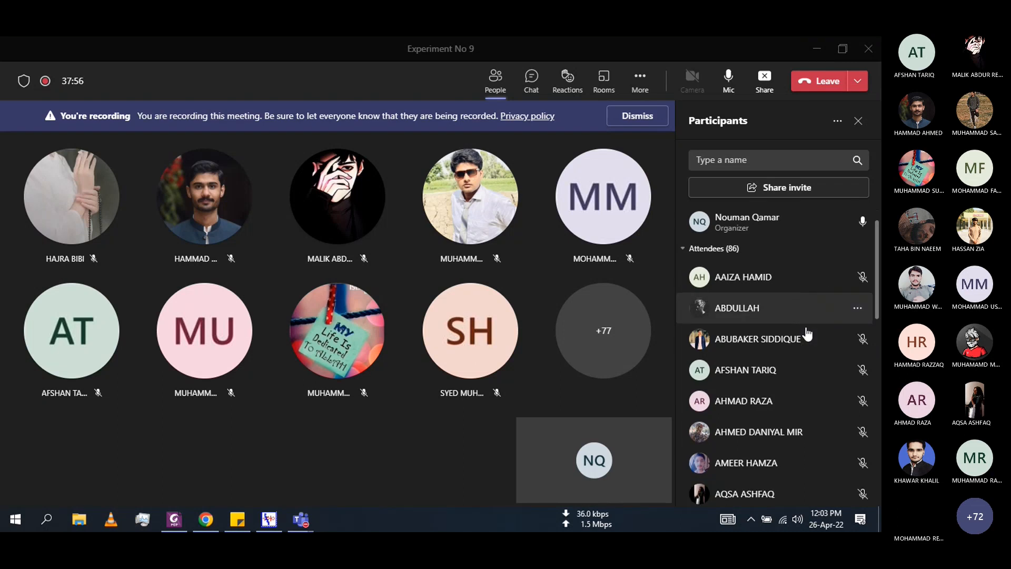
scroll(807, 334, "down", 3)
scroll(806, 334, "up", 8)
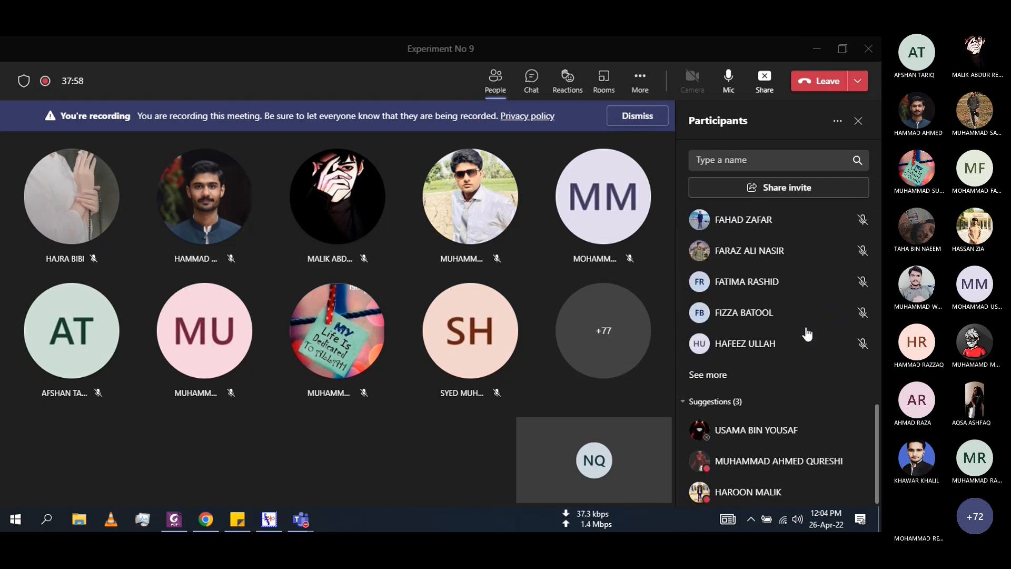
Reopen the meeting's permission settings, check the lobby and attendee options, and close the page again
left_click(839, 122)
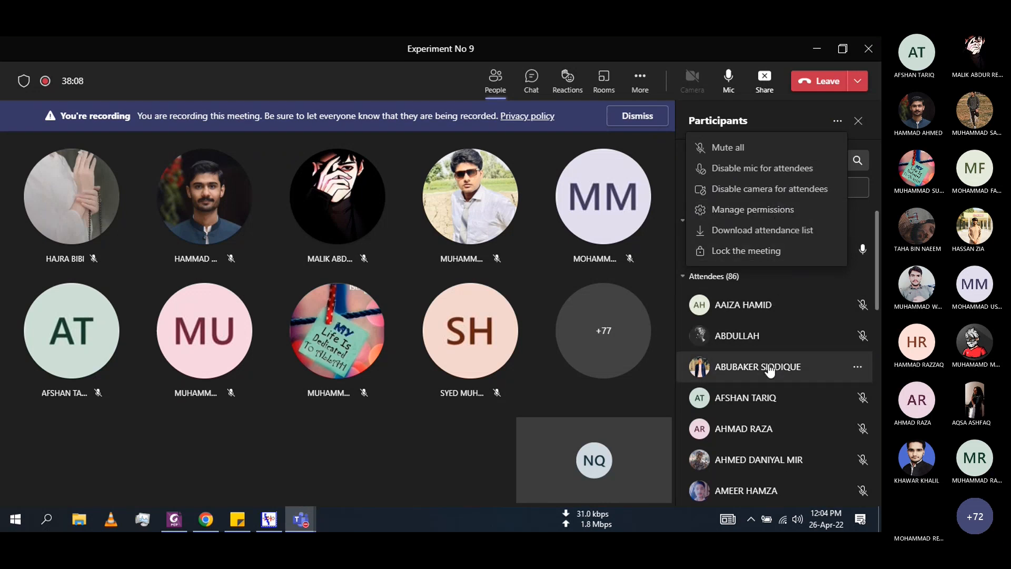
scroll(769, 368, "down", 5)
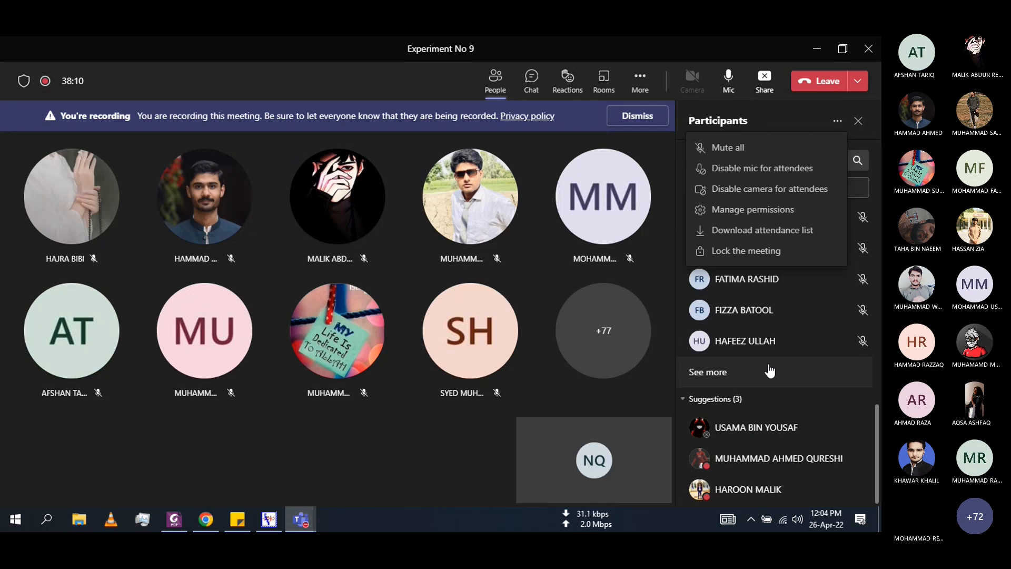
left_click(757, 211)
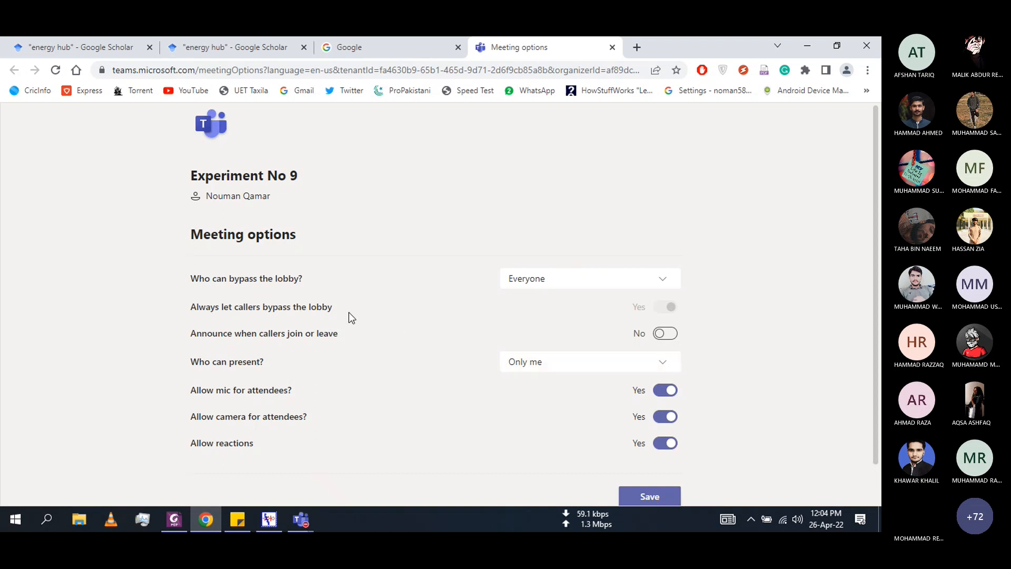
scroll(351, 319, "down", 1)
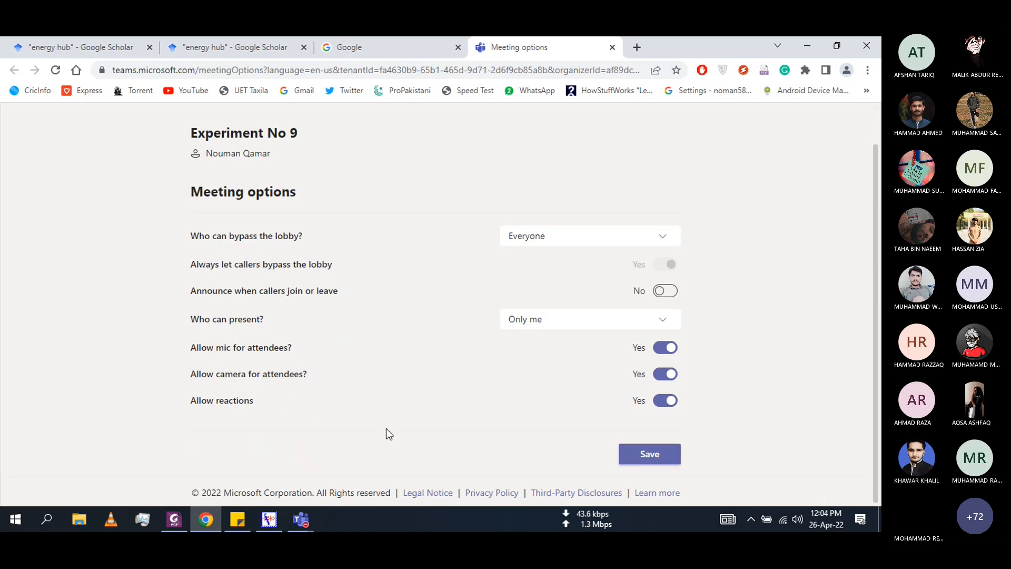
scroll(387, 429, "up", 1)
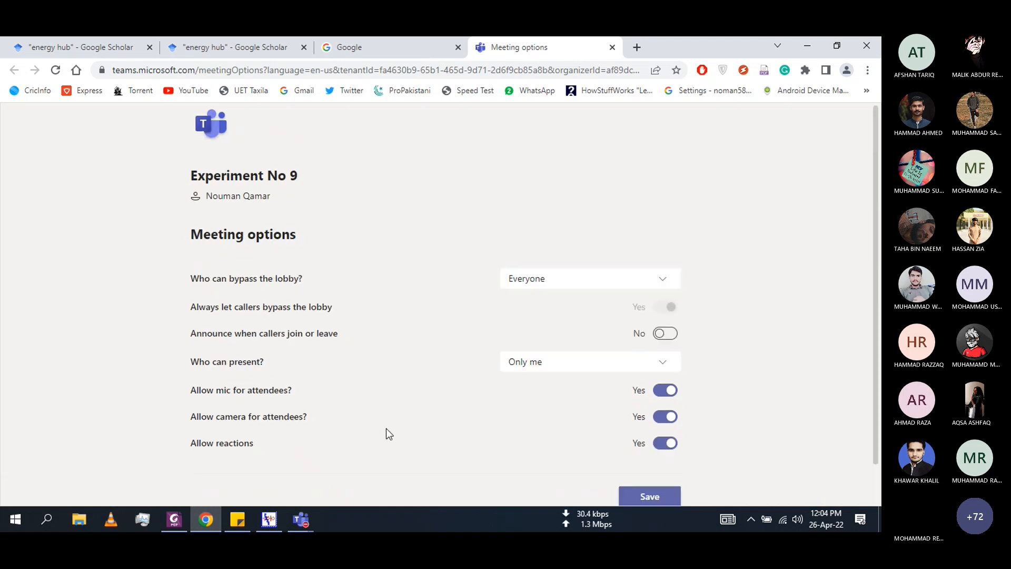
left_click(612, 47)
left_click(806, 47)
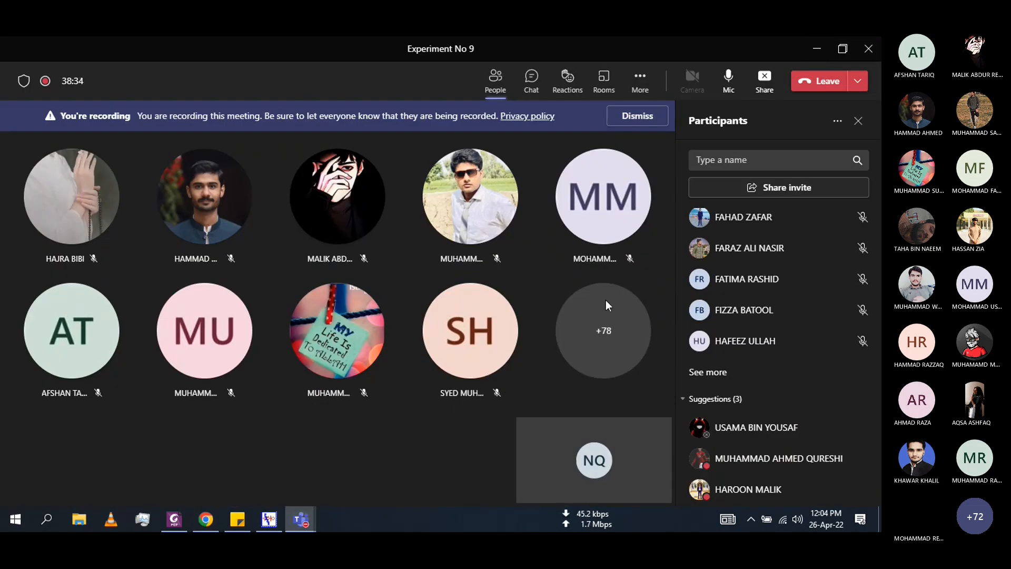
Return to the General channel and check its posts about the Experiment No 9 meeting for new messages
scroll(730, 250, "up", 10)
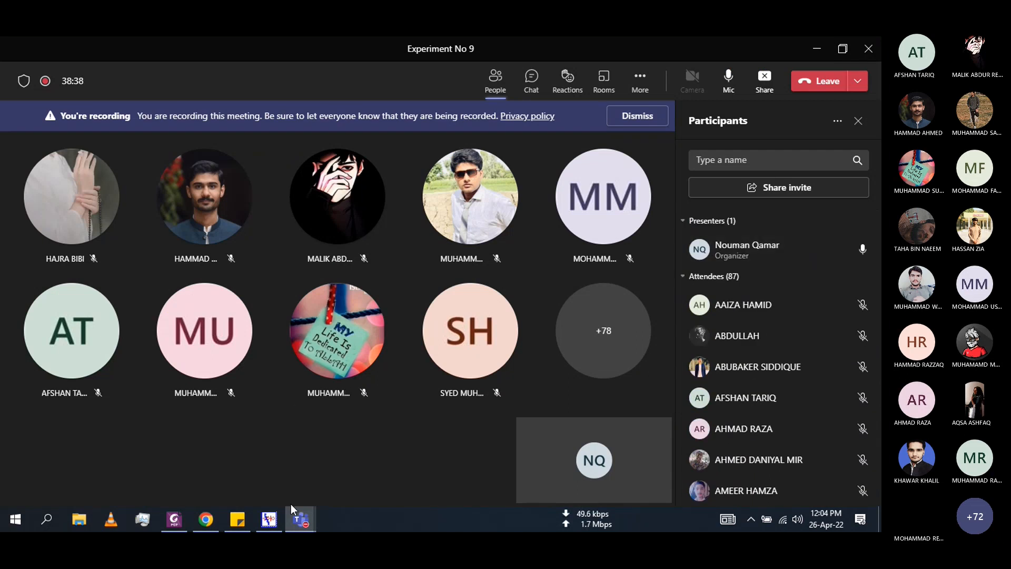
mouse_move(293, 510)
left_click(270, 447)
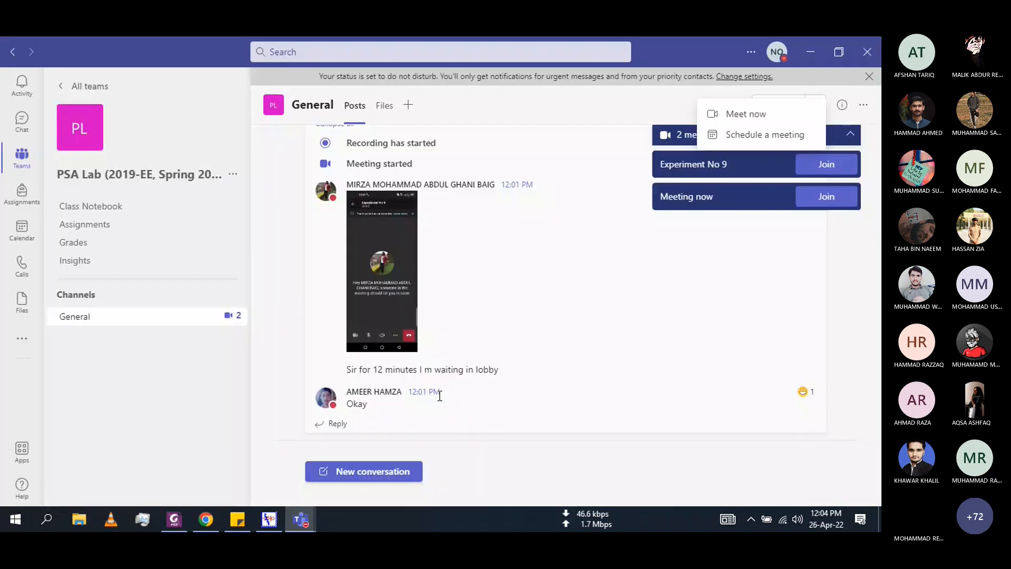
scroll(440, 293, "up", 5)
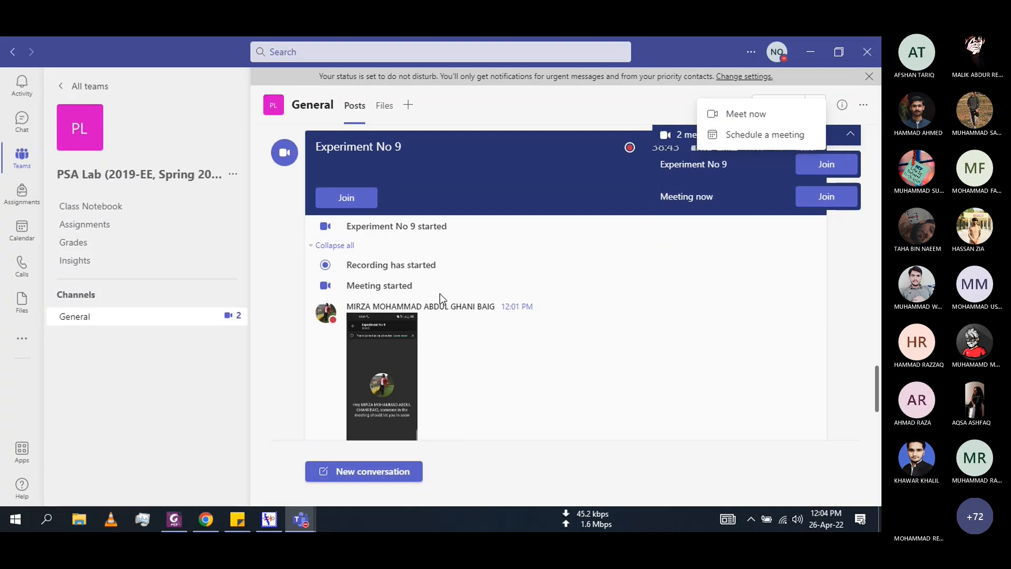
scroll(440, 293, "up", 3)
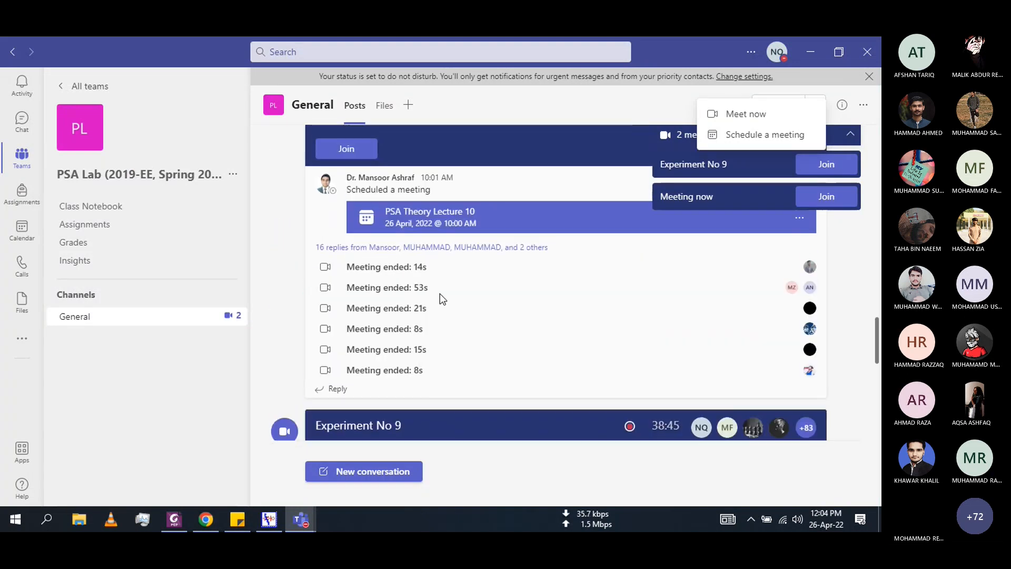
scroll(440, 293, "down", 8)
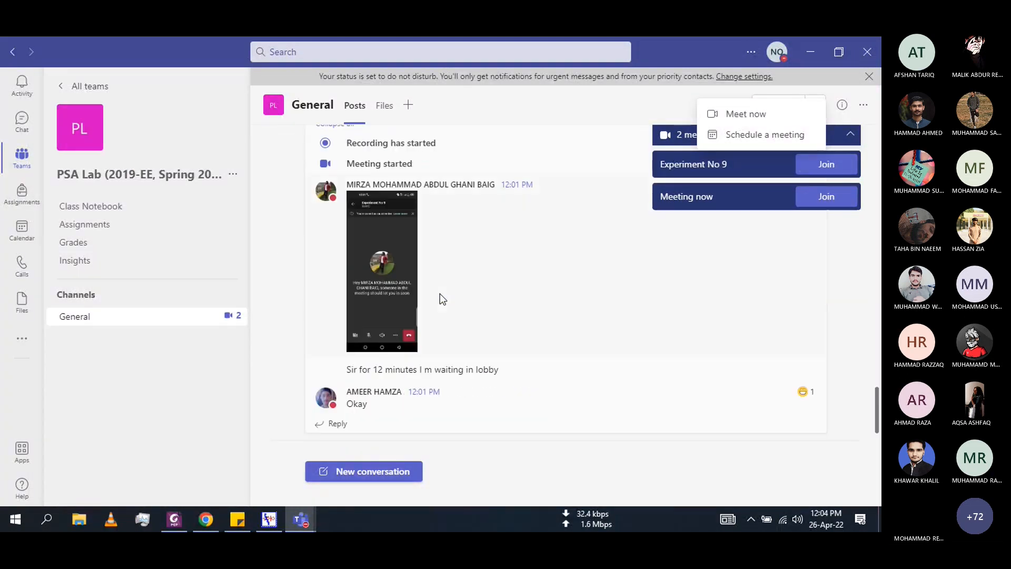
Reread the lobby messages under the Experiment No 9 post and switch back to the network diagram in PSS®E
mouse_move(440, 293)
scroll(691, 286, "up", 2)
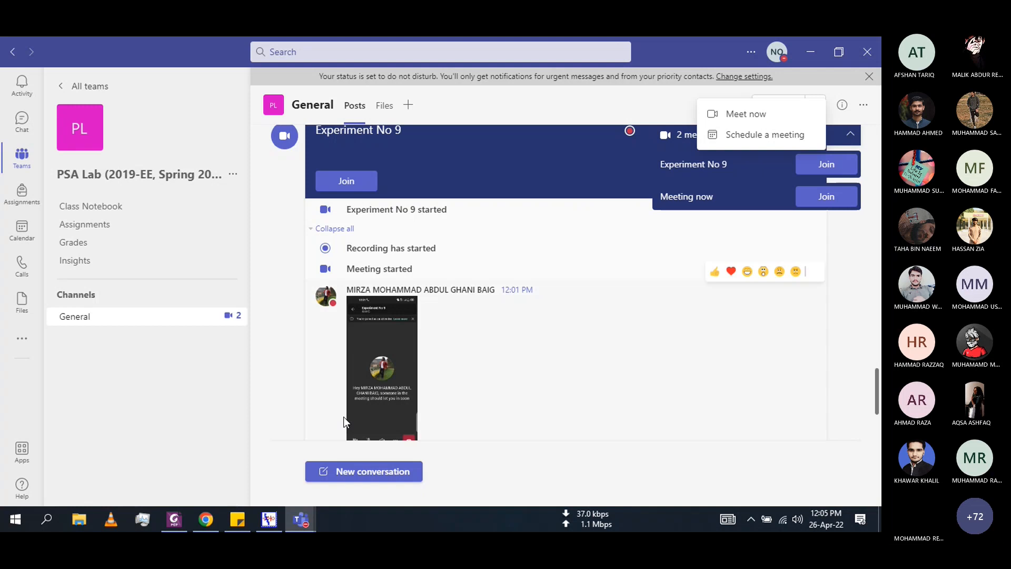
scroll(517, 336, "down", 2)
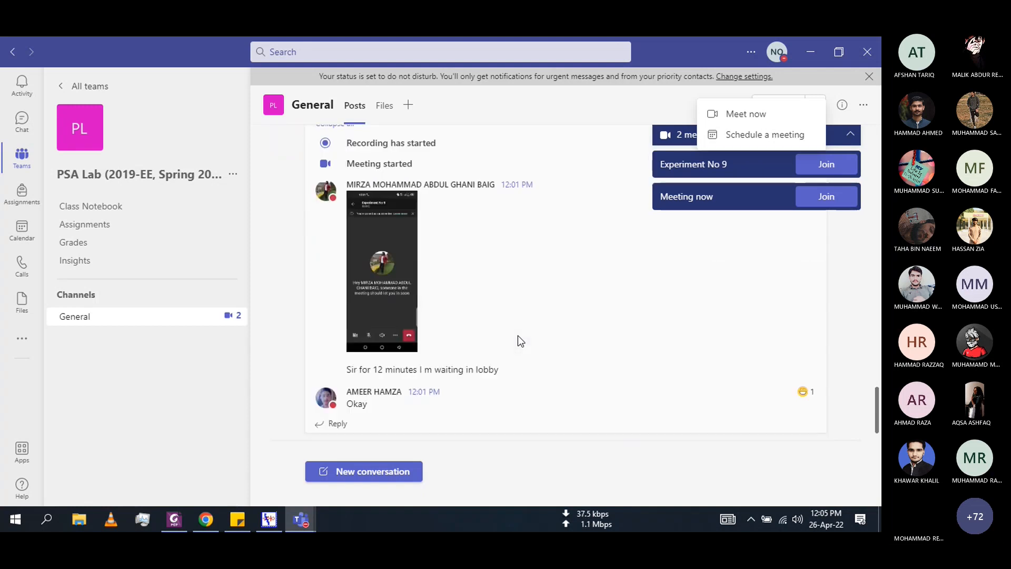
left_click(811, 51)
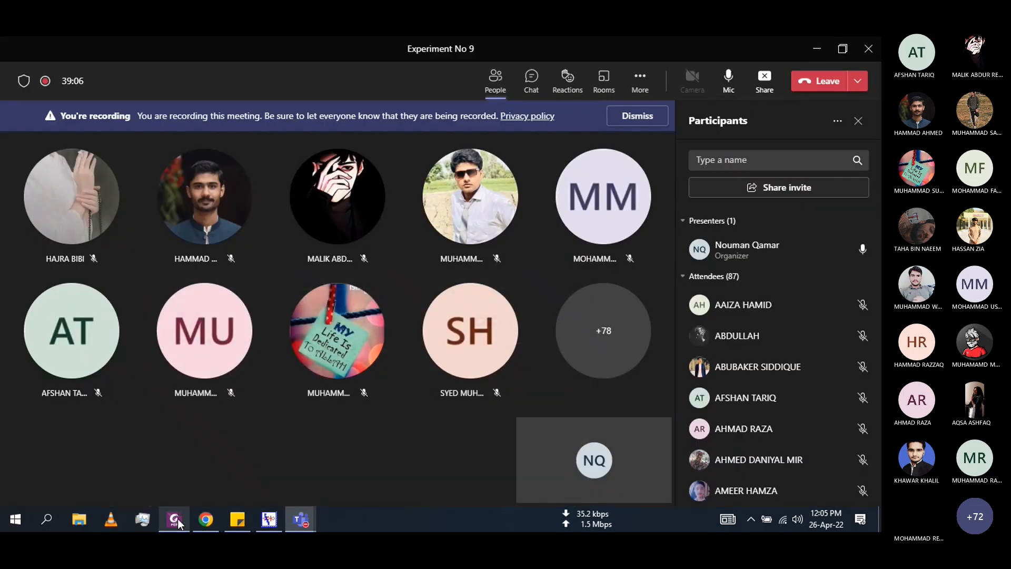
left_click(269, 519)
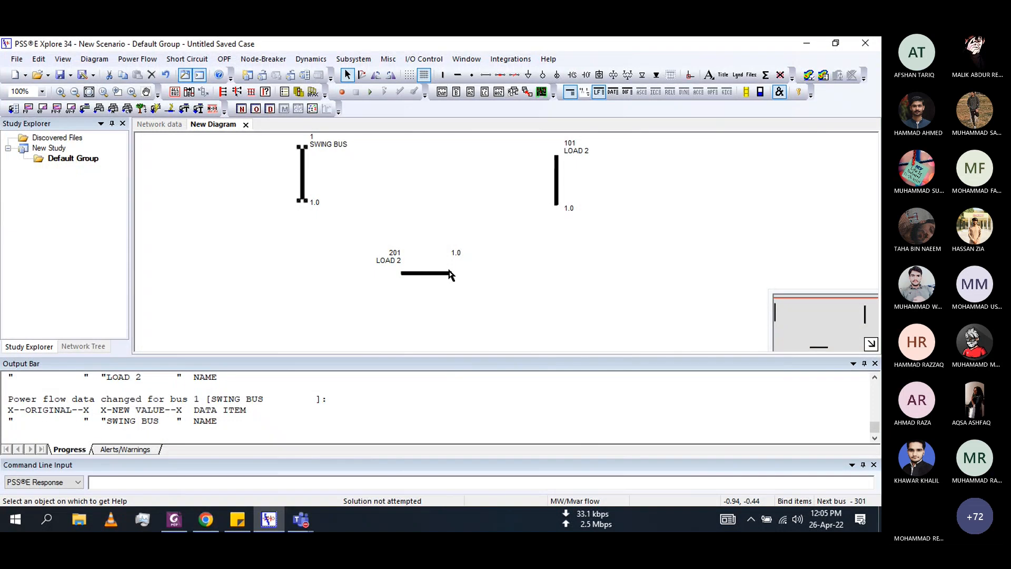
Check the data record of bus 201 and rename bus 101 as LOAD 1
double_click(421, 274)
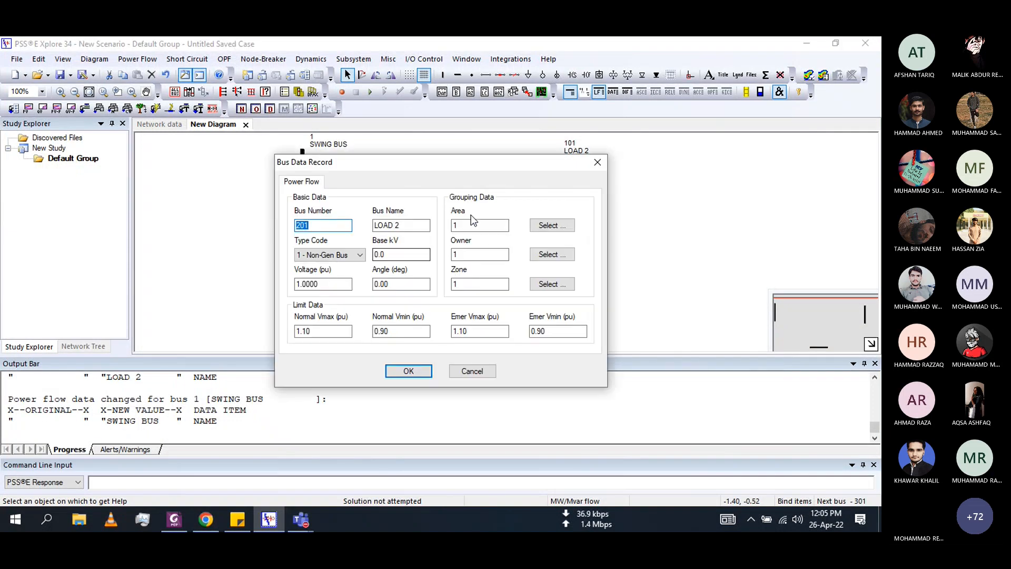
left_click(409, 371)
left_click(555, 186)
double_click(555, 187)
left_click(420, 225)
key("BackSpace")
type("1")
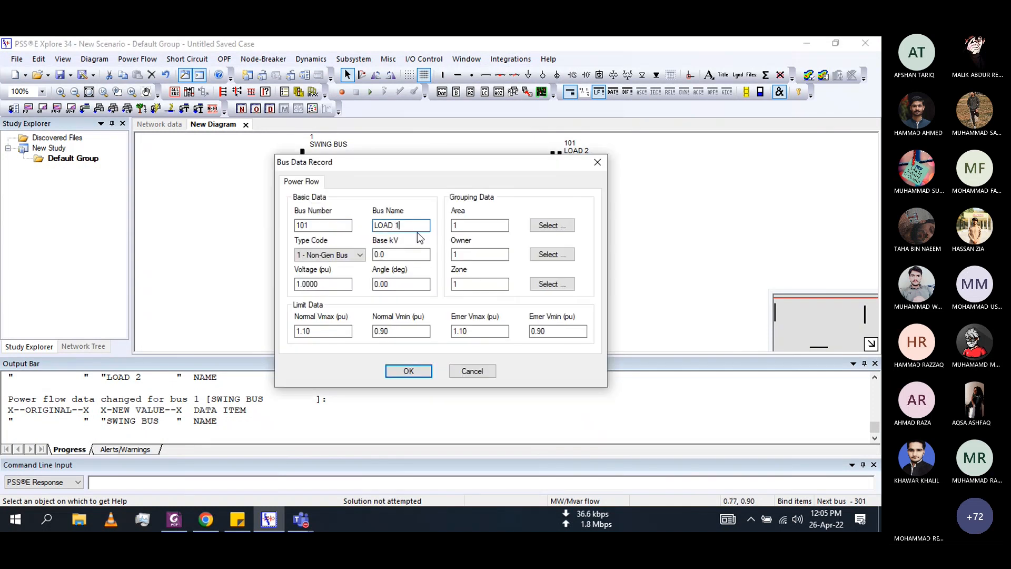
left_click(409, 371)
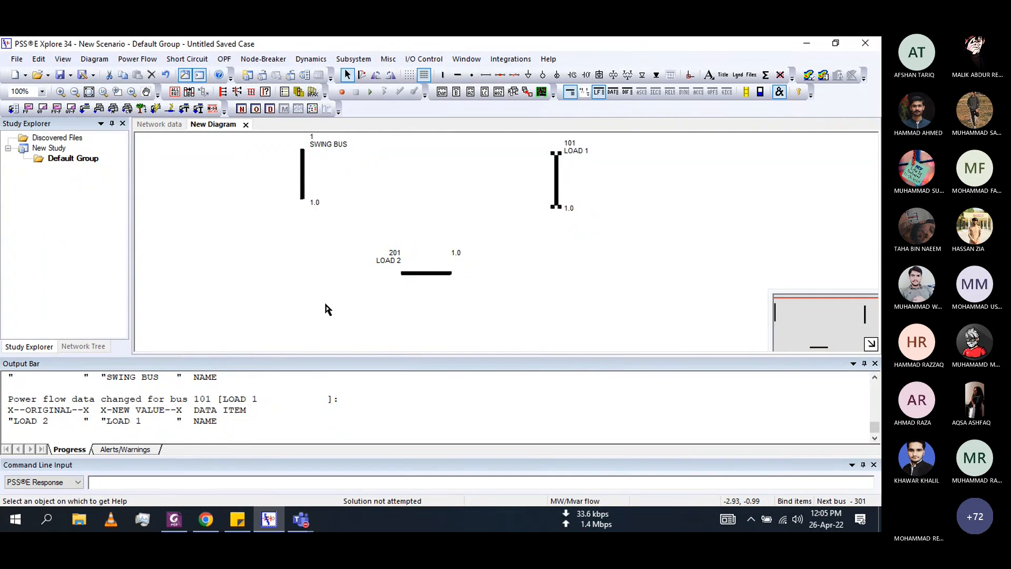
Consult the textbook's one-line diagram in Foxit PhantomPDF and add a generator to the swing bus in PSS®E
left_click(174, 520)
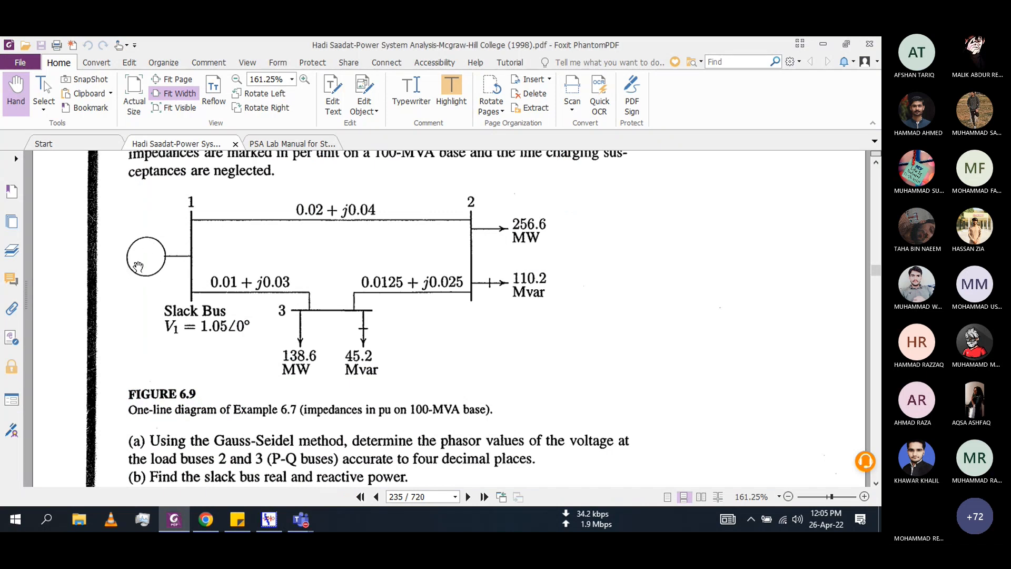
left_click(175, 520)
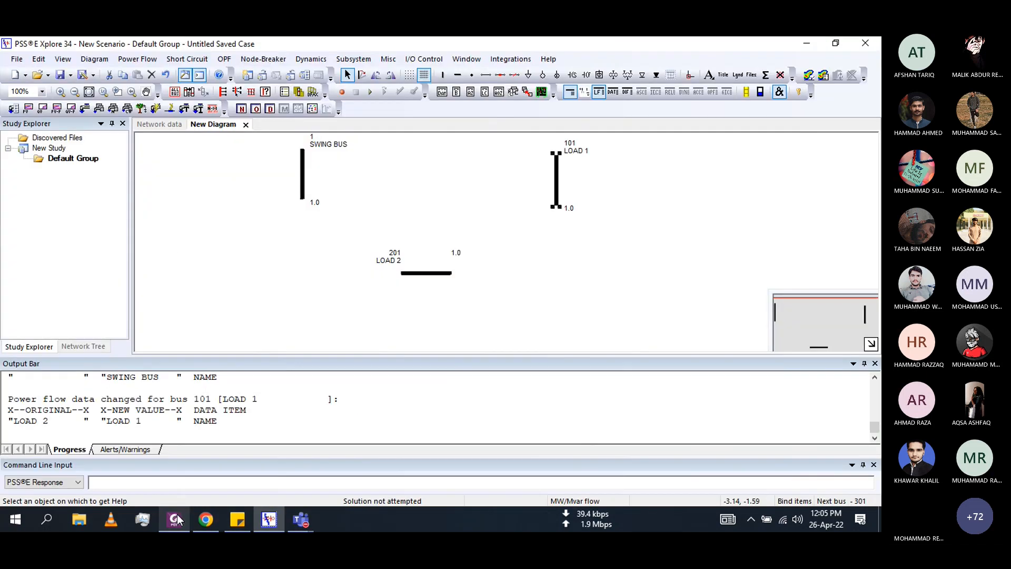
left_click(543, 77)
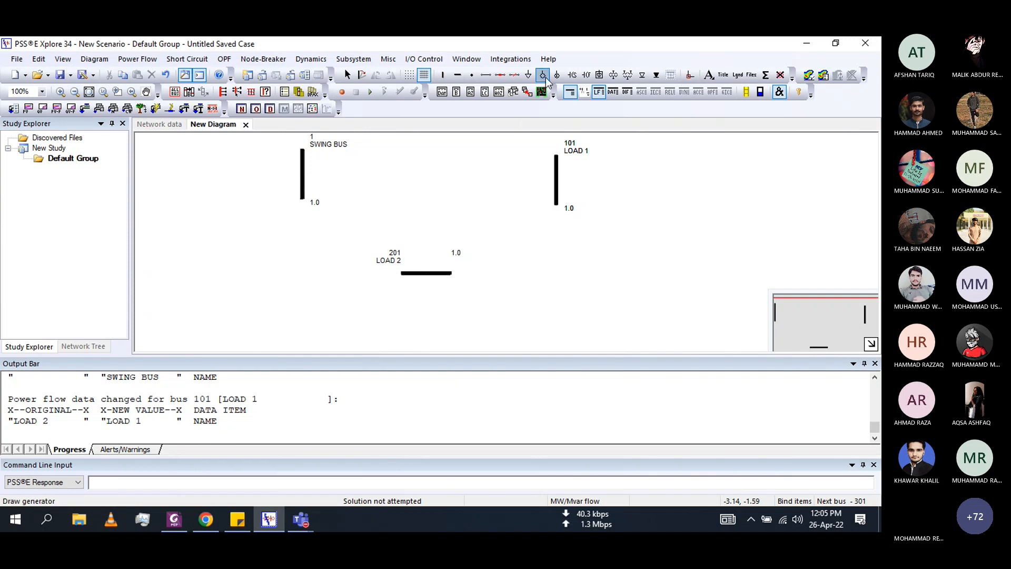
left_click(302, 178)
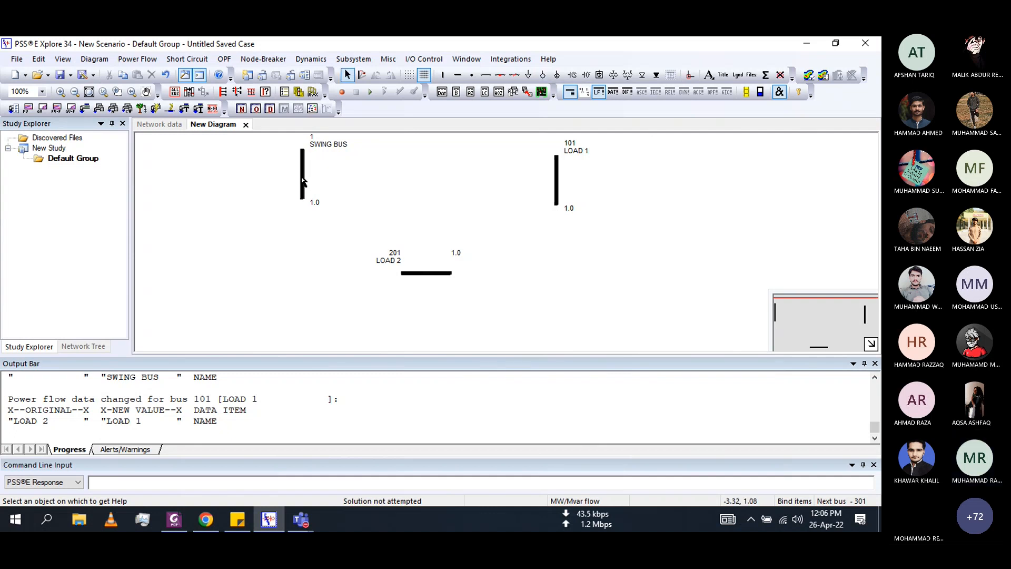
left_click(547, 74)
left_click(301, 173)
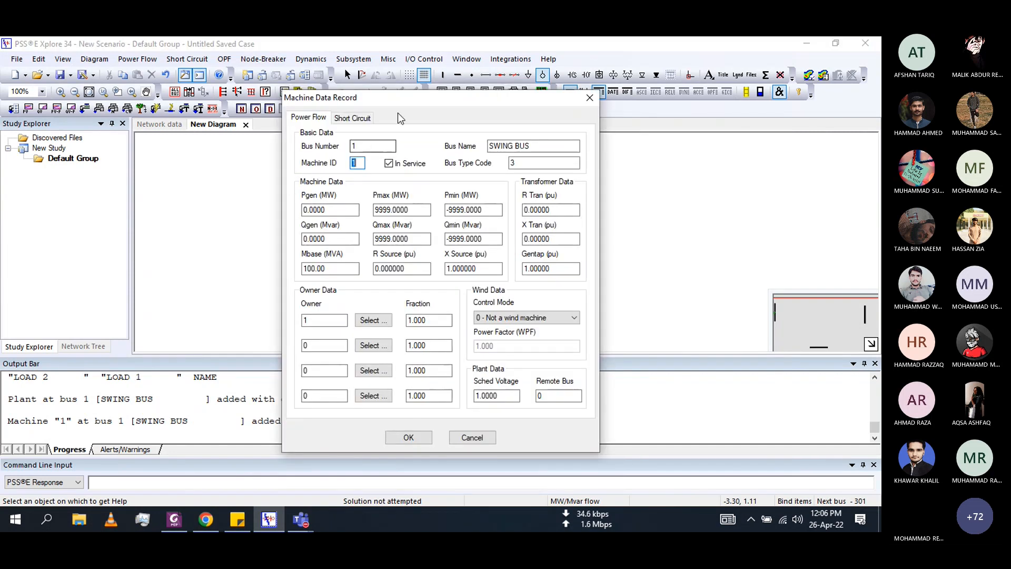
Look up the slack bus voltage in Figure 6.9 and set the swing bus machine's scheduled voltage to 1.05, keeping the other machine data
mouse_move(403, 104)
left_mouse_down()
mouse_move(405, 160)
mouse_move(399, 116)
left_mouse_up()
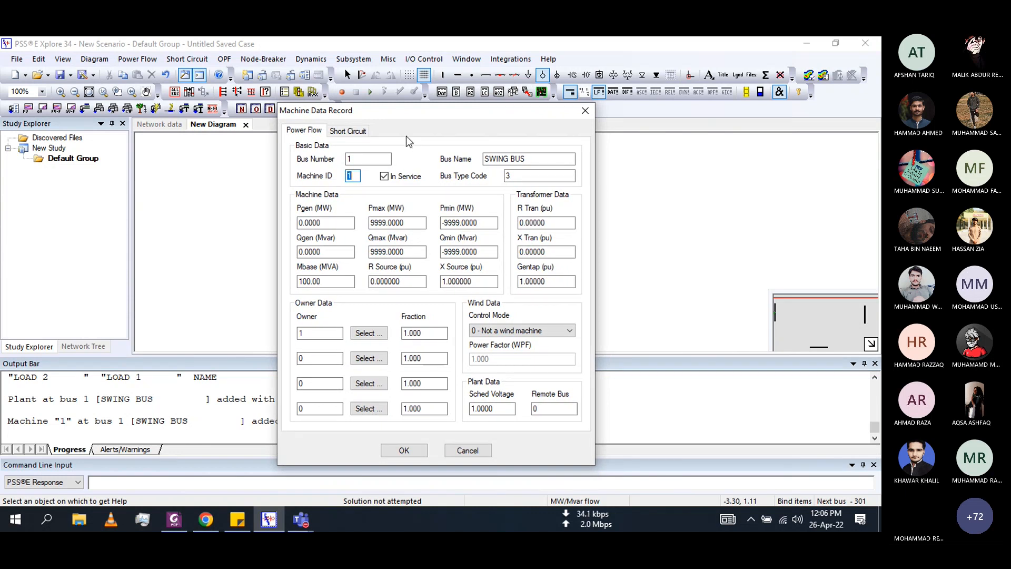
left_click_drag(401, 117, 403, 131)
left_click(356, 189)
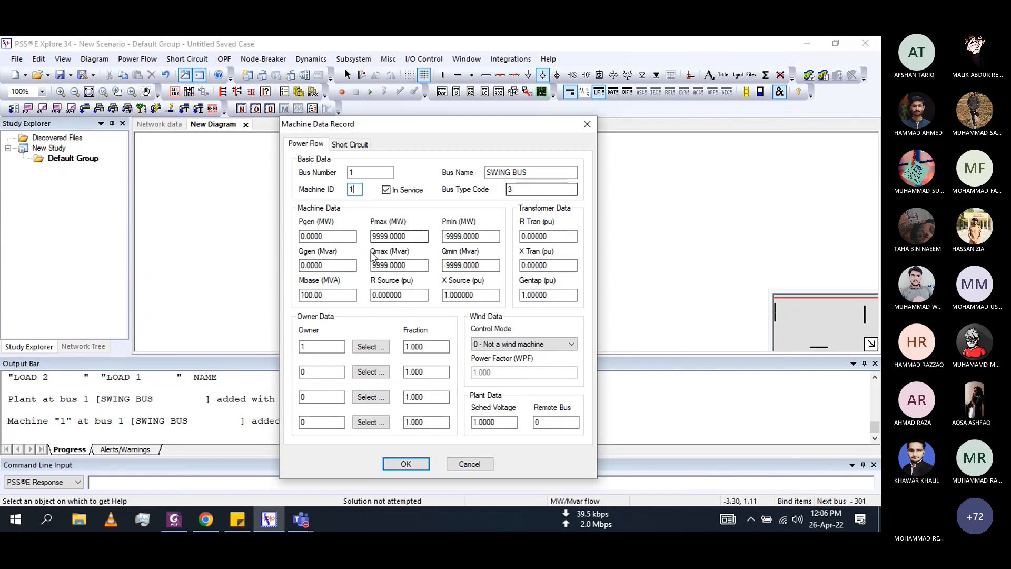
left_click(176, 517)
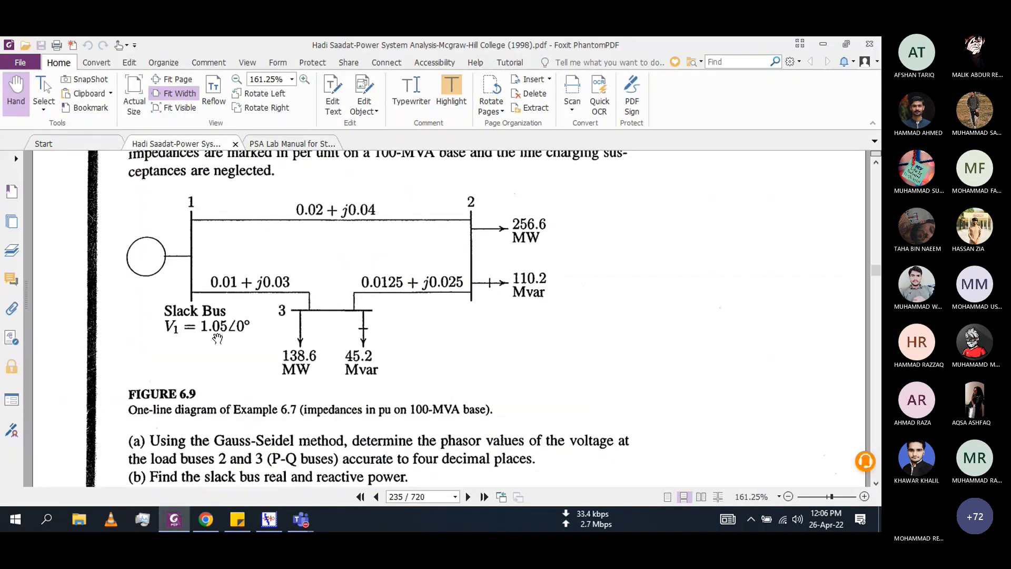
left_click(167, 518)
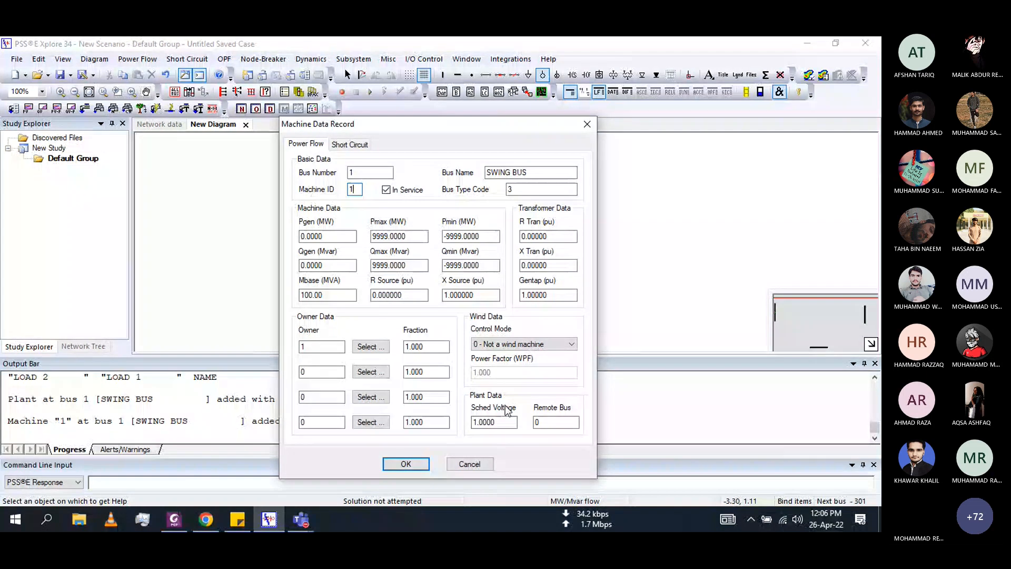
double_click(495, 422)
type("1")
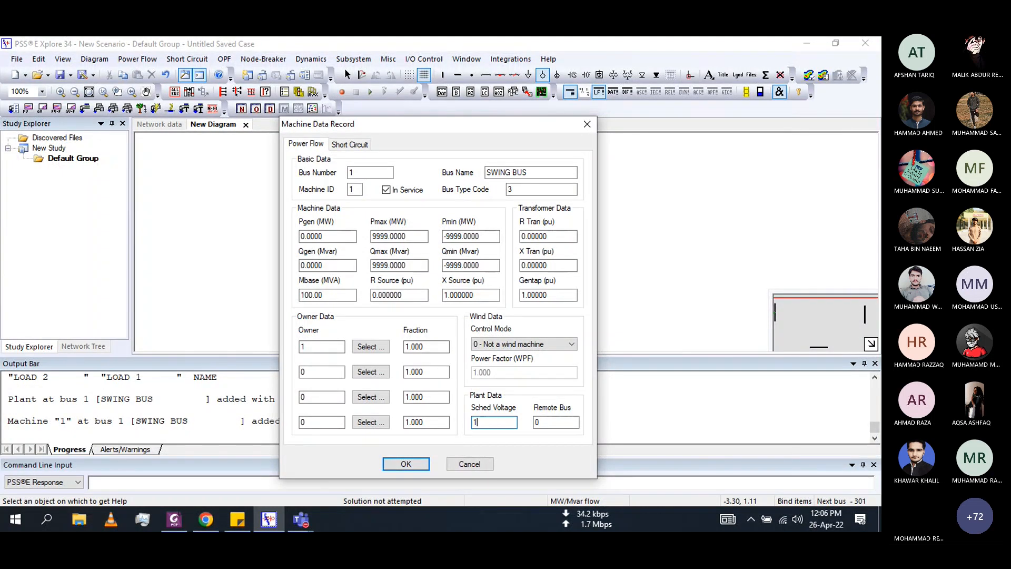
type(".05")
key("alt+Tab")
left_click(179, 528)
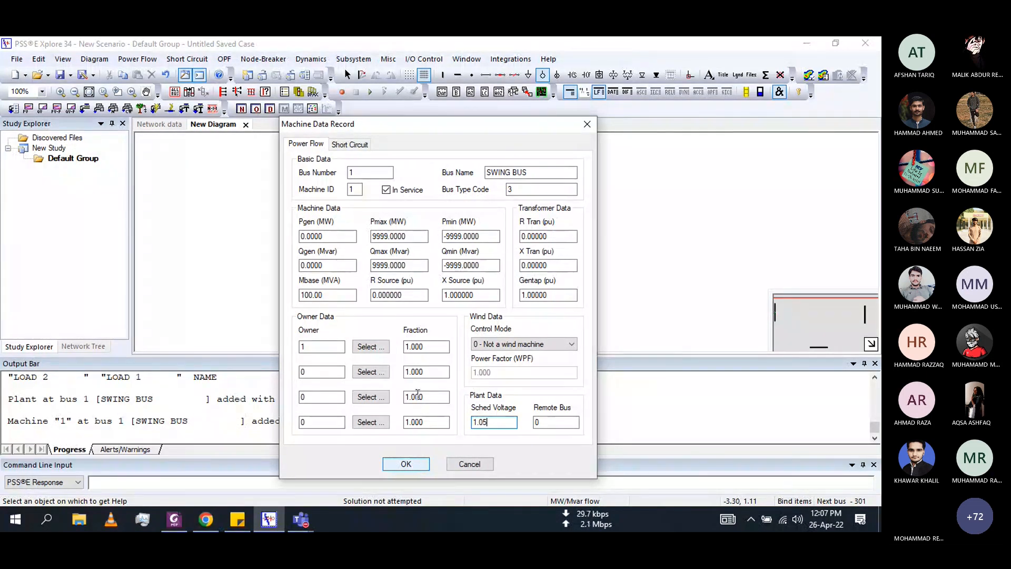
left_click(393, 237)
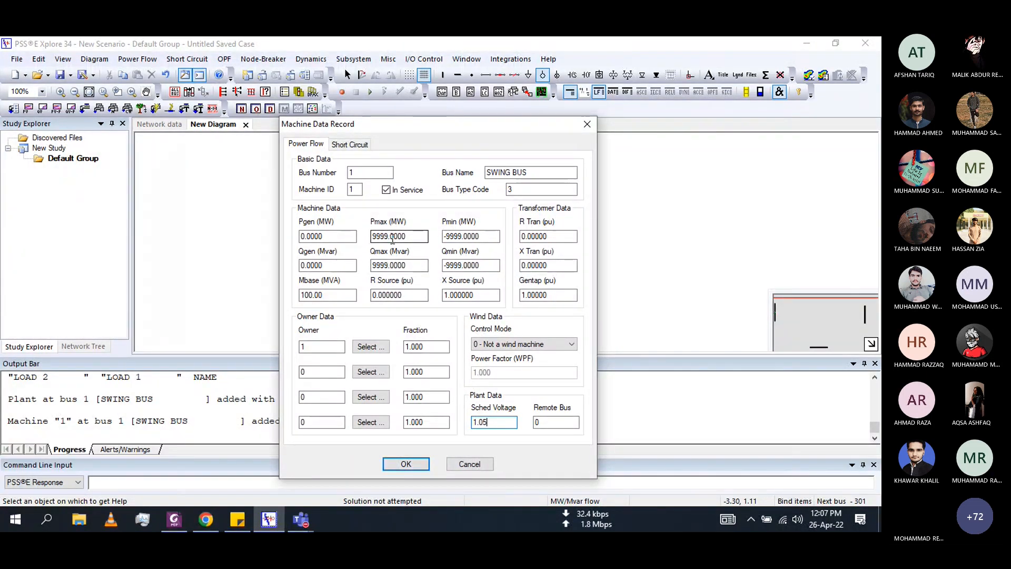
left_click(454, 237)
left_click(403, 463)
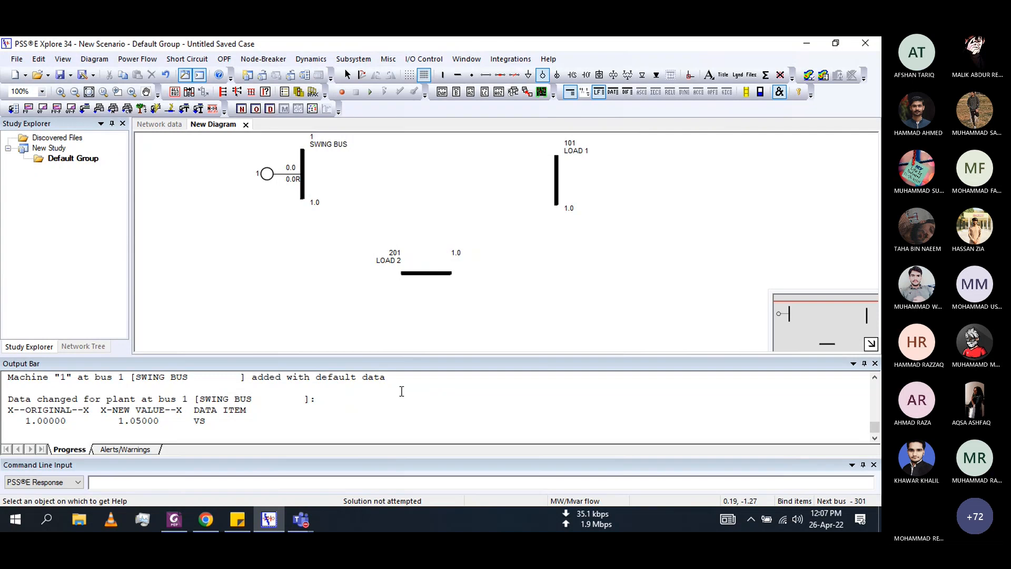
Consult the textbook's one-line diagram again and attach a load to bus 101 (LOAD 1)
left_click(174, 519)
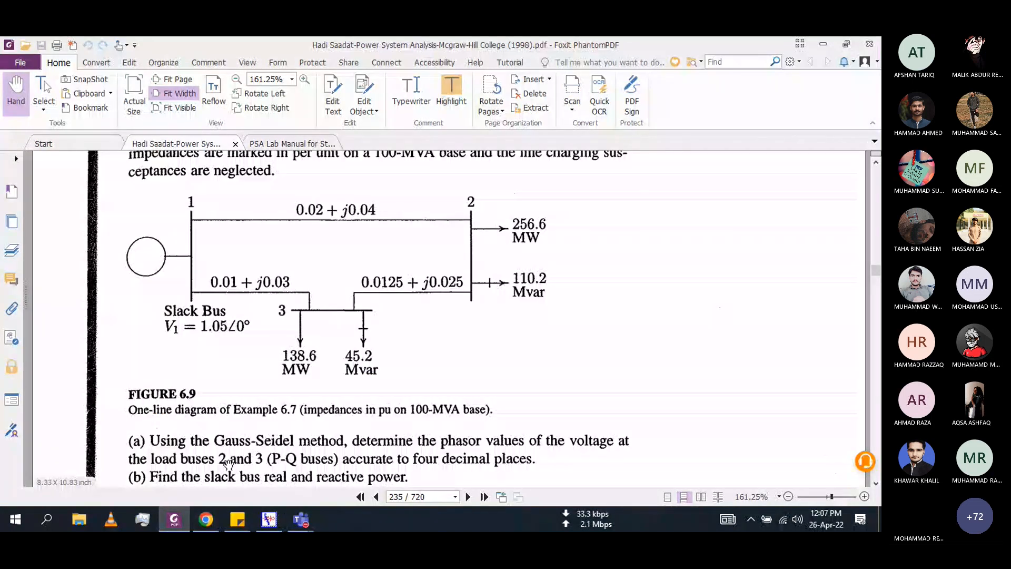
left_click(174, 520)
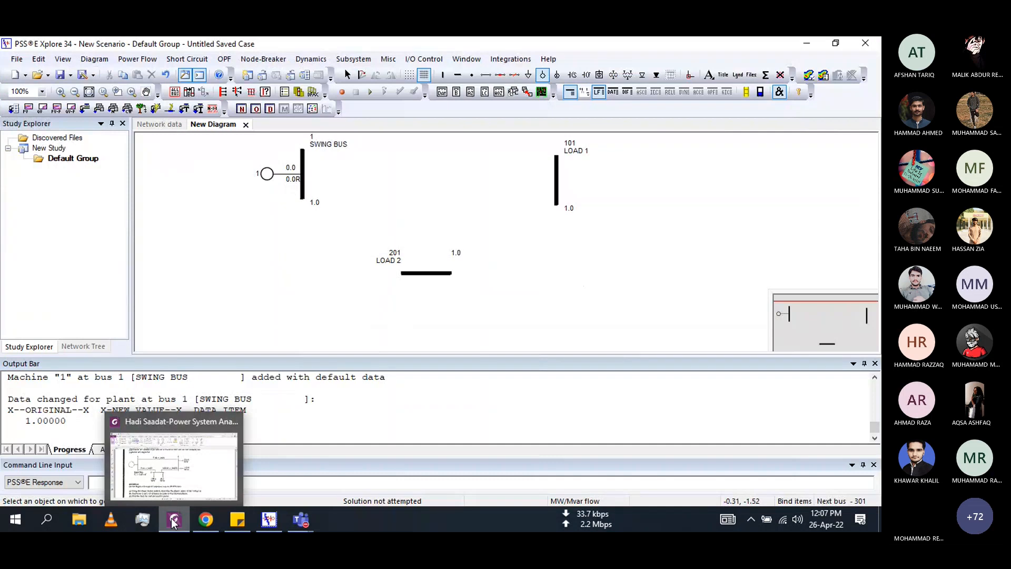
left_click(529, 77)
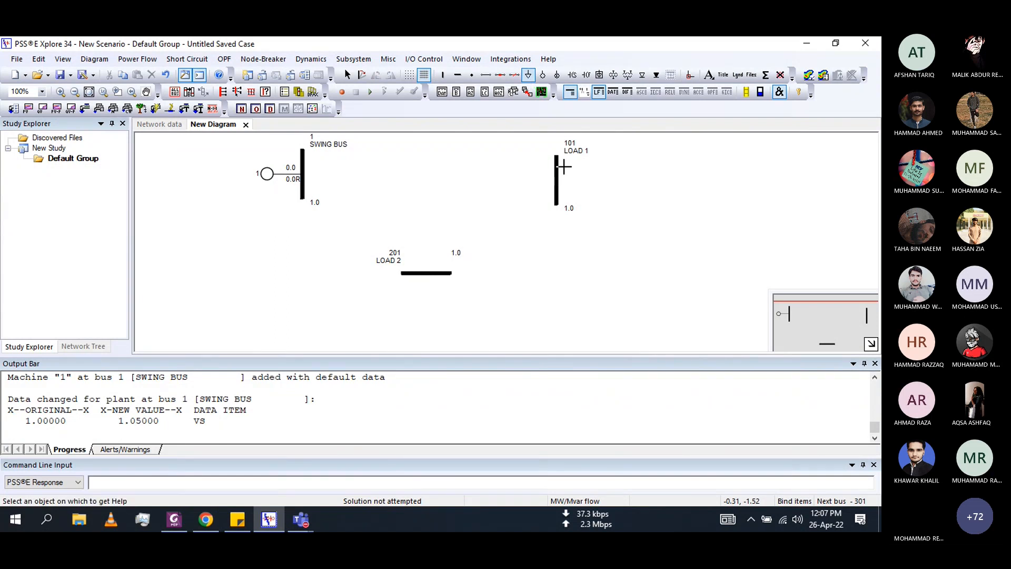
key("Escape")
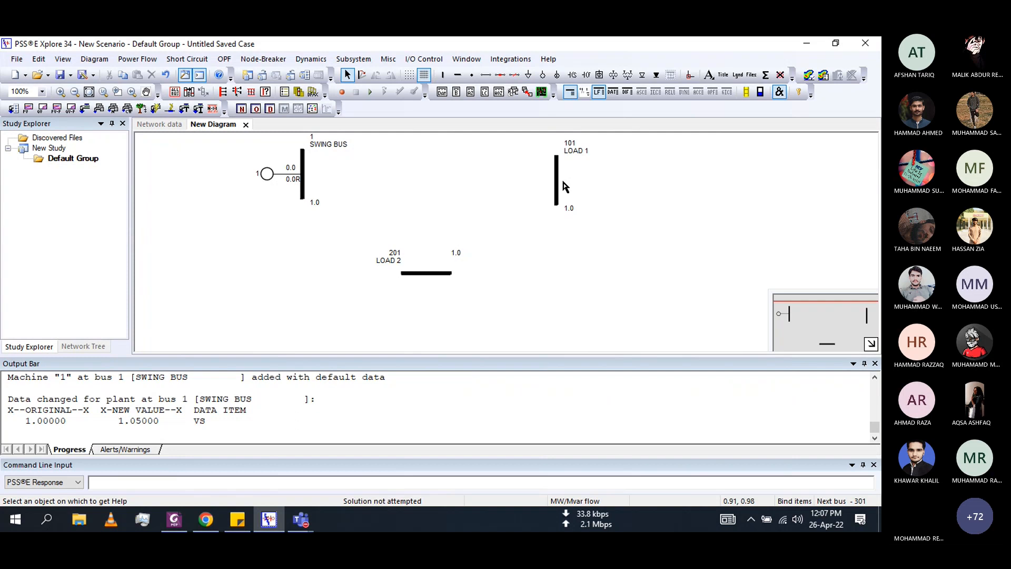
left_click(528, 74)
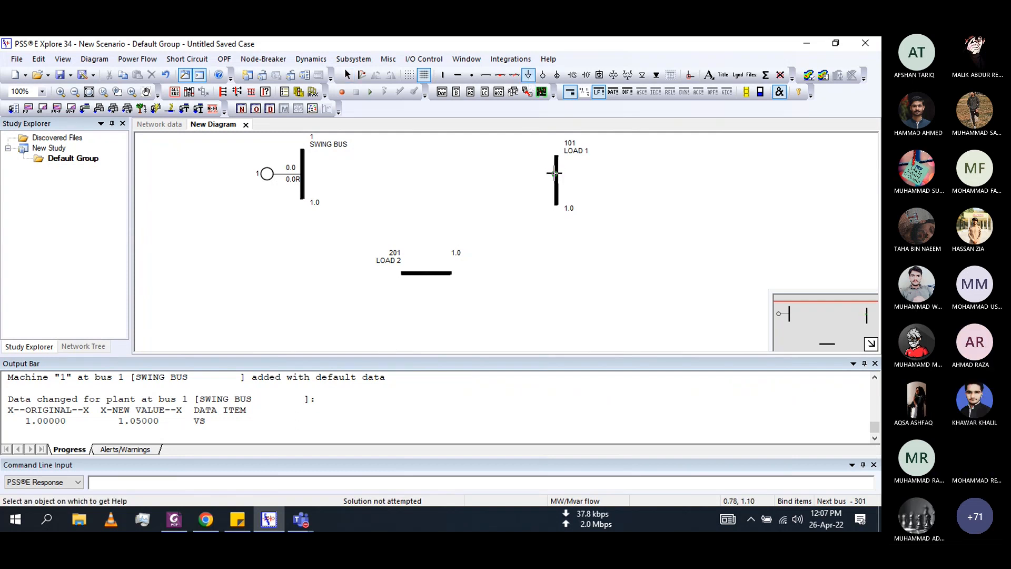
left_click(557, 172)
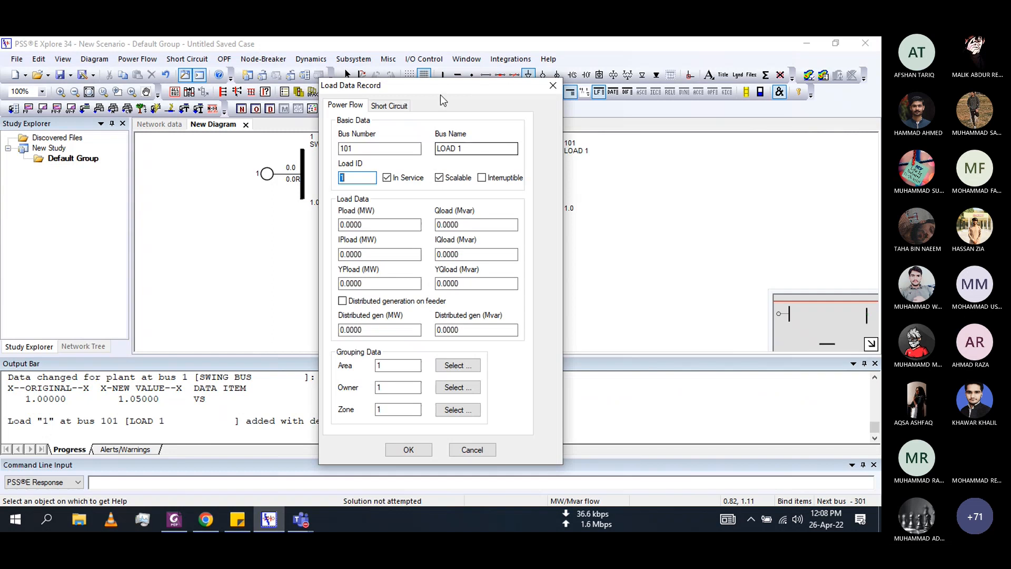
Set the bus 101 load to 256.6 MW Pload and 110.2 Mvar Qload as given in Figure 6.9
left_click_drag(440, 95, 445, 152)
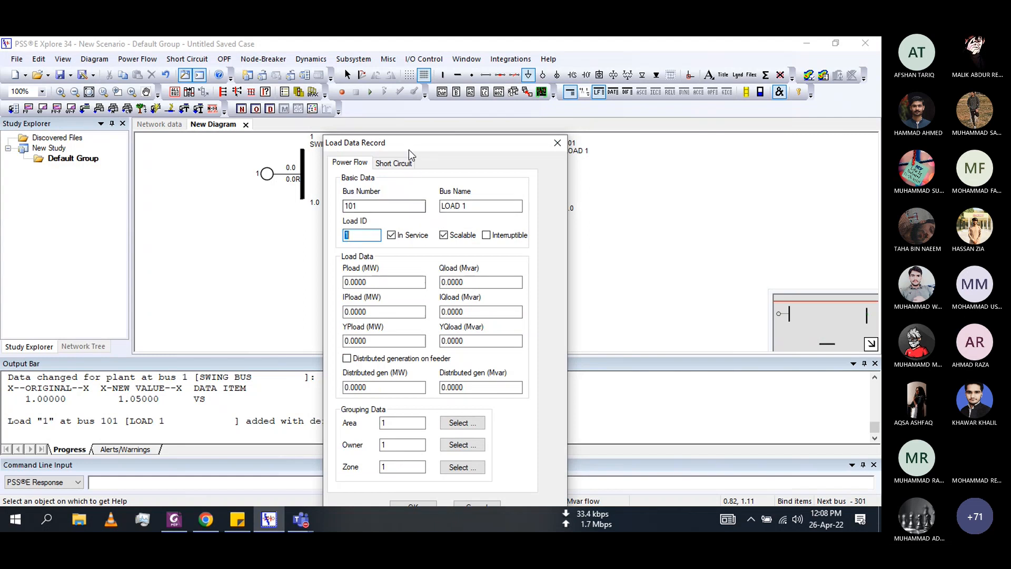
left_click_drag(409, 148, 407, 109)
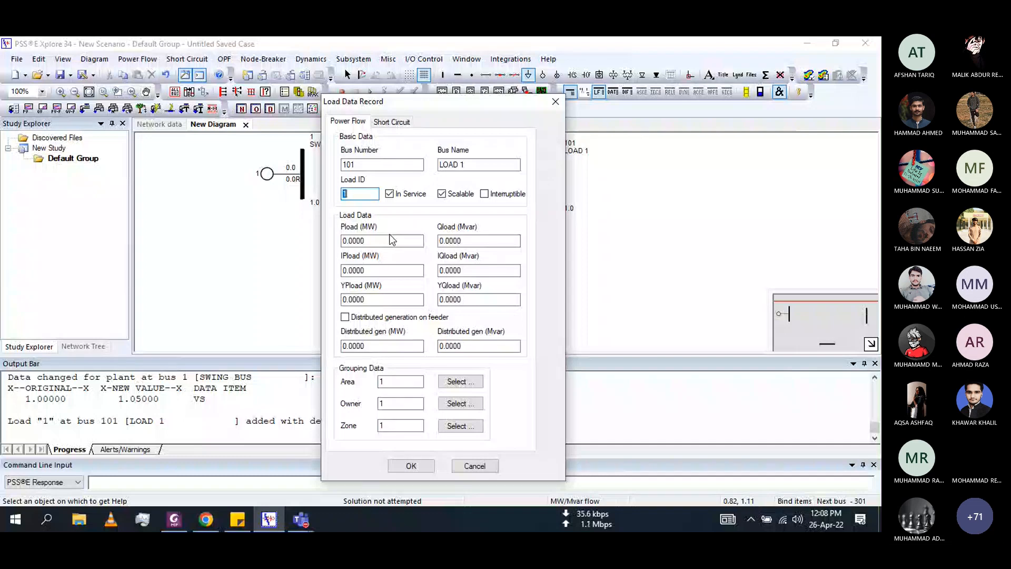
left_click(175, 520)
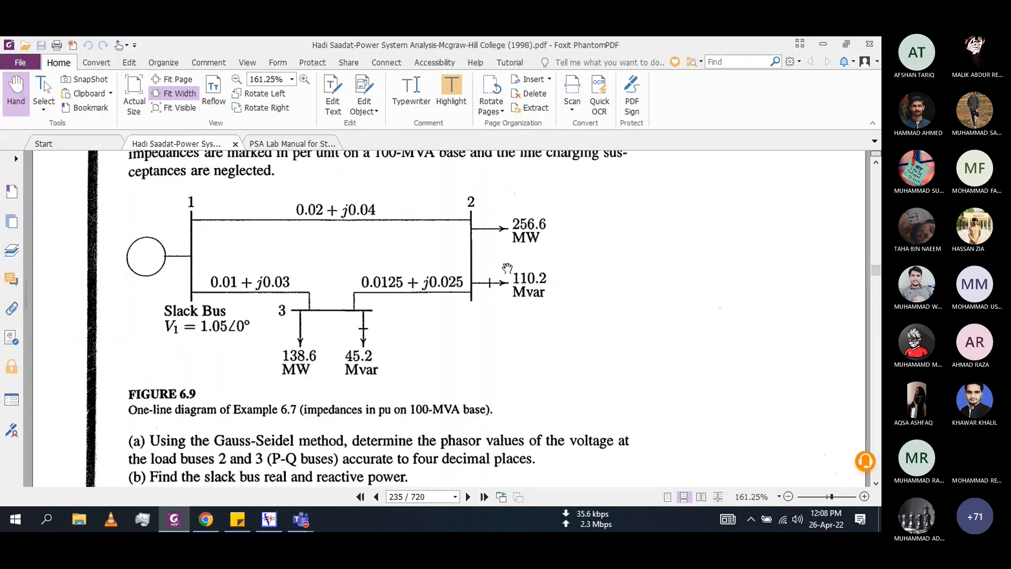
left_click(175, 520)
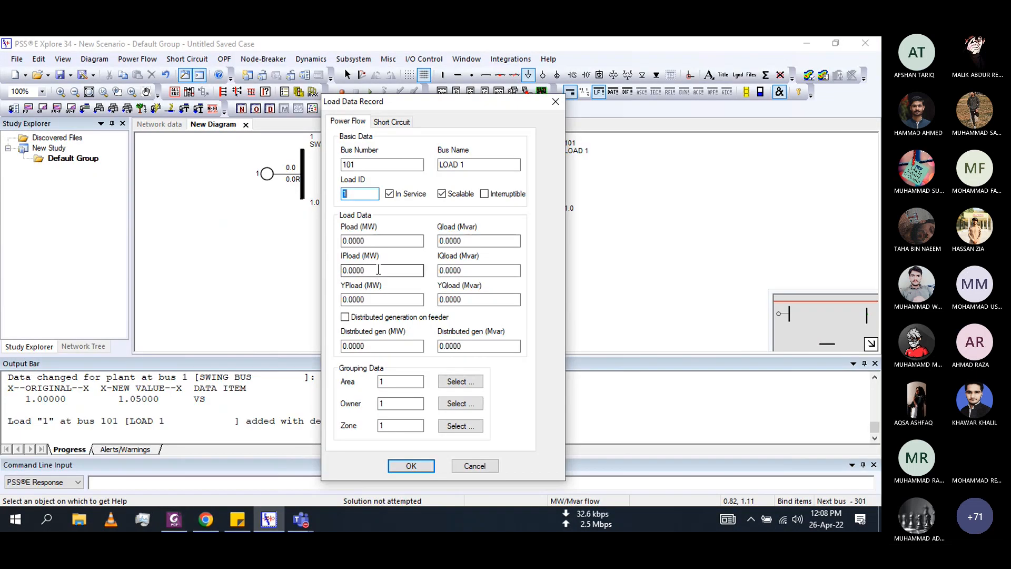
double_click(372, 242)
type("256.6")
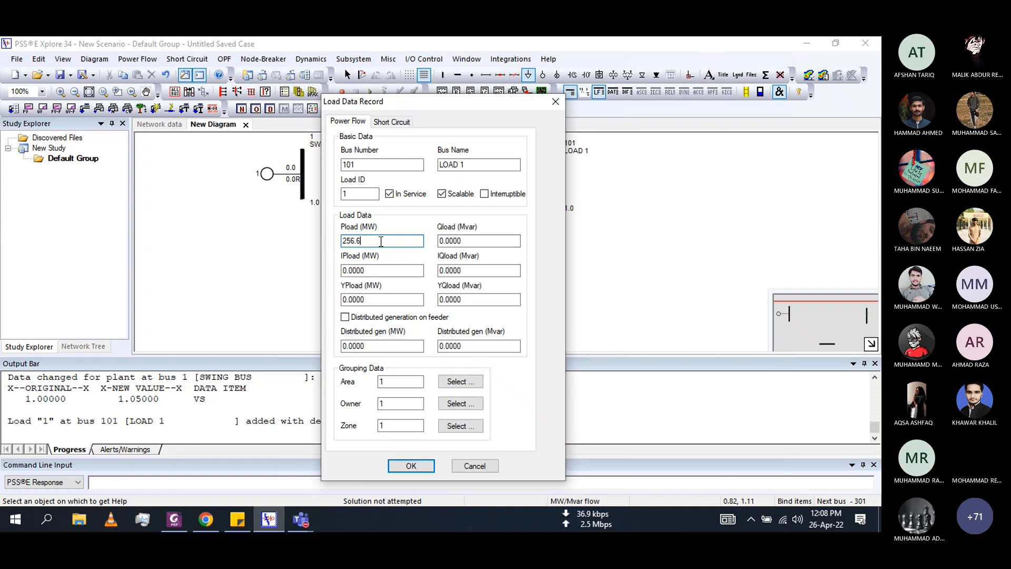
key("Tab")
left_click(176, 520)
left_click(176, 519)
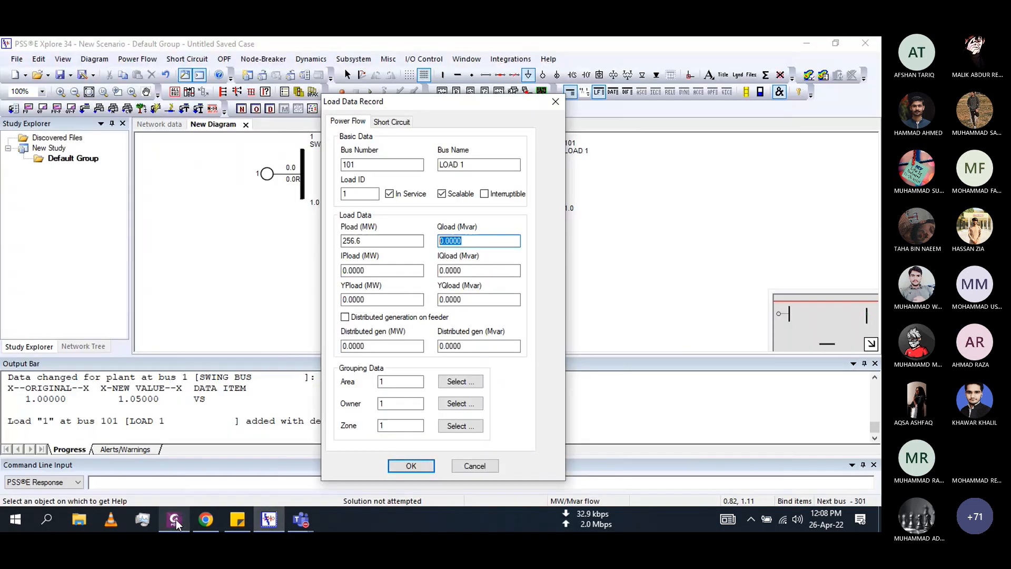
type("110.2")
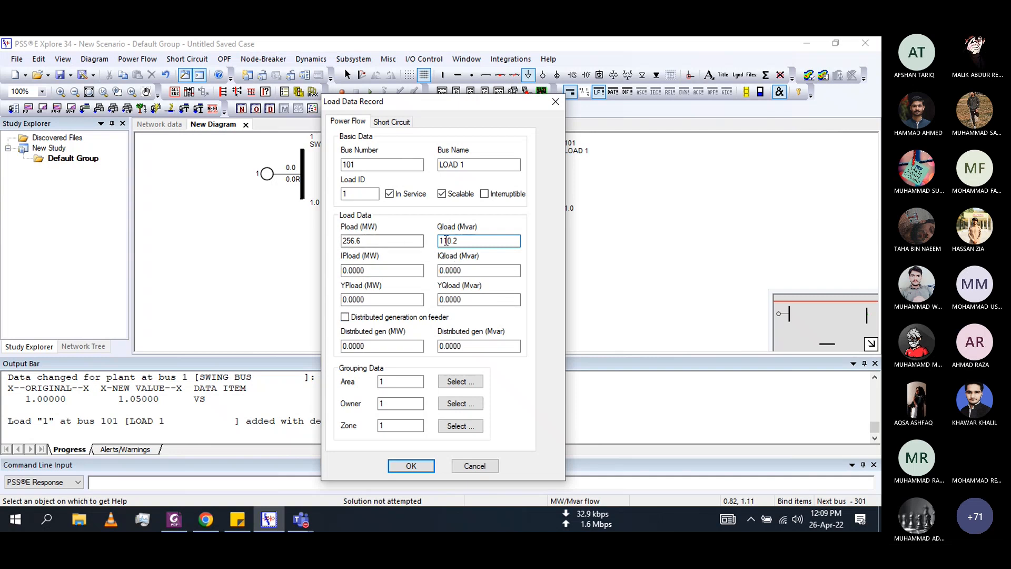
left_click(410, 466)
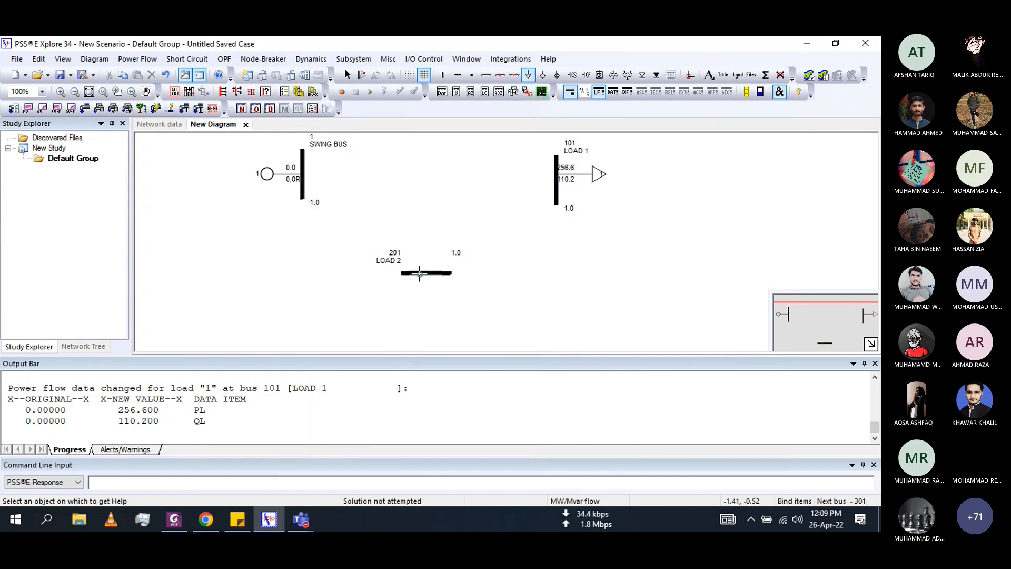
Attach a load to bus 201 (LOAD 2) with Figure 6.9's values of 138.6 MW Pload and 45.2 Mvar Qload
left_click(420, 272)
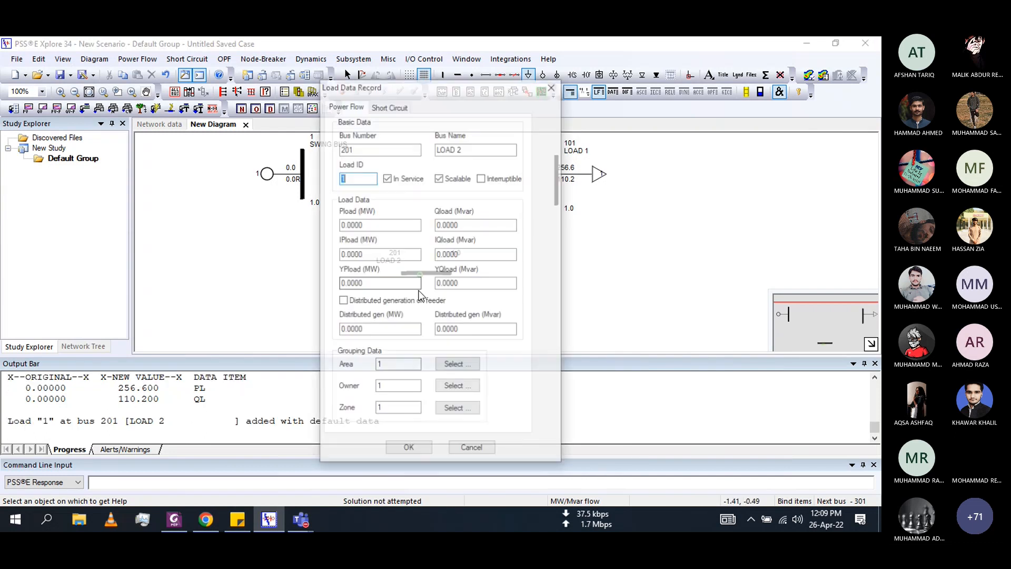
left_click(176, 519)
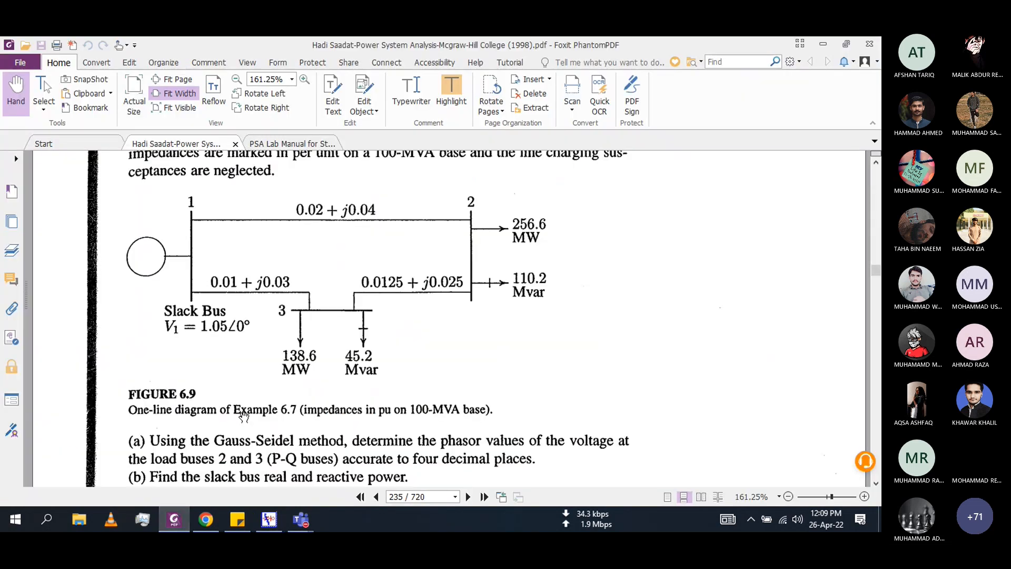
left_click(176, 528)
left_click_drag(367, 225, 317, 230)
type("138.6")
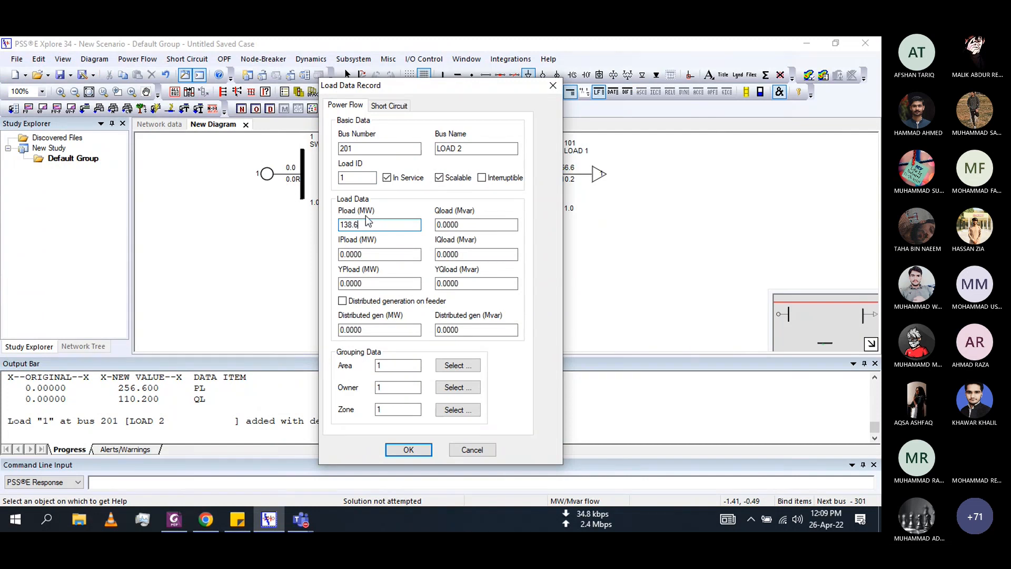
left_click(172, 518)
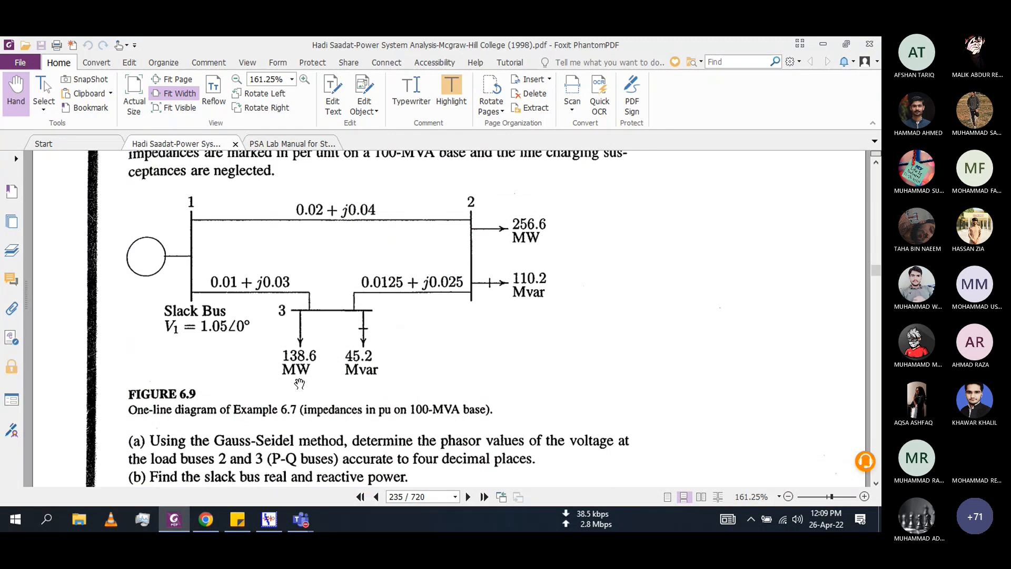
left_click(173, 519)
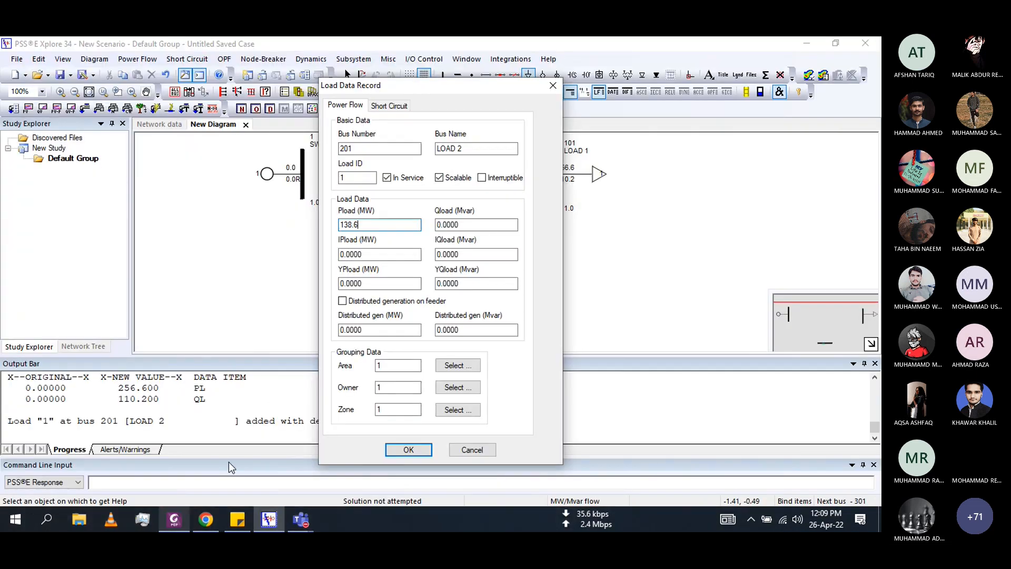
key("Tab")
type("45.2")
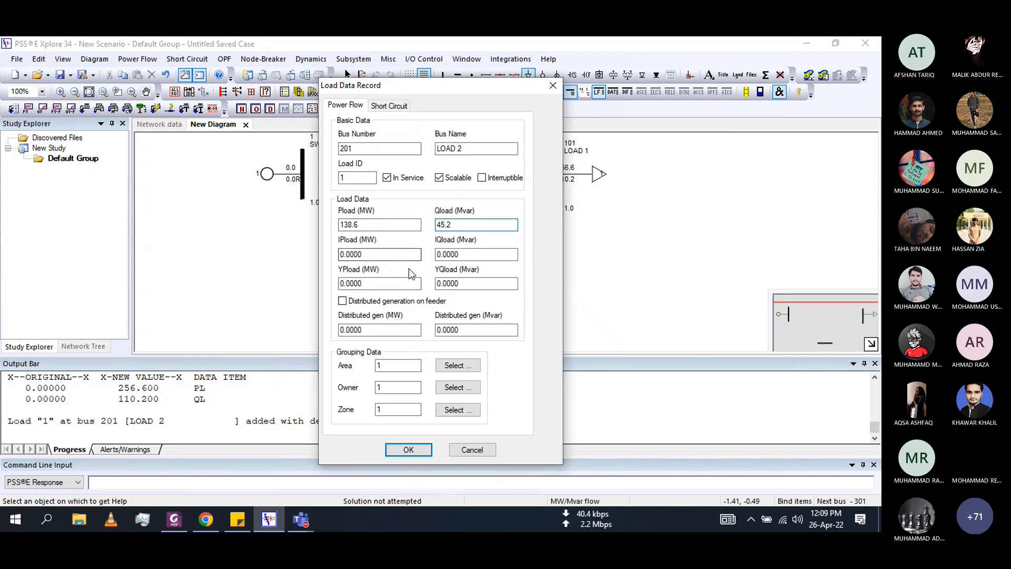
left_click(409, 449)
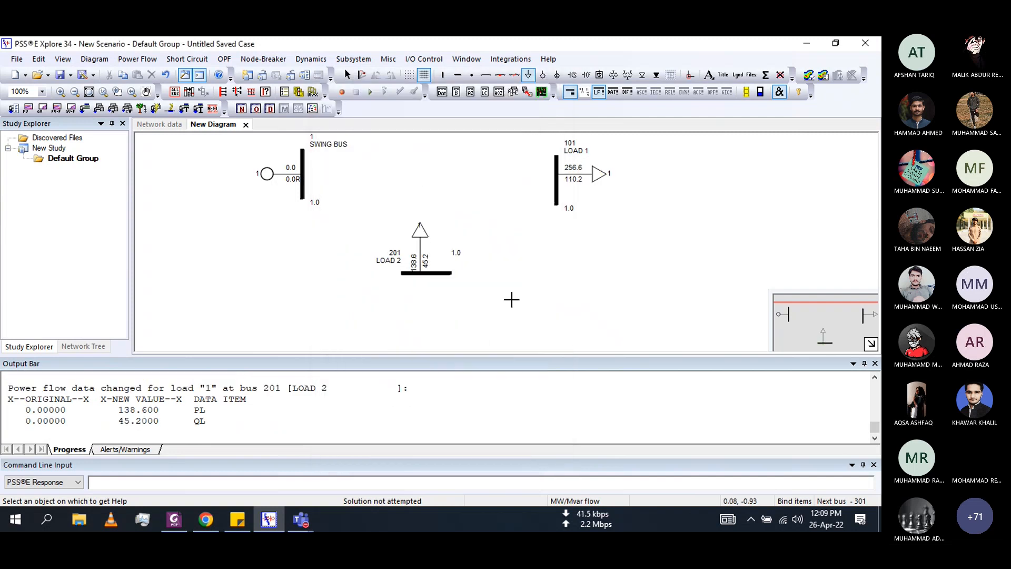
Move the bus 201 load symbol to the underside of its bus and deselect it
left_click(347, 74)
left_click(418, 265)
left_click_drag(418, 265, 400, 296)
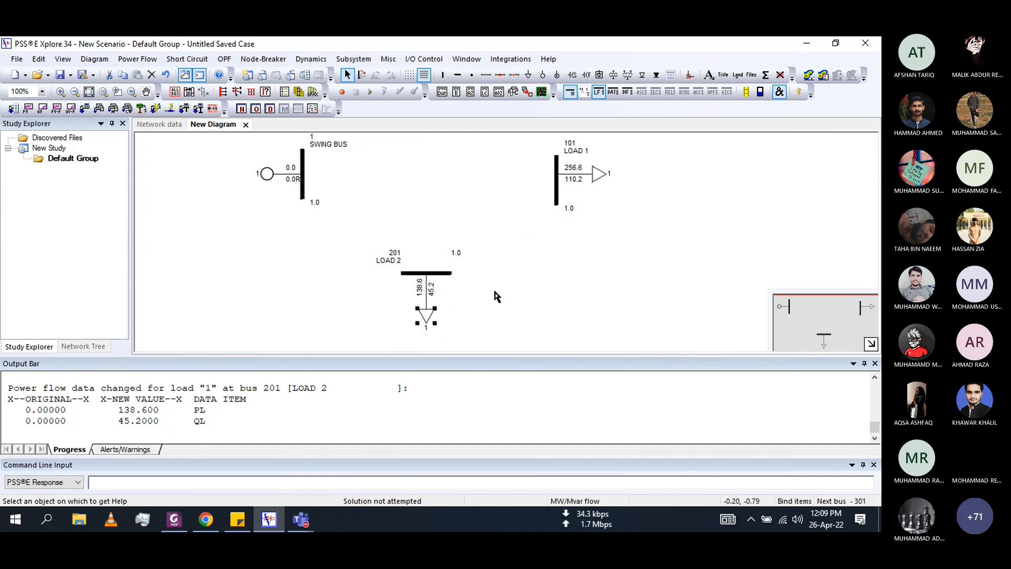
left_click(507, 302)
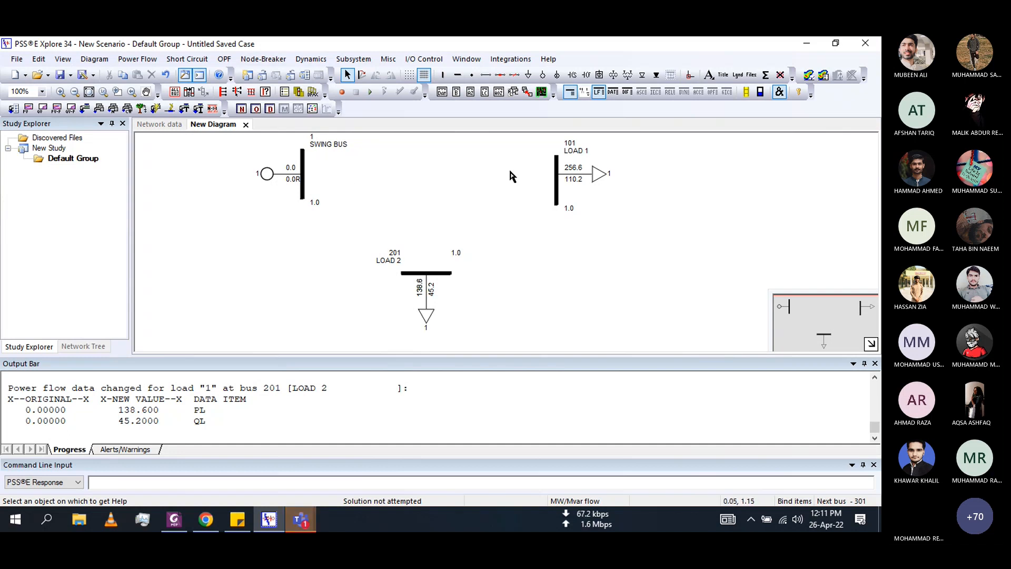
Draw a branch from the swing bus to bus 101 (LOAD 1)
left_click(485, 76)
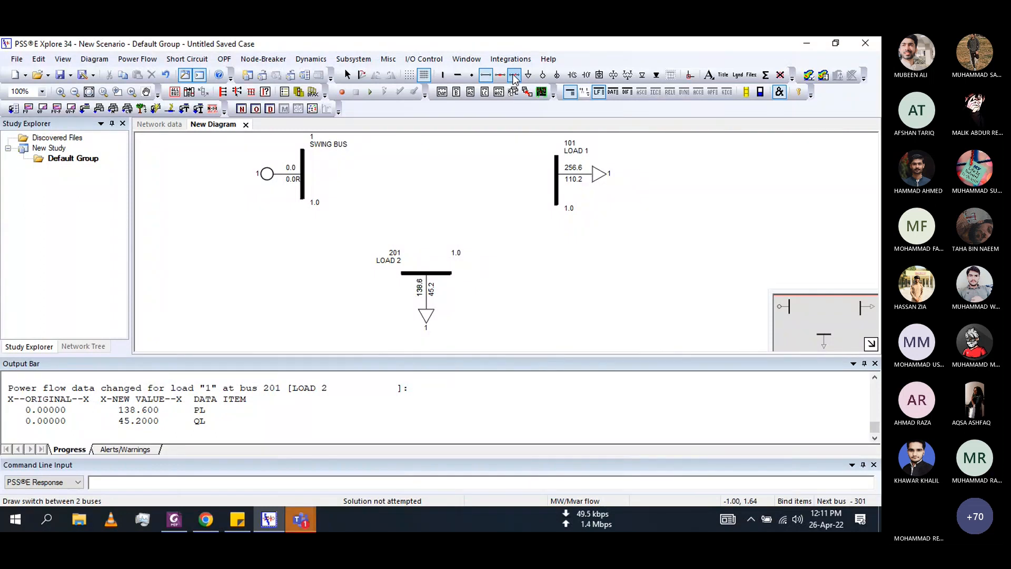
left_click(486, 75)
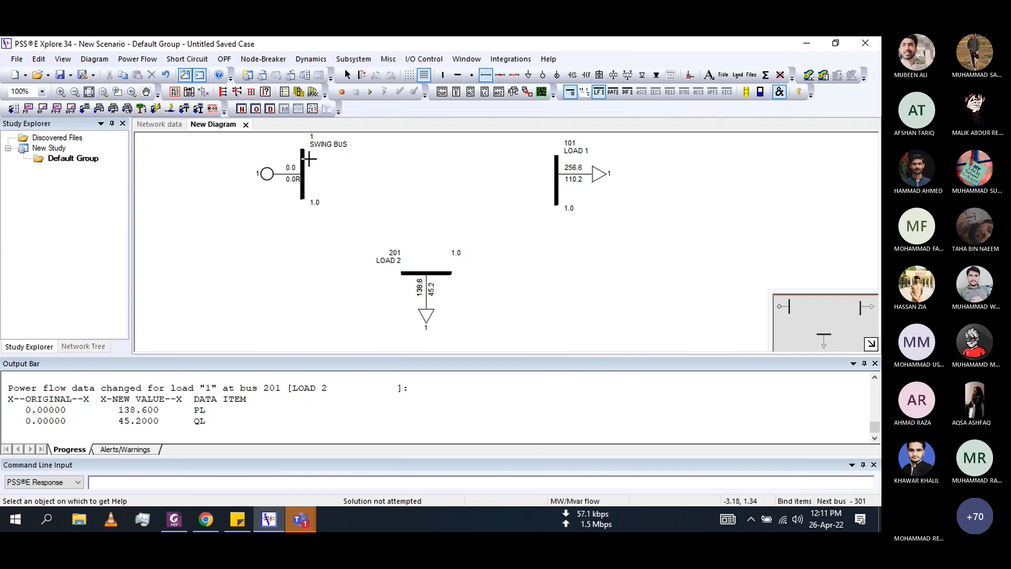
left_click_drag(310, 158, 556, 176)
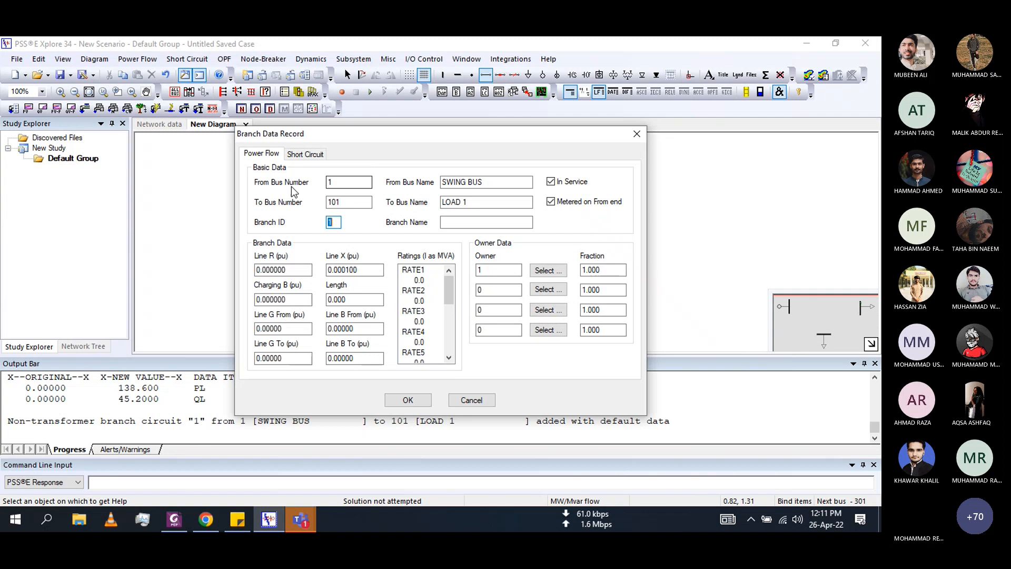
Review the from and to bus numbers and names in the new branch's data record
left_click(341, 183)
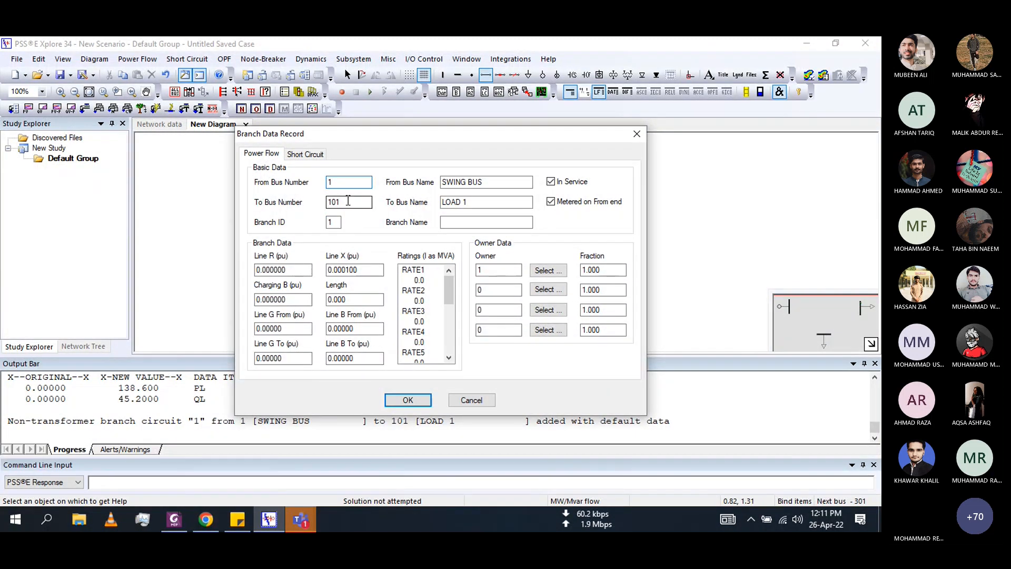
left_click(348, 200)
left_click_drag(324, 140, 327, 207)
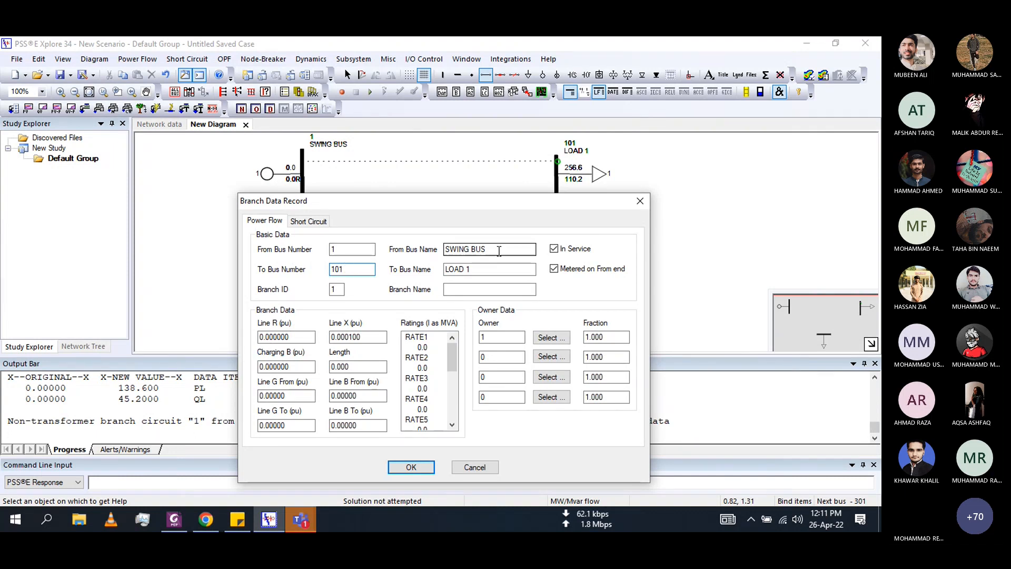
left_click_drag(499, 251, 428, 251)
left_click_drag(482, 269, 441, 271)
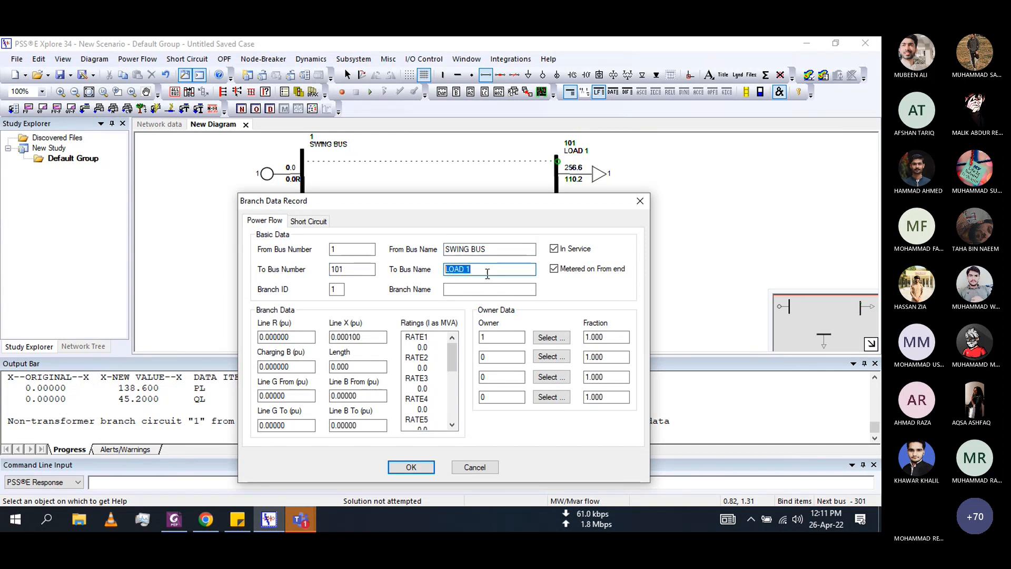
left_click(493, 249)
left_click(488, 269)
left_click_drag(419, 204, 440, 181)
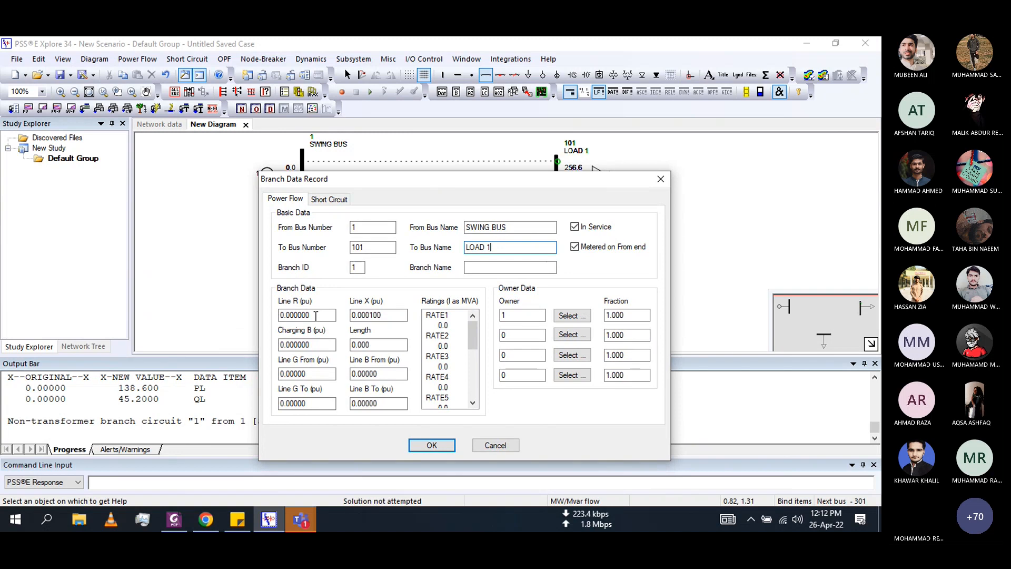
Look up the line 1–2 impedance in the textbook's Figure 6.9 and set the branch's Line R to 0.02 and Line X to 0.04 pu
left_click(174, 520)
scroll(315, 232, "up", 2)
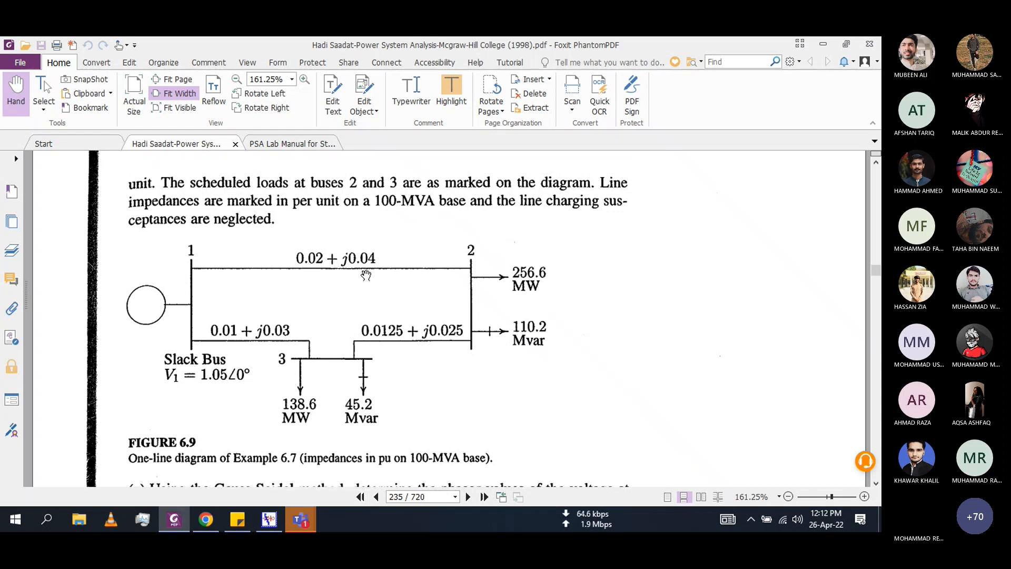
scroll(366, 275, "down", 3)
scroll(366, 275, "up", 3)
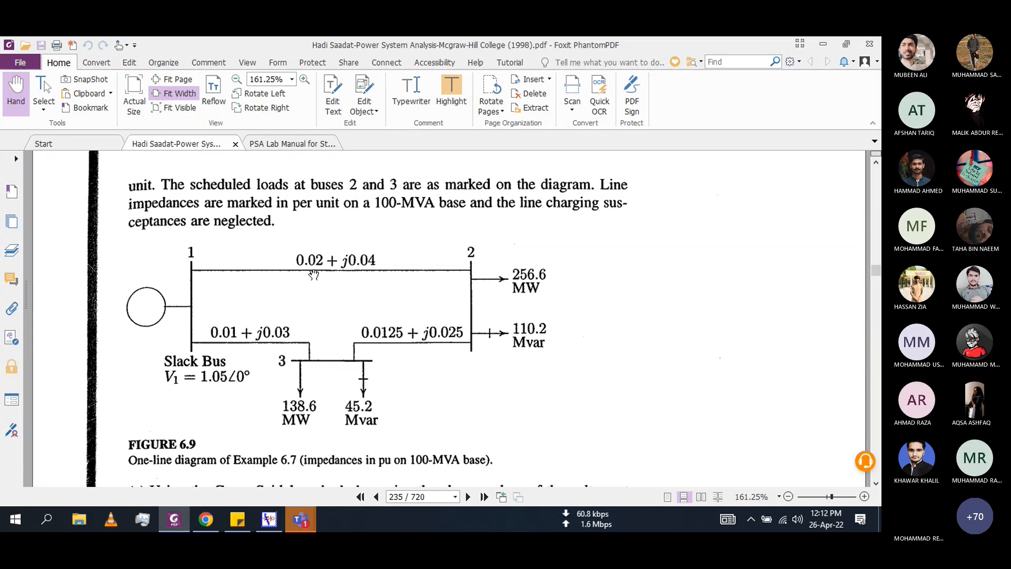
key("alt+Tab")
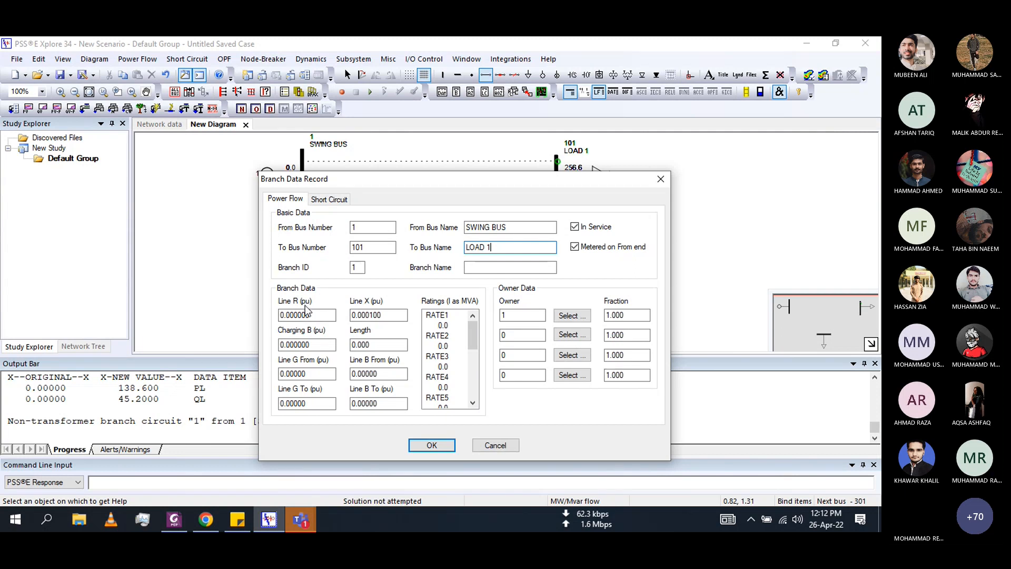
left_click(309, 315)
left_click_drag(309, 315, 247, 316)
type("0.02")
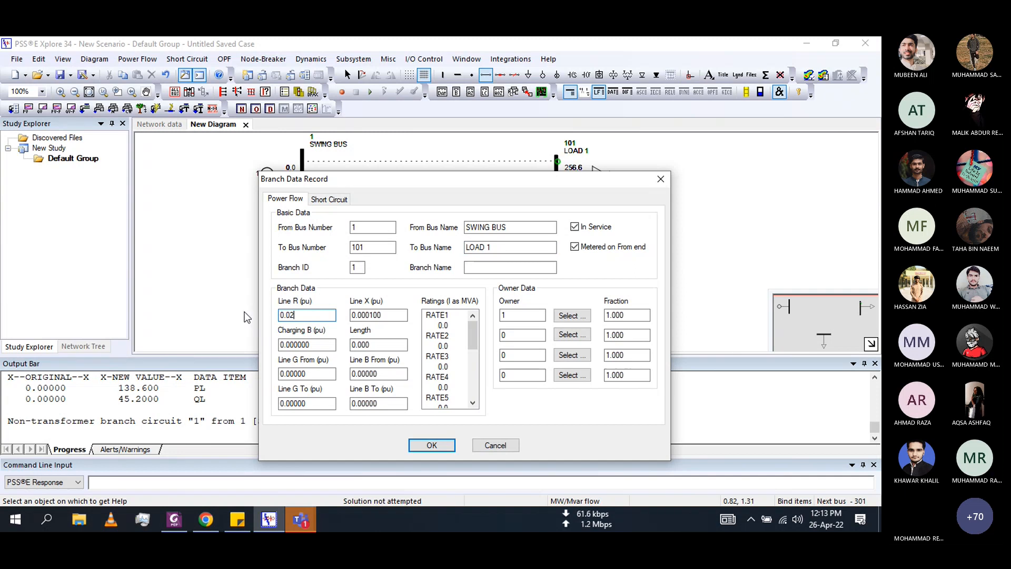
left_click(387, 315)
left_click_drag(388, 315, 338, 320)
type("0.04")
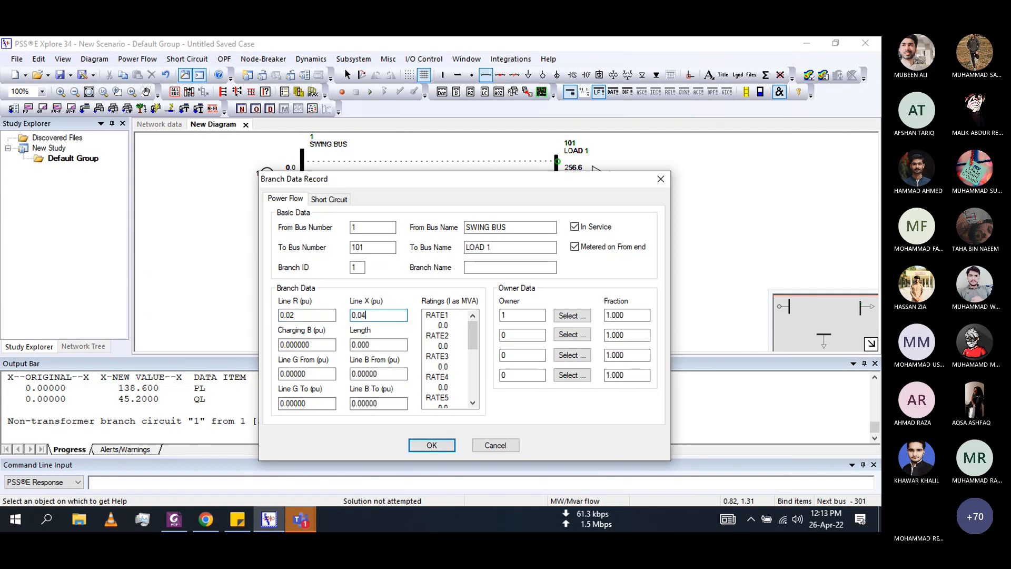
Check the textbook's impedance and line charging note, then accept the swing bus to bus 101 branch data with default charging and ratings
left_click(170, 521)
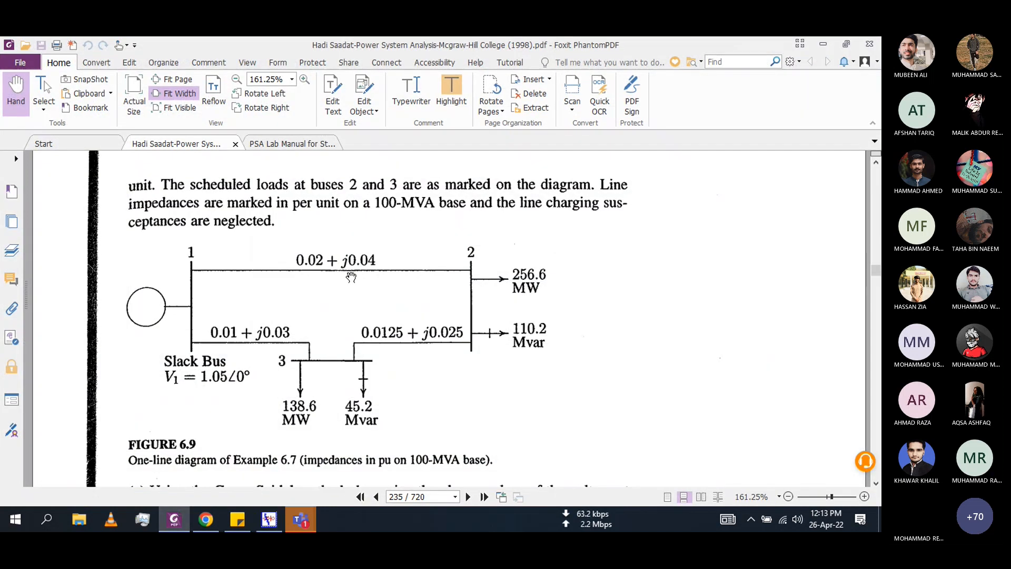
left_click(174, 521)
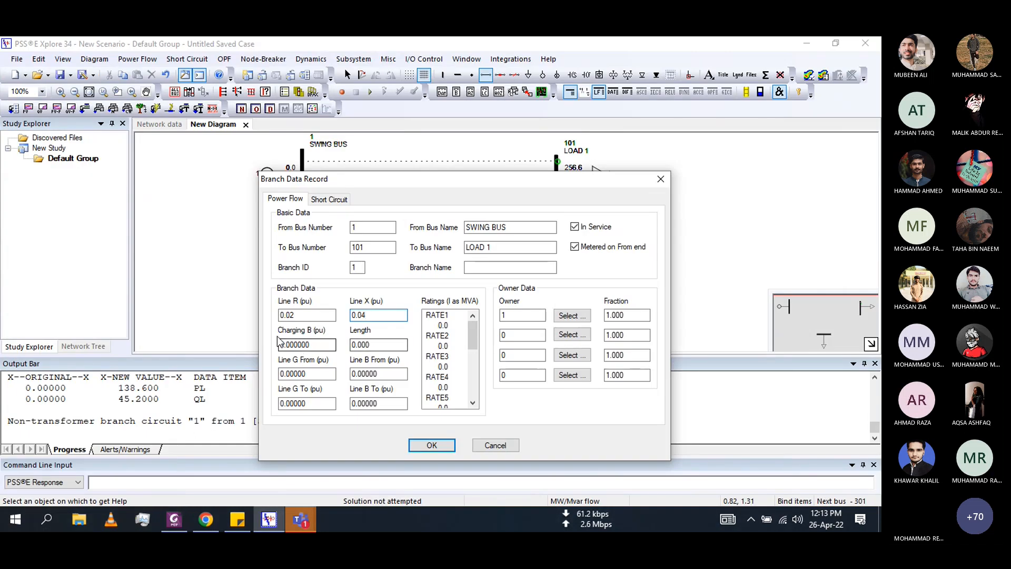
left_click(176, 516)
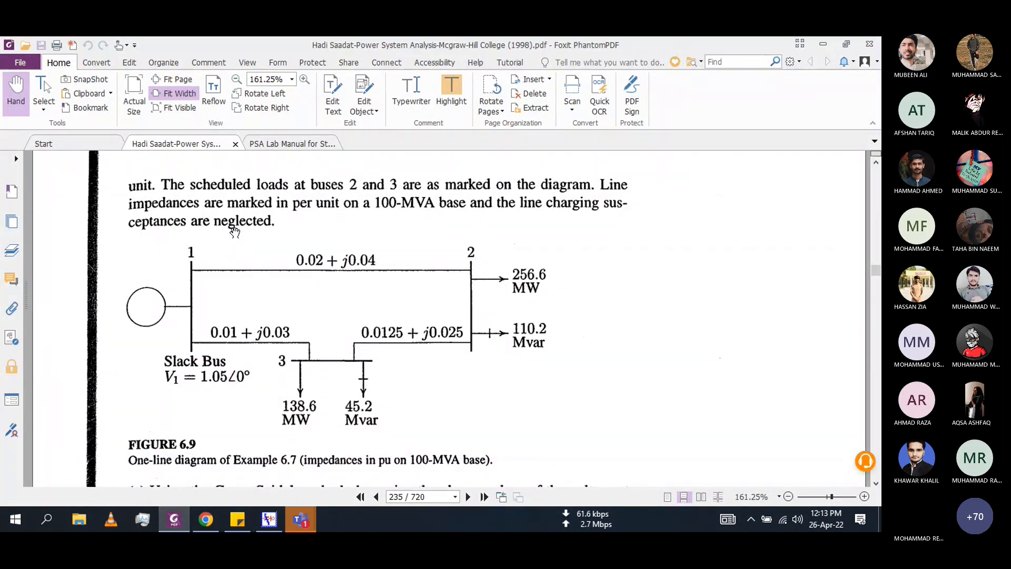
left_click(175, 525)
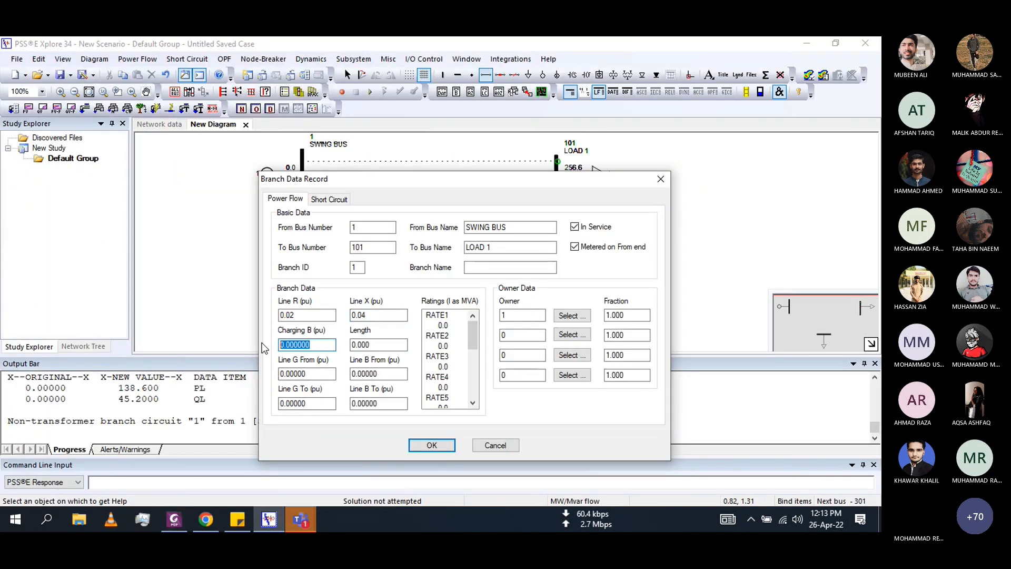
left_click(318, 347)
left_click(443, 325)
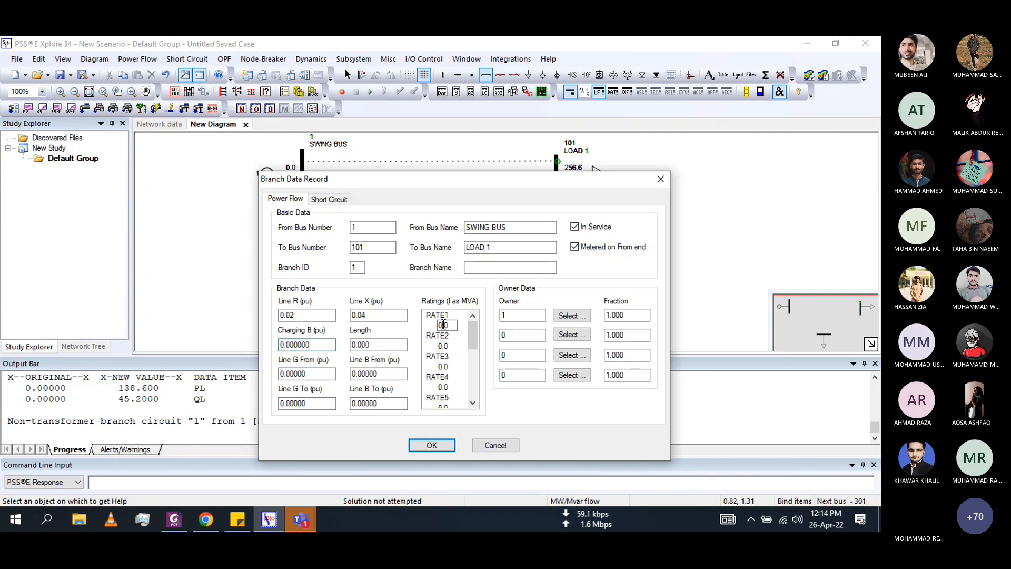
left_click_drag(449, 325, 435, 326)
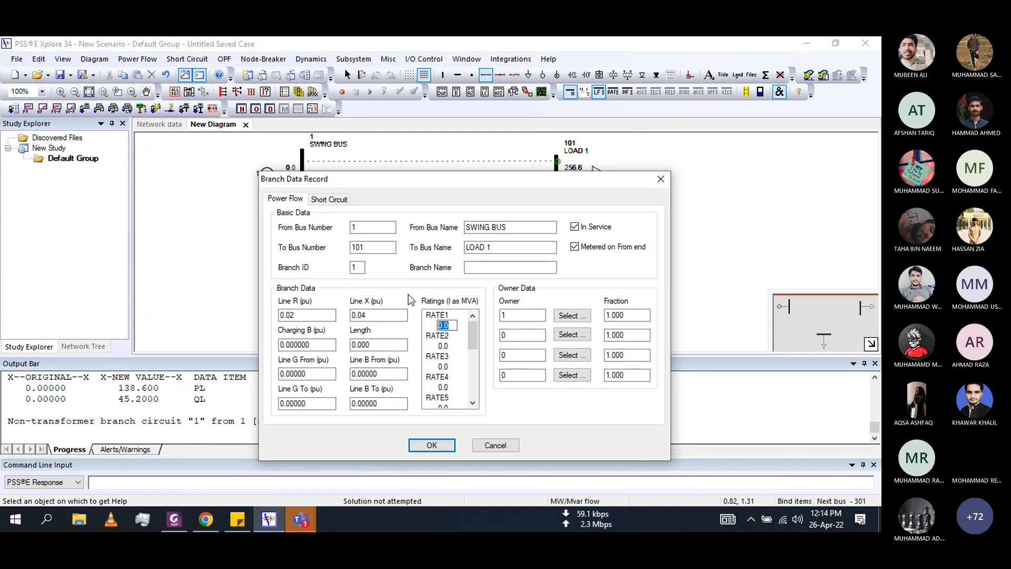
left_click(423, 445)
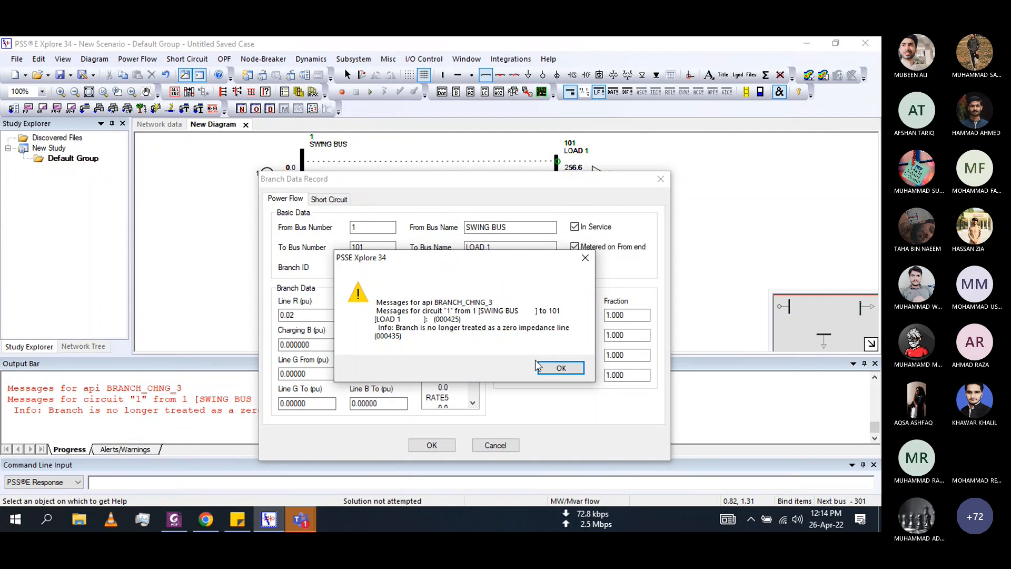
left_click(561, 368)
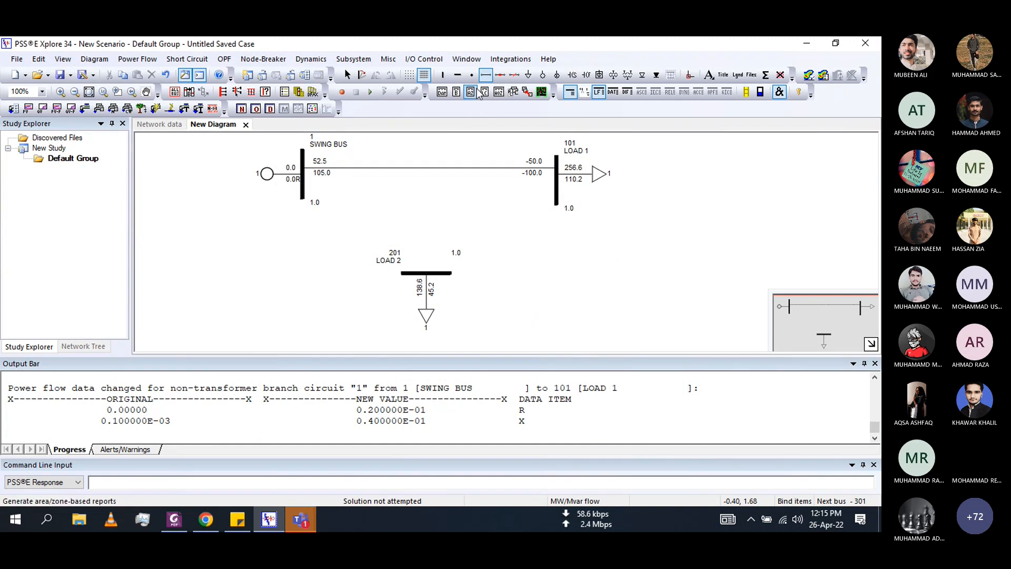
Add a branch from the swing bus to bus 201 (LOAD 2), with Line R 0.01 and Line X 0.03 pu from textbook Figure 6.9
left_click(303, 193)
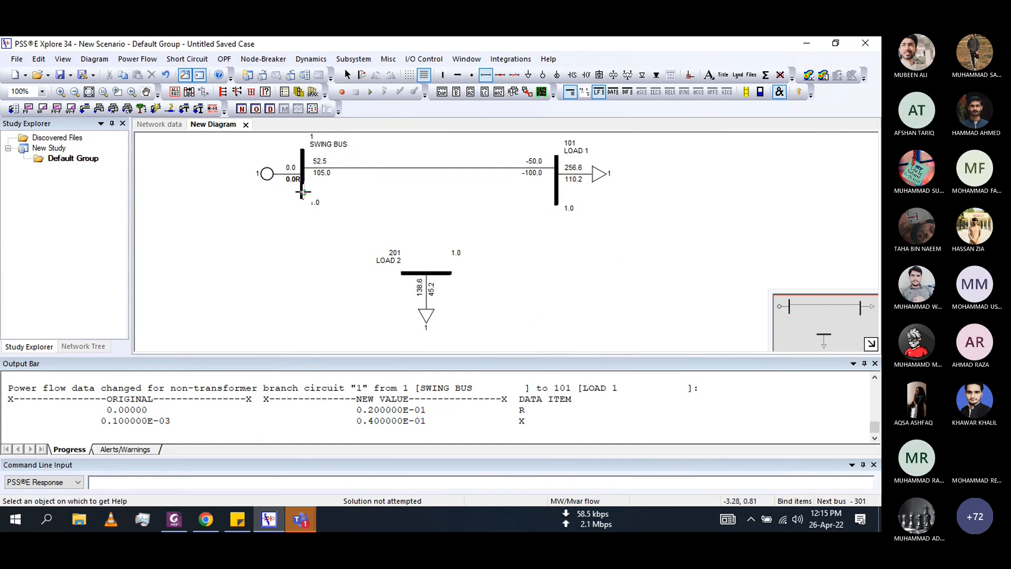
left_click(414, 272)
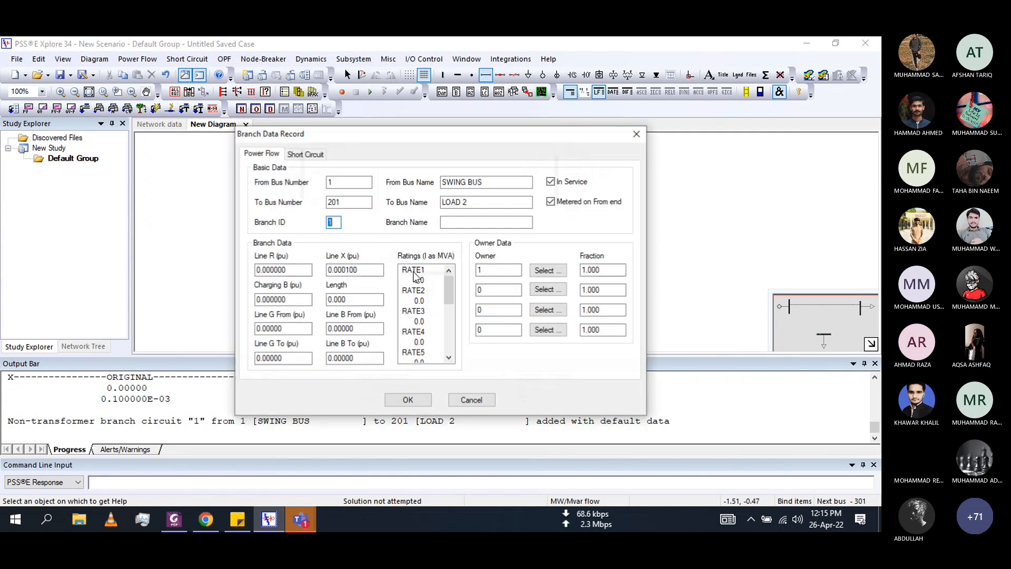
left_click(168, 516)
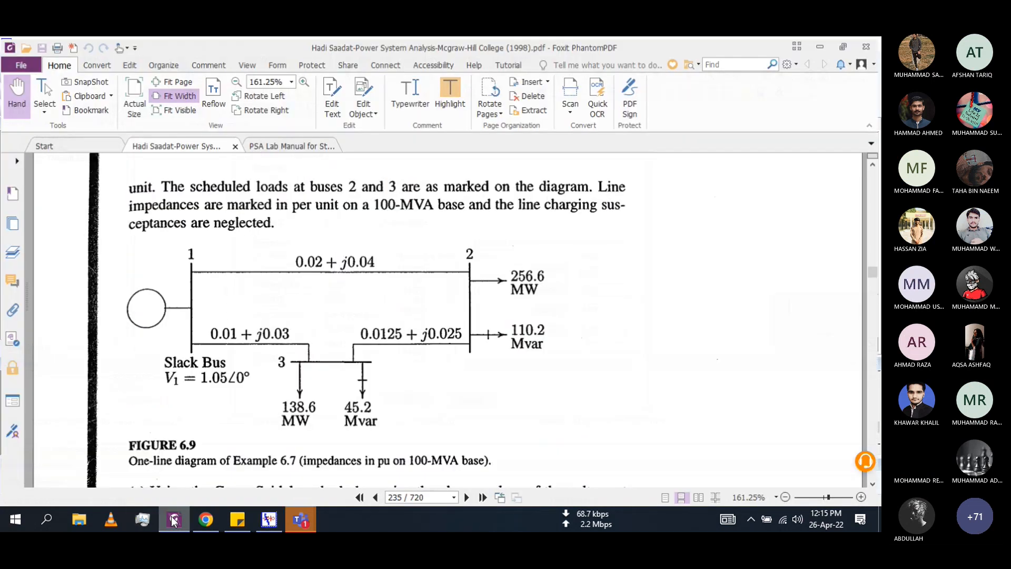
left_click(184, 522)
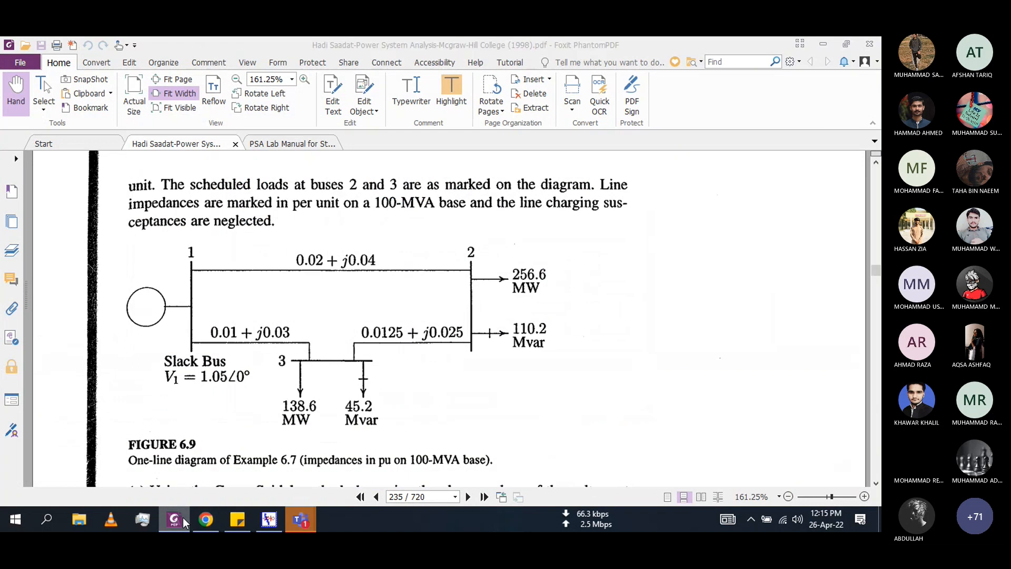
left_click_drag(290, 270, 227, 272)
type("0.01")
key("Tab")
type("0.03")
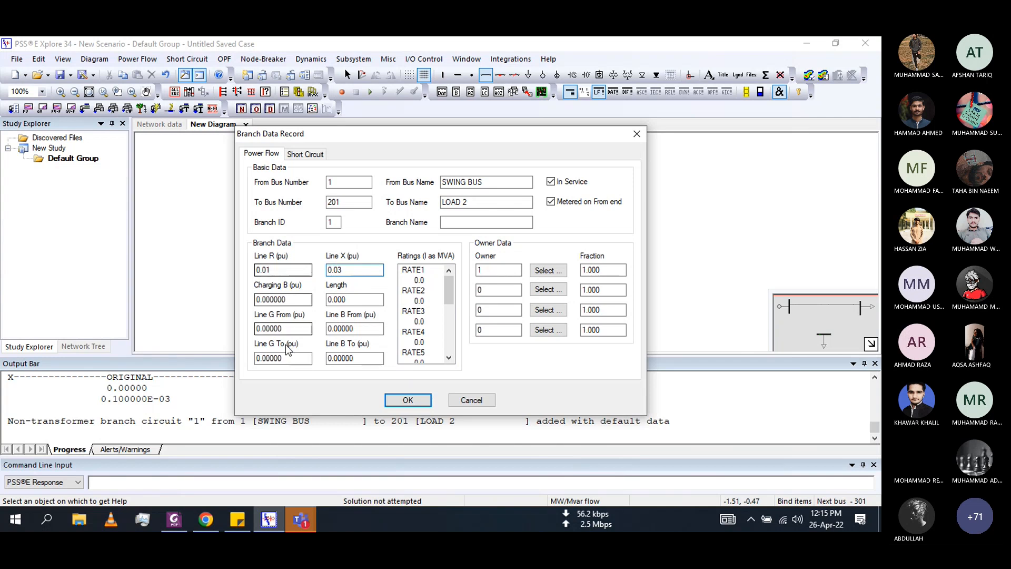
left_click(400, 400)
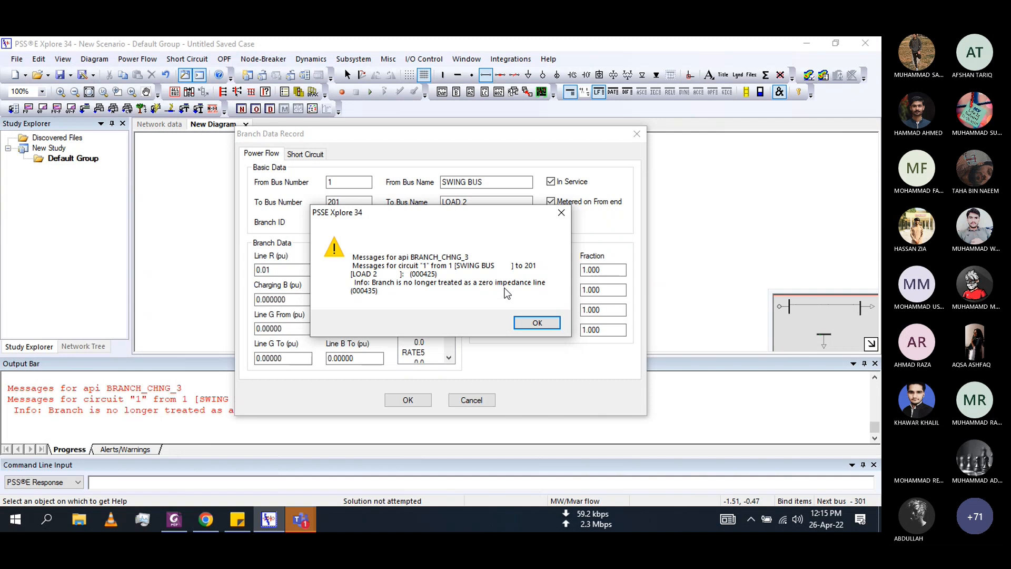
key("Return")
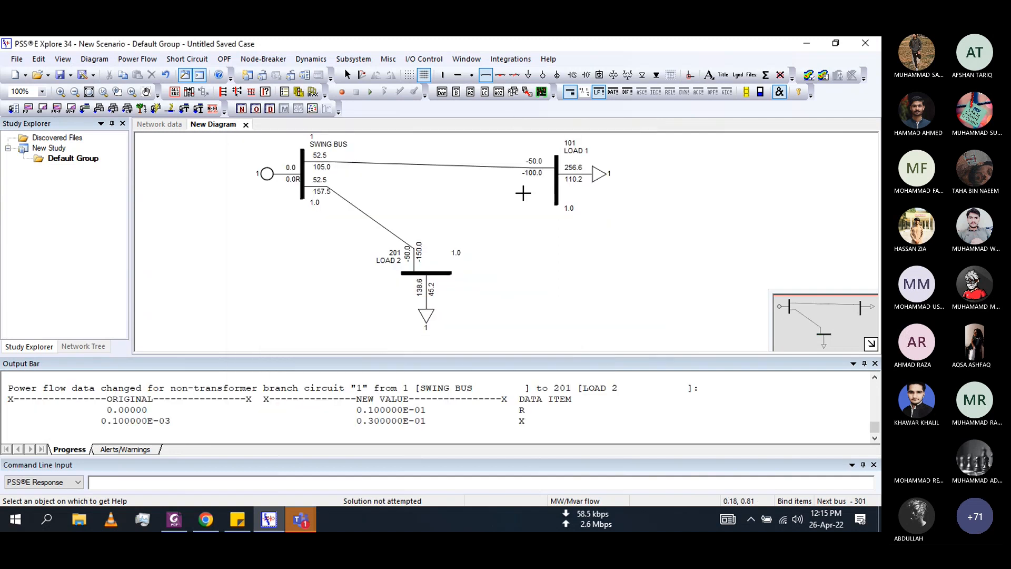
Add a branch from bus 101 (LOAD 1) to bus 201 (LOAD 2), with Line R 0.0125 and Line X 0.025 pu from Figure 6.9
left_click(554, 192)
left_click(437, 271)
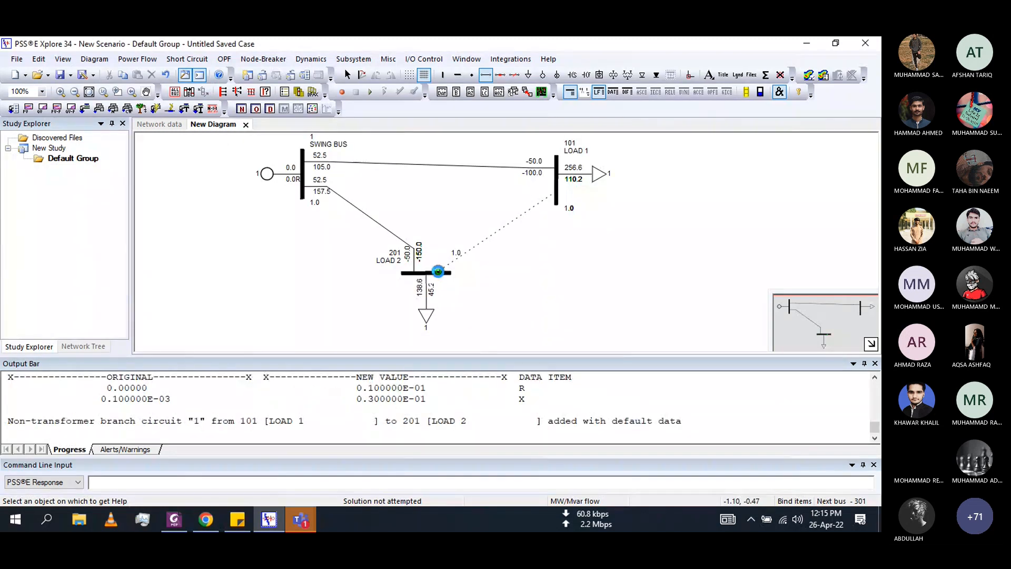
left_click(182, 519)
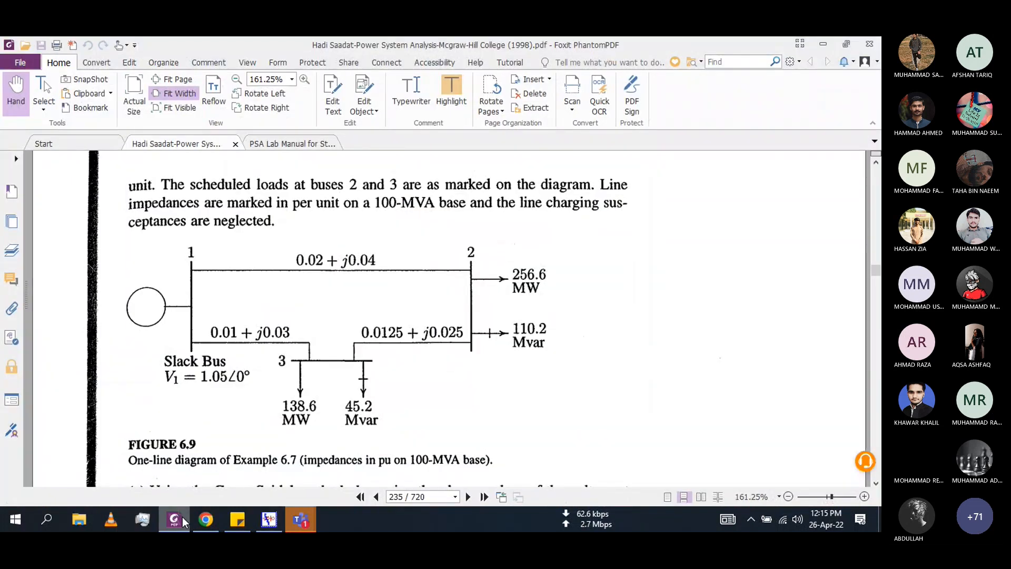
left_click(182, 521)
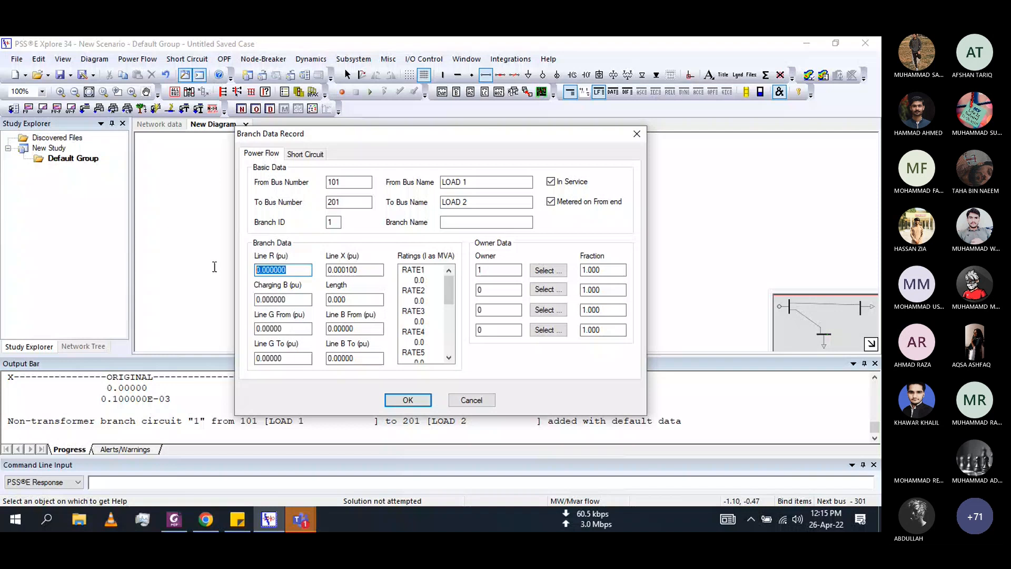
left_click(174, 520)
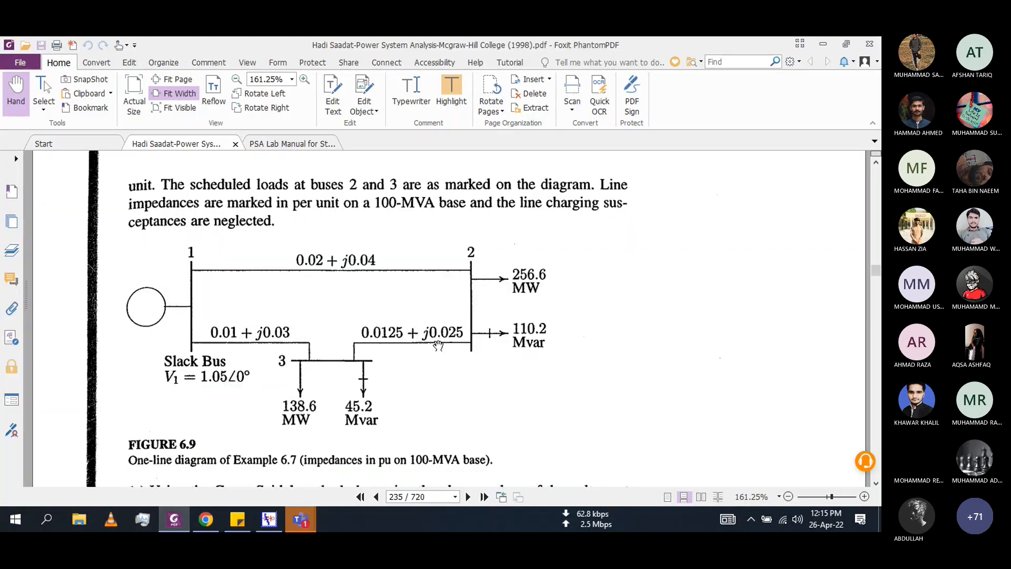
left_click(173, 521)
type("0.0125")
key("Tab")
type("0.025")
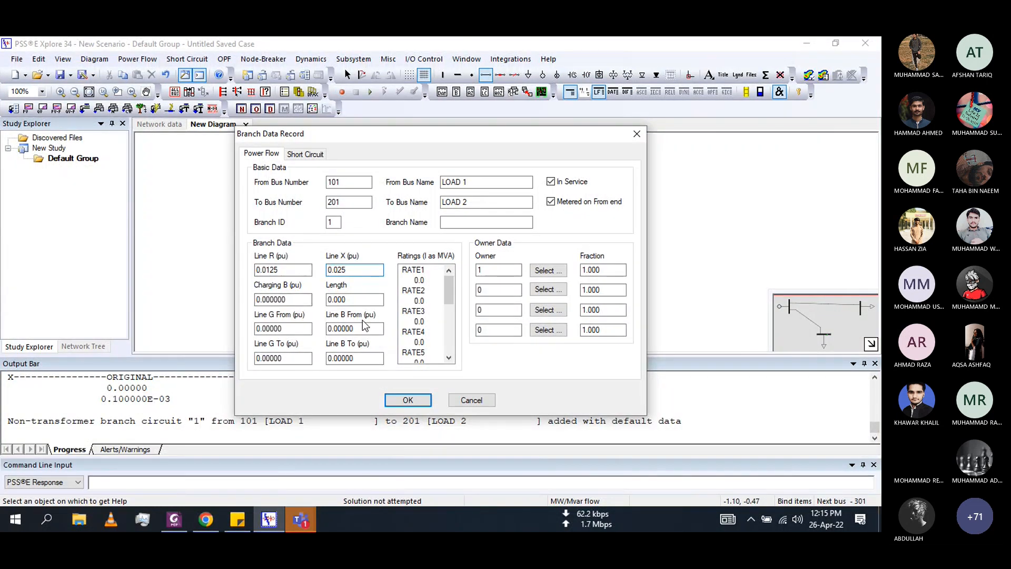
left_click(399, 402)
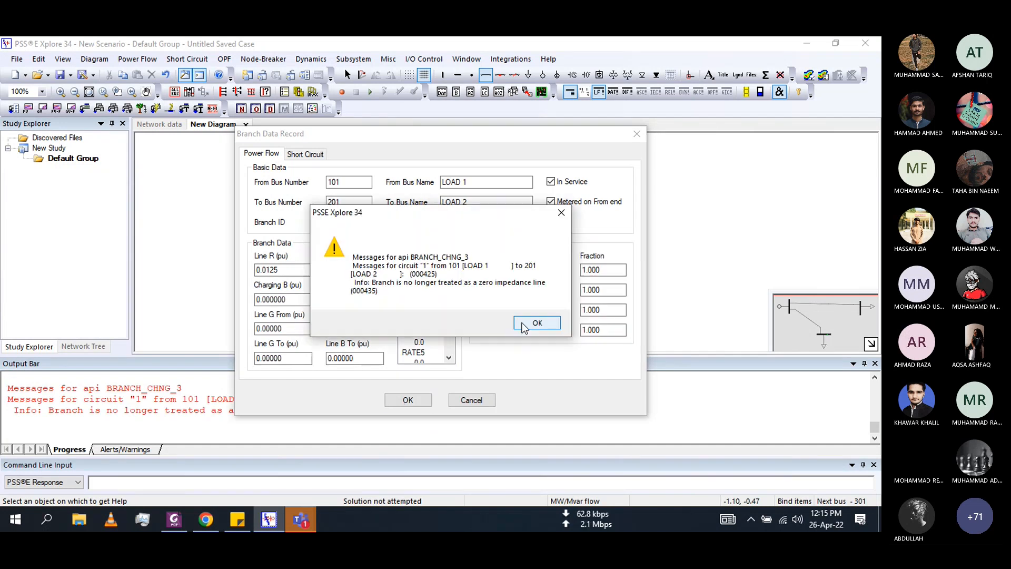
left_click(524, 322)
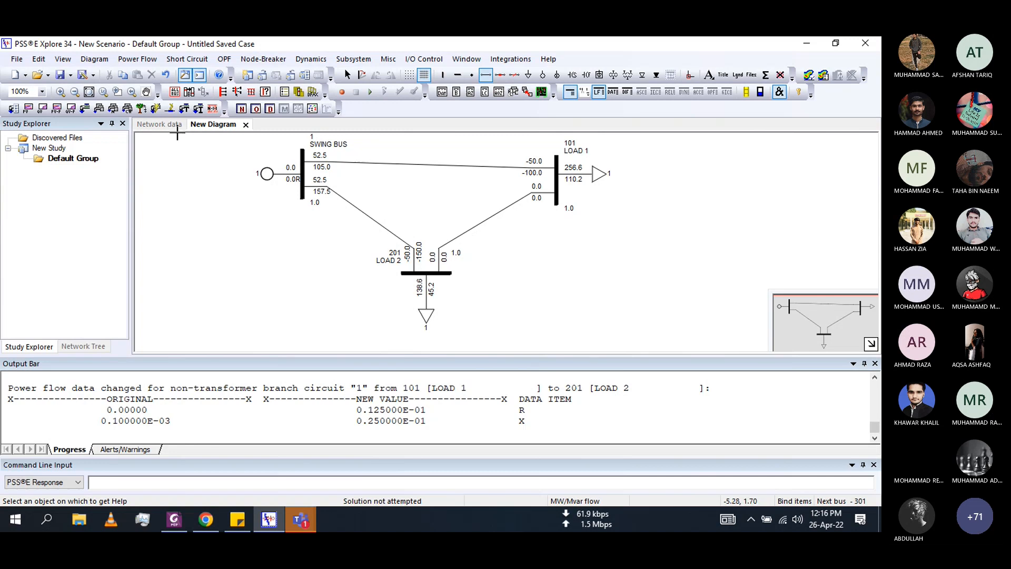
Review the bus voltages, codes and limits and the AC line records in the network data, comparing them with the one-line diagram
left_click(158, 126)
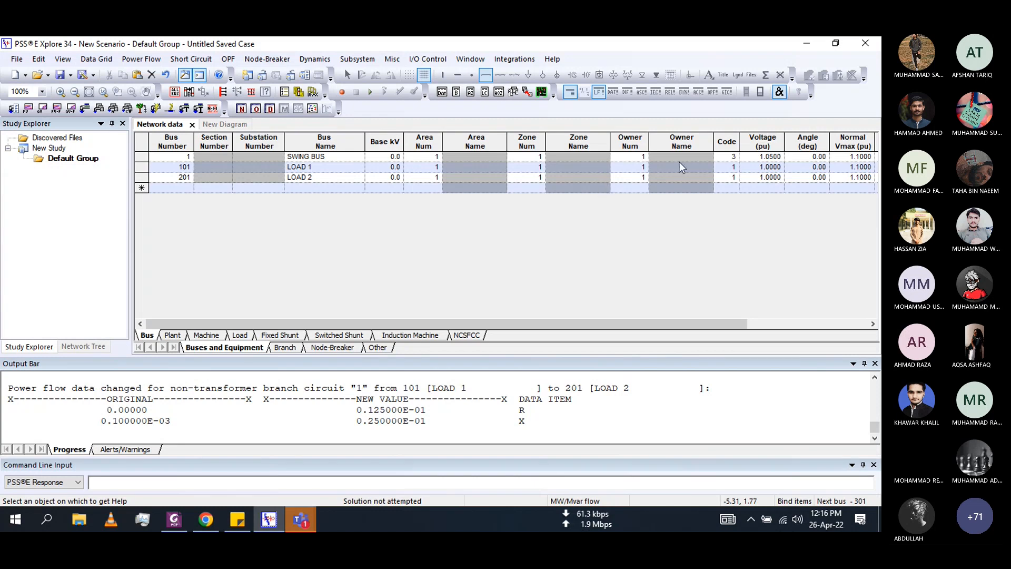
left_click_drag(600, 323, 735, 309)
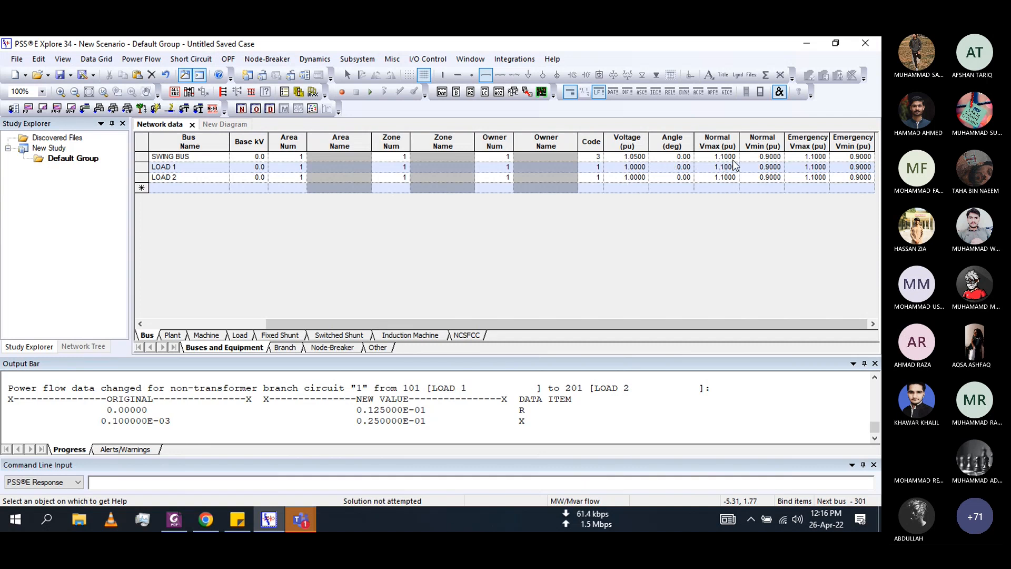
left_click(284, 348)
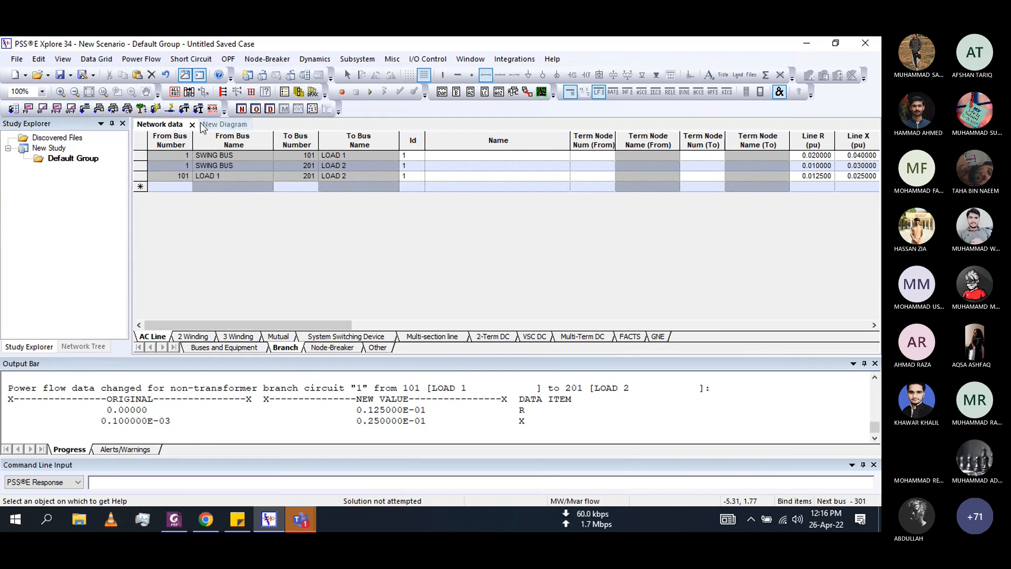
left_click(216, 125)
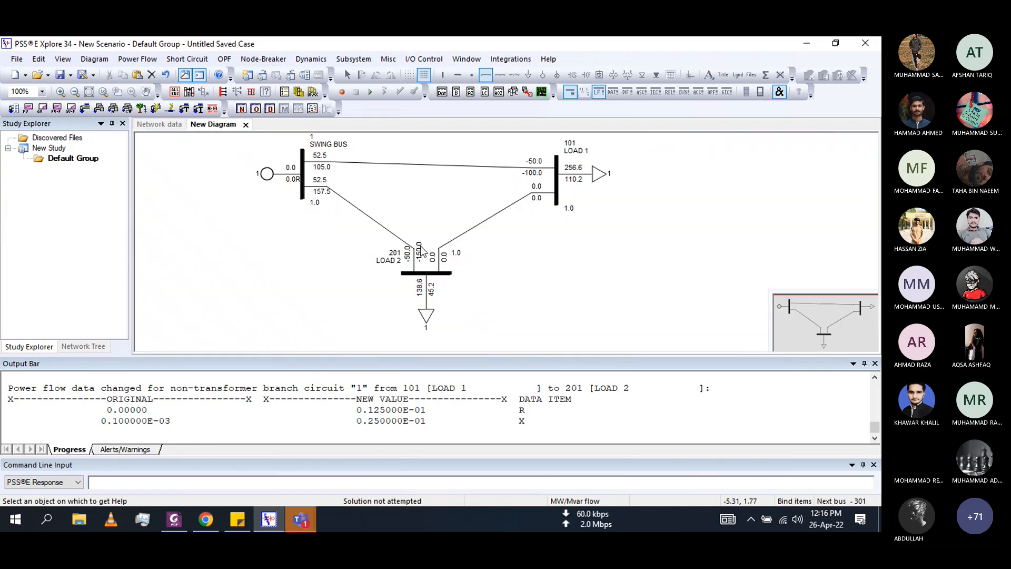
left_click(163, 127)
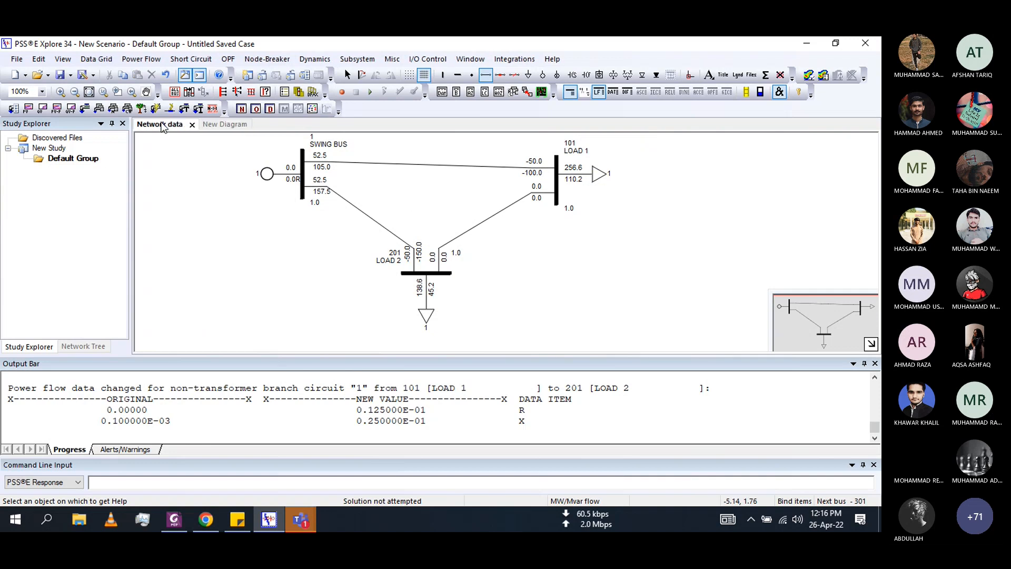
left_click(222, 125)
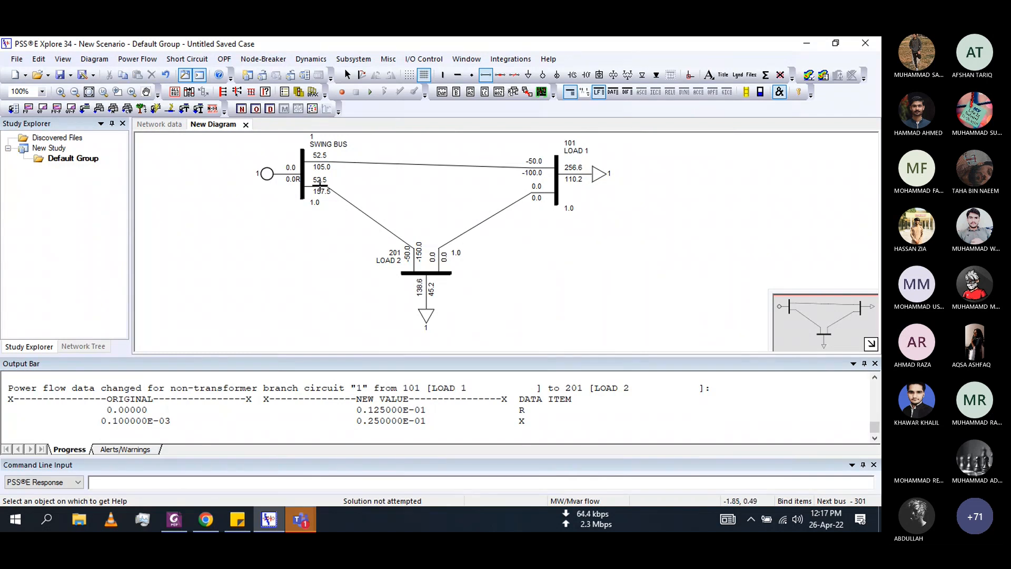
left_click(165, 127)
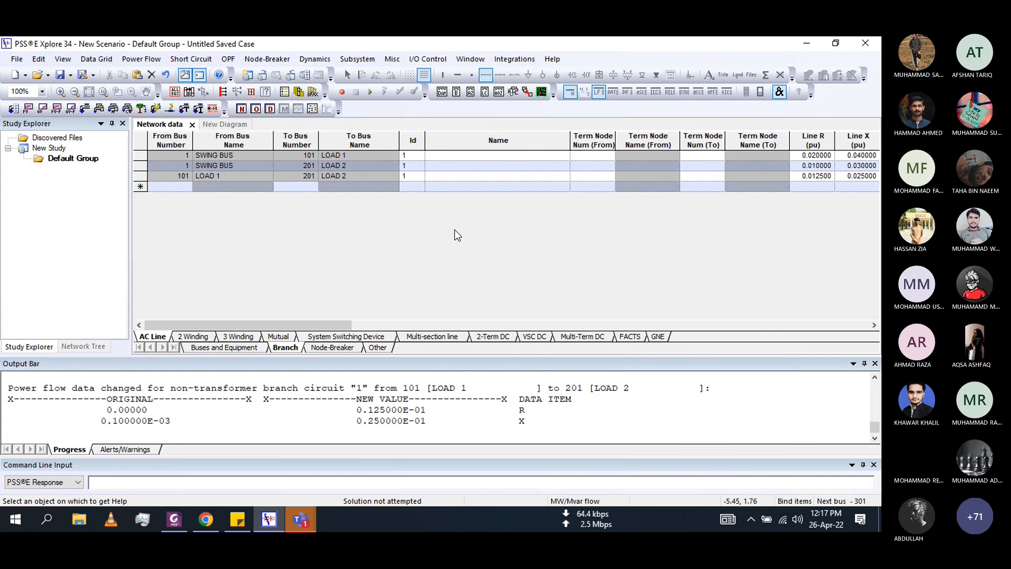
left_click(230, 126)
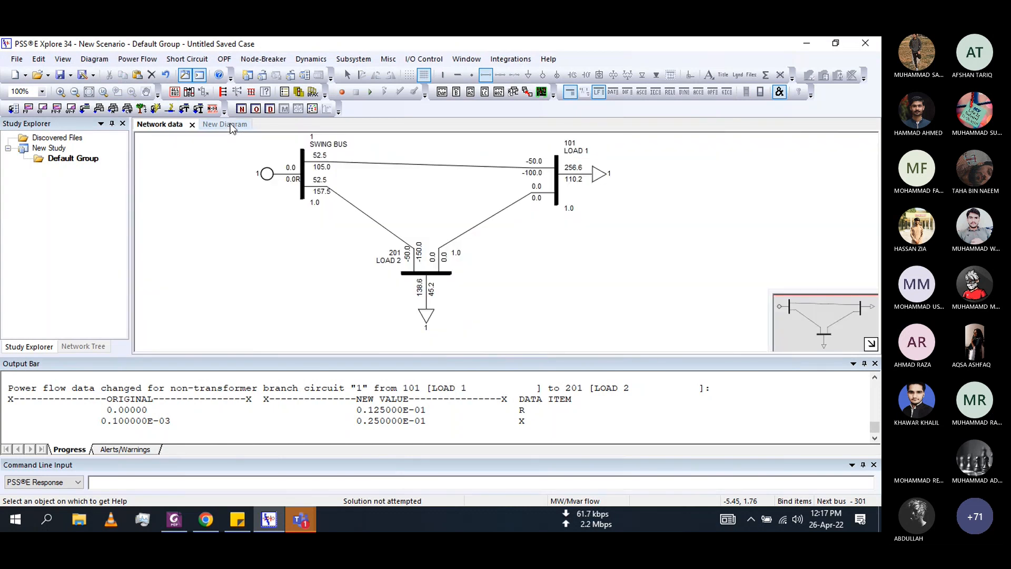
left_click(158, 126)
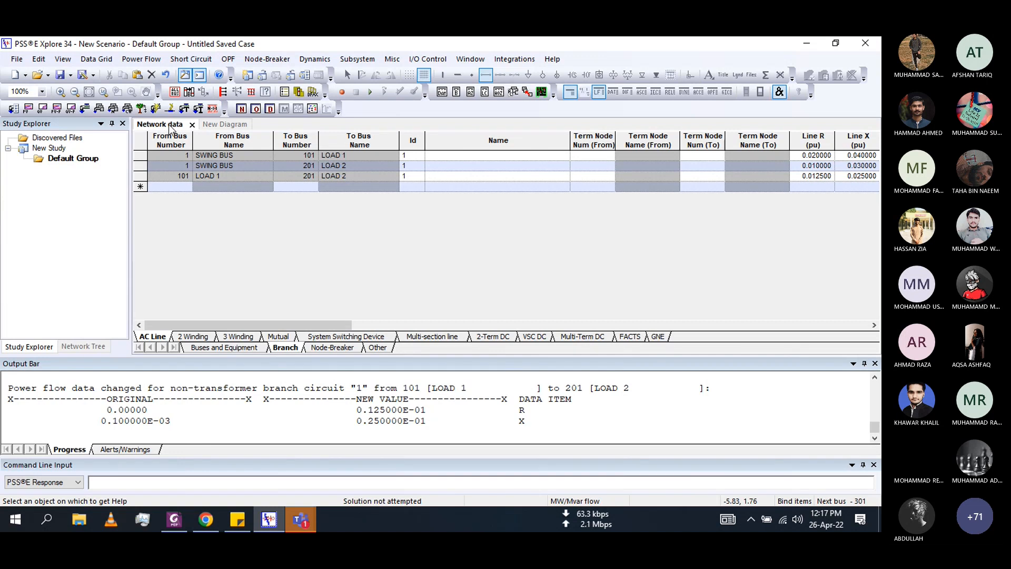
left_click(226, 127)
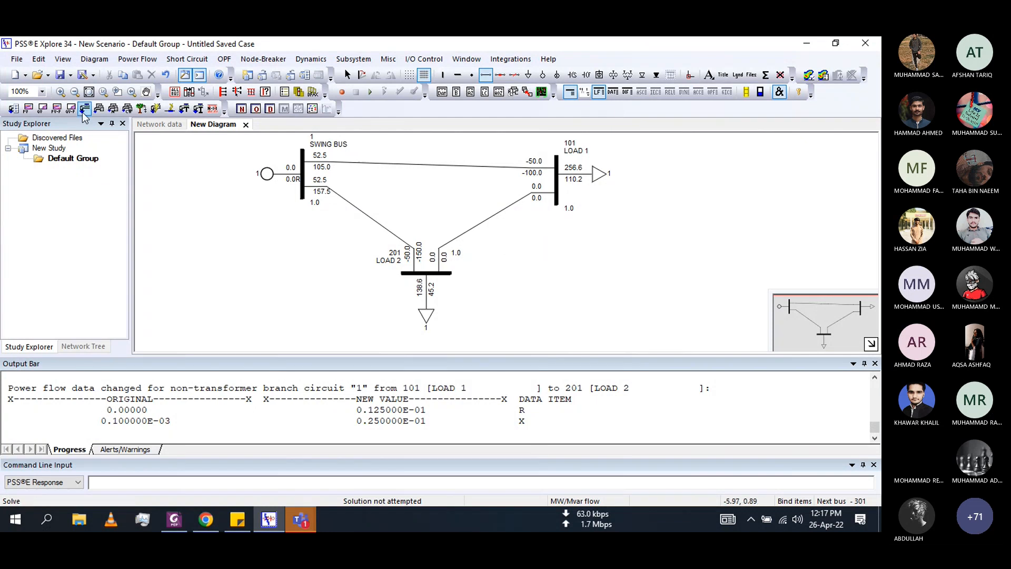
left_click(137, 59)
mouse_move(150, 96)
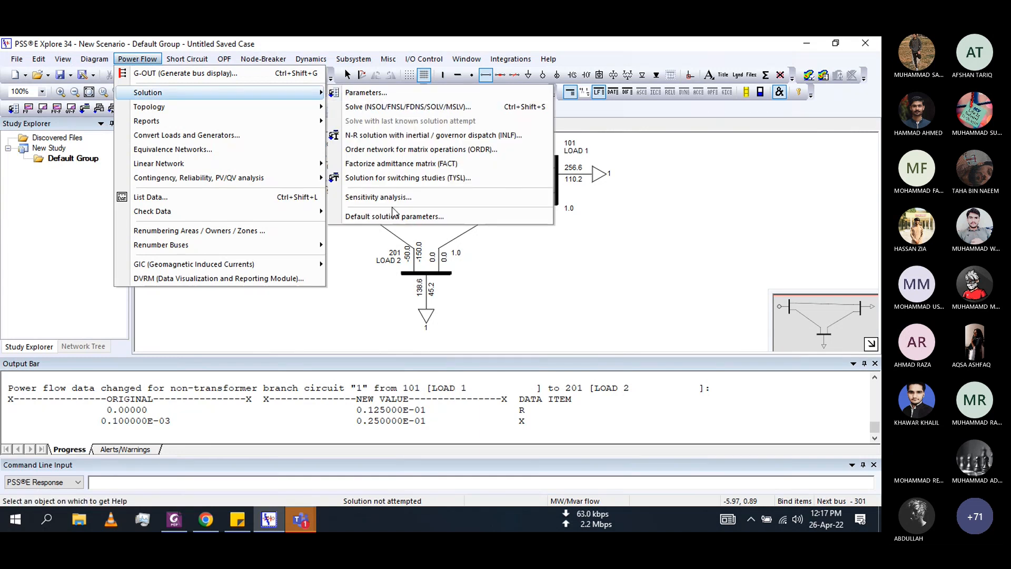
left_click(325, 44)
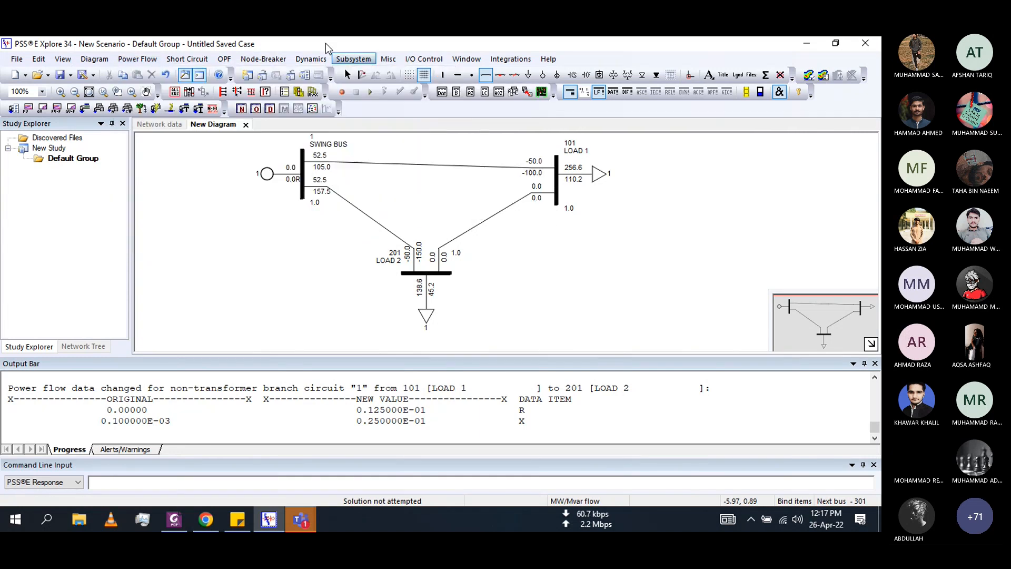
Review the Newton, Gauss and robust load flow options, and solve the case with Full Newton-Raphson without a flat start
left_click(85, 109)
left_click_drag(86, 57, 244, 83)
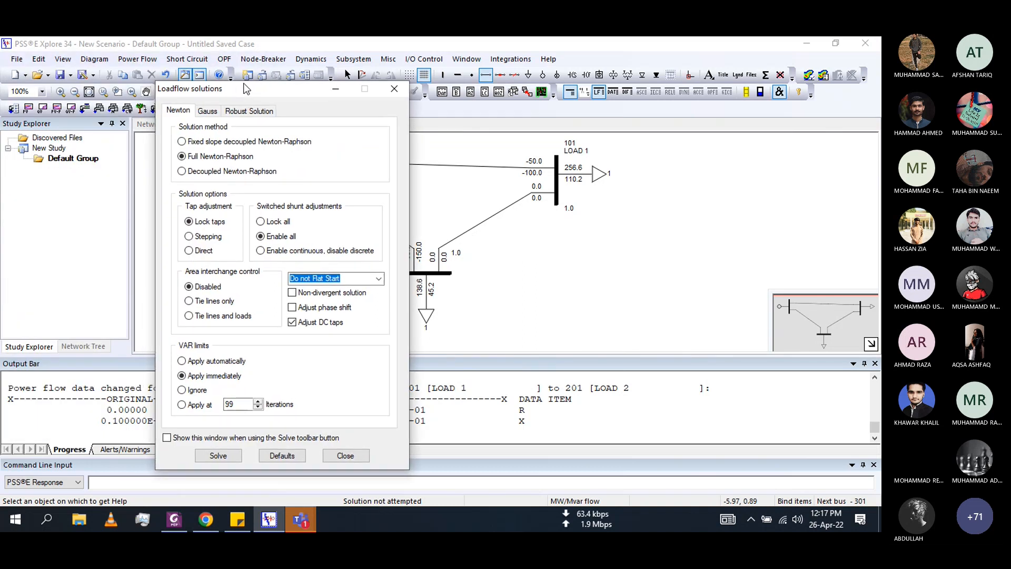
left_click_drag(245, 88, 339, 68)
left_click(300, 92)
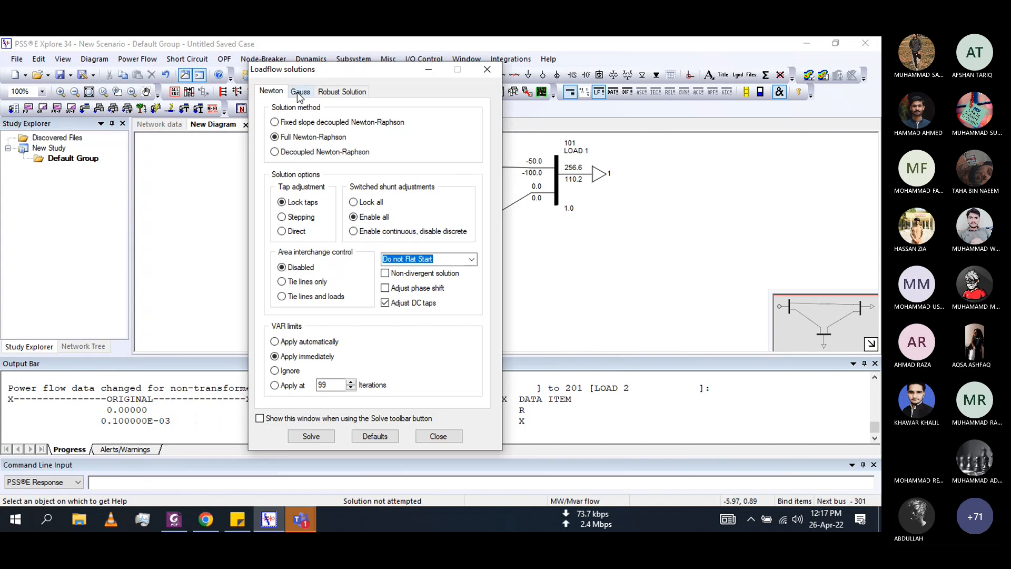
left_click(333, 92)
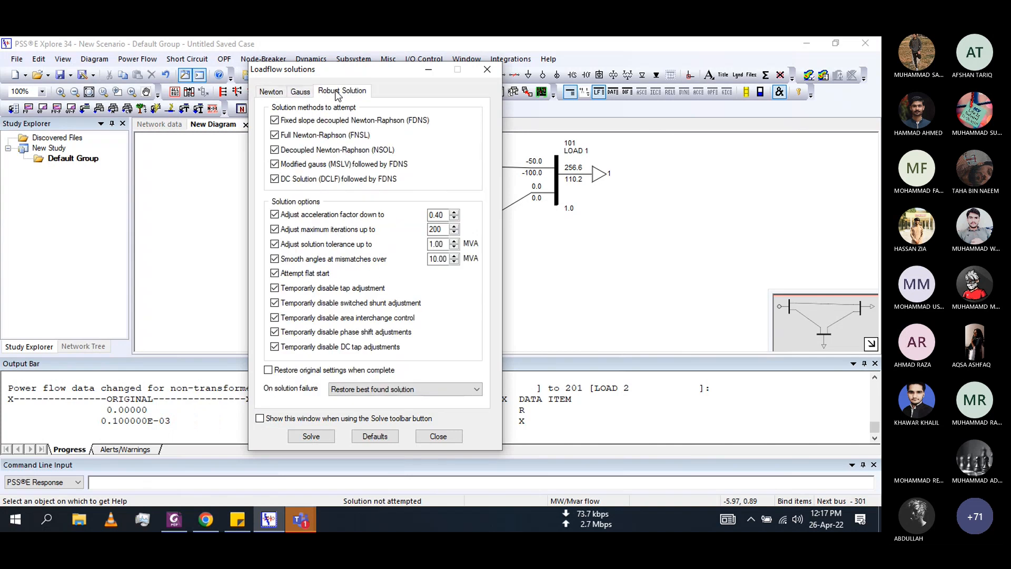
left_click(267, 93)
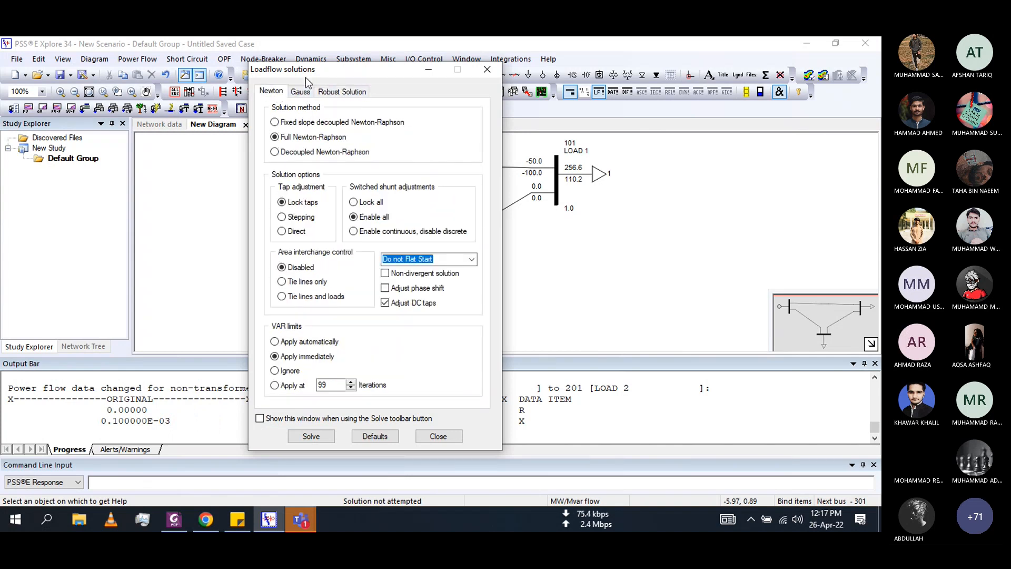
left_click_drag(314, 78, 317, 133)
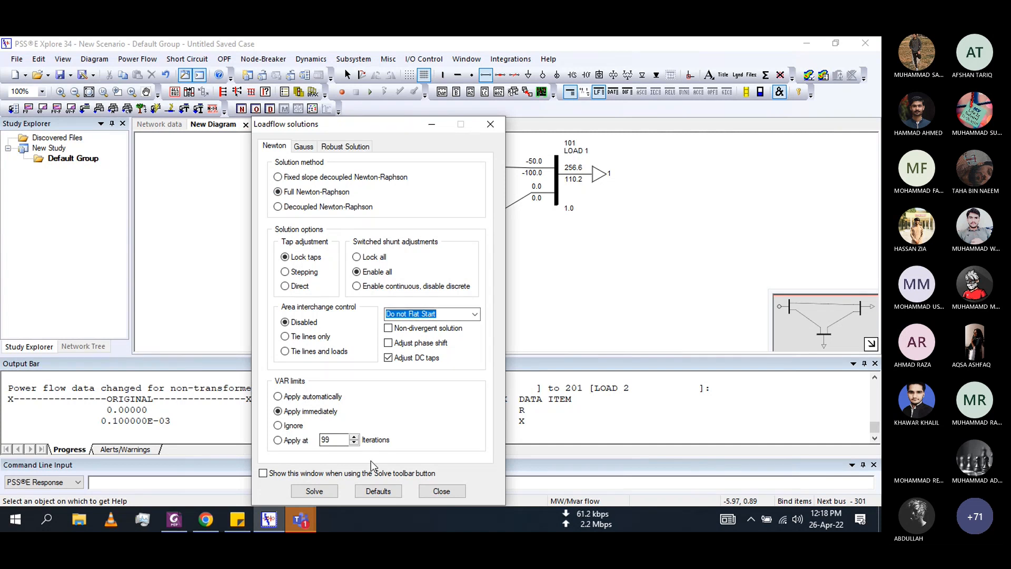
left_click(314, 491)
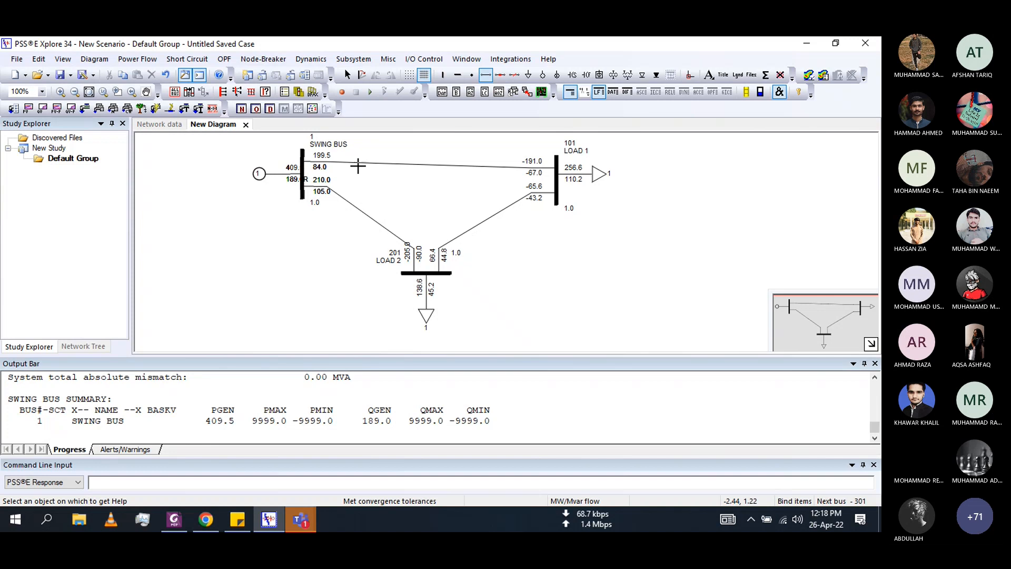
Switch to the textbook PDF in Foxit PhantomPDF and check Example 6.7's line flows and Figure 6.11 against the solved diagram
left_click(176, 521)
scroll(367, 365, "down", 10)
scroll(367, 365, "down", 20)
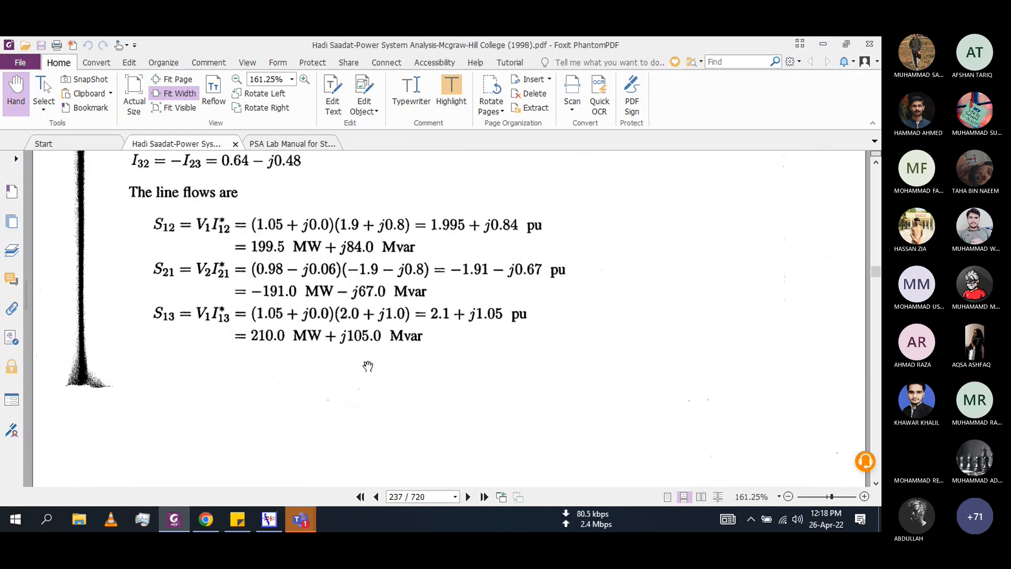
scroll(368, 366, "down", 3)
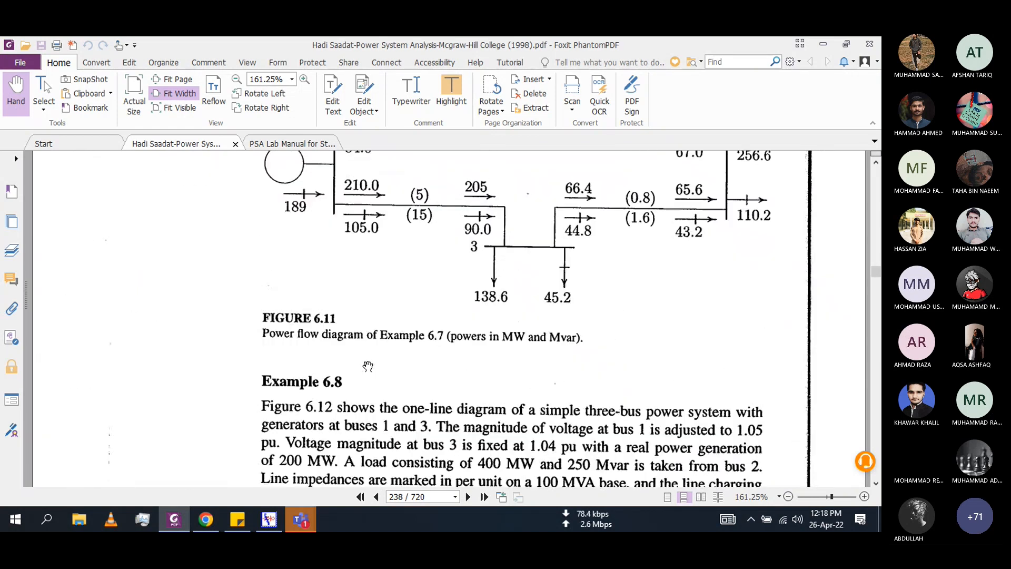
scroll(368, 365, "up", 2)
key("alt+Tab")
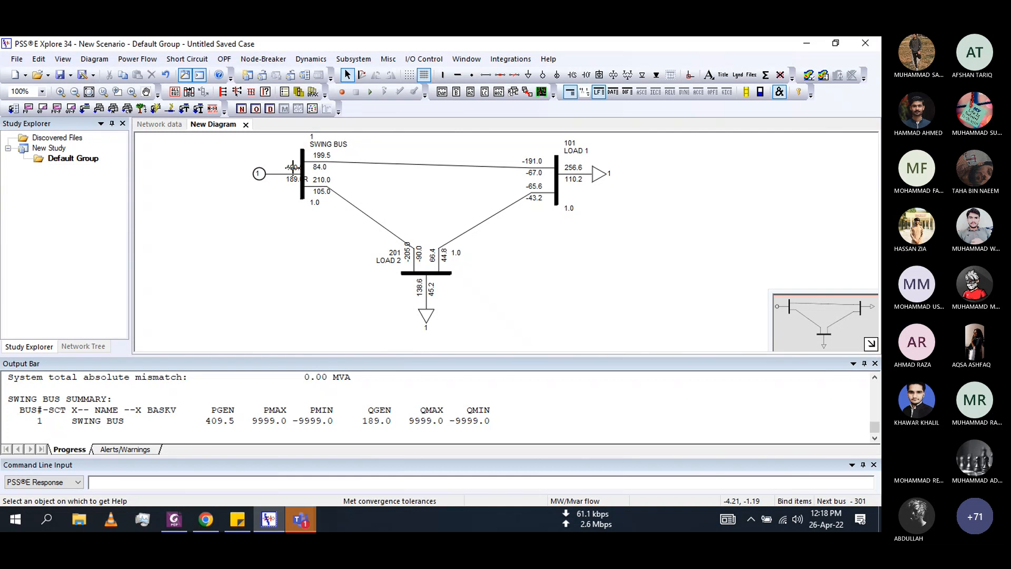
Compare the generator output, line flows and loads on the solved diagram with Figure 6.11 in the Foxit PhantomPDF textbook
left_click(346, 79)
left_click(170, 519)
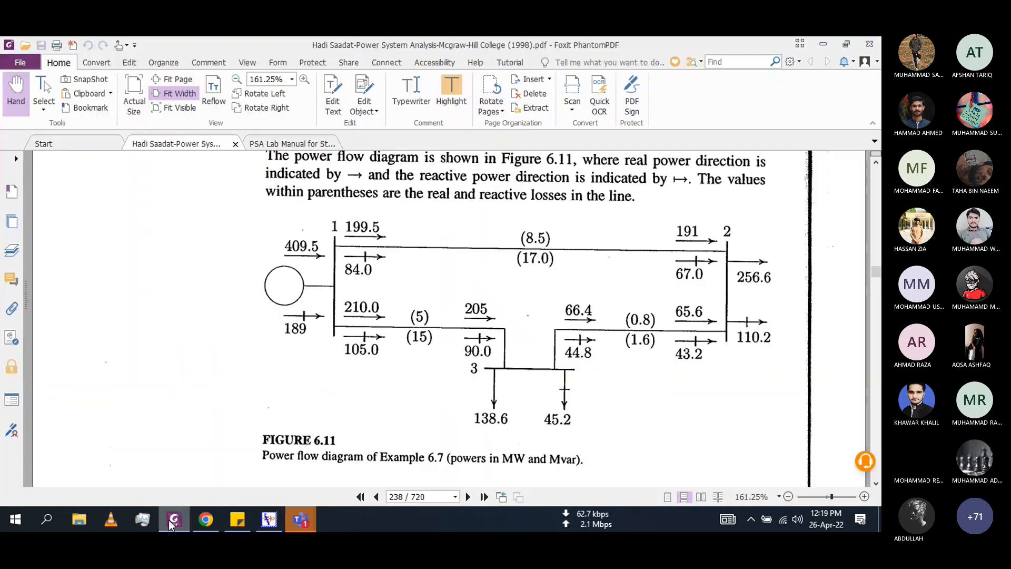
left_click(169, 520)
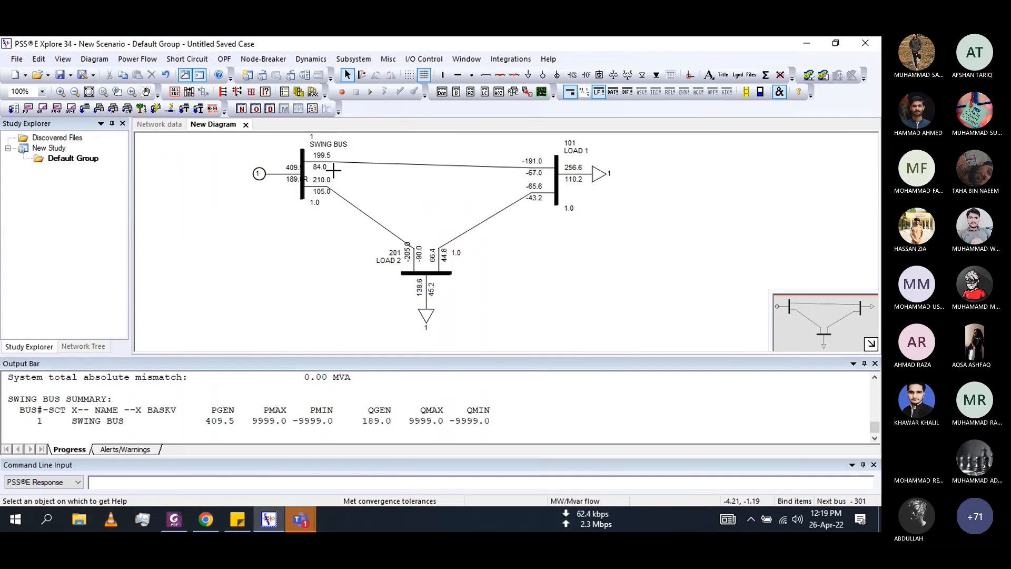
left_click(174, 520)
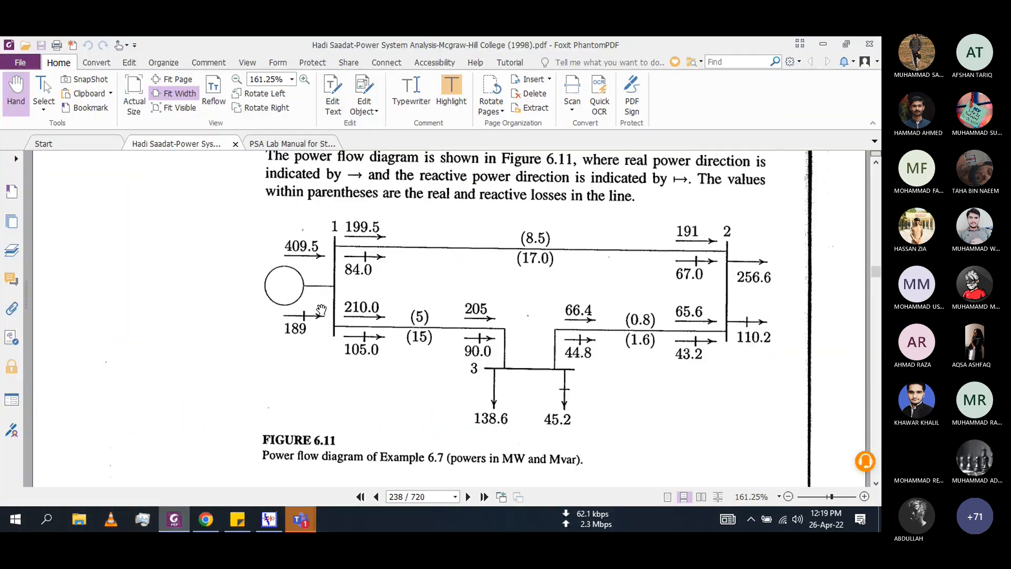
left_click(179, 519)
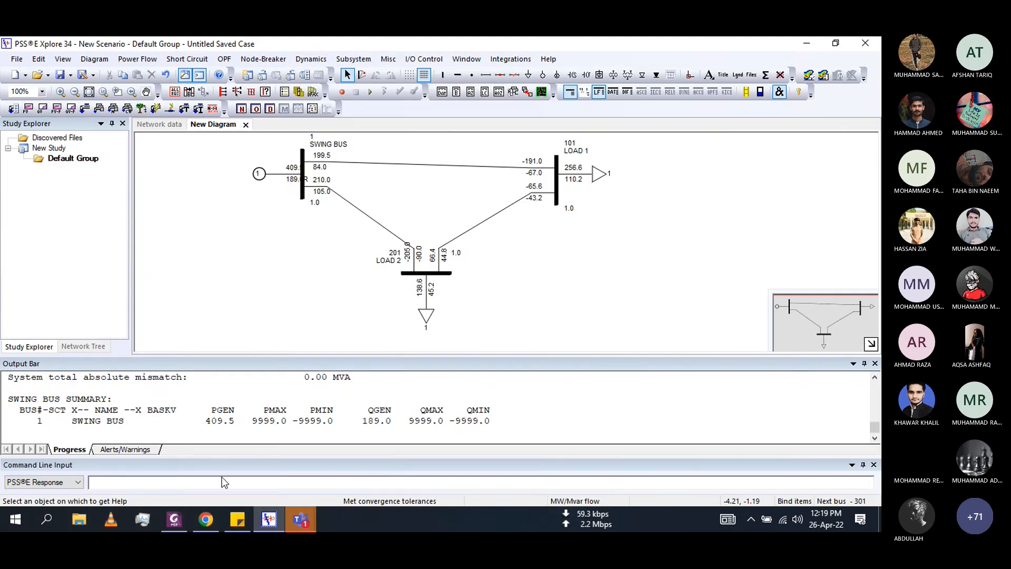
left_click(180, 527)
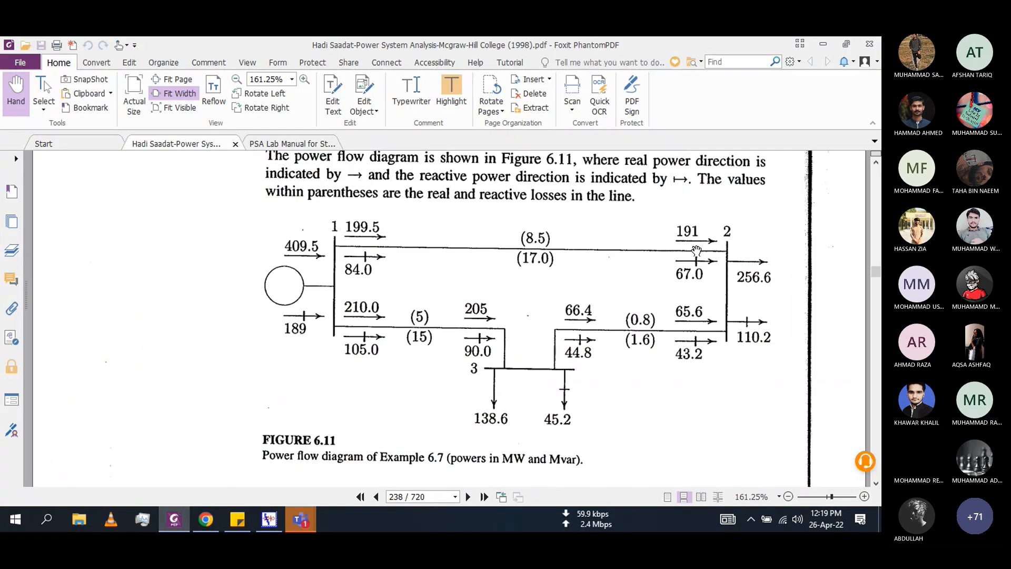
left_click(173, 520)
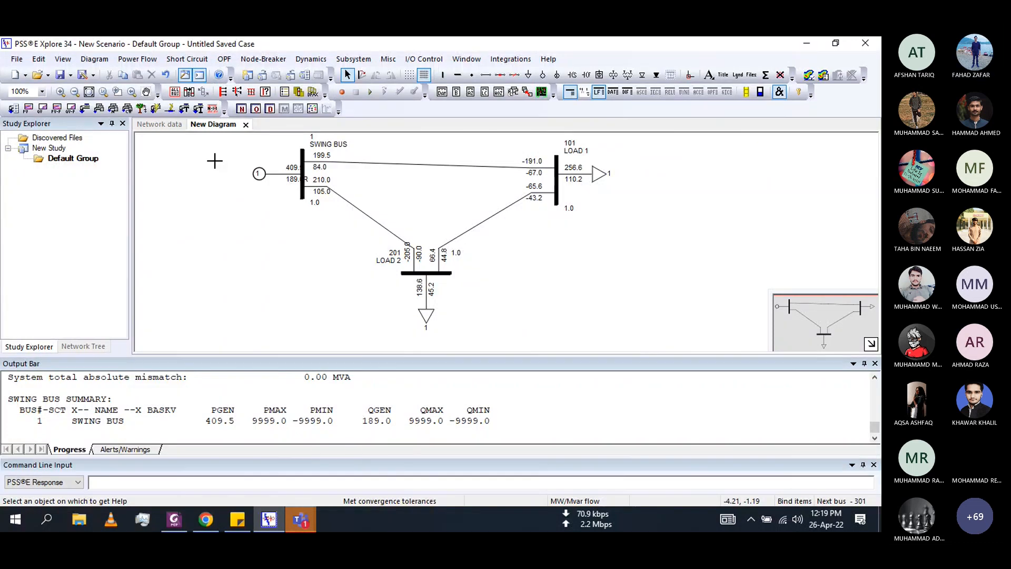
Save the one-line diagram to the Desktop as a Slider Binary file named Lab9
left_click(17, 58)
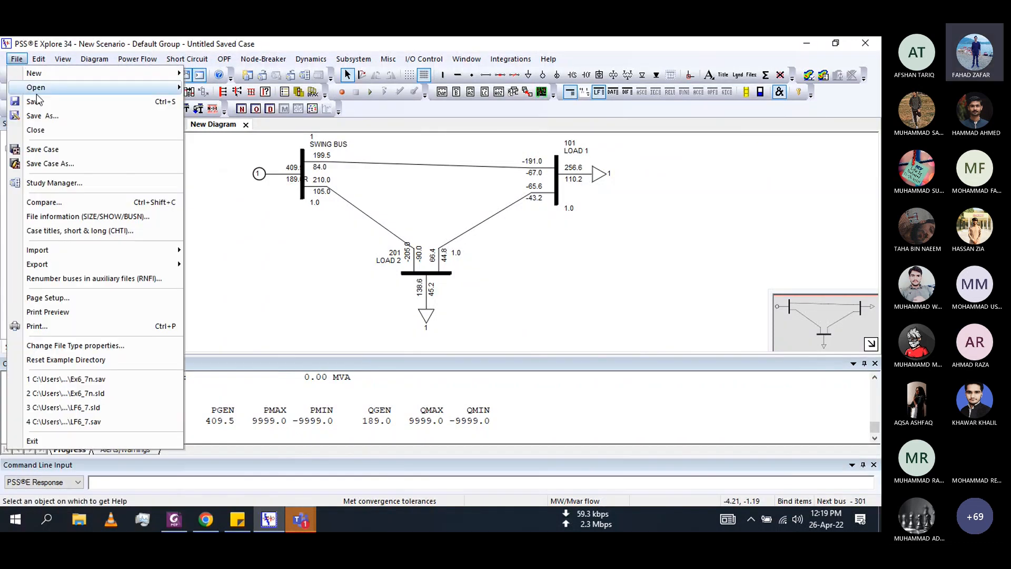
left_click(42, 117)
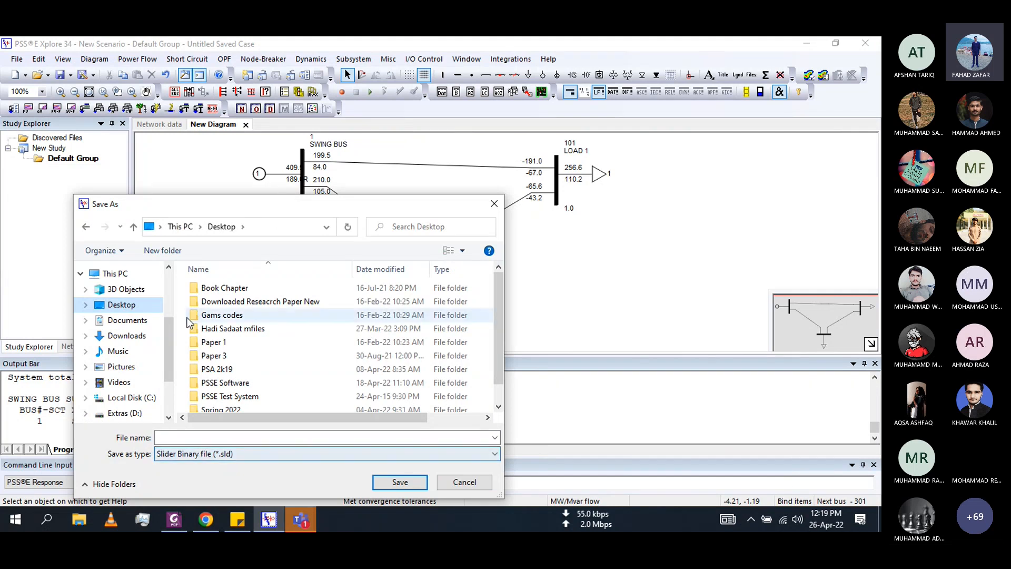
left_click(178, 436)
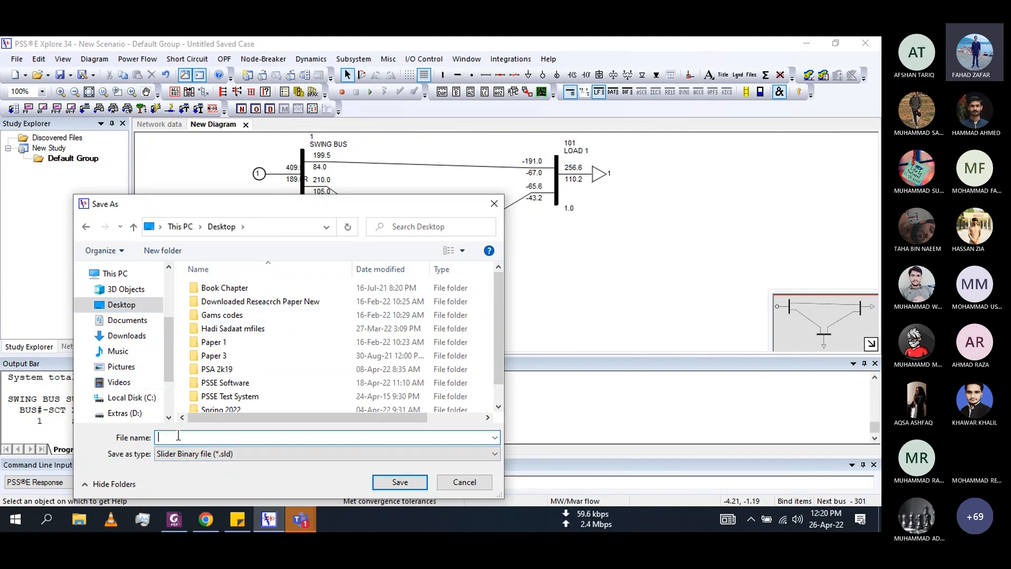
type("Lab9")
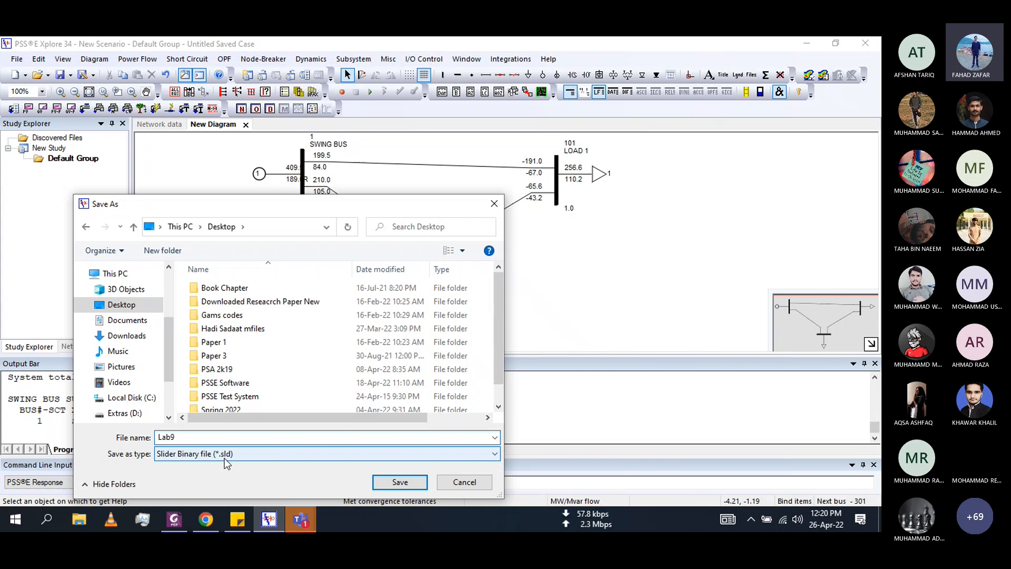
left_click(398, 482)
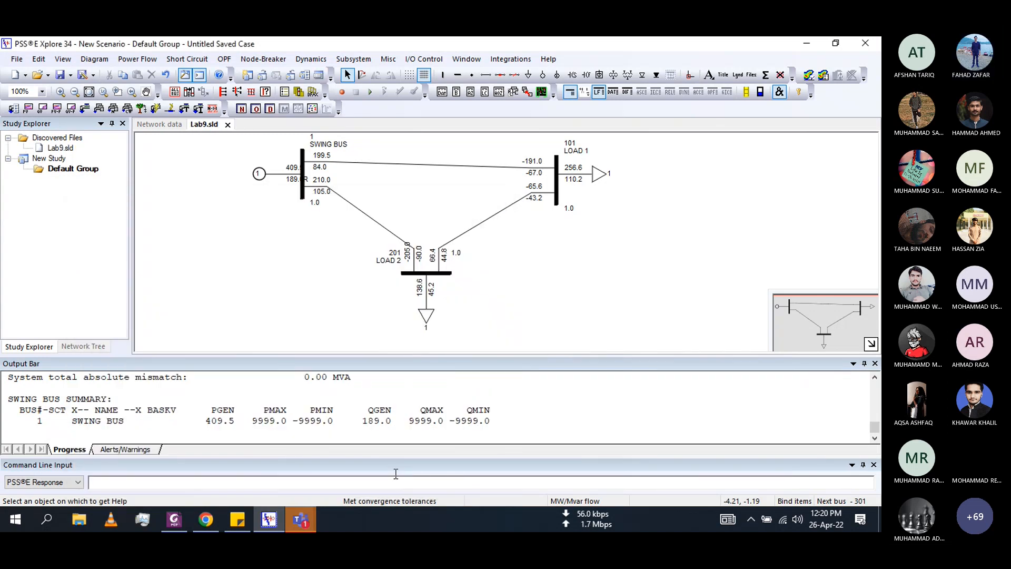
Start saving the network data as a saved case and name the destination file Lab9.sav
left_click(159, 128)
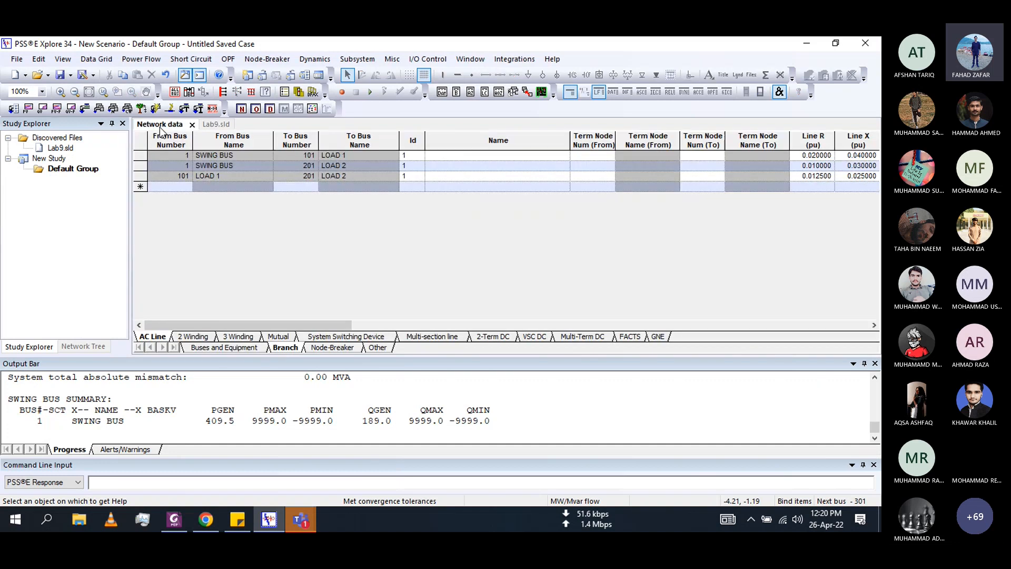
left_click(17, 59)
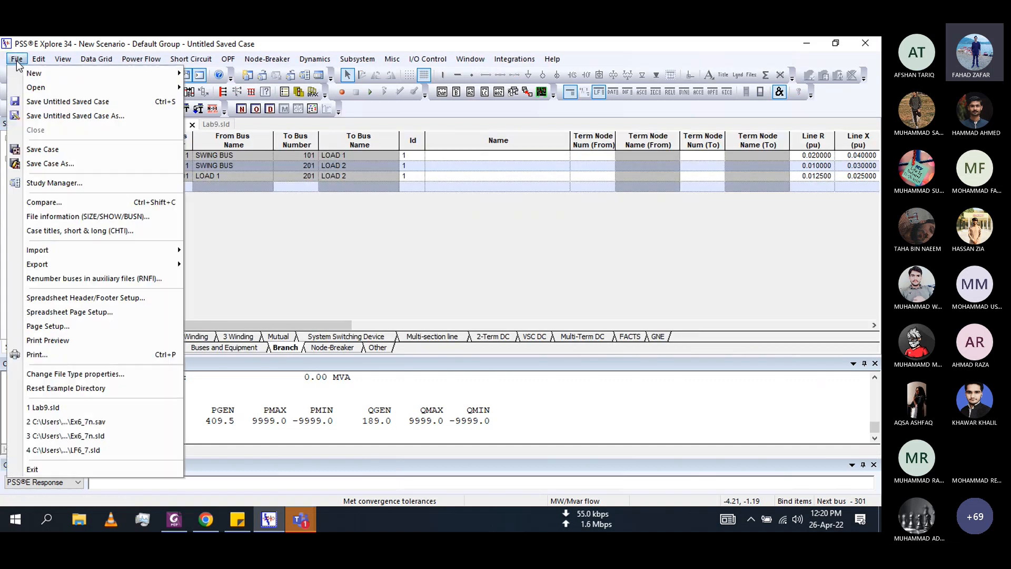
left_click(51, 121)
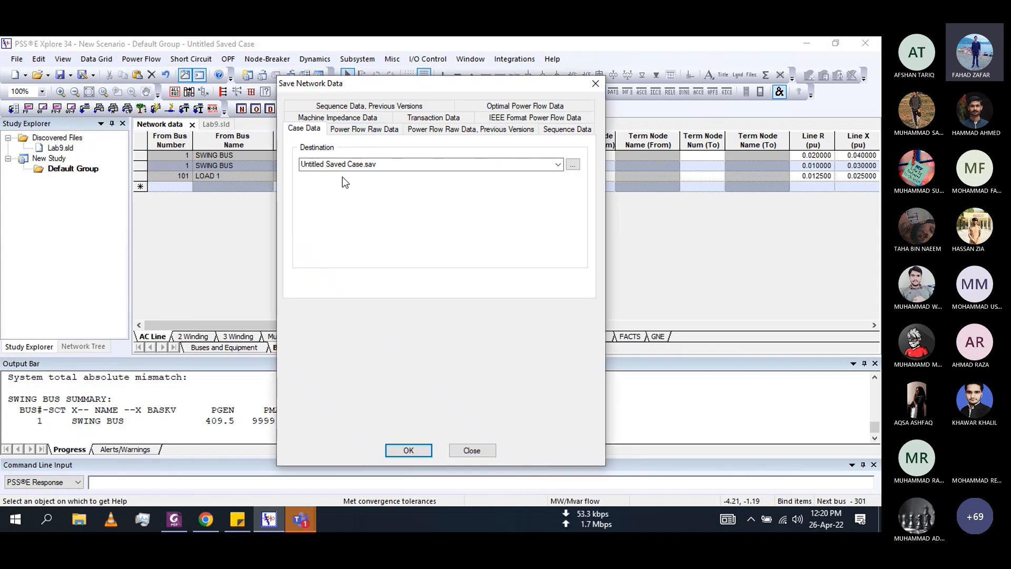
left_click(363, 165)
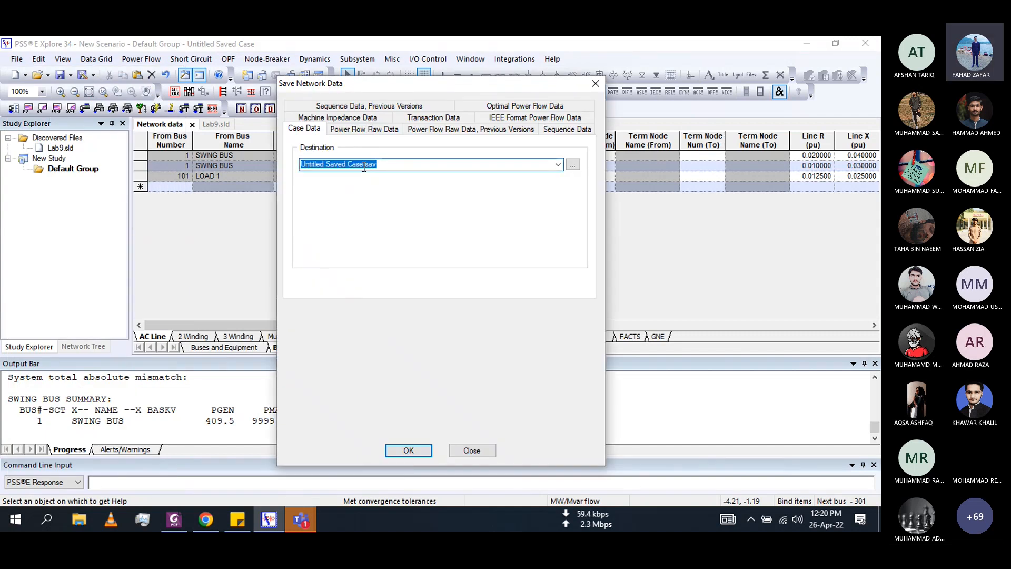
left_click(364, 166)
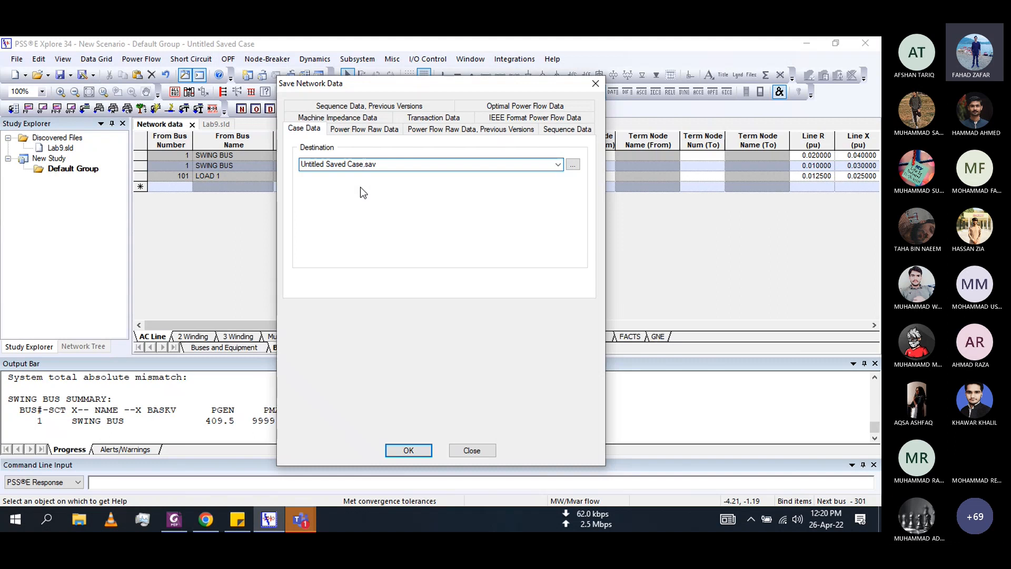
key("shift+Home")
type("Lab9")
left_click_drag(358, 89, 351, 170)
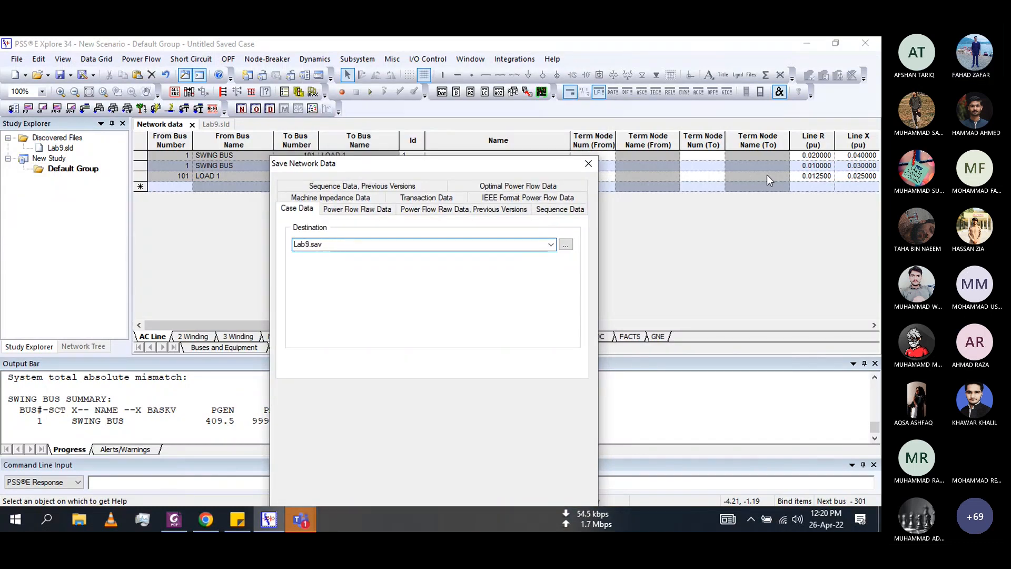
left_click_drag(409, 165, 378, 93)
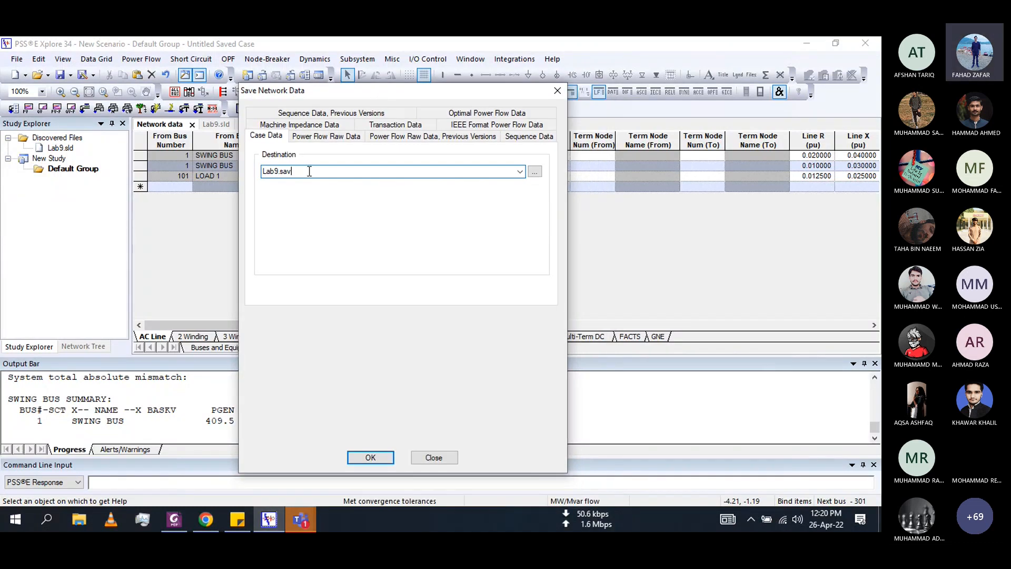
Choose the Desktop as the location for Lab9 and save the case data there
left_click(537, 172)
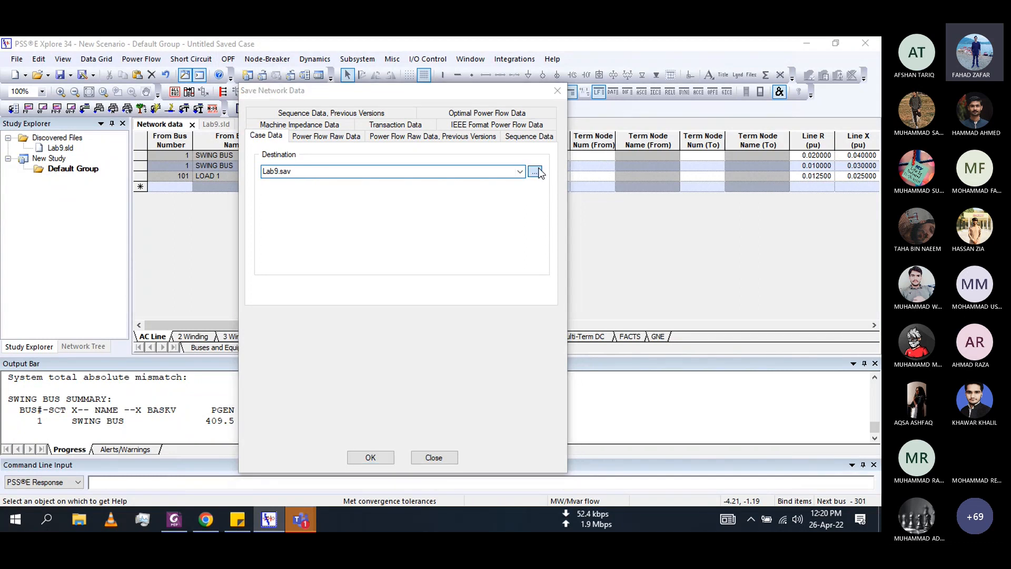
left_click(295, 210)
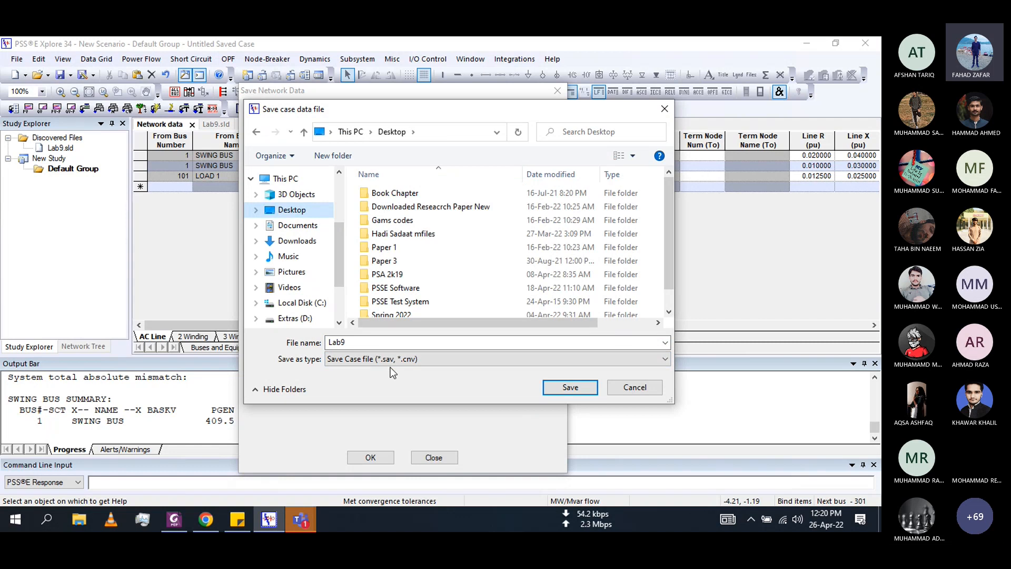
left_click(558, 386)
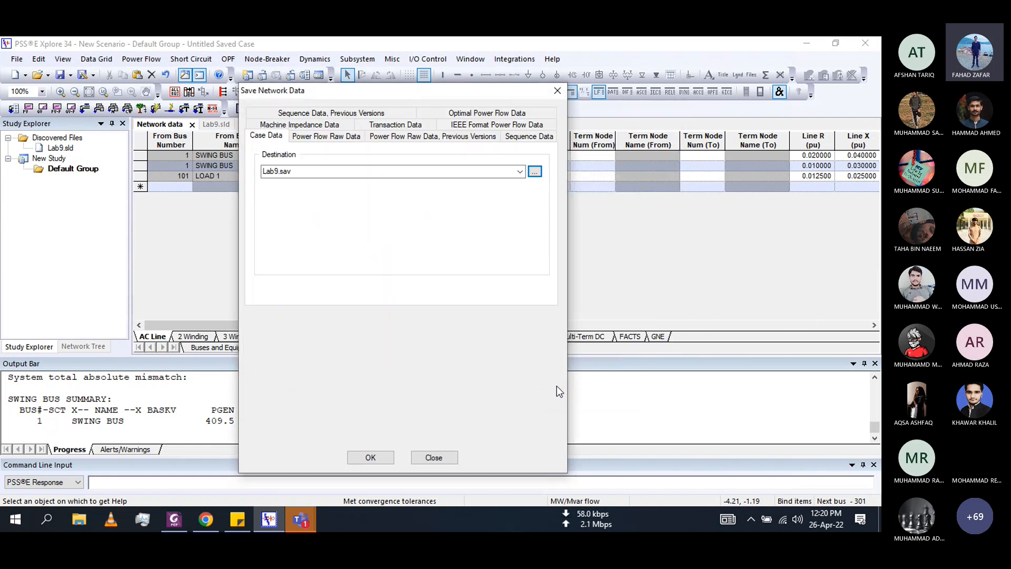
left_click(372, 458)
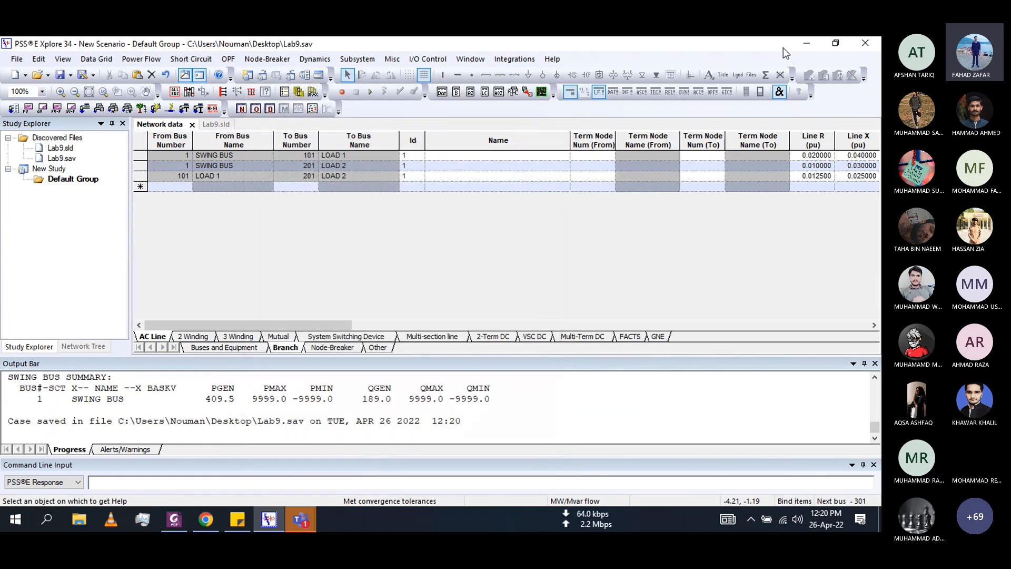
Check the Lab9.sld and Lab9.sav files on the Windows desktop, and return to PSS®E
left_click(806, 43)
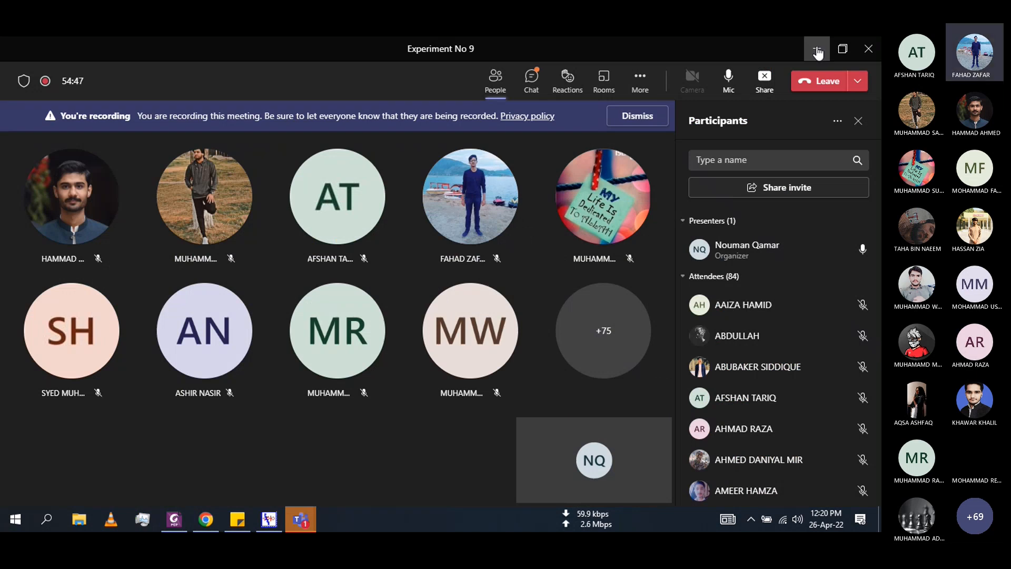
left_click(818, 53)
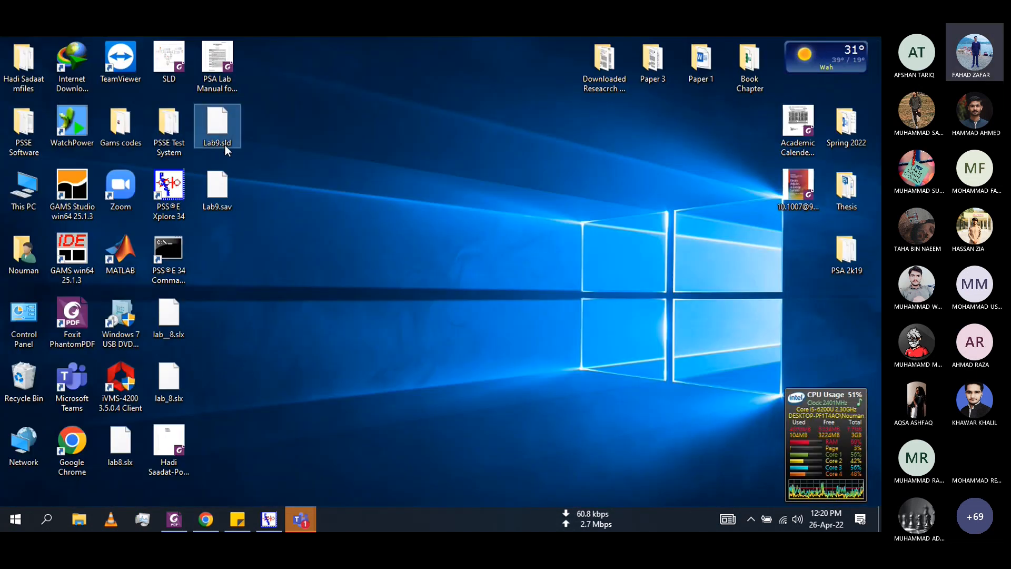
left_click(222, 208)
left_click_drag(251, 131, 211, 210)
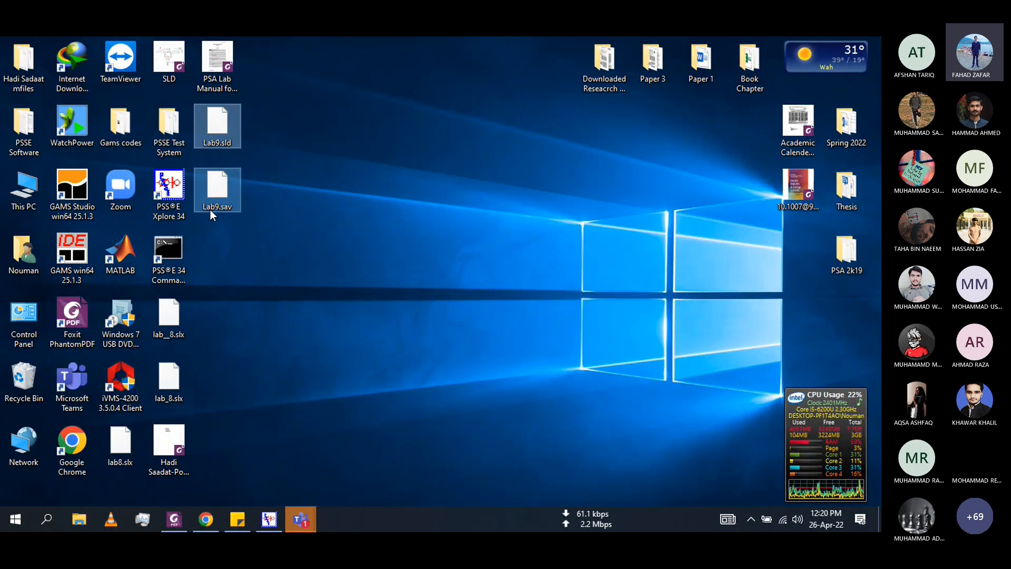
left_click(235, 240)
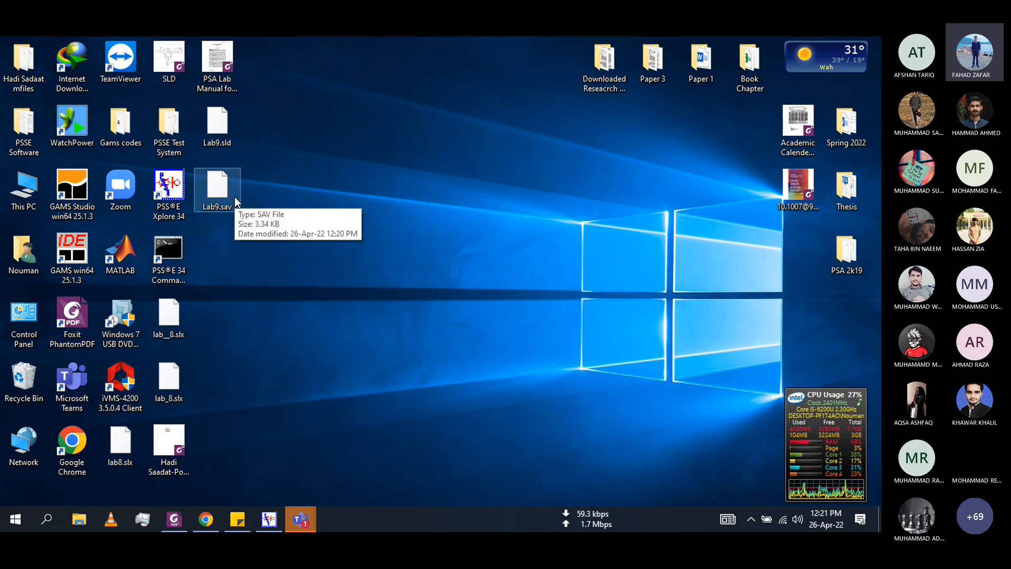
left_click(269, 519)
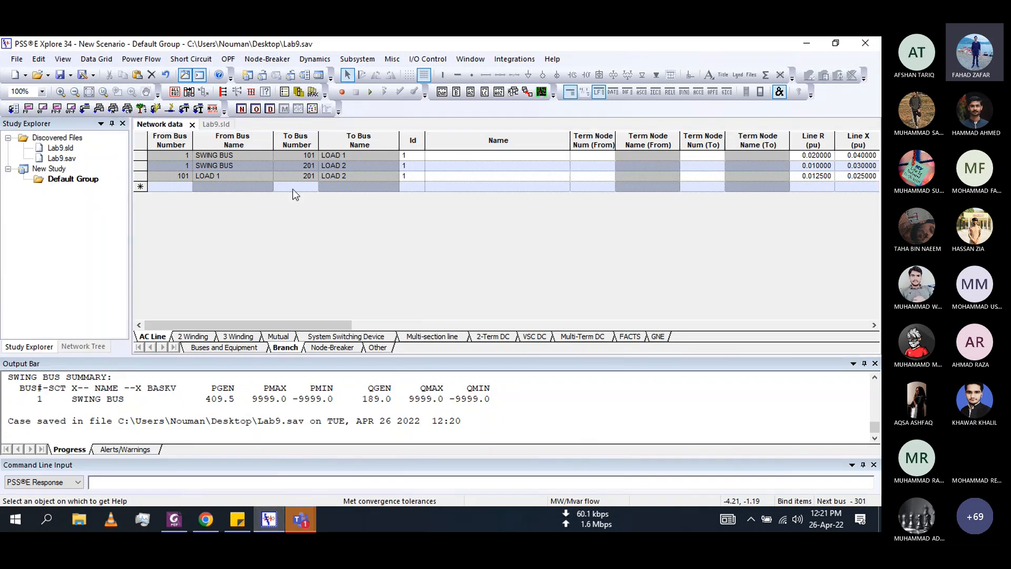
Animate the power flows on the Lab9.sld diagram and compare their directions with Figure 6.11 in the textbook PDF
left_click(224, 125)
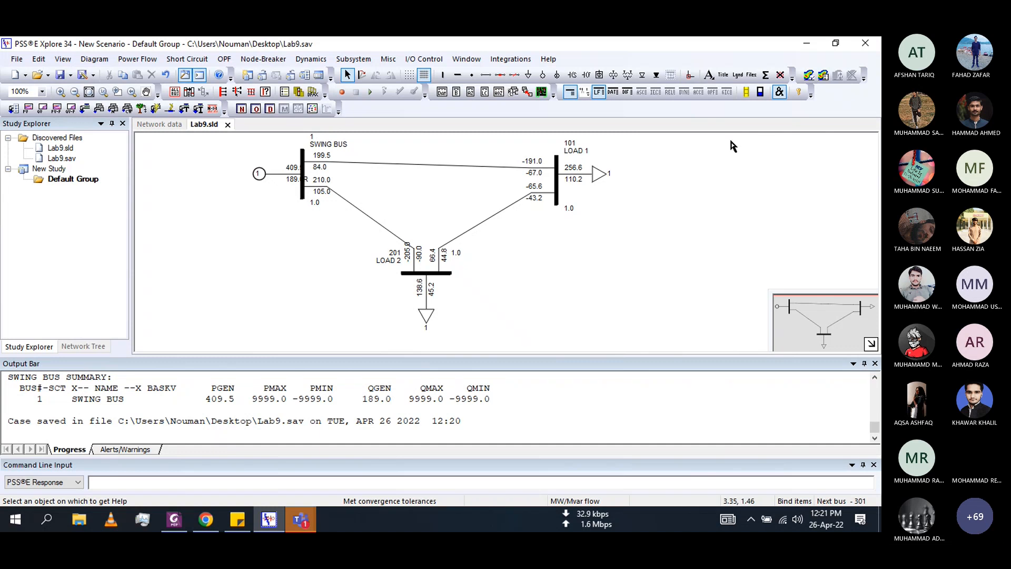
left_click(747, 94)
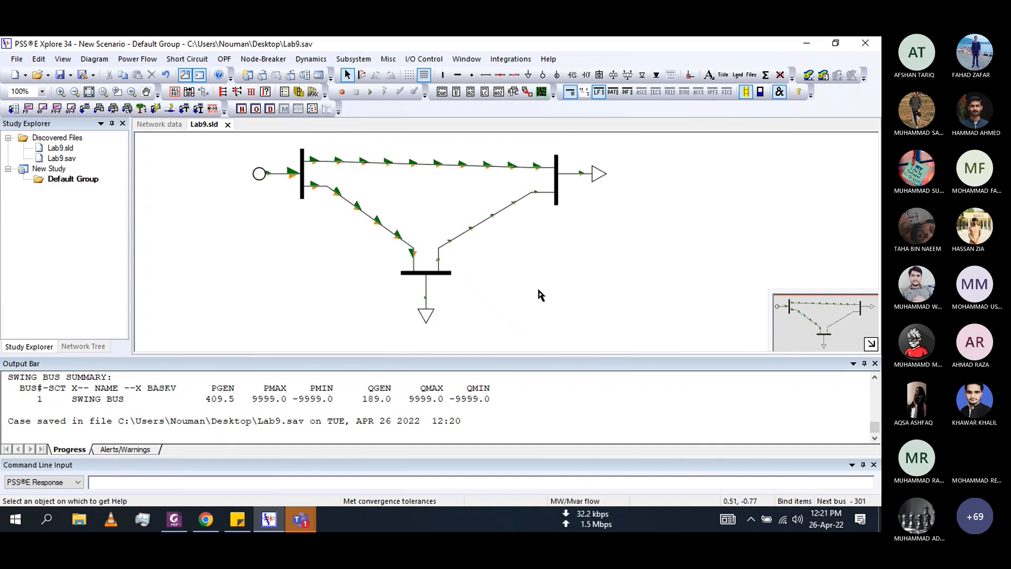
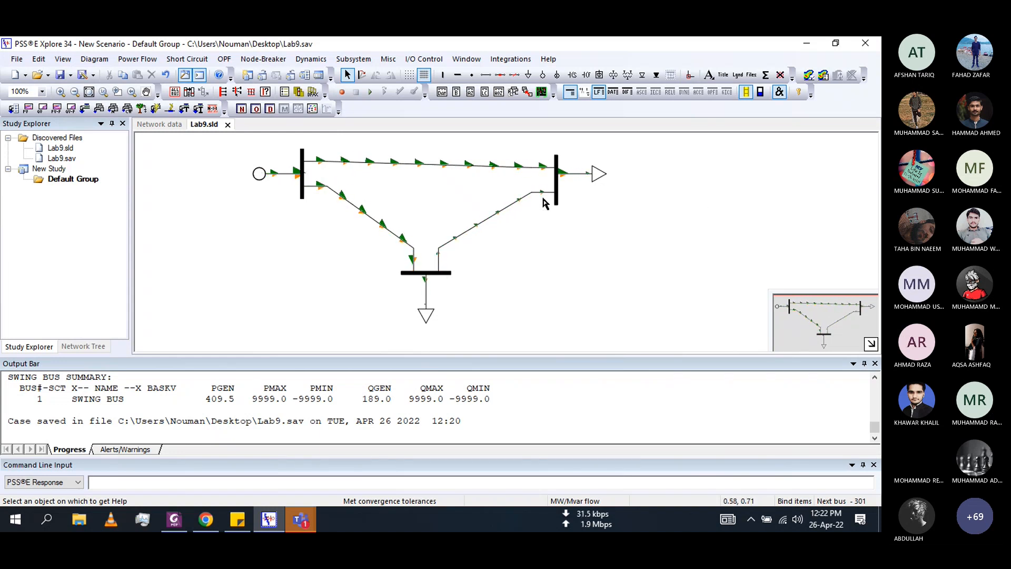
left_click(174, 519)
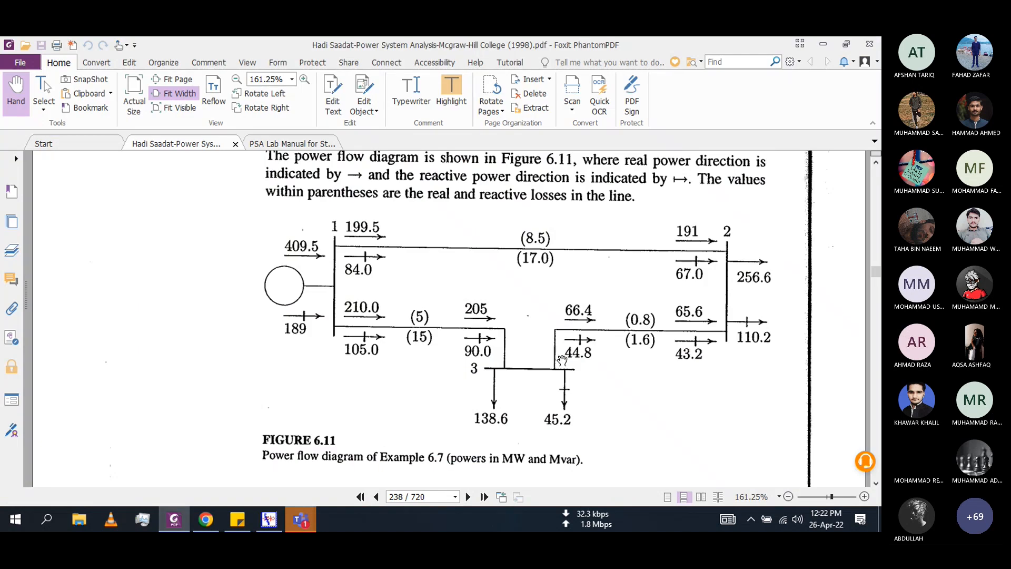
scroll(564, 345, "down", 2)
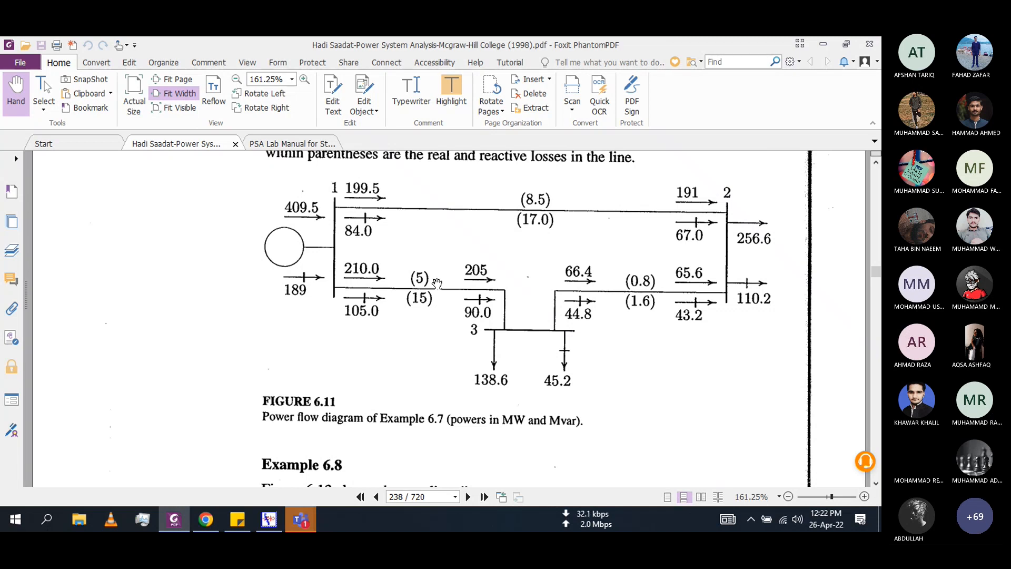
left_click(177, 525)
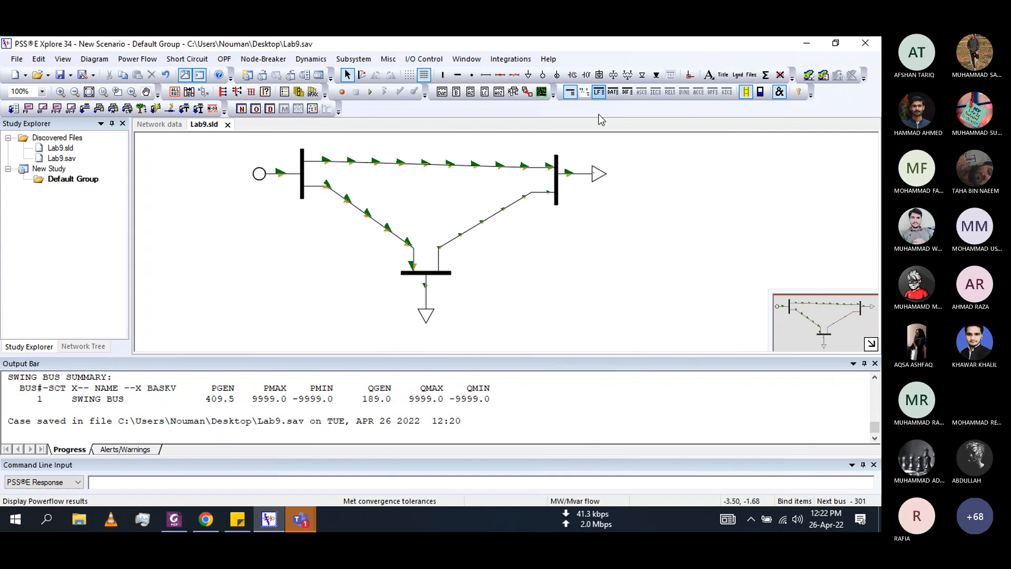
Show the impedance data on the Lab9.sld diagram in place of the power flow results, and stop the flow animation
left_click(614, 94)
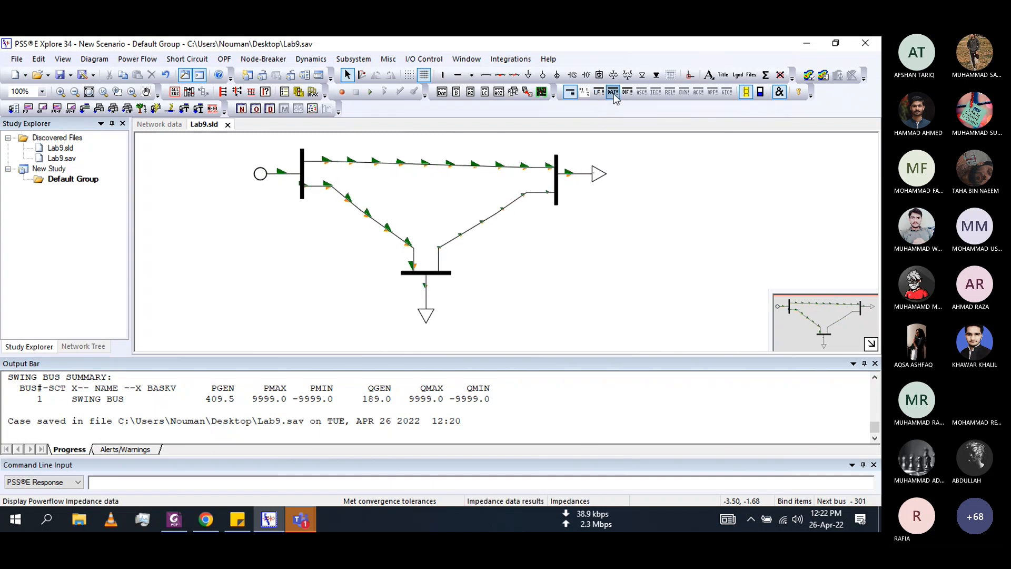
left_click(587, 93)
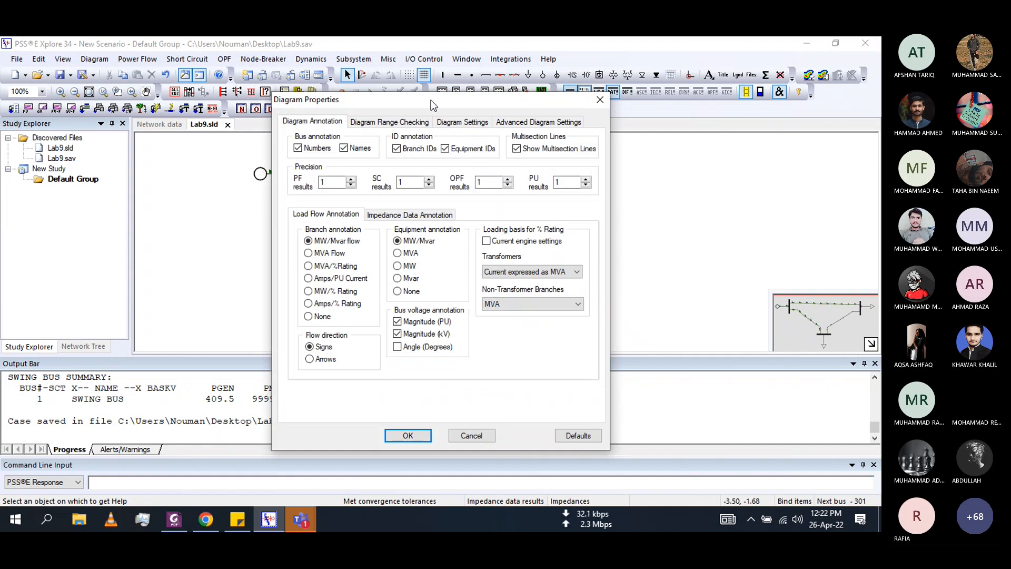
left_click(599, 106)
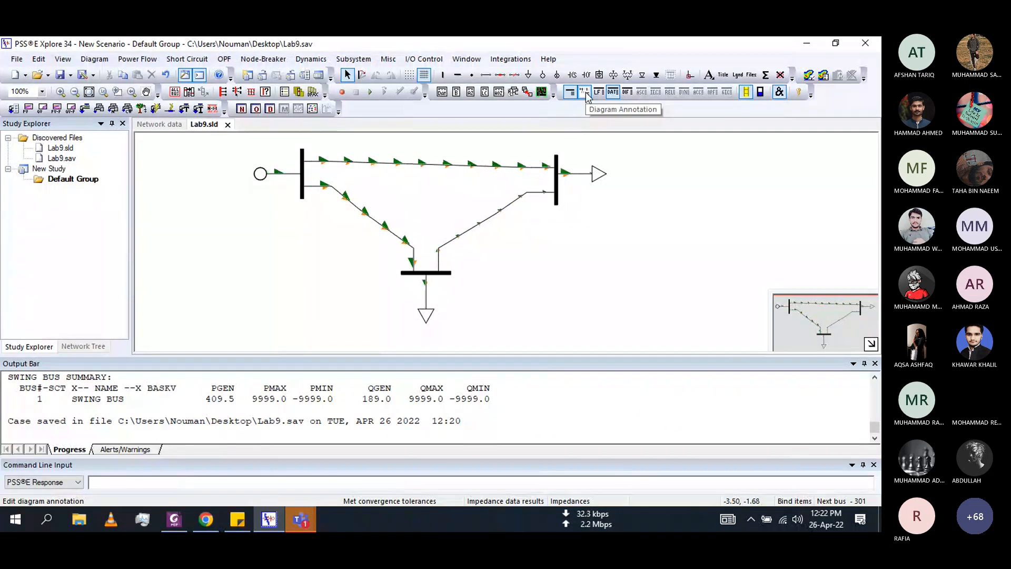
left_click(585, 94)
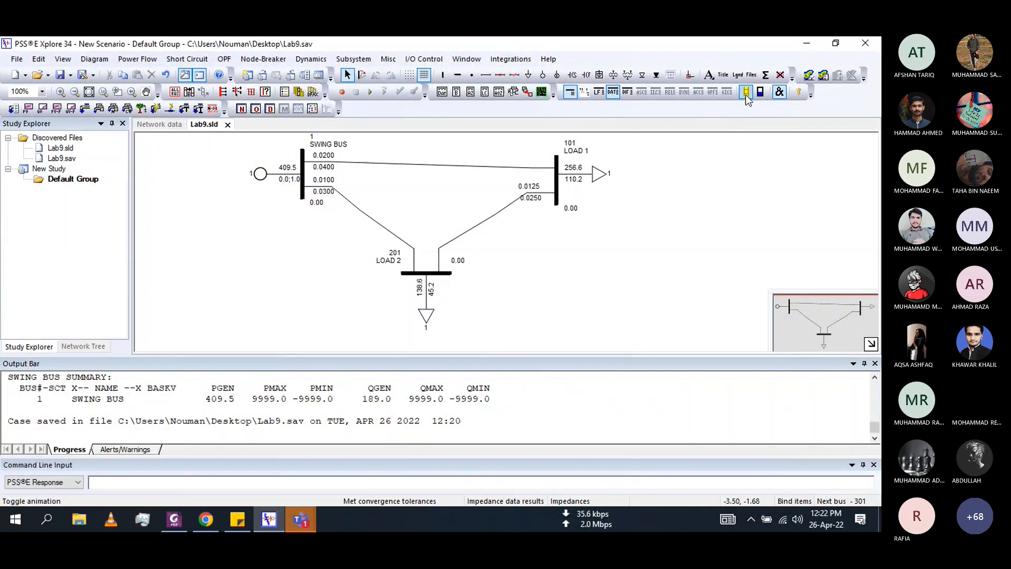
Set the load flow branch annotation to Amps/% Rating and turn off the impedance data display
left_click(584, 94)
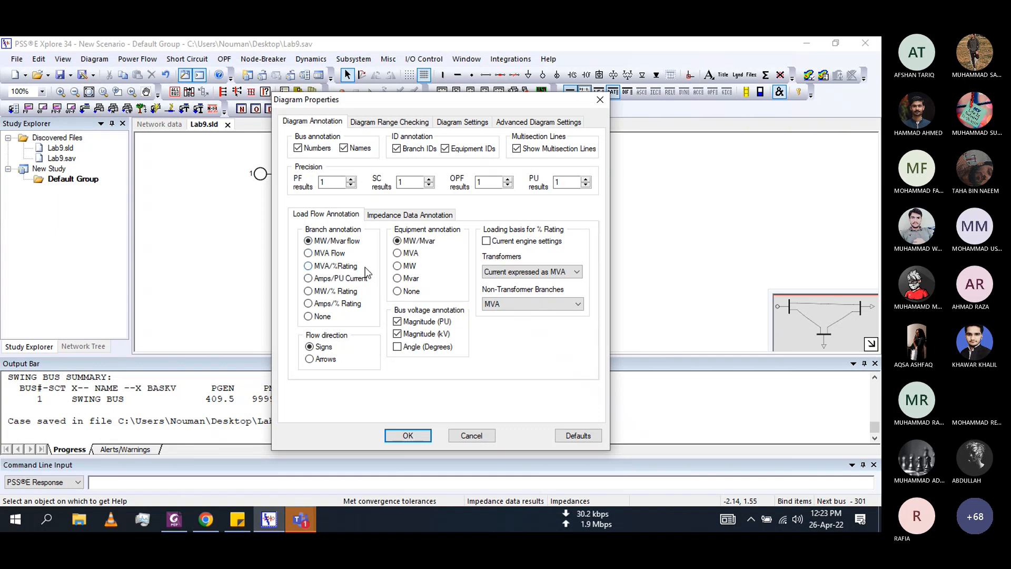
left_click(308, 304)
key("Return")
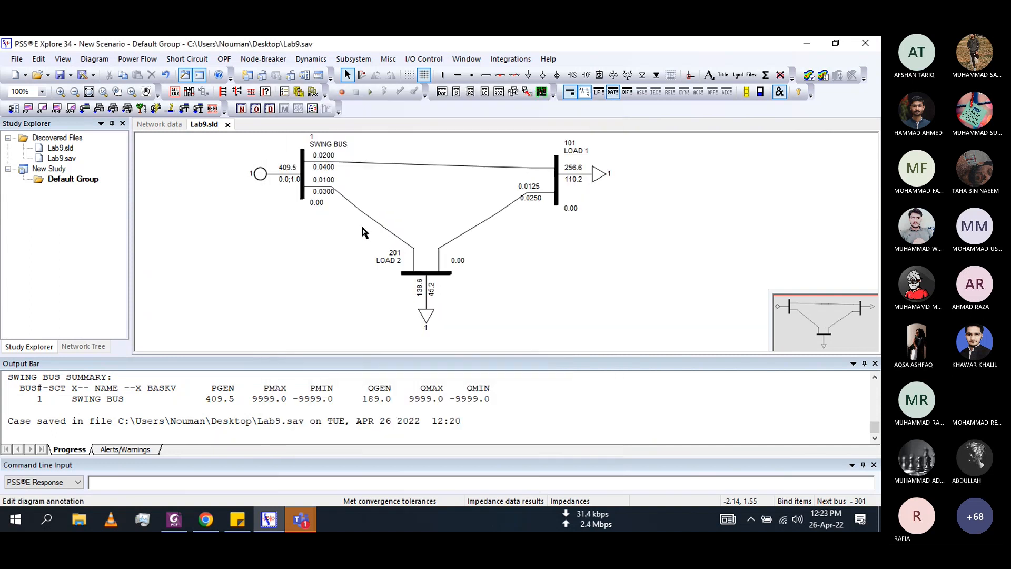
left_click(611, 95)
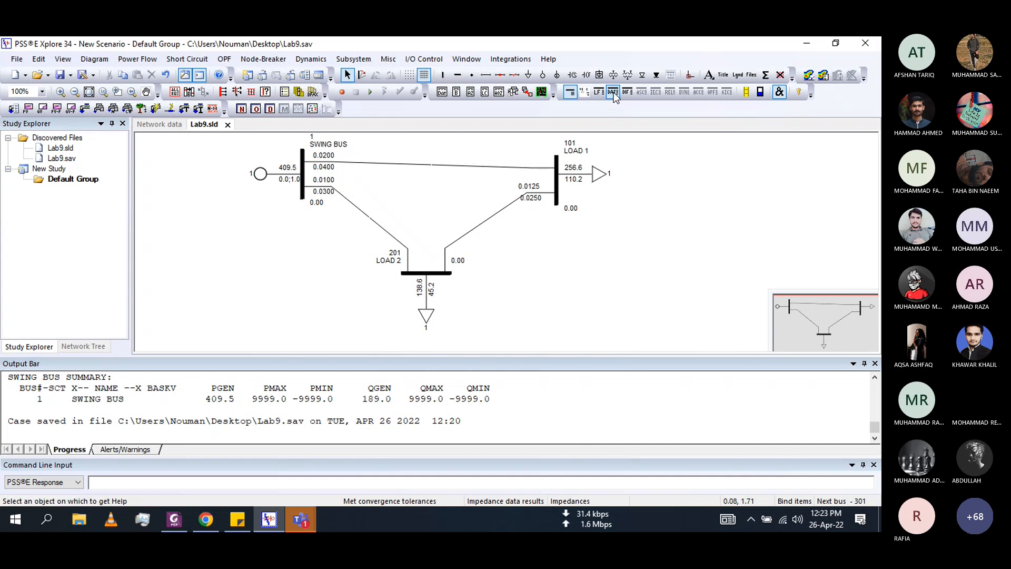
left_click(584, 92)
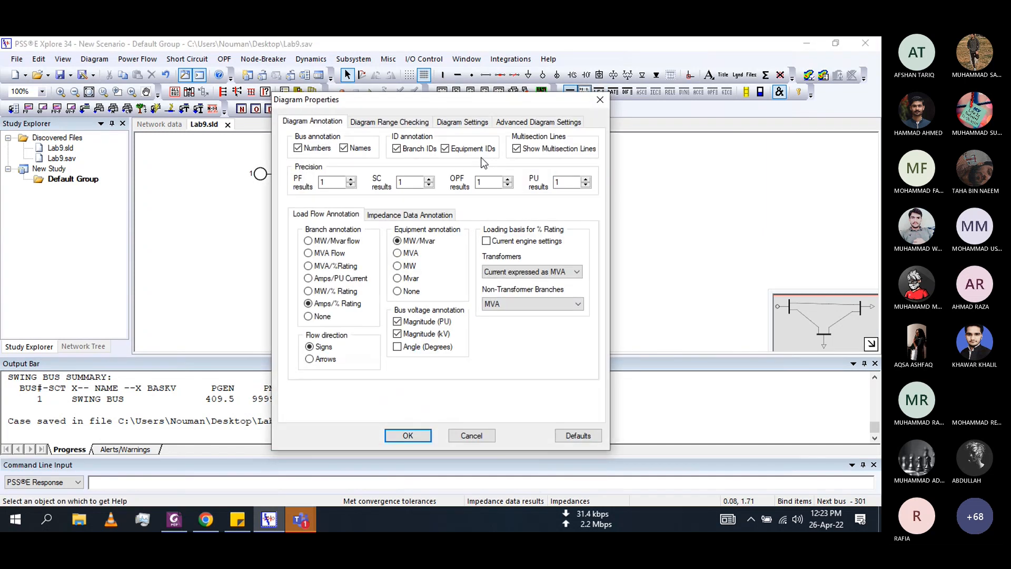
left_click(408, 436)
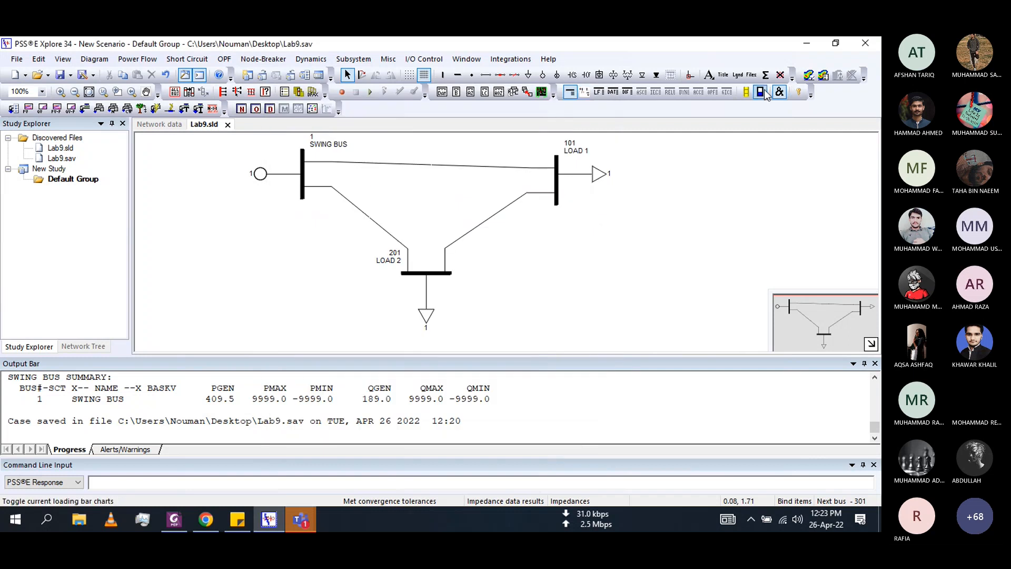
Show the power flow results with bus voltage angles in degrees, switching the flow animation on and off again
left_click(748, 94)
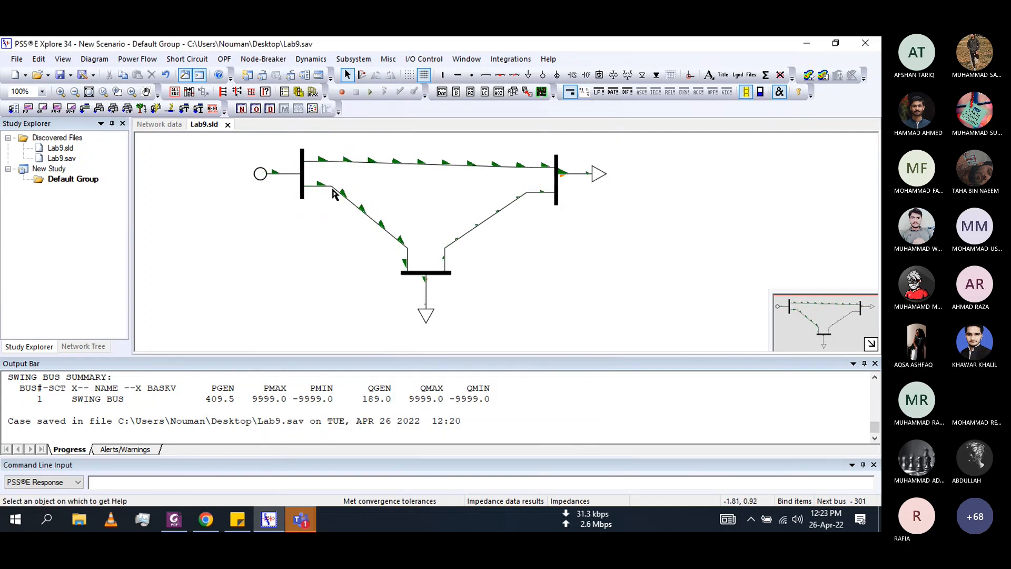
left_click(599, 93)
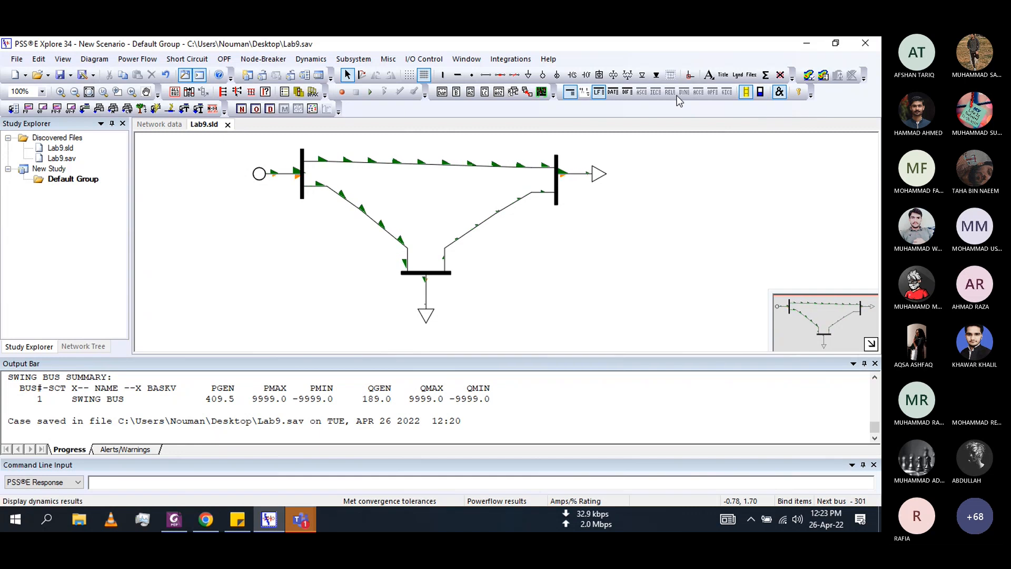
left_click(586, 95)
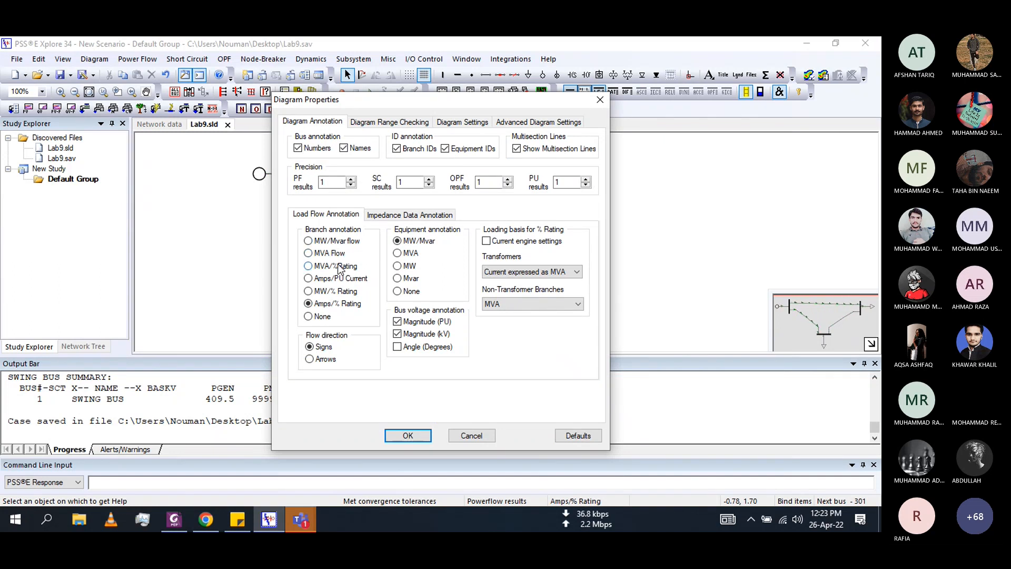
left_click(426, 350)
left_click(408, 435)
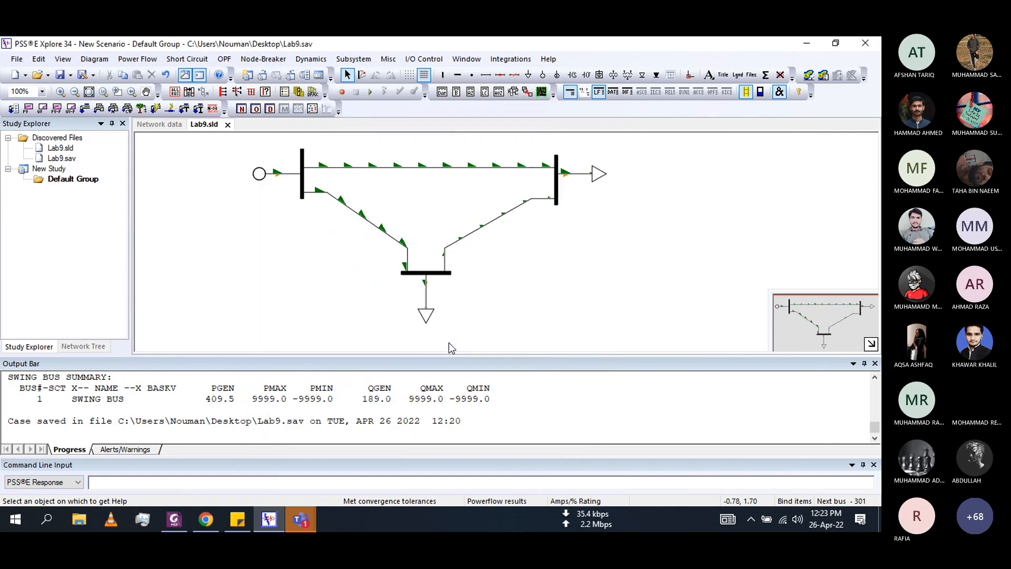
left_click(747, 93)
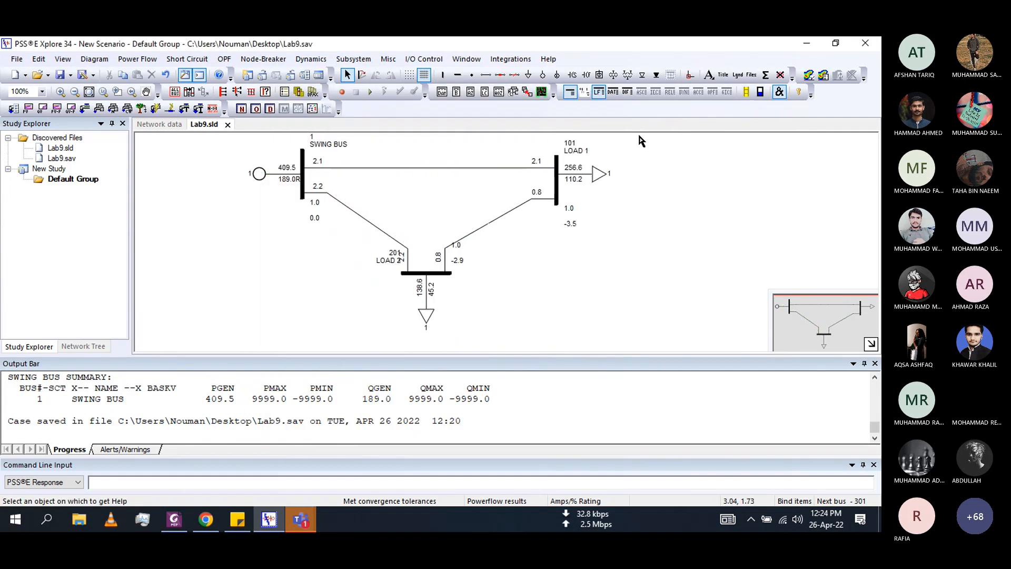
Try MVA Flow as the diagram's branch annotation, and return the annotation to MW/Mvar flow
left_click(585, 93)
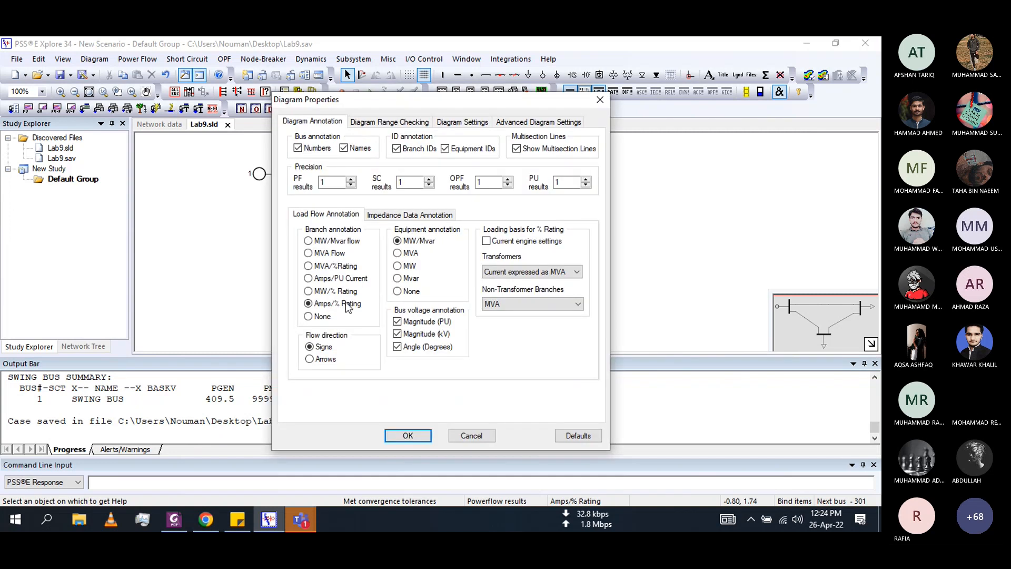
left_click(331, 257)
left_click(408, 435)
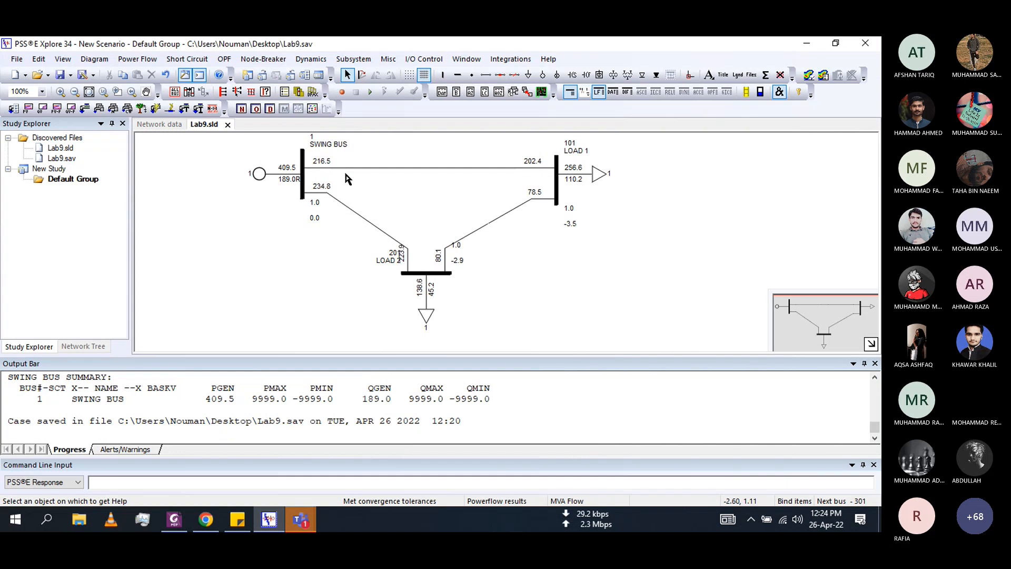
double_click(328, 245)
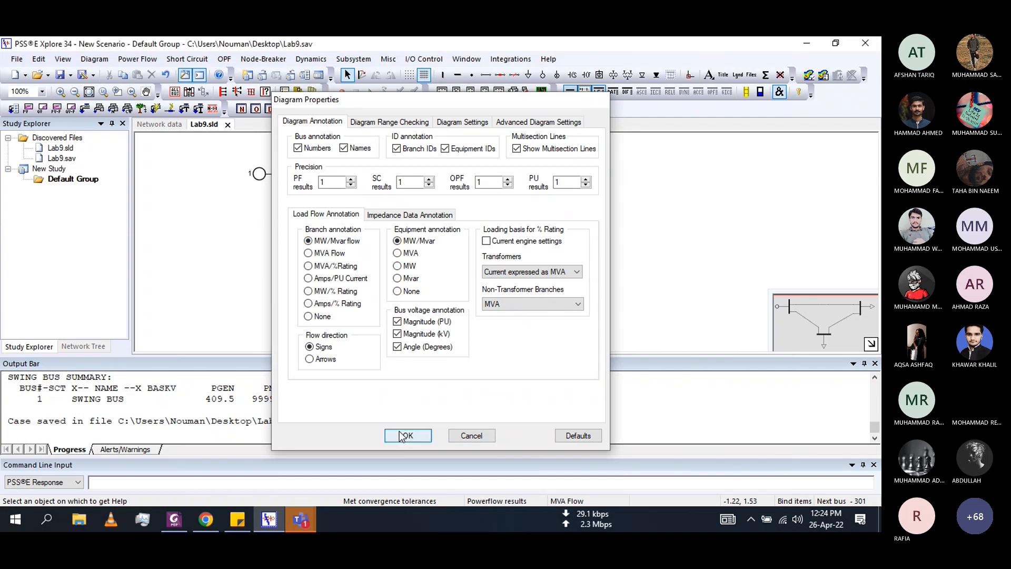
left_click(402, 434)
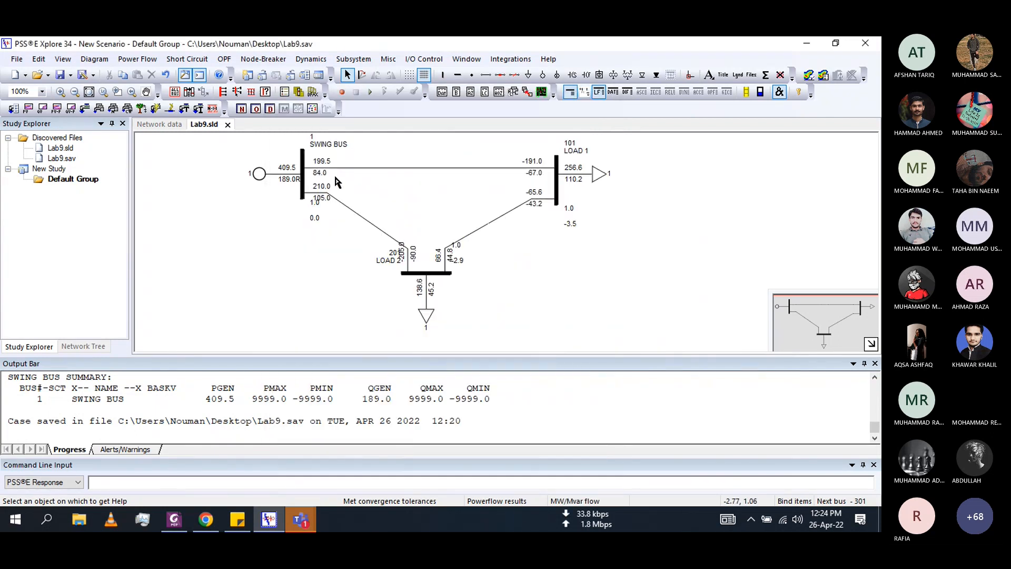
Compare the impedance data with the power flow results on the diagram, and review the load flow annotation options
left_click(612, 93)
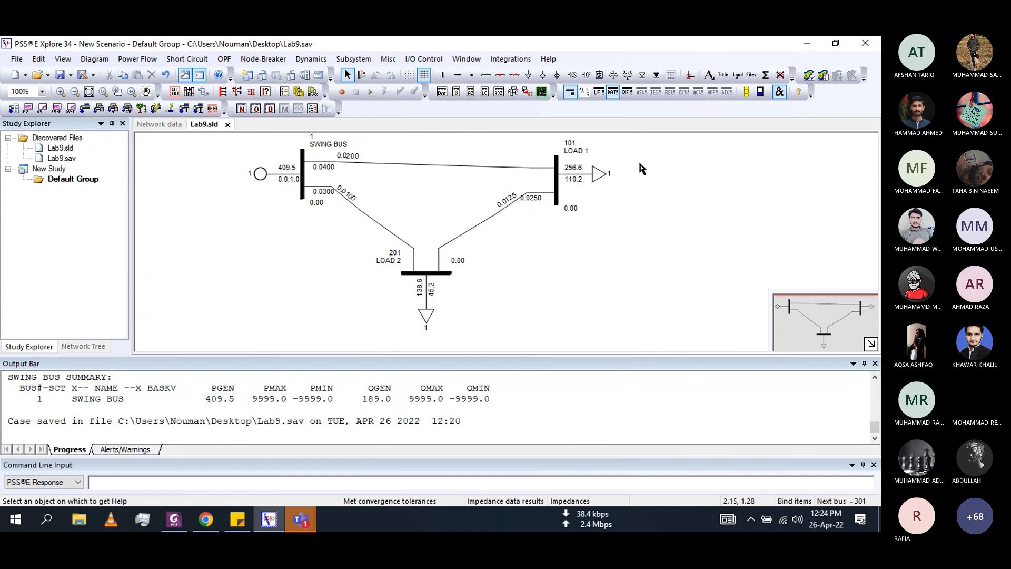
left_click(600, 94)
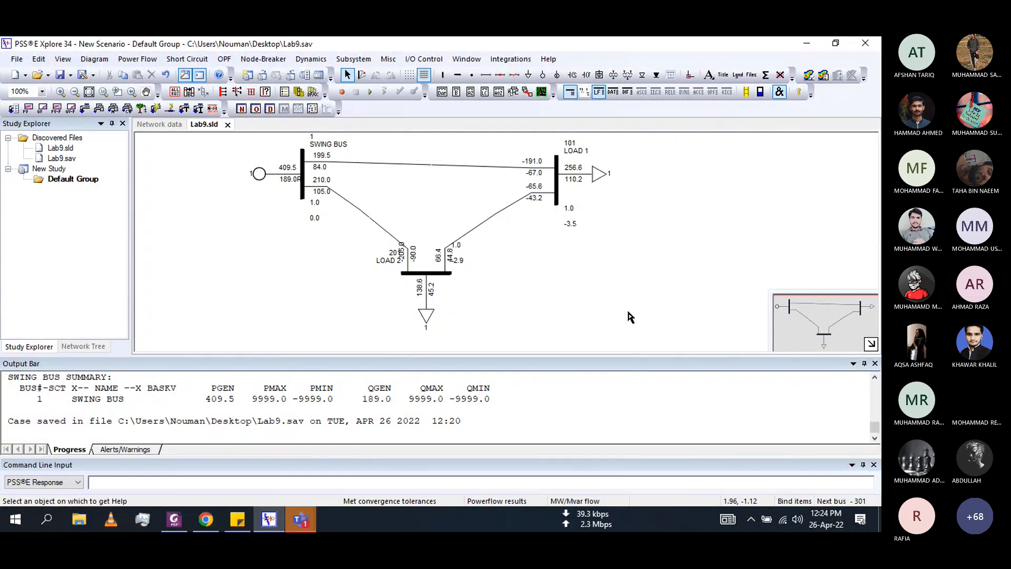
left_click(586, 93)
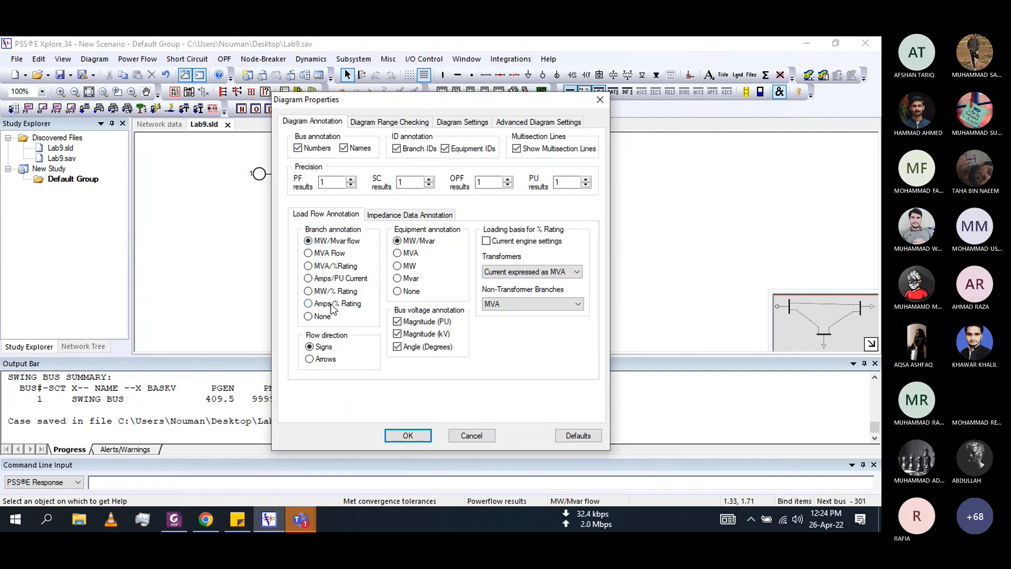
left_click(406, 435)
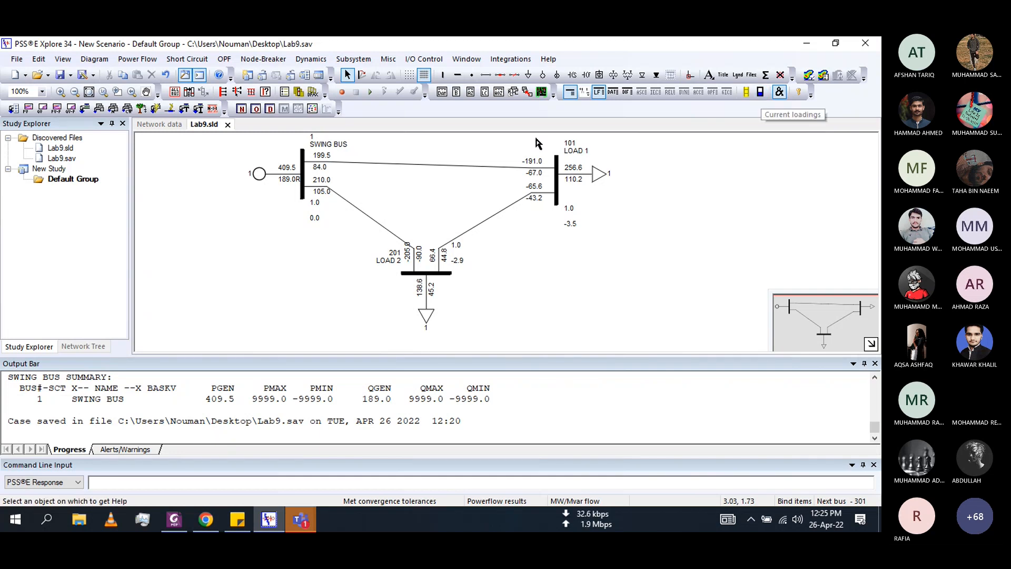
Review the ratings of the SWING BUS to LOAD 1 branch, and examine the current loading bar charts on the diagram
left_click(454, 165)
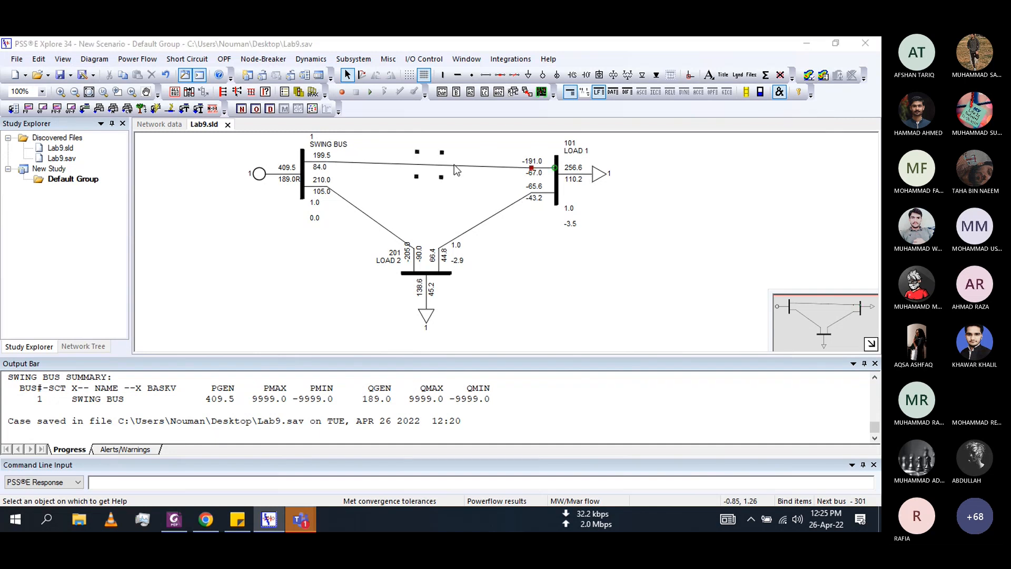
double_click(454, 165)
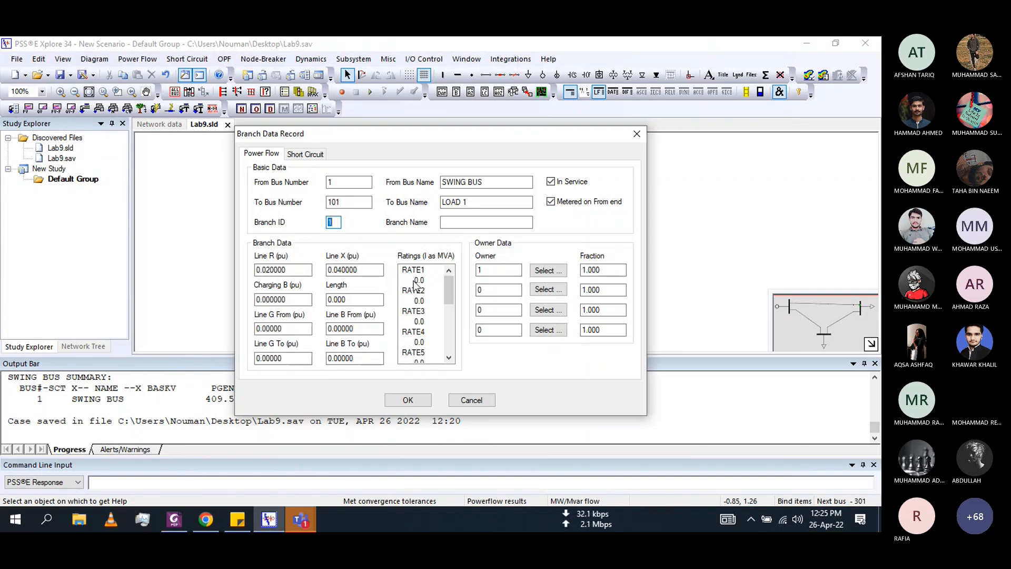
left_click(470, 400)
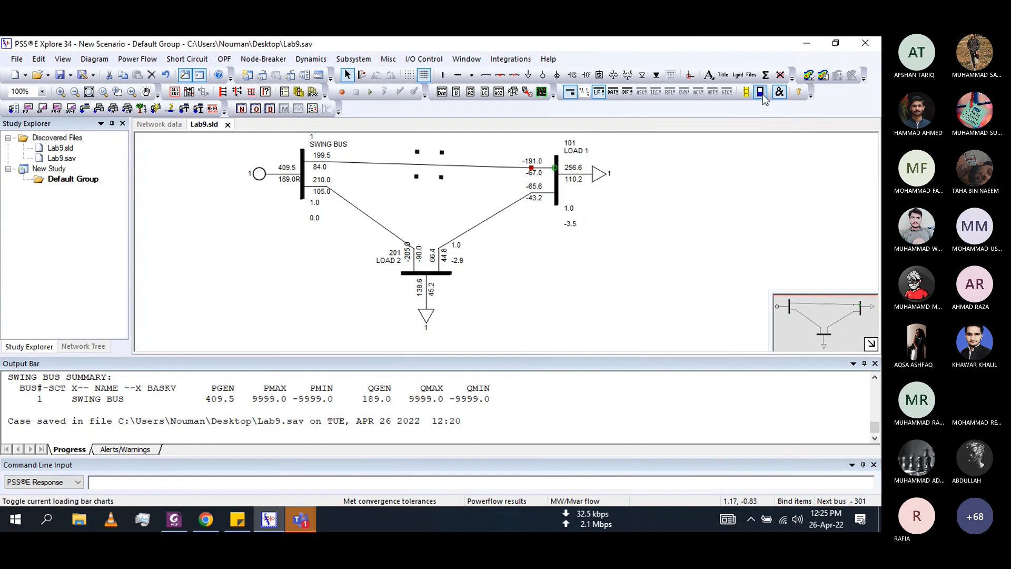
left_click(760, 93)
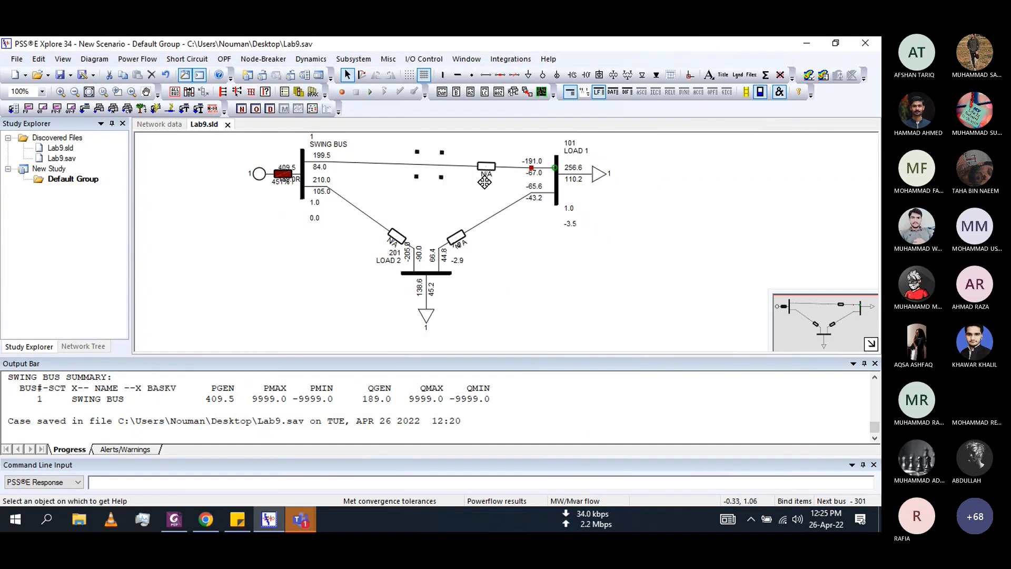
left_click(760, 93)
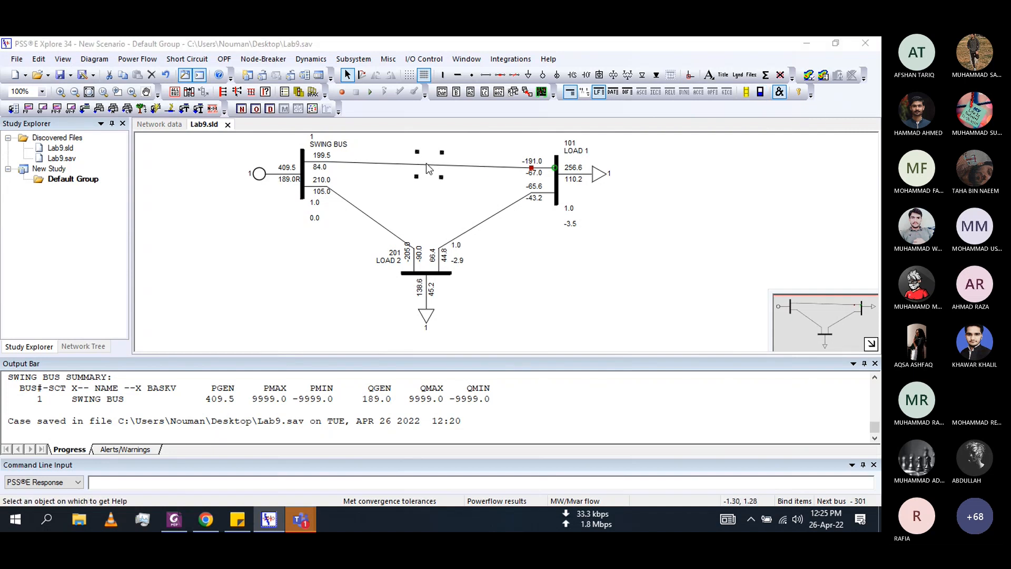
Set RATE1 of the SWING BUS to LOAD 1 branch to 500 MVA and check its loading bar chart on the diagram
double_click(426, 162)
left_click(419, 280)
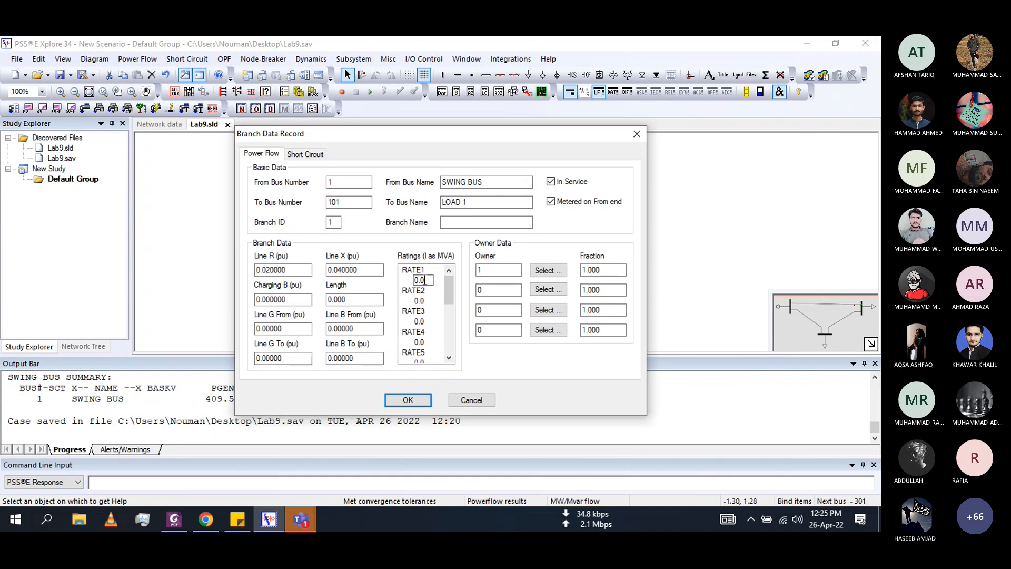
type("500")
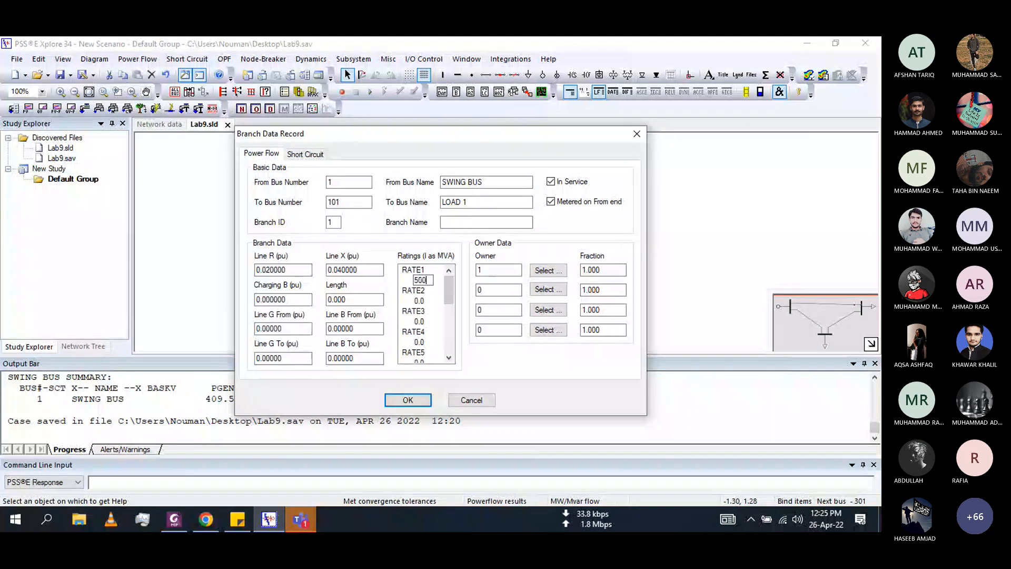
left_click_drag(394, 131, 385, 228)
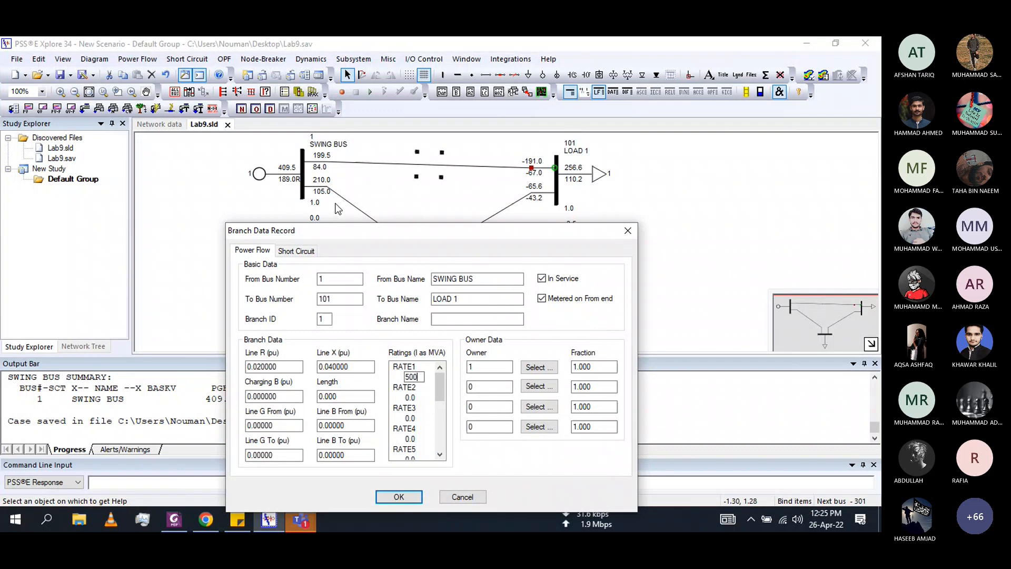
left_click_drag(362, 230, 335, 79)
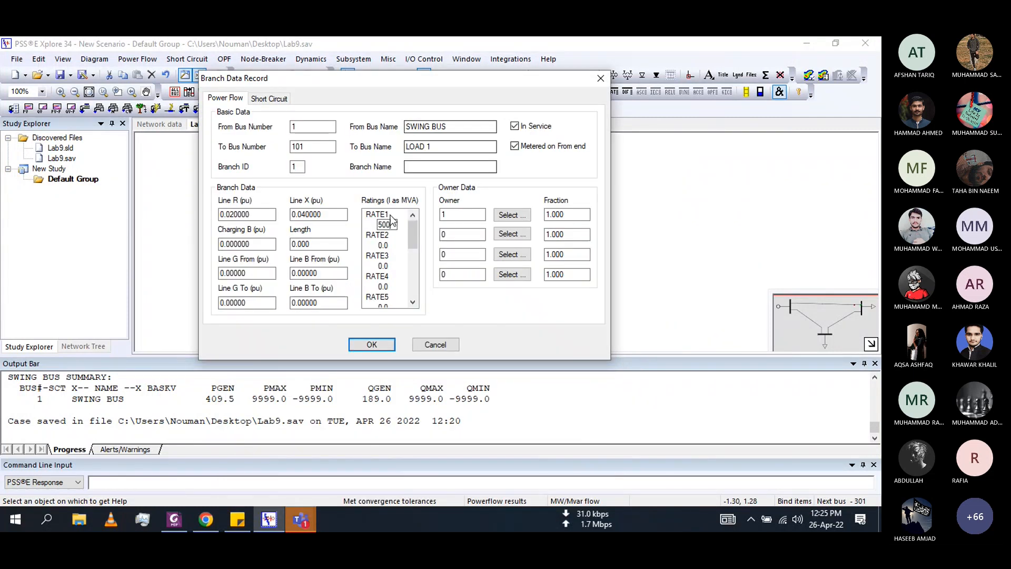
key("Return")
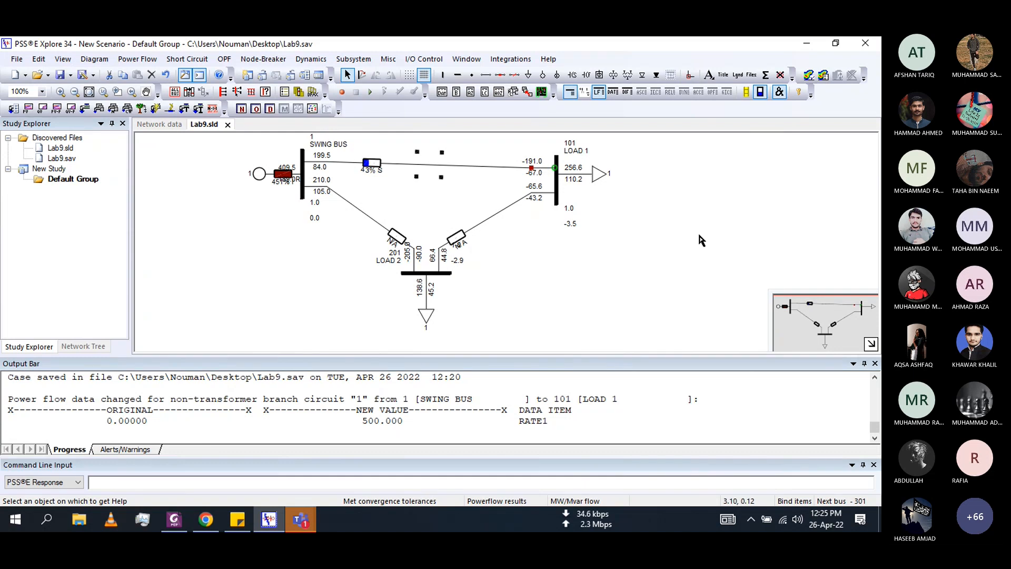
left_click(759, 95)
Reset RATE1 of the SWING BUS to LOAD 1 branch to 0
double_click(429, 165)
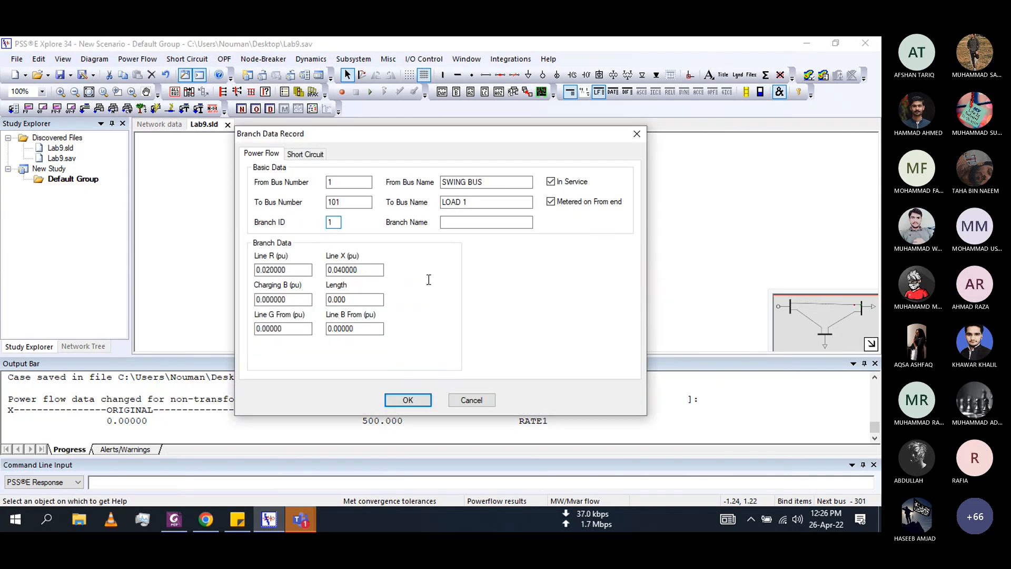
left_click(405, 279)
type("0")
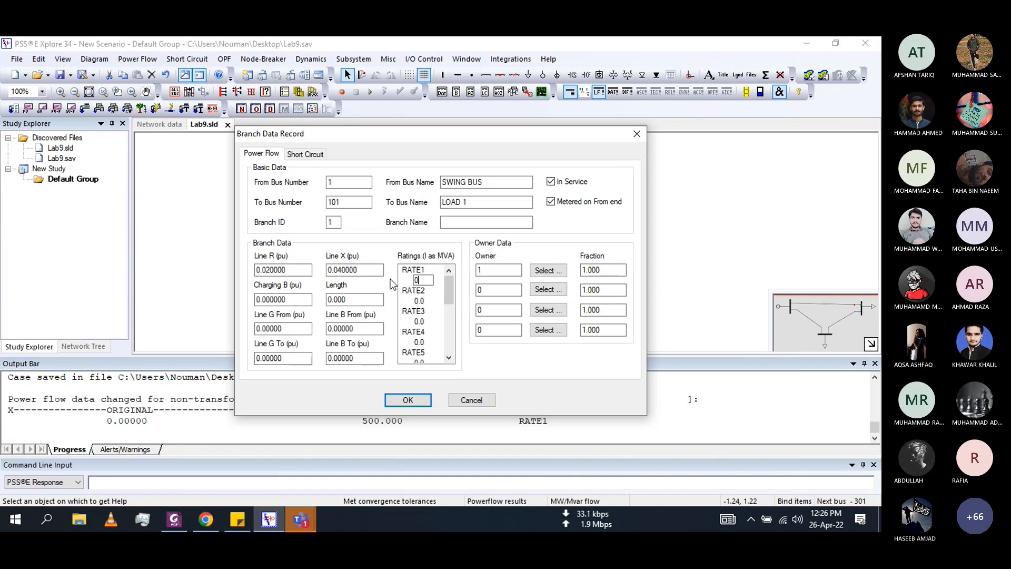
left_click(409, 400)
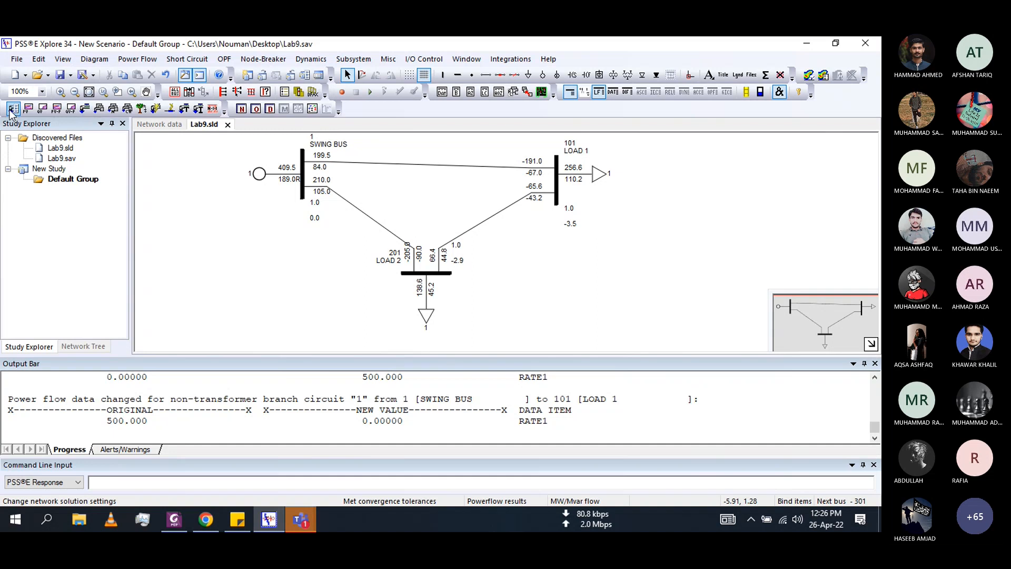
Solve the power flow again, and review the General and Newton solution parameters without changing them
left_click(86, 111)
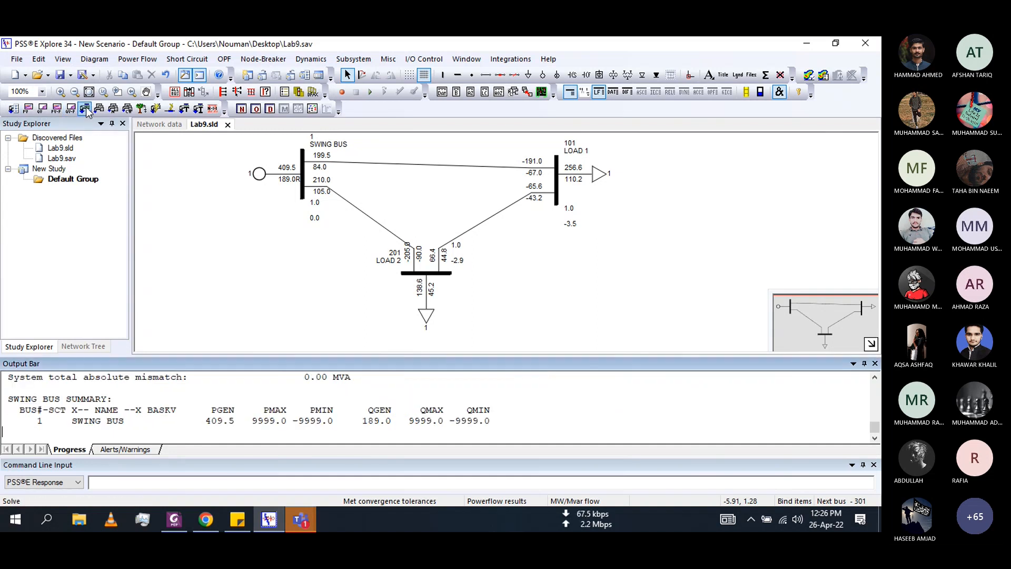
left_click(131, 63)
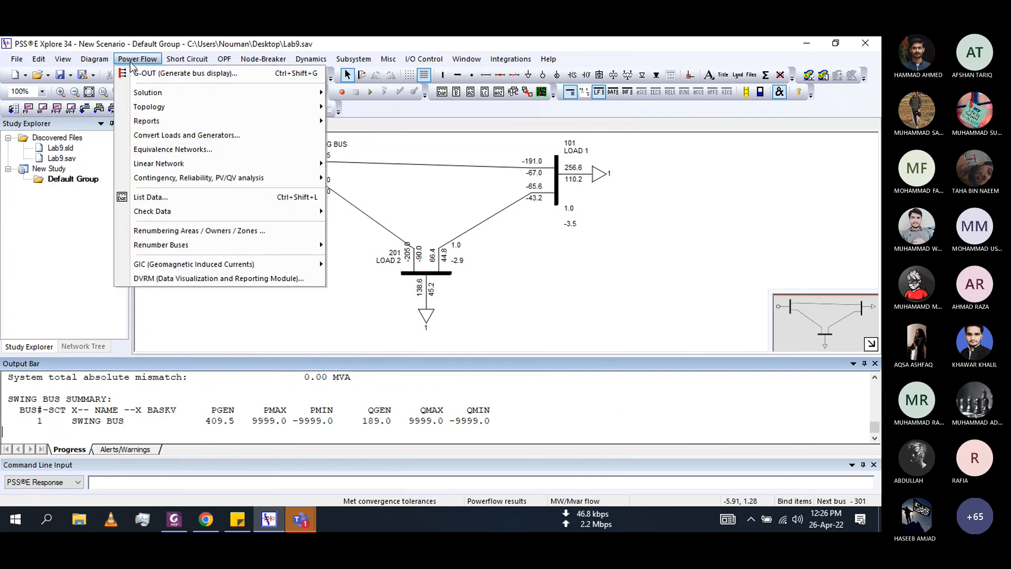
mouse_move(247, 93)
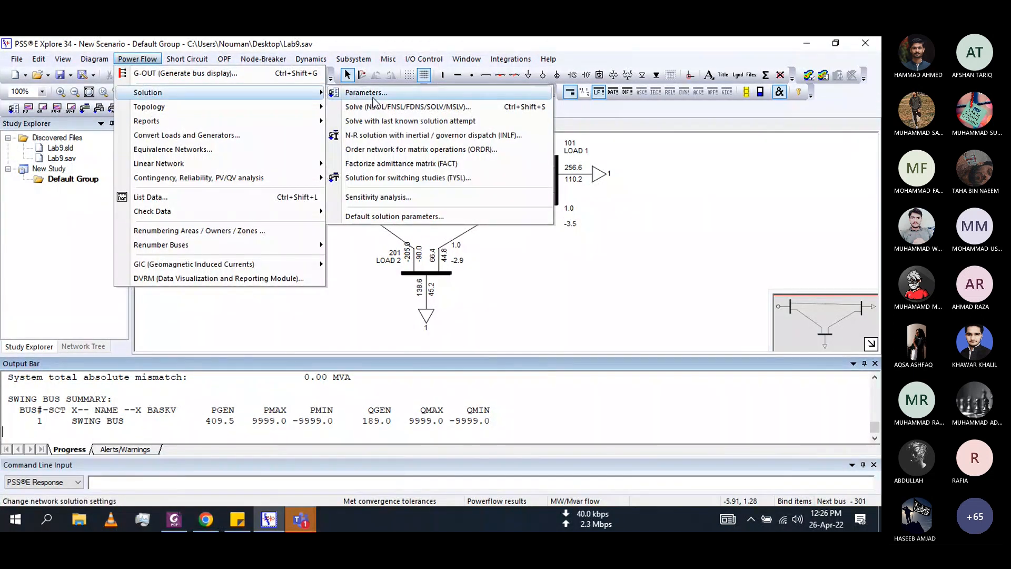
left_click(374, 94)
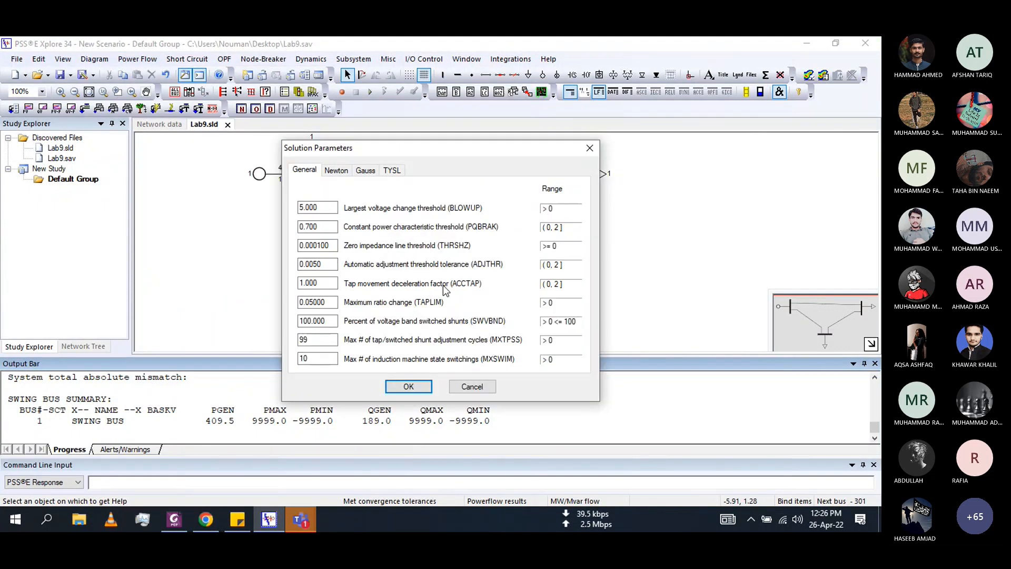
left_click(337, 170)
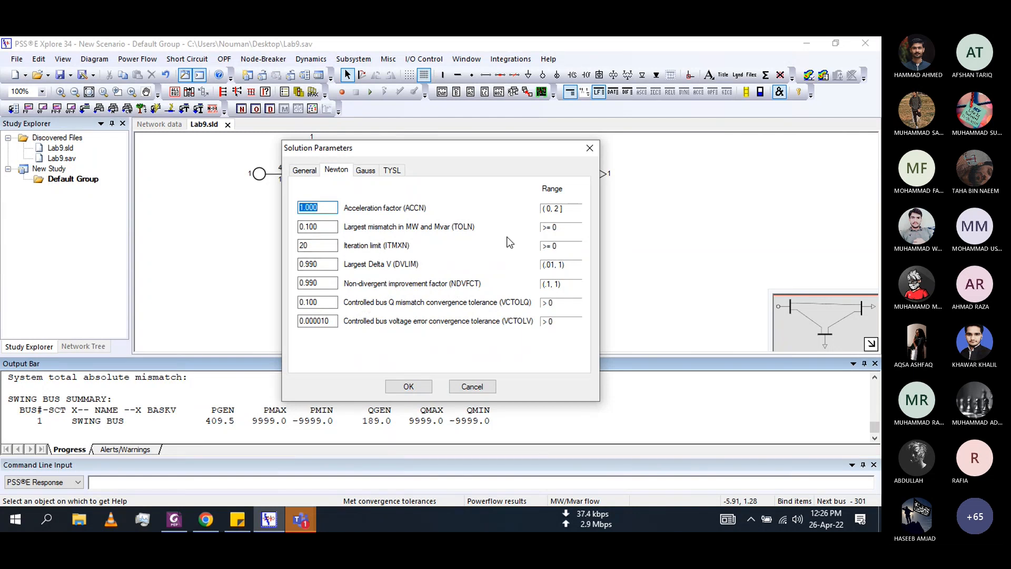
left_click(414, 390)
Review the load flow solution methods and solve the case with the Gauss-Seidel method, keeping the Do not Flat Start option
left_click(145, 62)
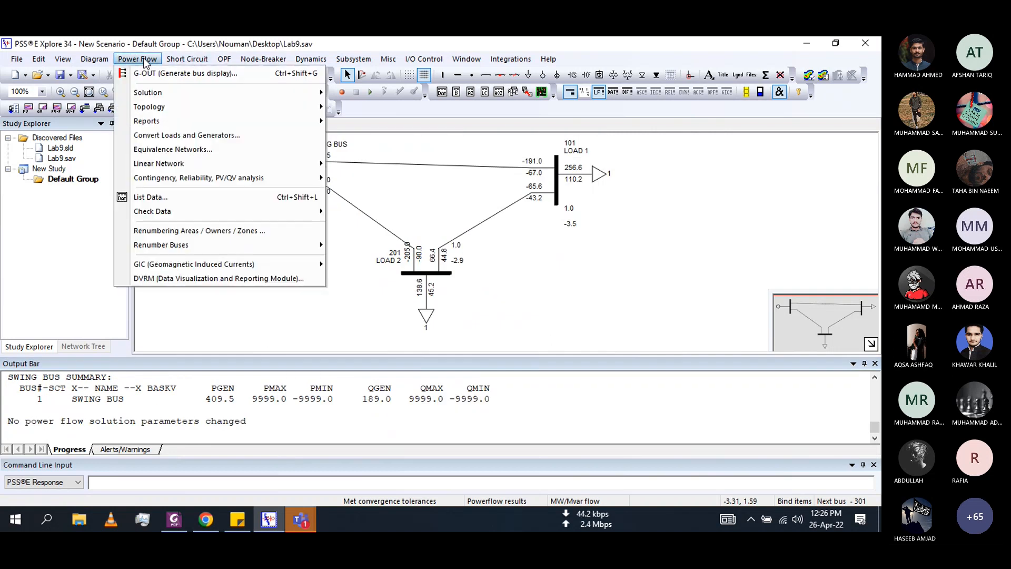
mouse_move(143, 93)
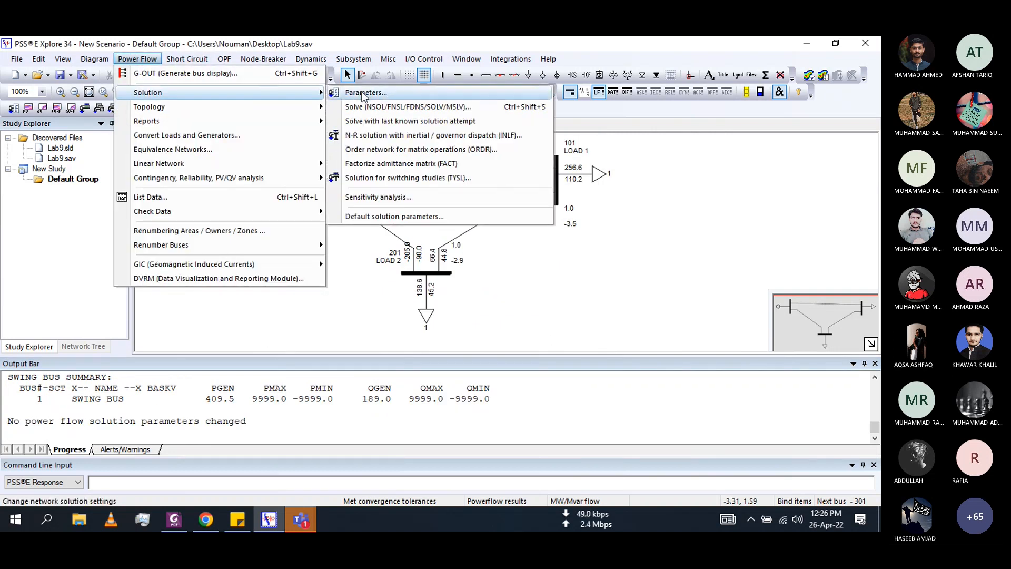
left_click(366, 107)
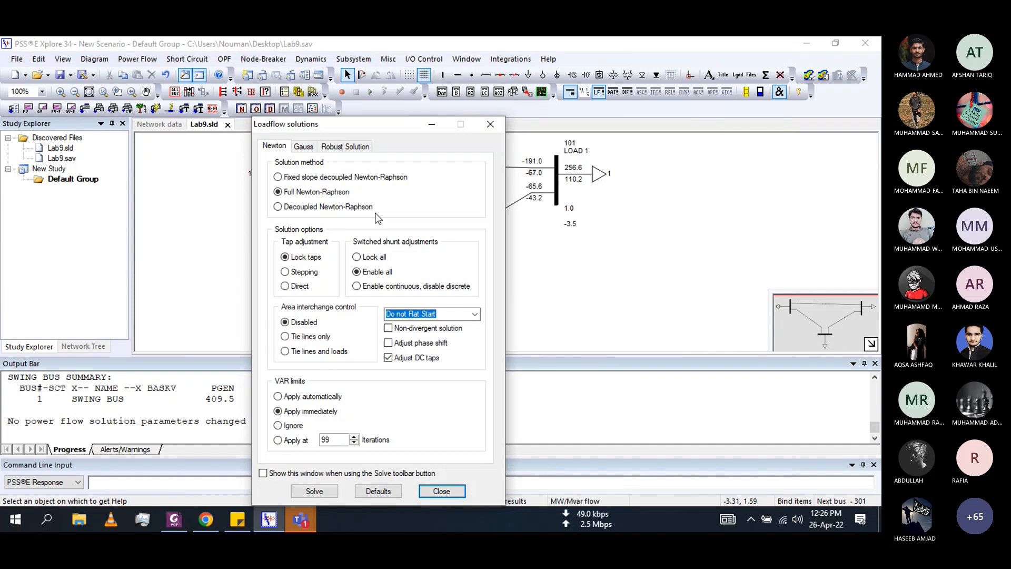
left_click_drag(327, 125, 338, 154)
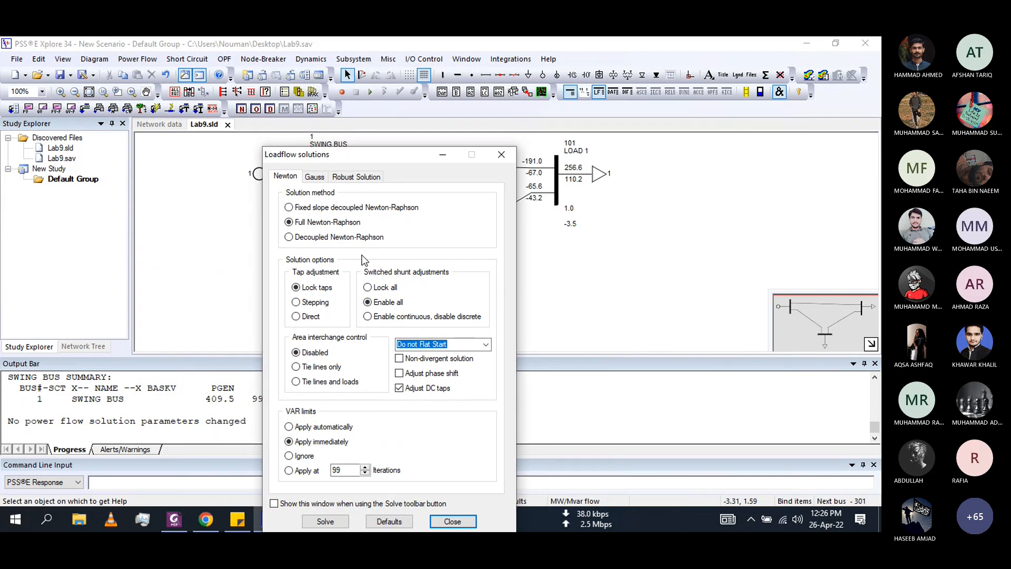
left_click(316, 178)
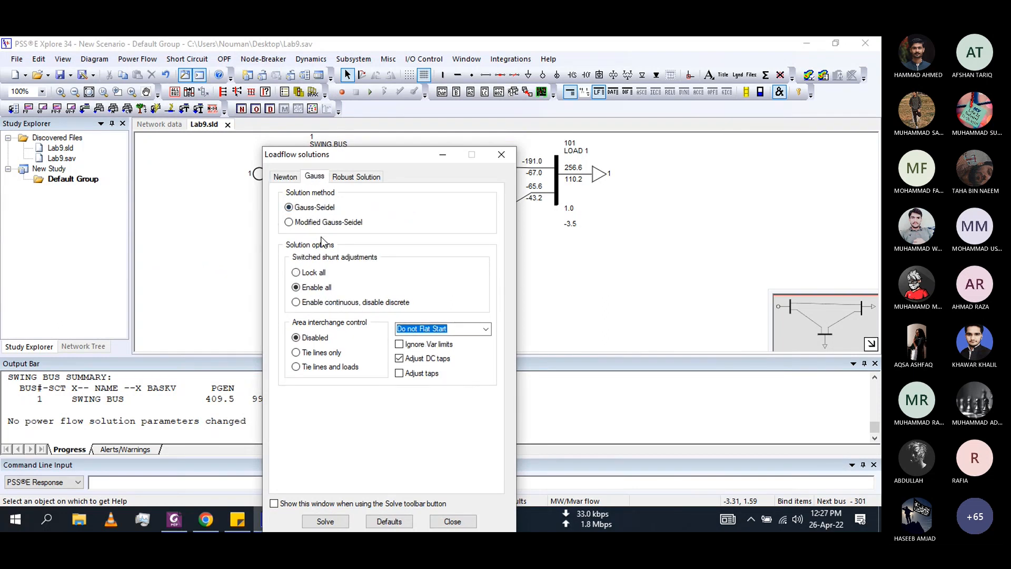
left_click_drag(342, 156, 285, 107)
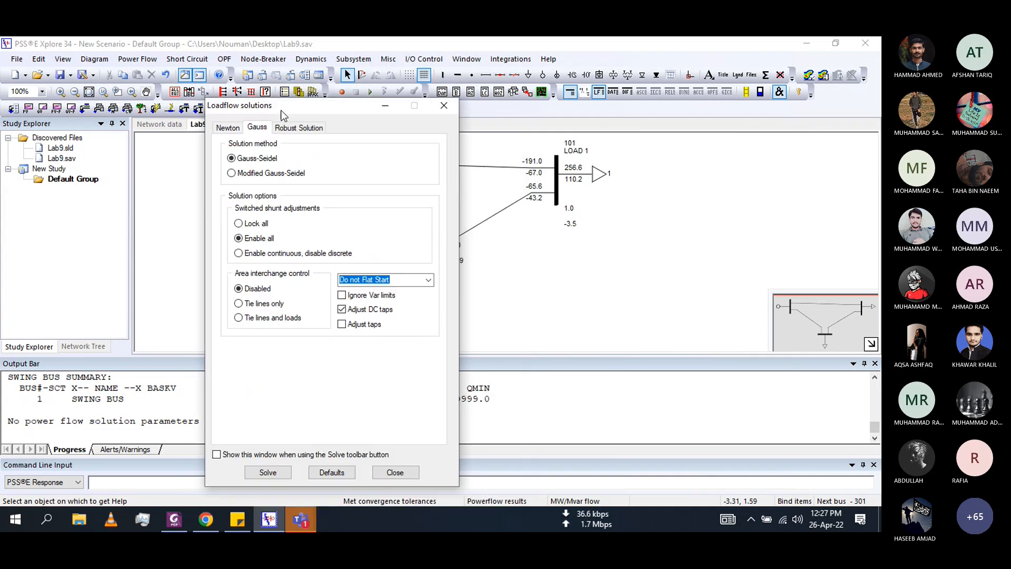
left_click(266, 473)
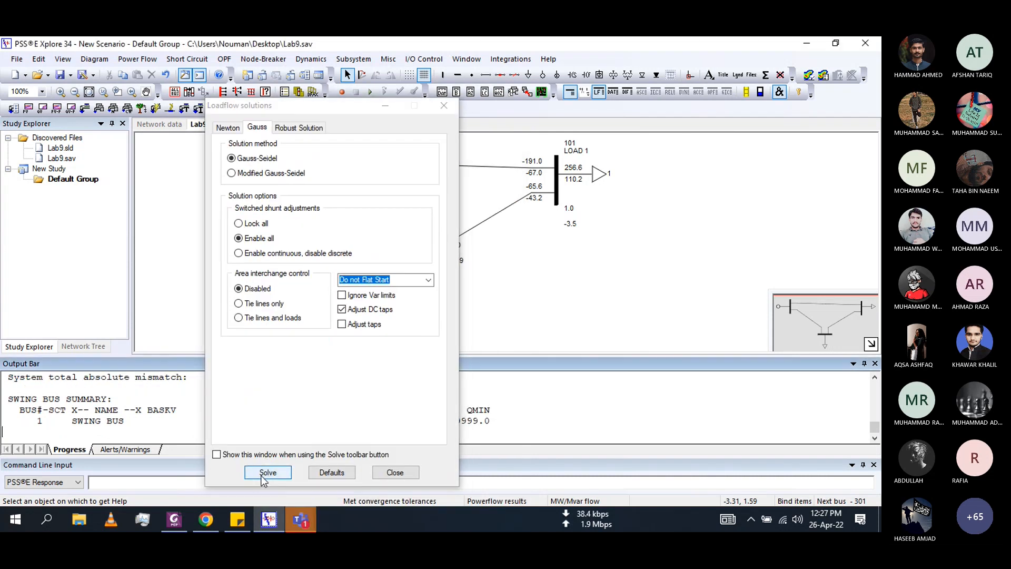
left_click(396, 472)
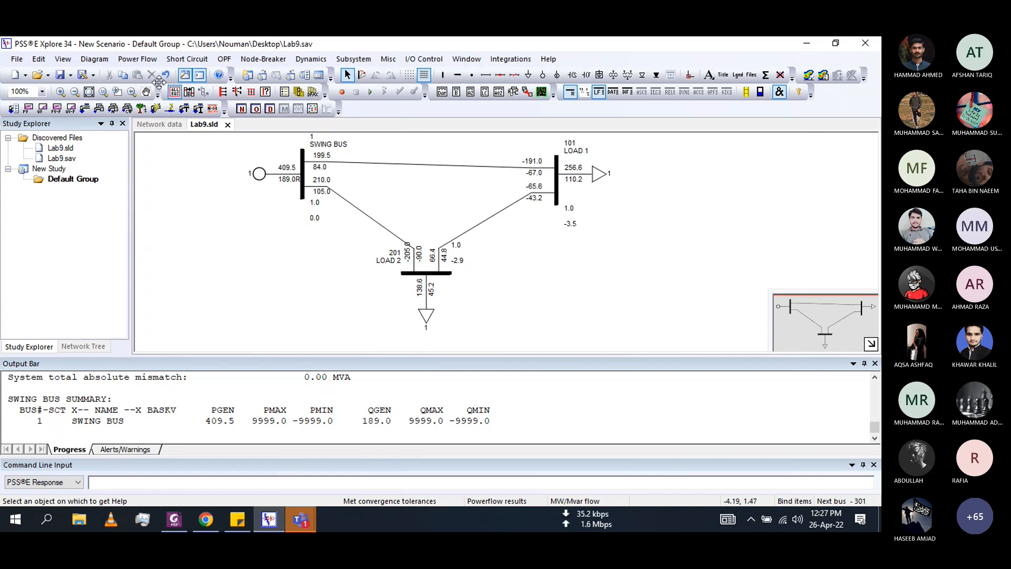
Examine the Newton load flow solution options, including the solution method and VAR limits, without solving
left_click(138, 59)
mouse_move(147, 92)
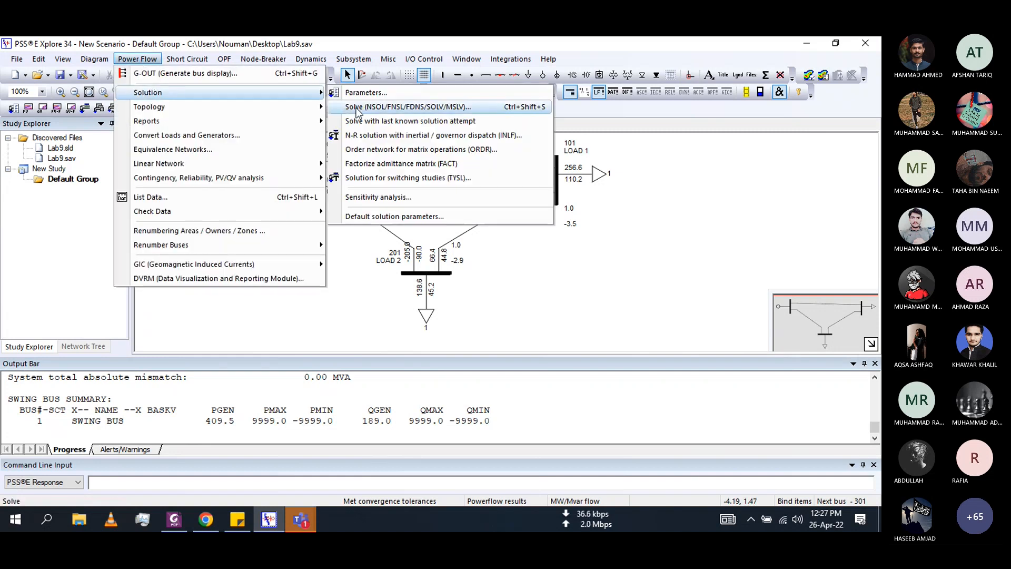
left_click(371, 107)
left_click(237, 128)
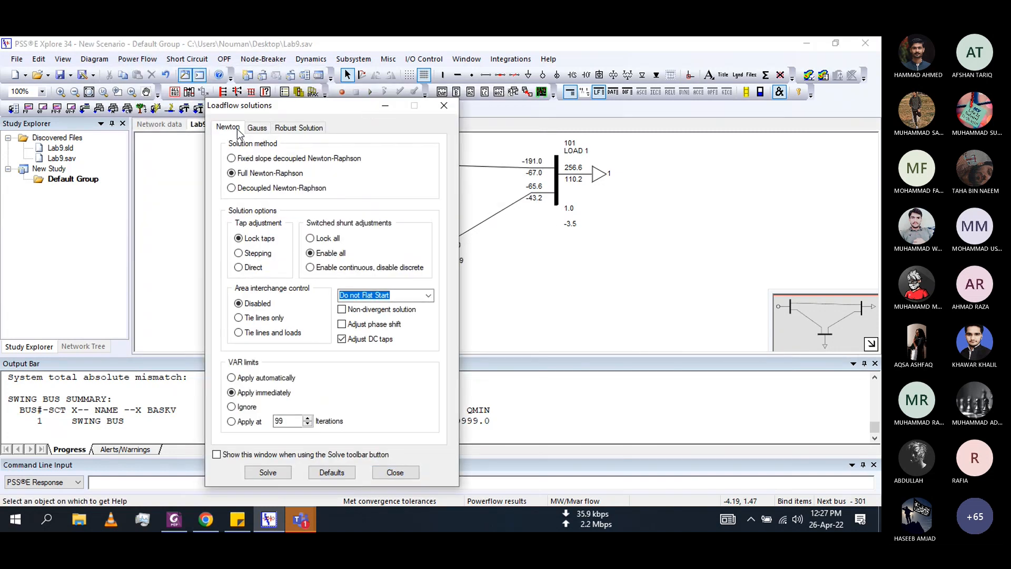
left_click_drag(261, 108, 285, 154)
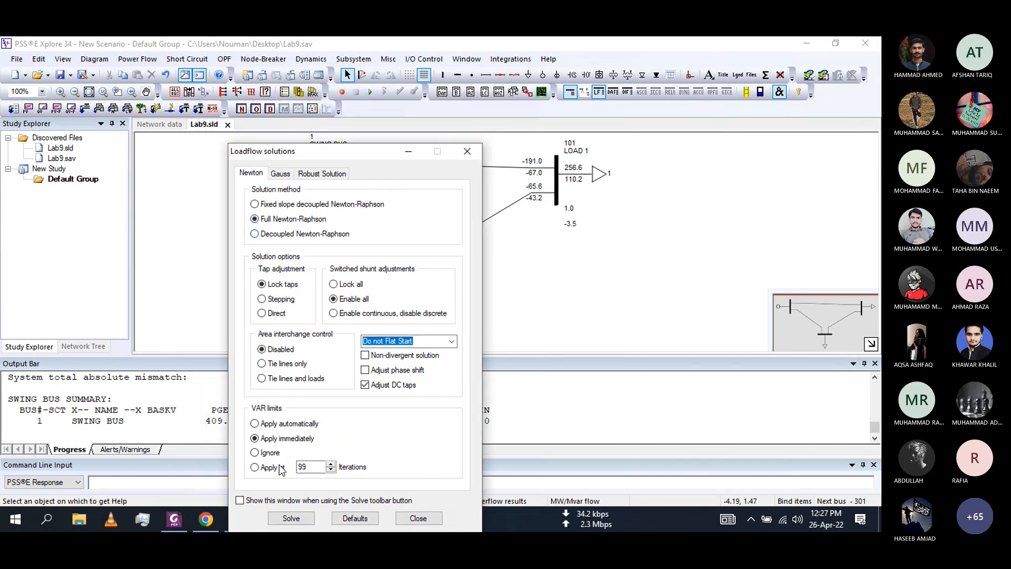
left_click(468, 153)
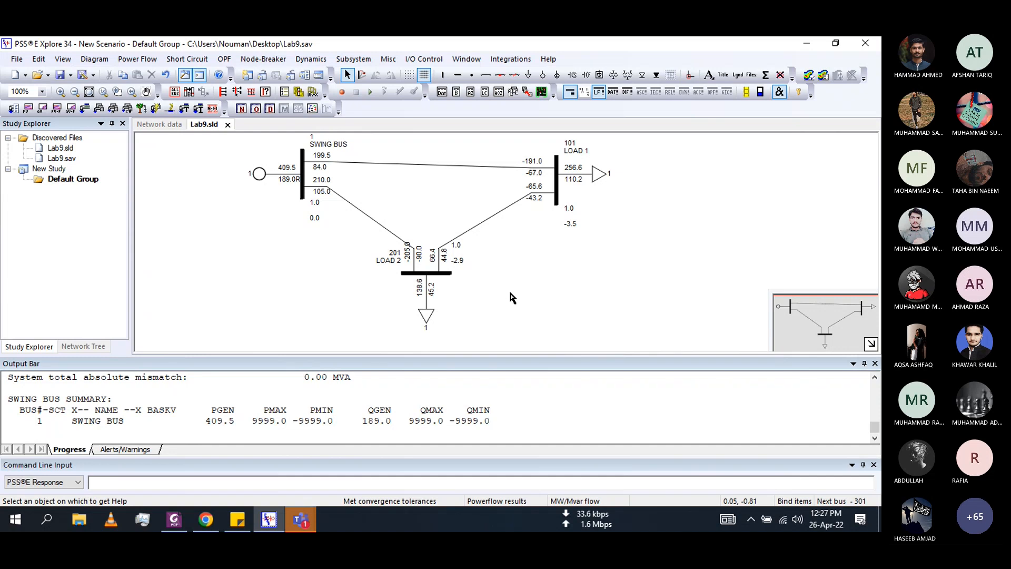
Switch to the textbook PDF in Foxit PhantomPDF, read Example 6.8, and compare Figure 6.12 with Example 6.7's one-line diagram
left_click(174, 520)
scroll(395, 315, "down", 5)
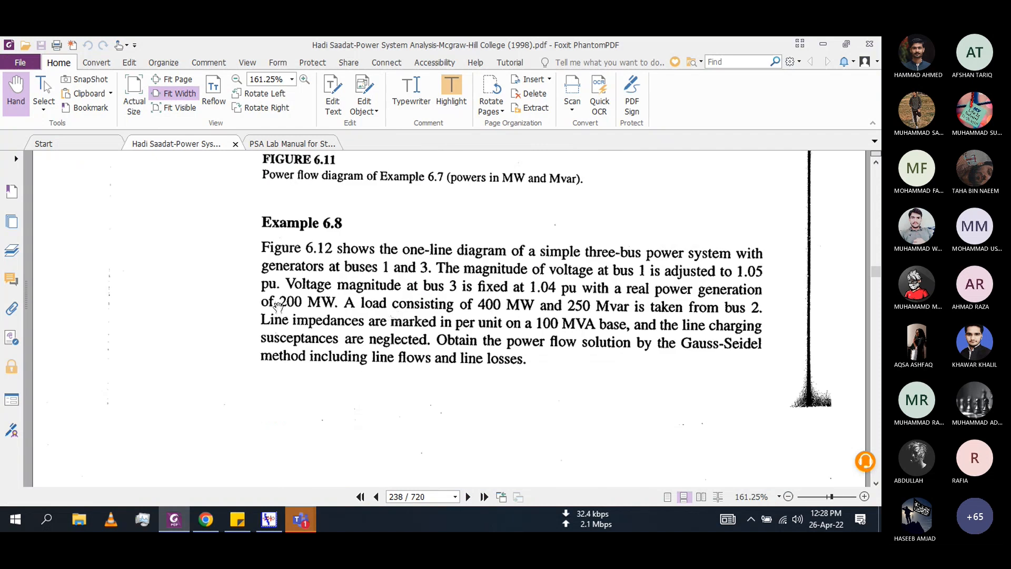
scroll(390, 369, "down", 8)
scroll(382, 378, "down", 3)
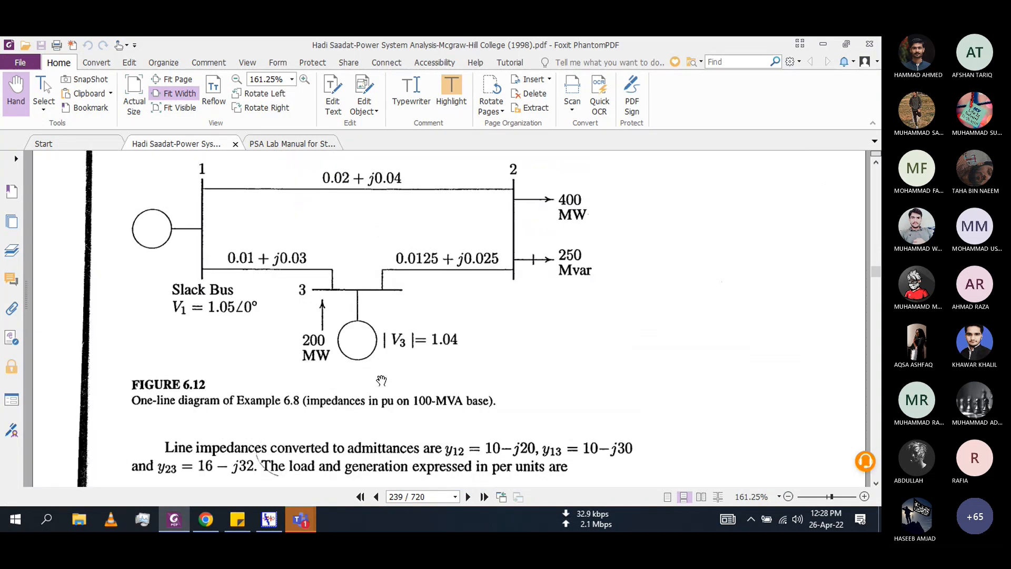
scroll(381, 384, "up", 1)
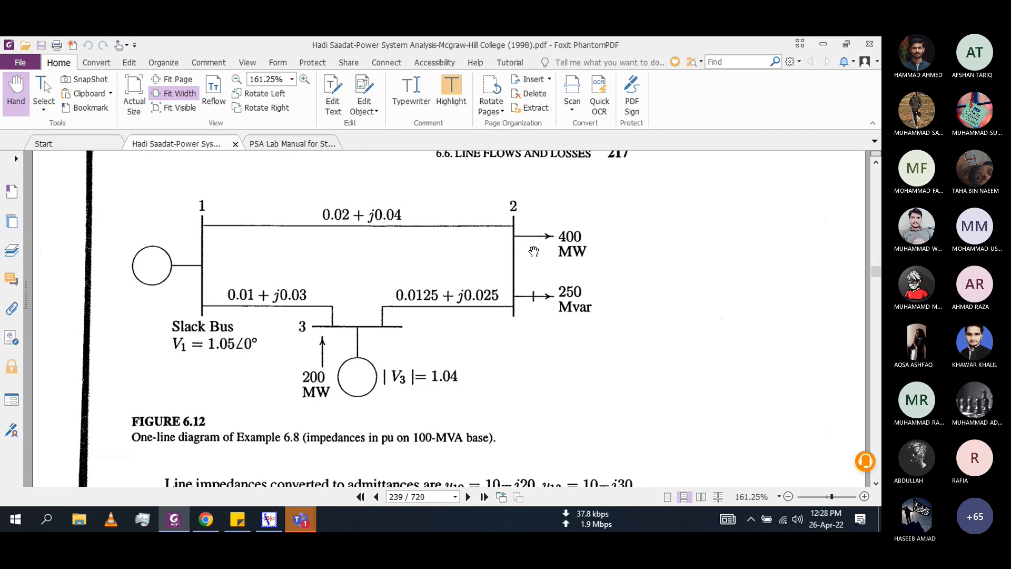
scroll(534, 251, "up", 10)
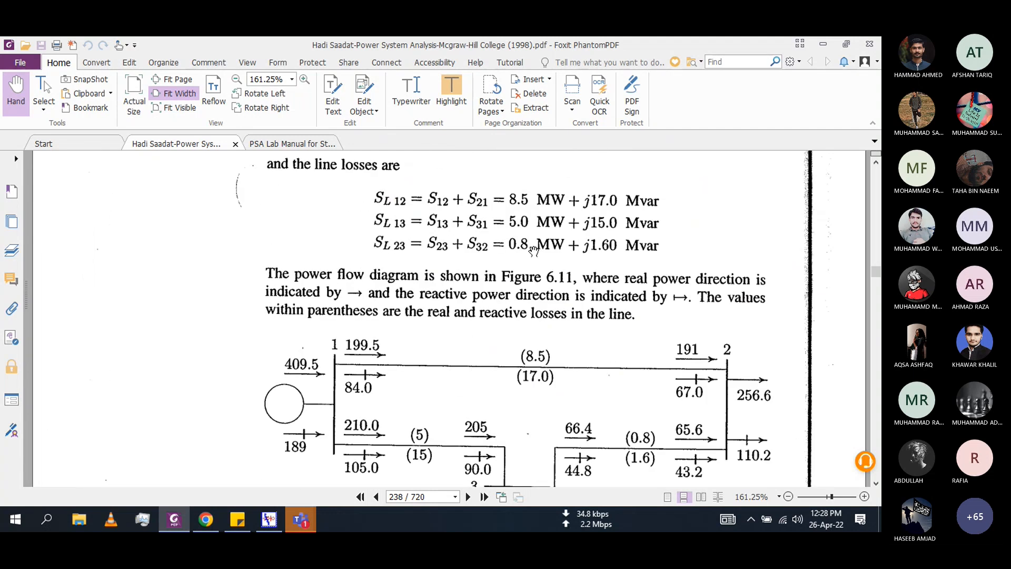
scroll(533, 252, "up", 15)
scroll(533, 251, "down", 3)
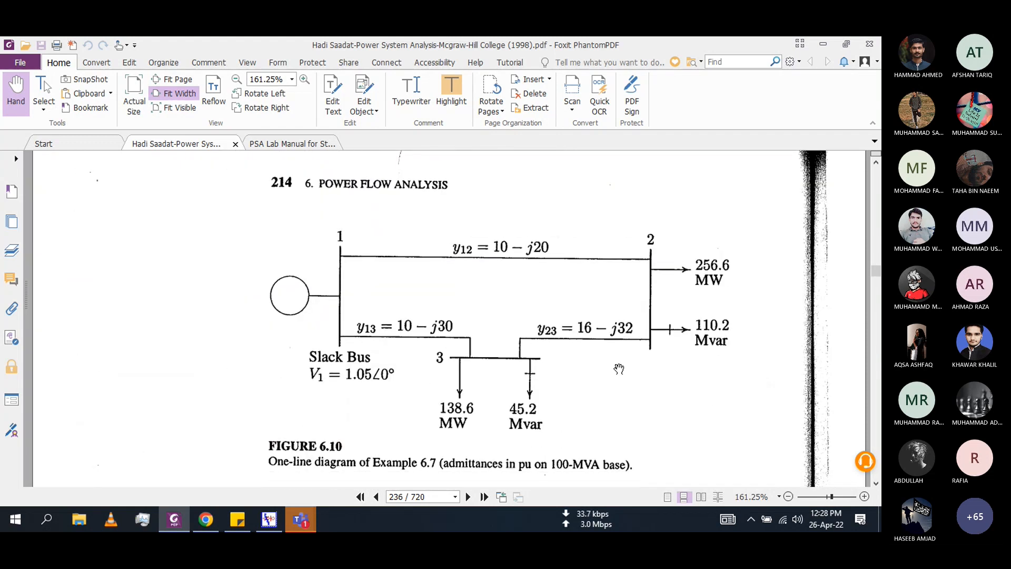
scroll(618, 369, "down", 15)
scroll(619, 369, "down", 5)
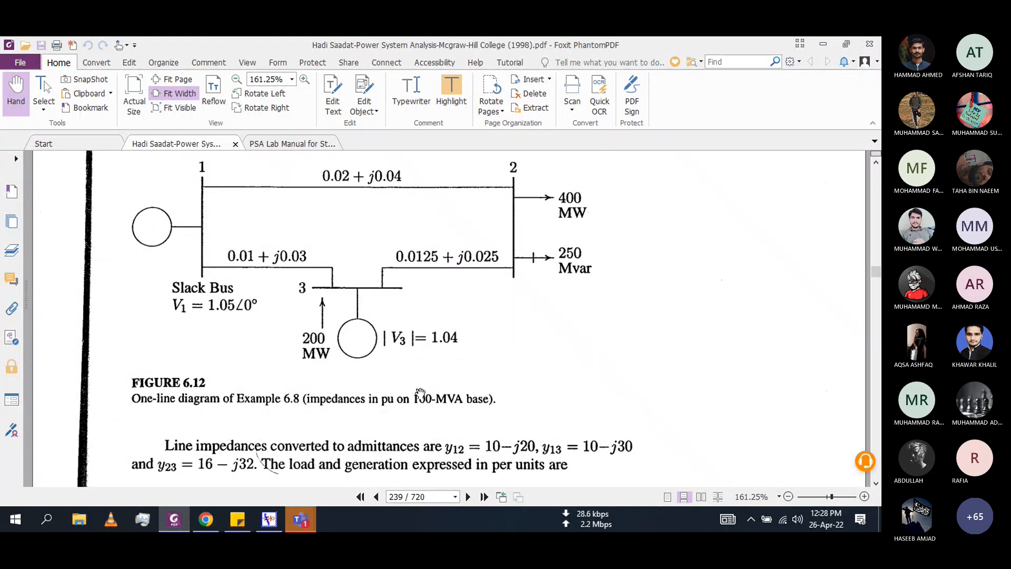
Switch back to PSS®E, delete the load at bus 201 LOAD 2, and place a generator on that bus instead
mouse_move(275, 515)
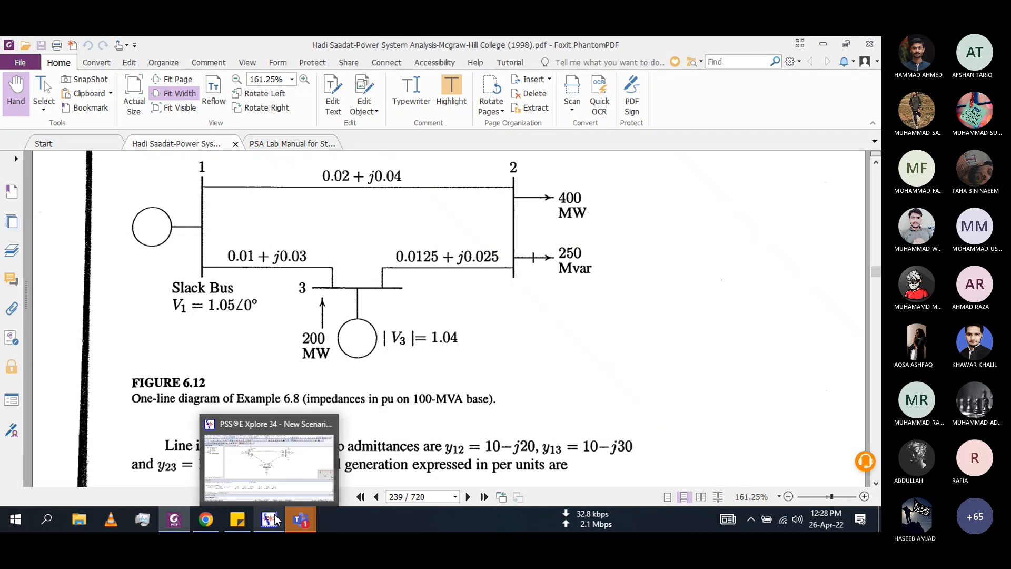
left_click(275, 519)
left_click(427, 312)
key("Delete")
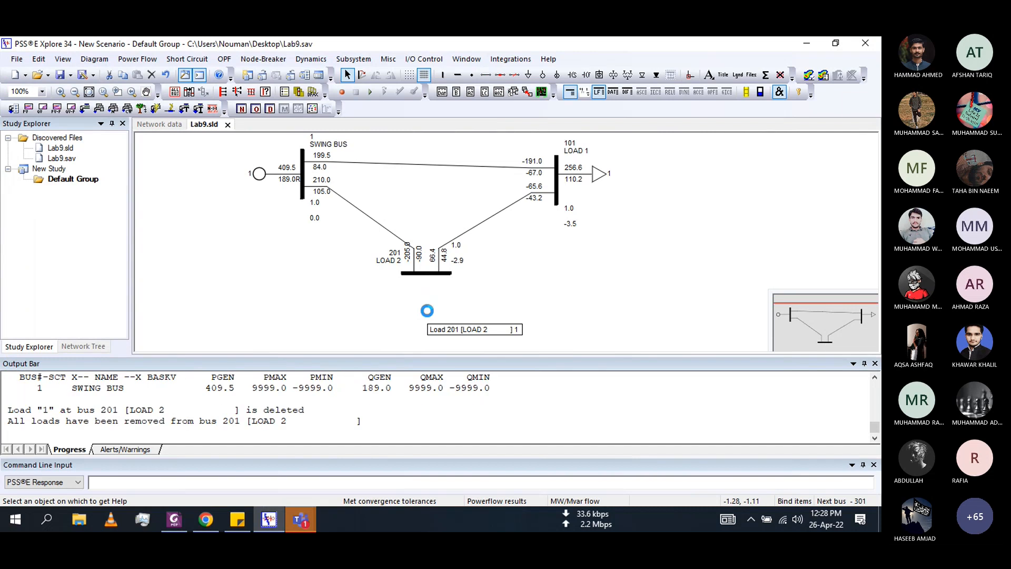
left_click(543, 75)
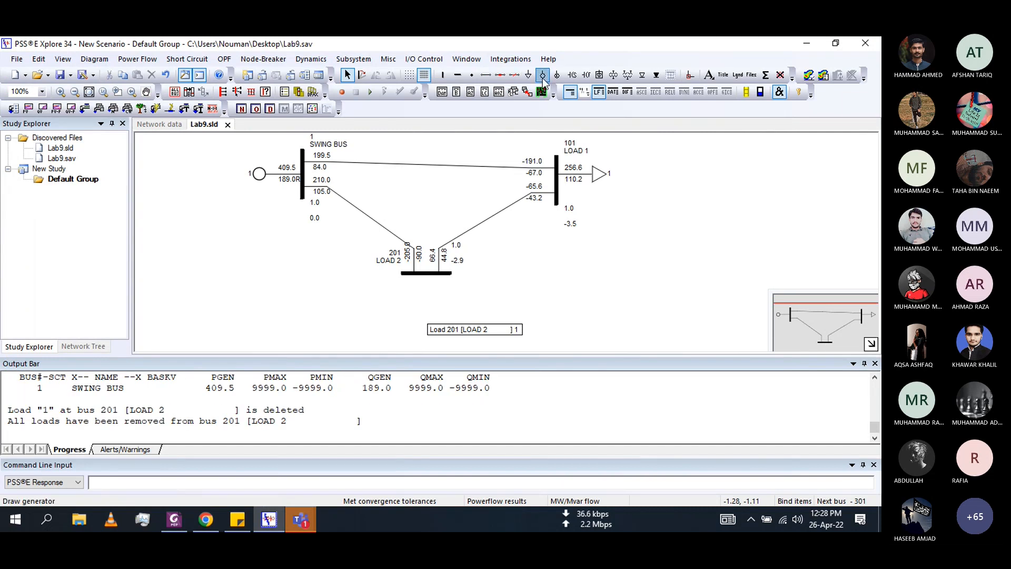
left_click(426, 274)
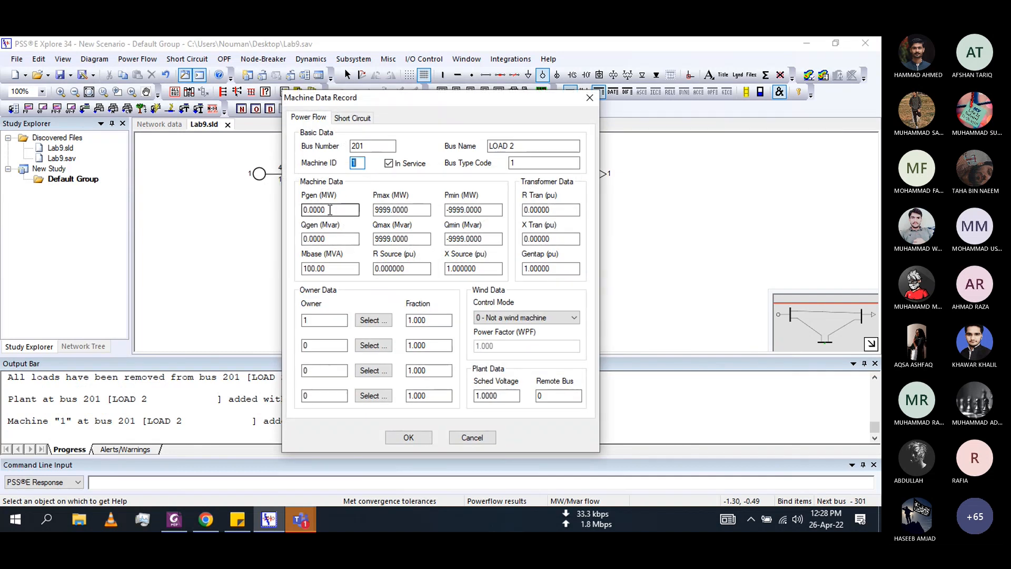
Check Figure 6.12 in the textbook, and set the LOAD 2 machine's Pgen to 200 MW and scheduled voltage to 1.04 pu
key("Tab")
key("Tab")
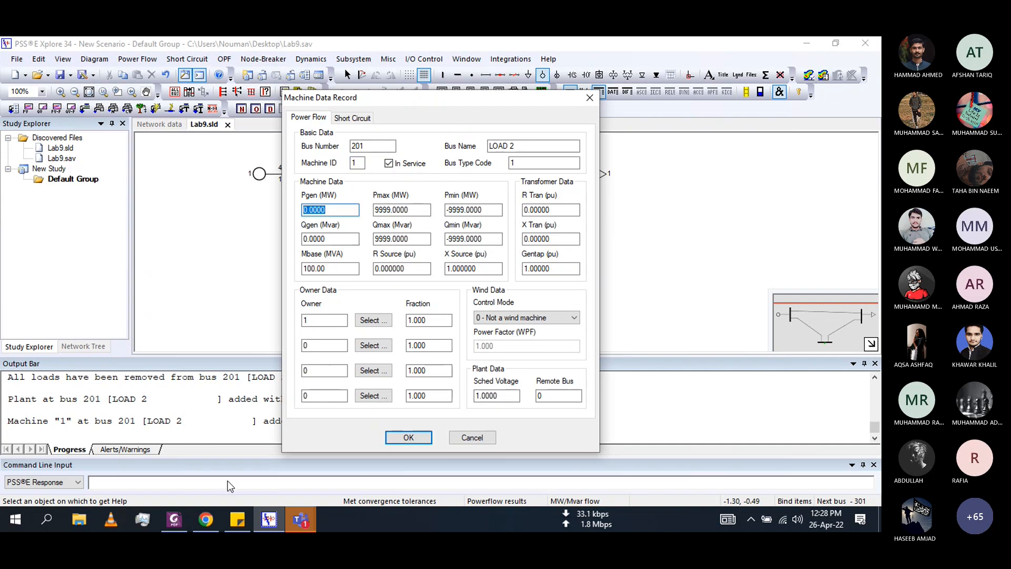
left_click(181, 519)
left_click(181, 517)
left_click(181, 518)
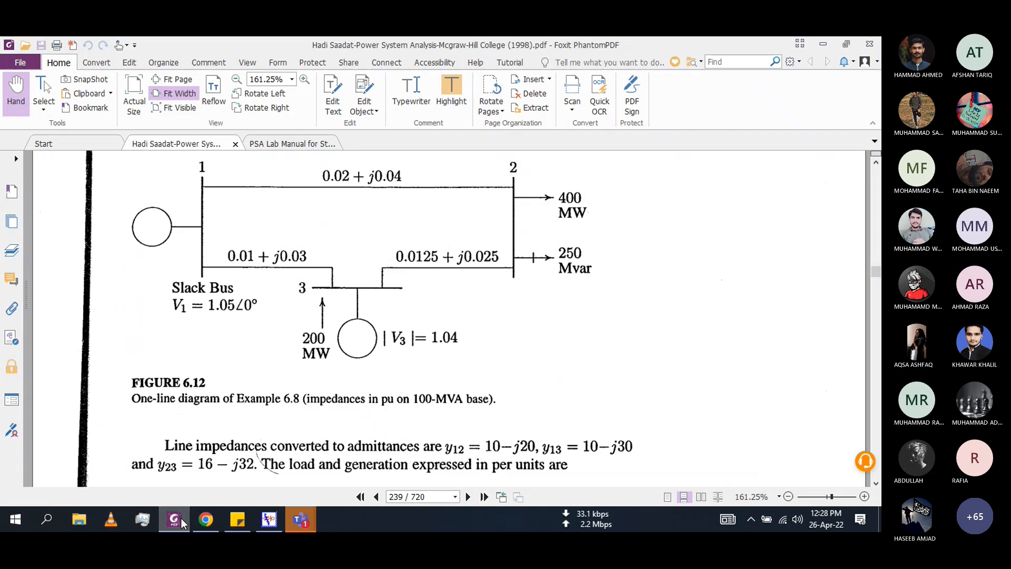
left_click(181, 517)
type("1.04")
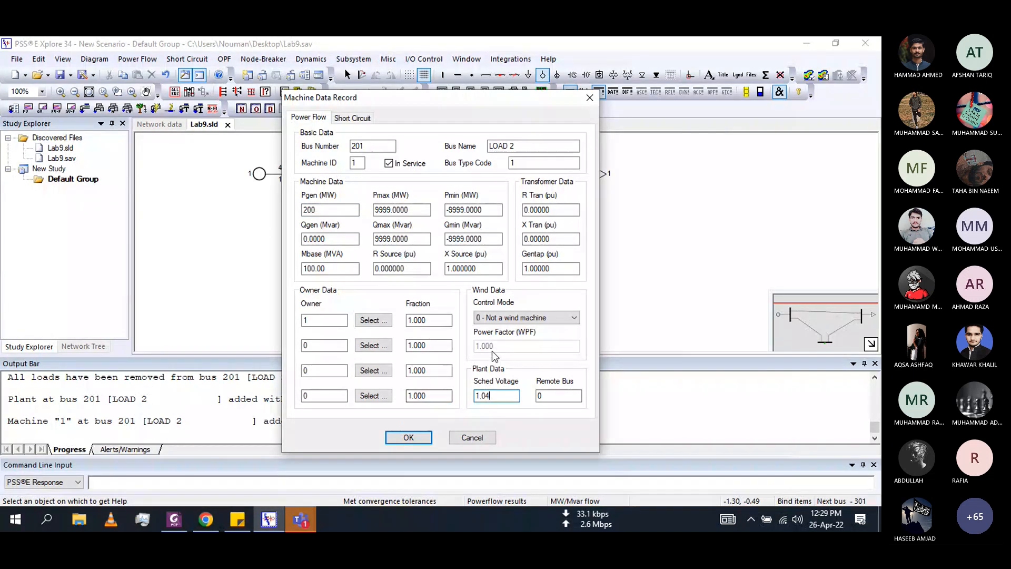
left_click(409, 437)
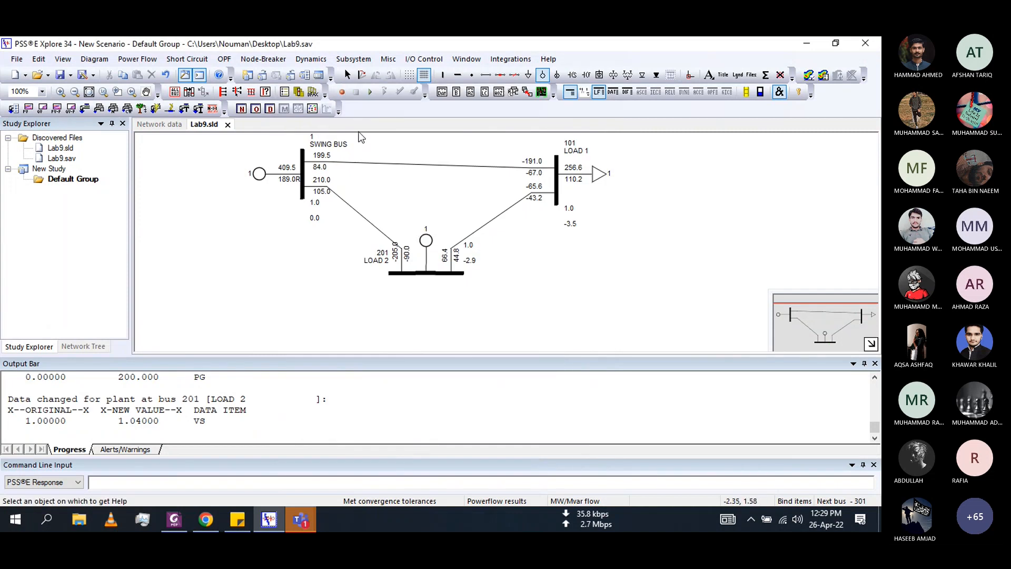
Move the generator below the LOAD 2 bus, and set the type code of bus 201 to 2 - Generator Bus
left_click(347, 74)
left_click_drag(426, 240, 426, 316)
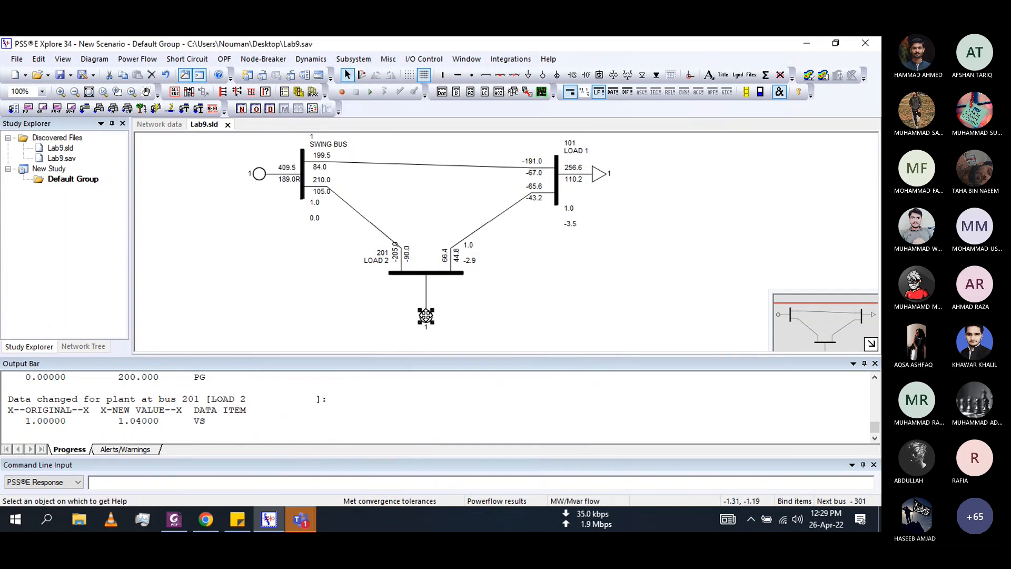
double_click(412, 273)
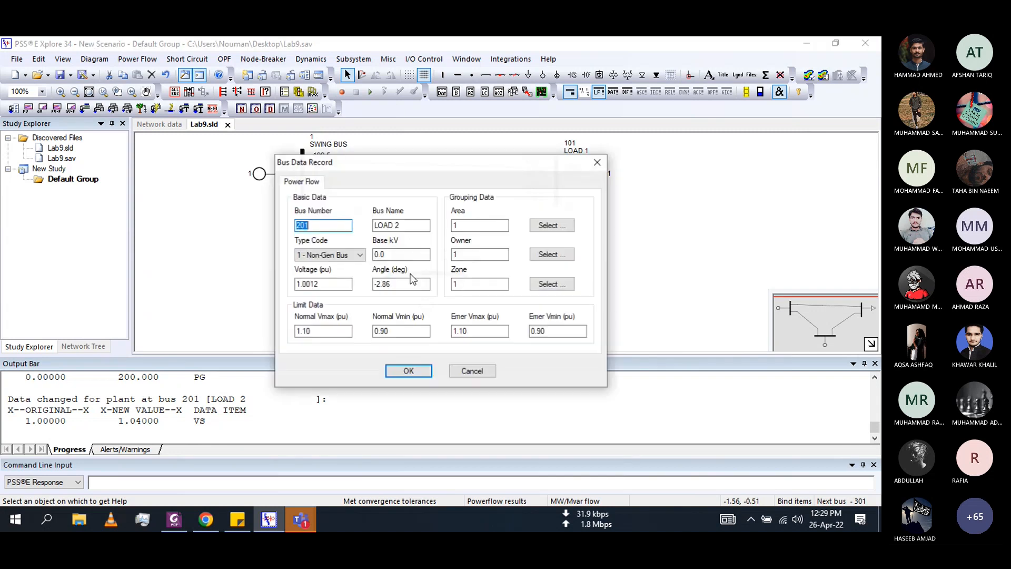
left_click(346, 258)
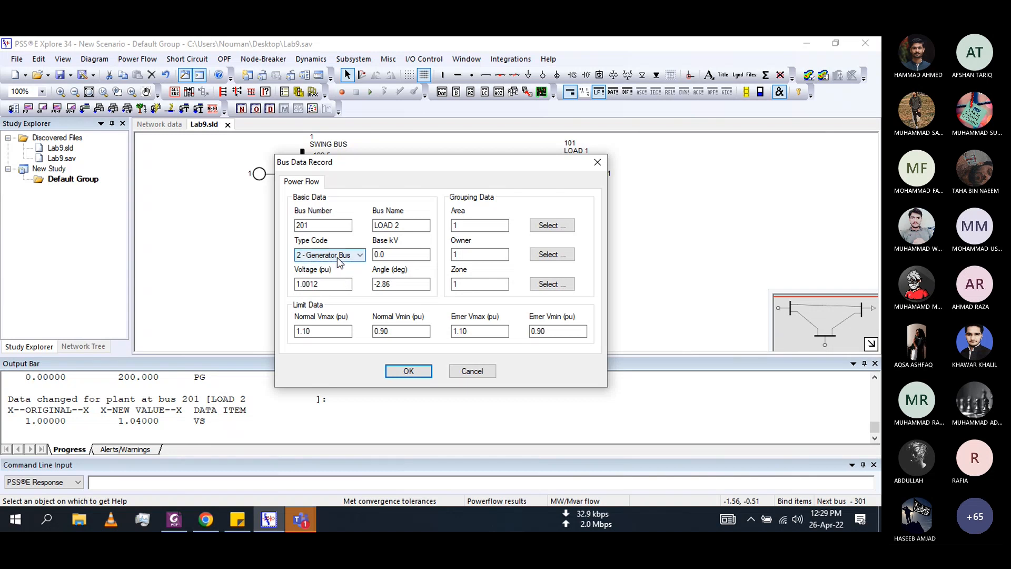
left_click(408, 371)
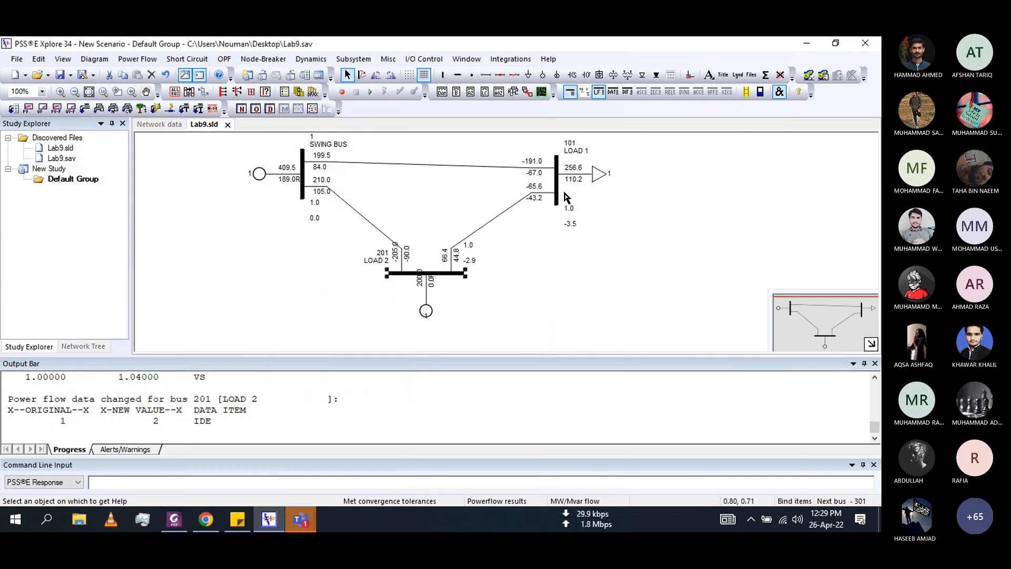
Set the load at bus 101 LOAD 1 to 400 MW and 250 Mvar as in Figure 6.12, and solve the power flow
double_click(596, 173)
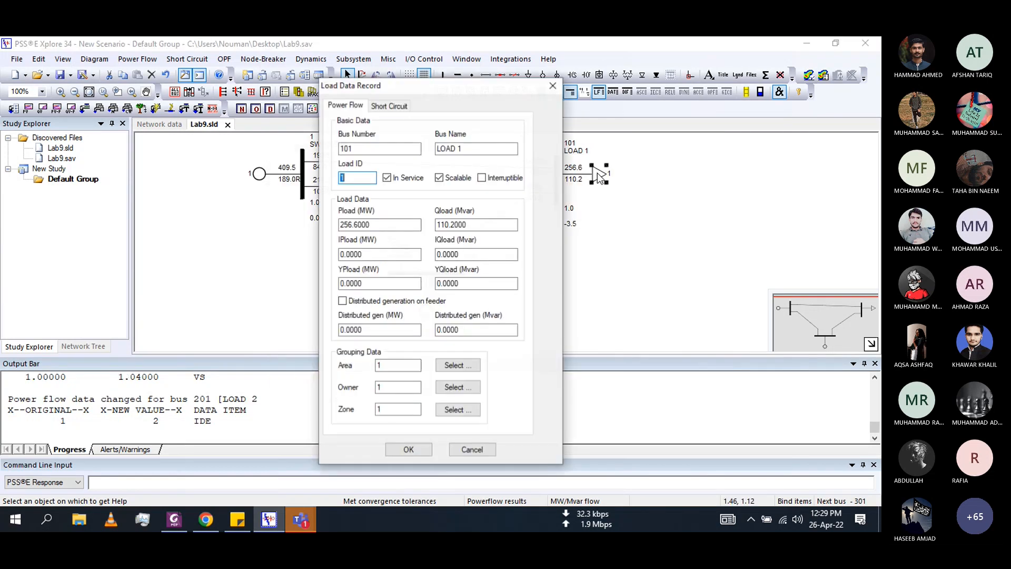
left_click(175, 520)
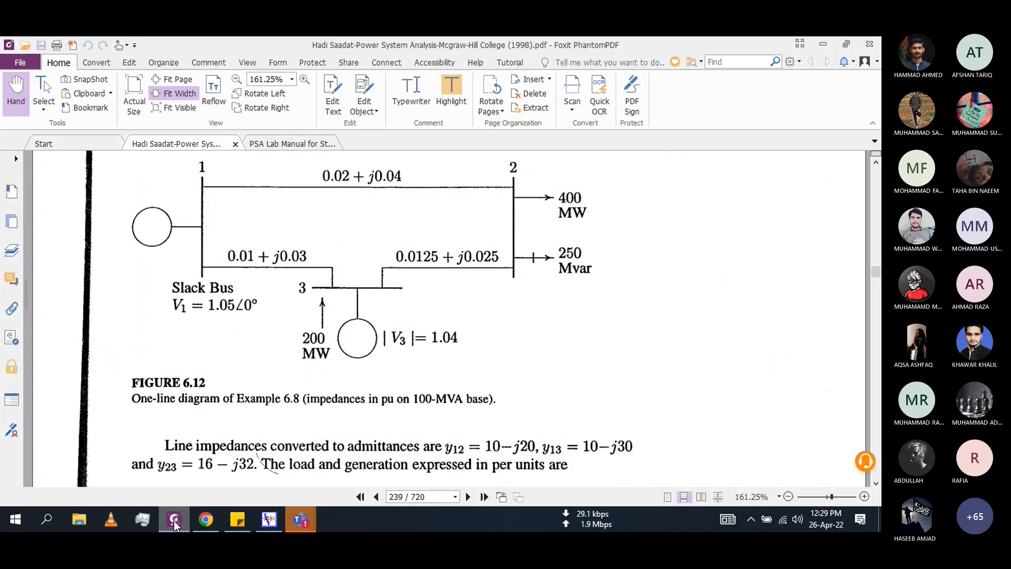
left_click(174, 522)
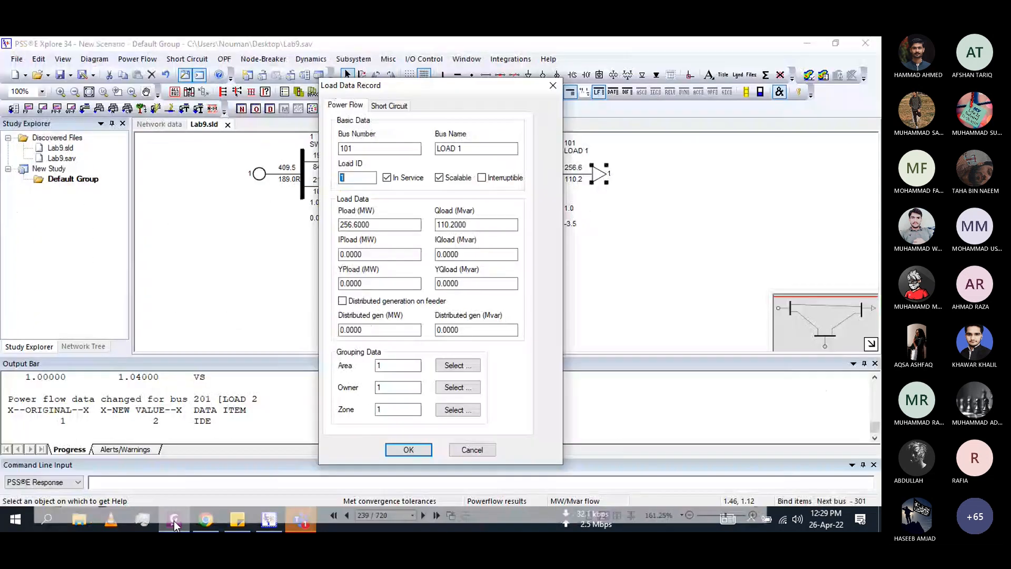
double_click(363, 224)
type("400")
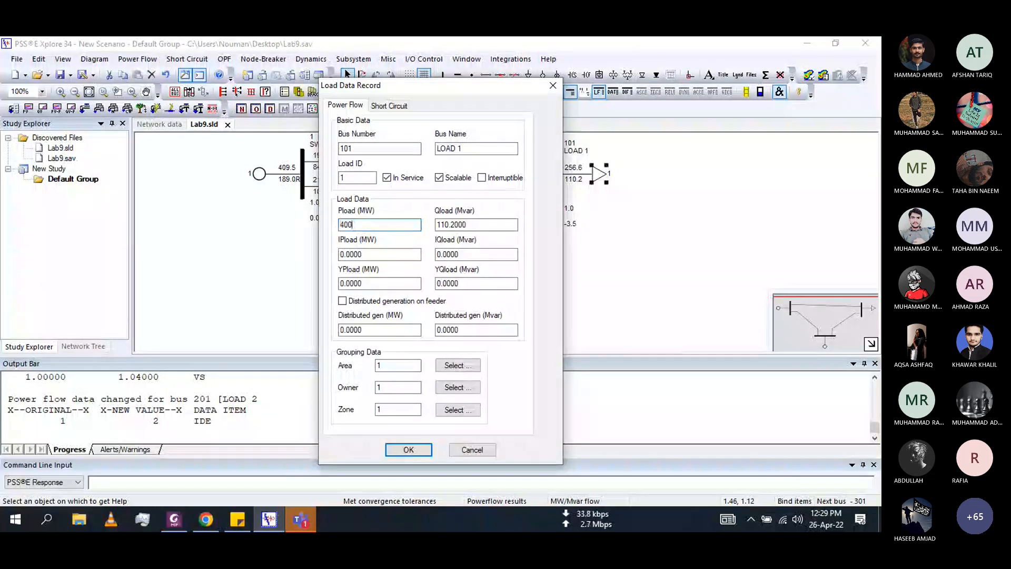
double_click(464, 224)
type("250")
left_click(408, 450)
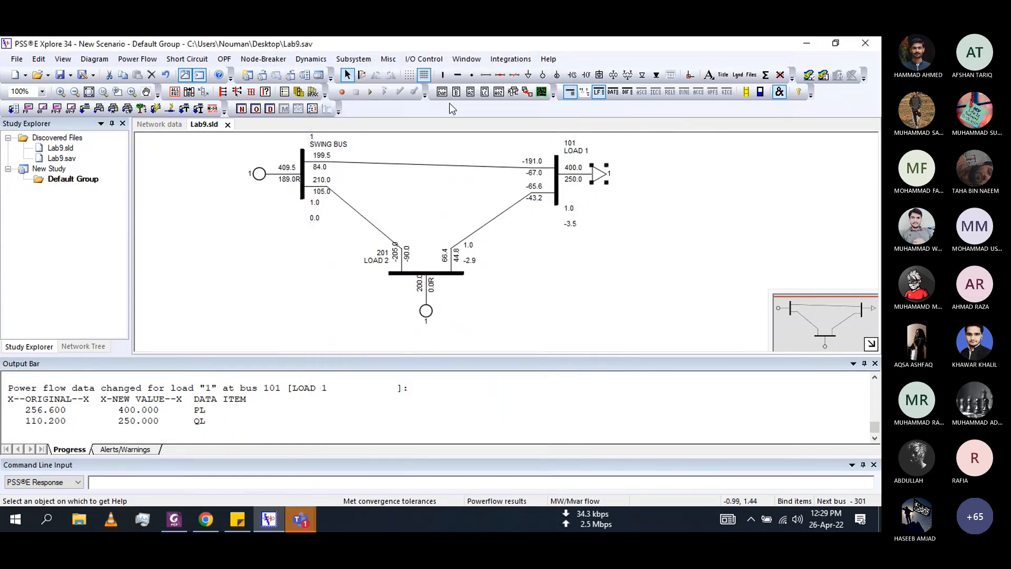
left_click(84, 110)
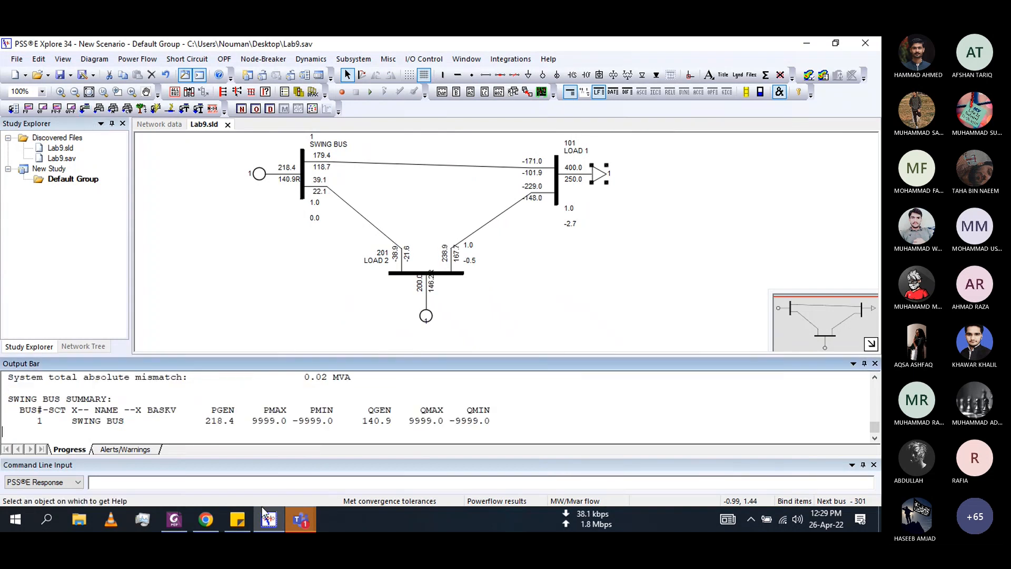
Compare the solved flows in PSS®E with Example 6.8's final solution and Figure 6.13 in the textbook PDF in Foxit PhantomPDF
left_click(173, 520)
scroll(447, 375, "down", 20)
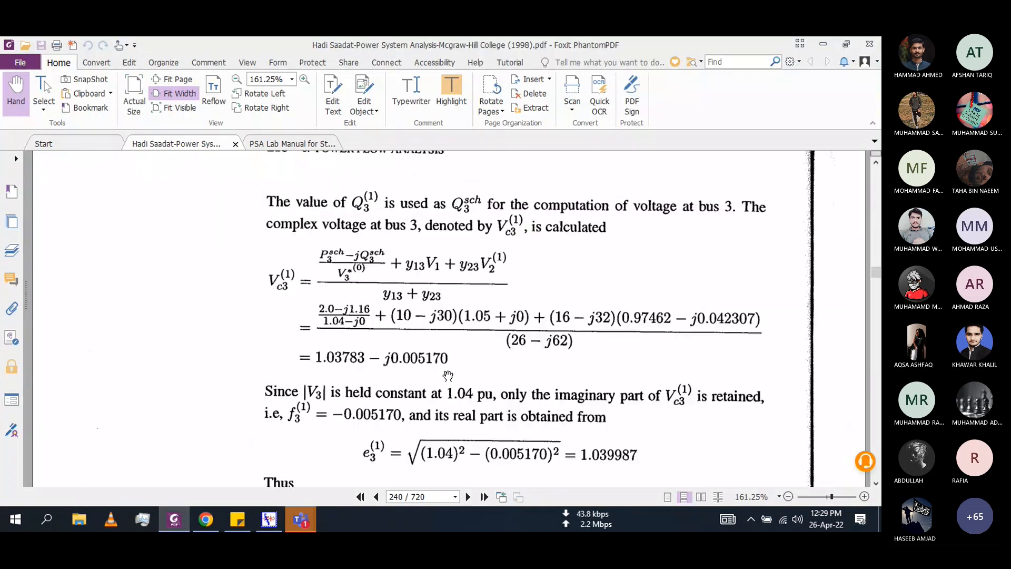
scroll(448, 375, "down", 10)
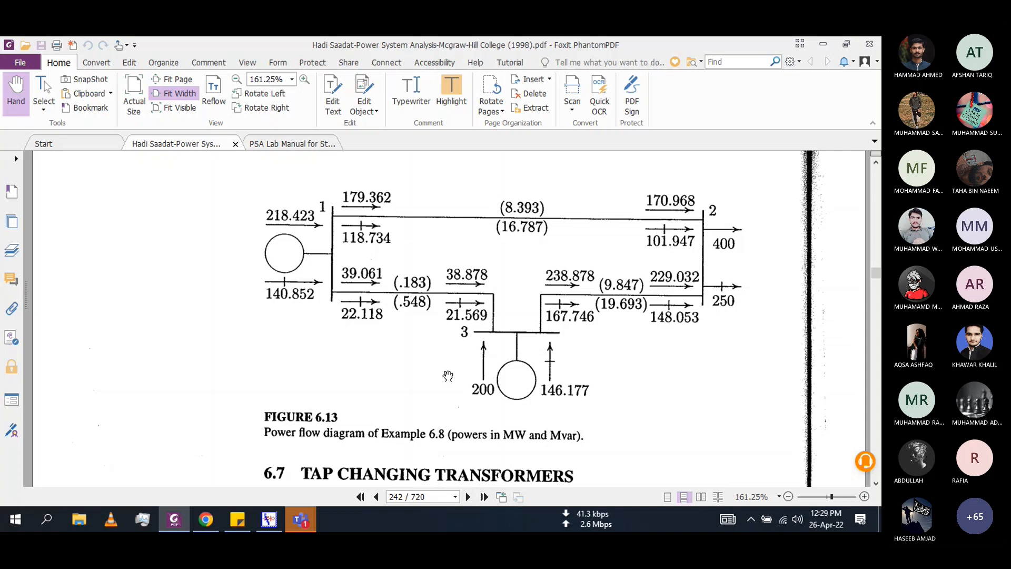
scroll(447, 375, "up", 10)
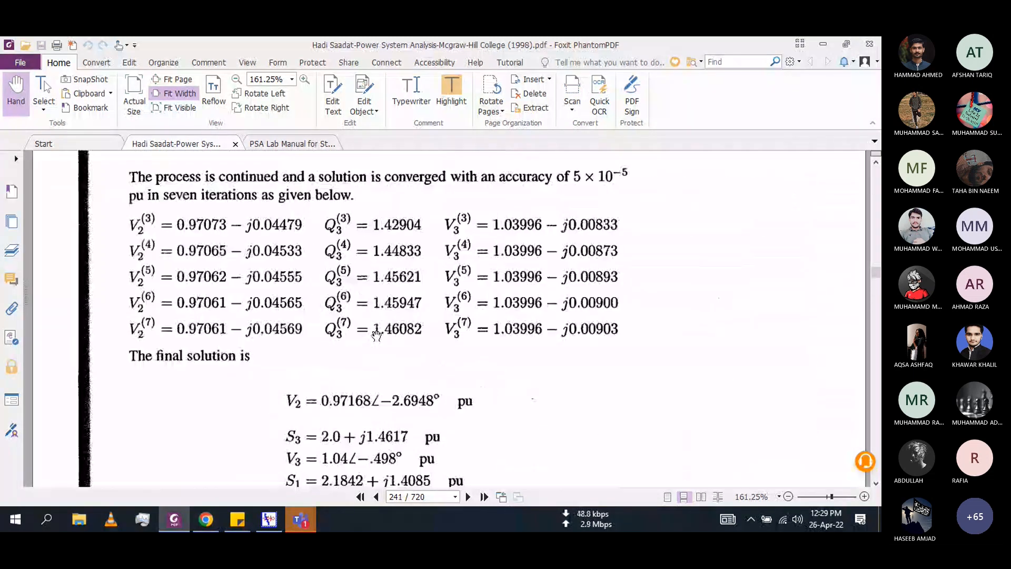
scroll(377, 335, "down", 5)
scroll(376, 335, "down", 8)
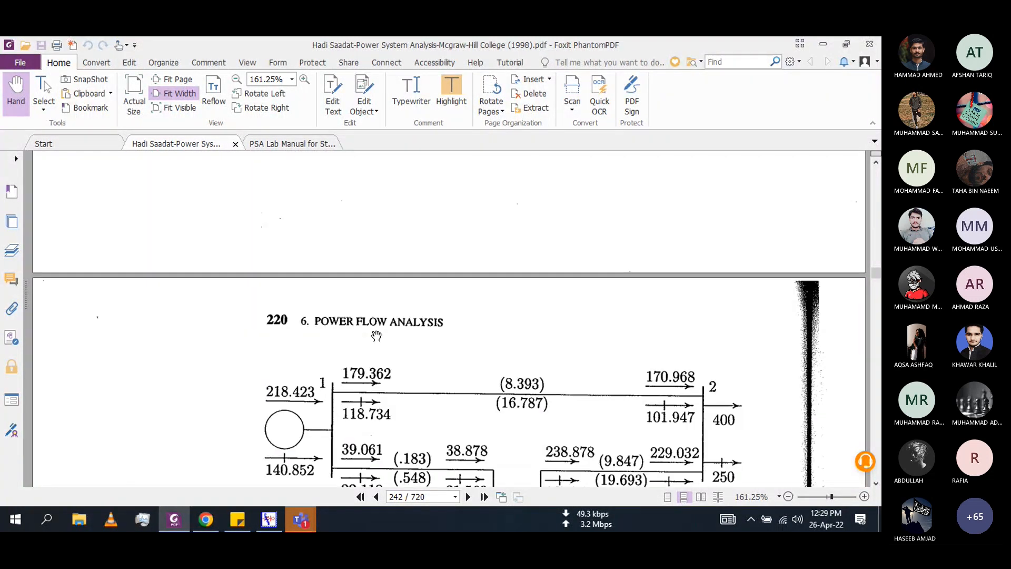
left_click(270, 518)
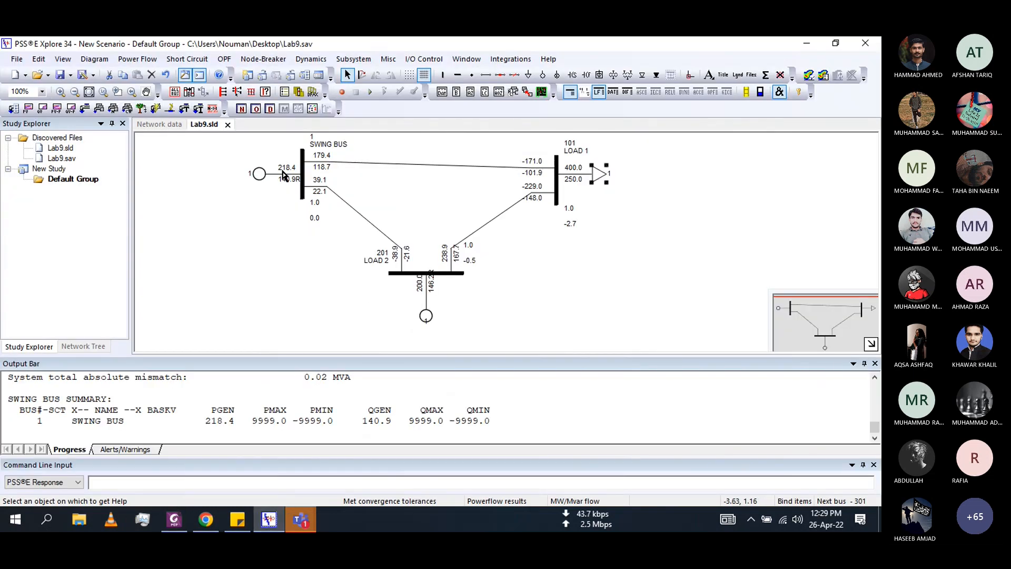
left_click(175, 523)
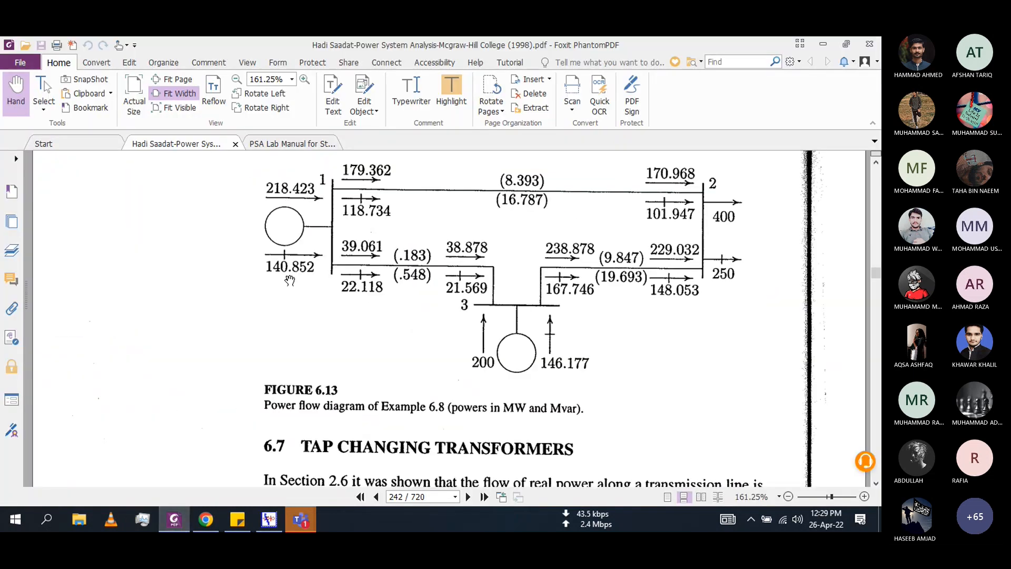
key("alt+Tab")
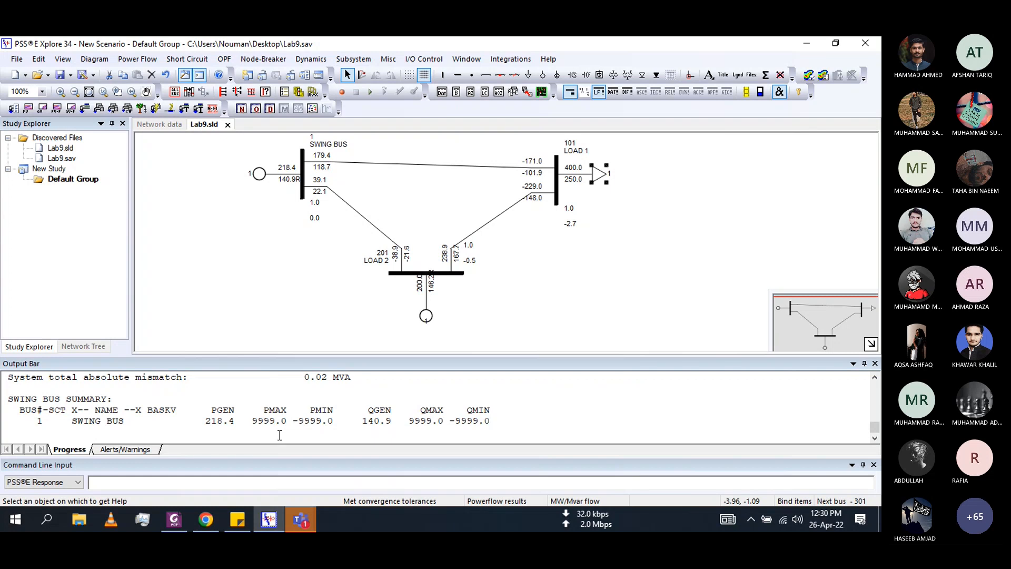
left_click(175, 519)
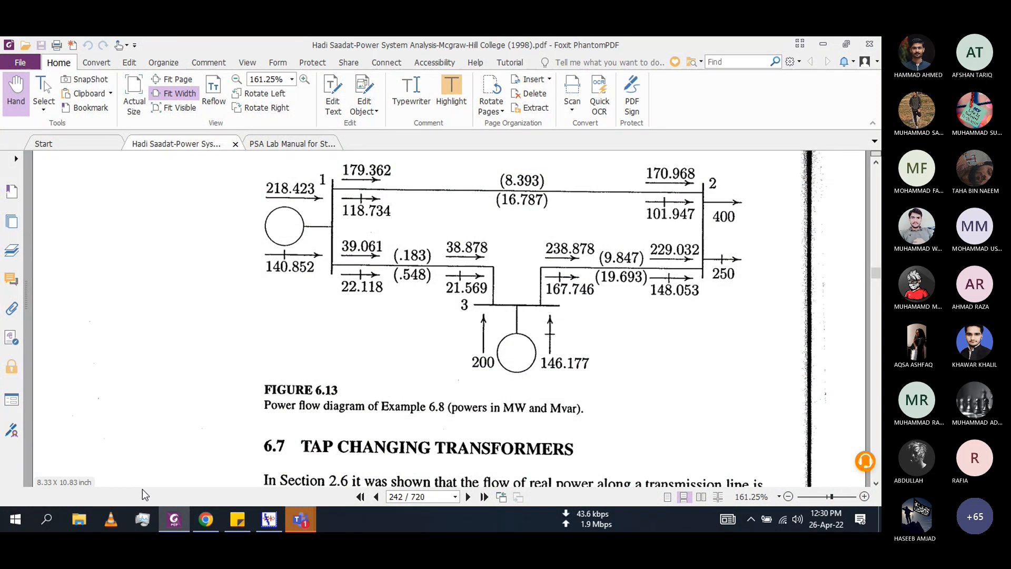
left_click(174, 522)
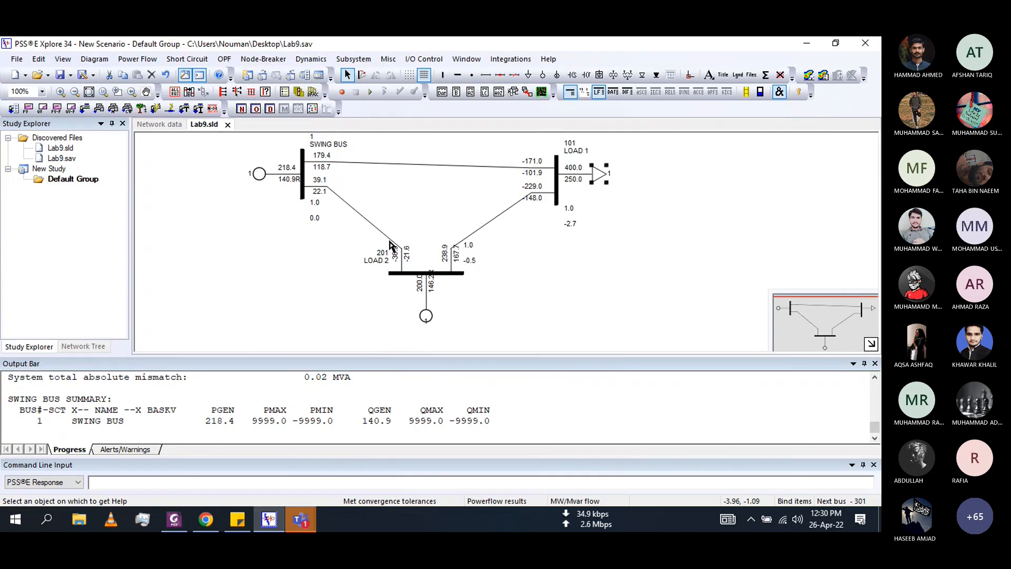
Switch to the textbook PDF and review Example 6.8's iterative calculations and Figure 6.12 against the PSS®E one-line diagram
key("alt+Tab")
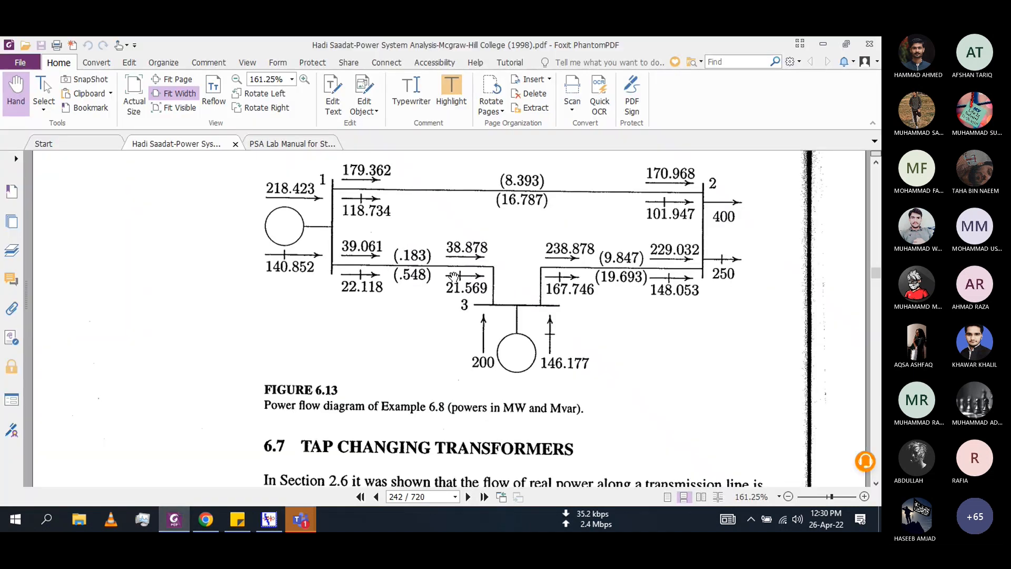
scroll(454, 275, "up", 15)
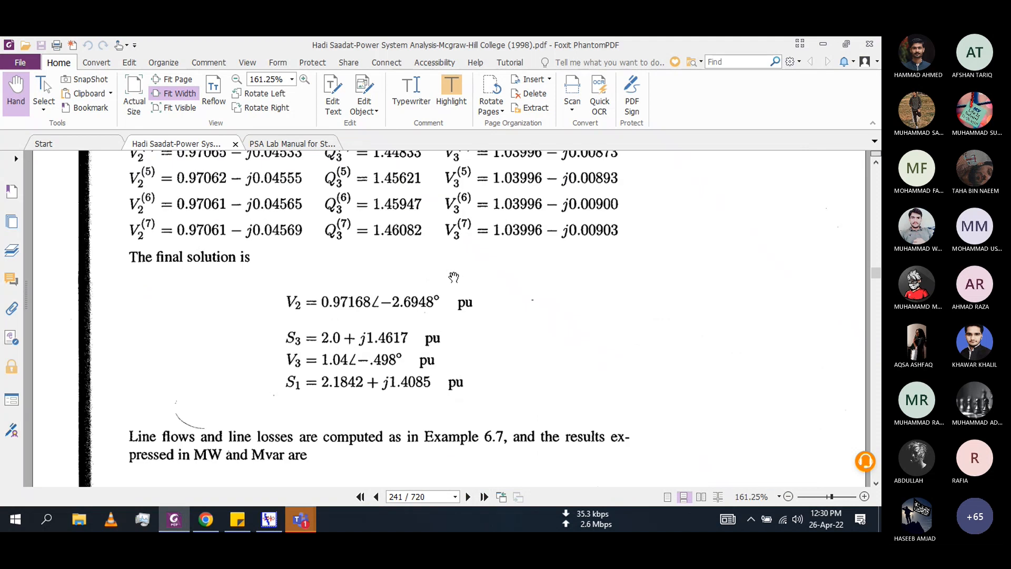
scroll(454, 275, "up", 5)
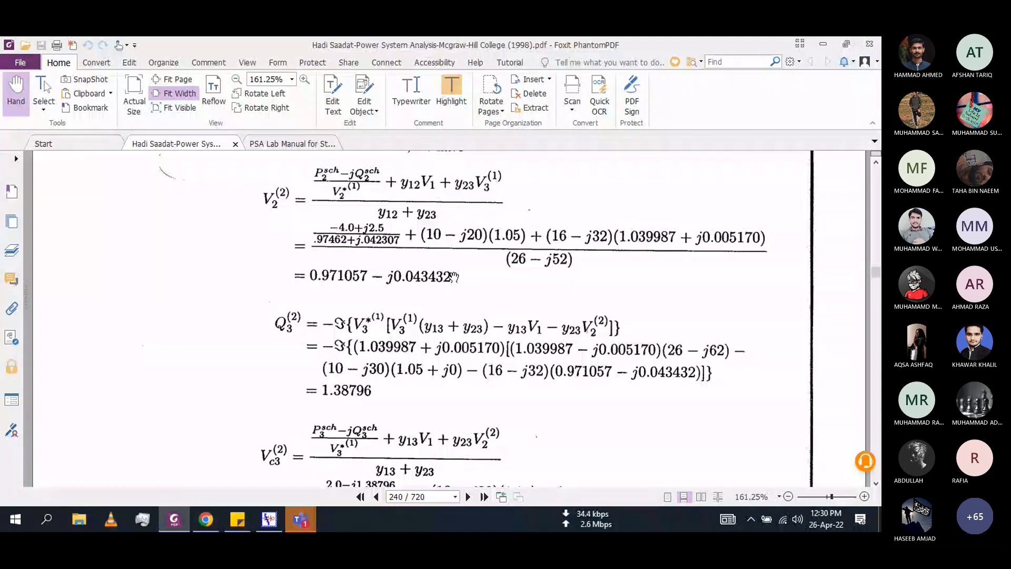
scroll(454, 275, "up", 10)
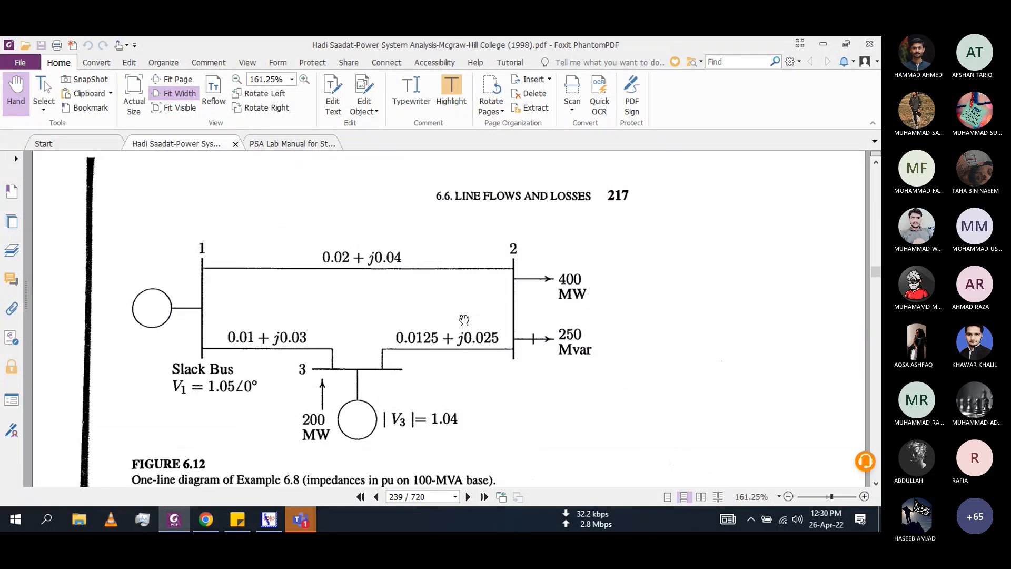
key("alt+Tab")
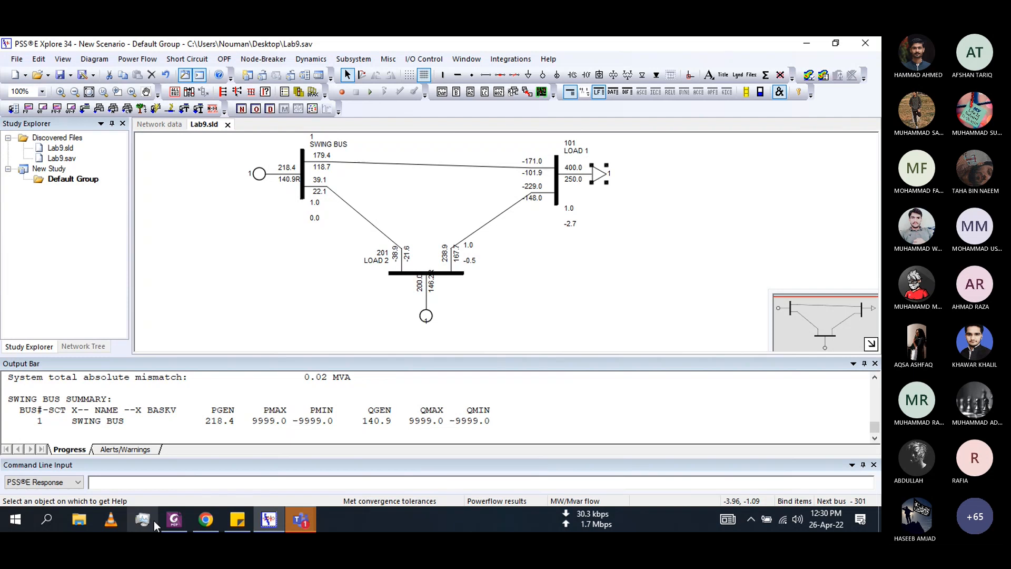
left_click(174, 520)
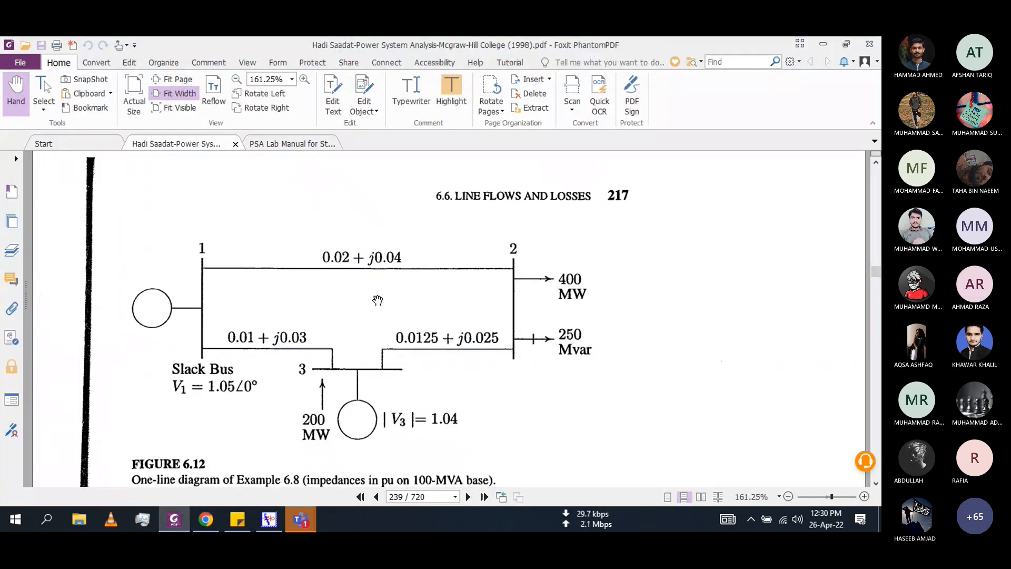
scroll(378, 300, "down", 3)
scroll(377, 300, "up", 1)
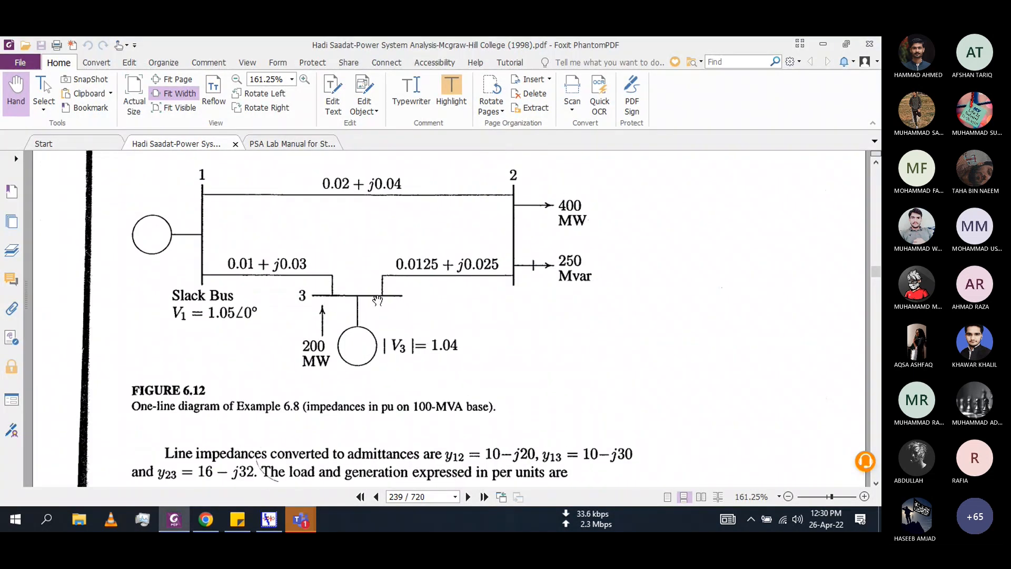
key("alt+Tab")
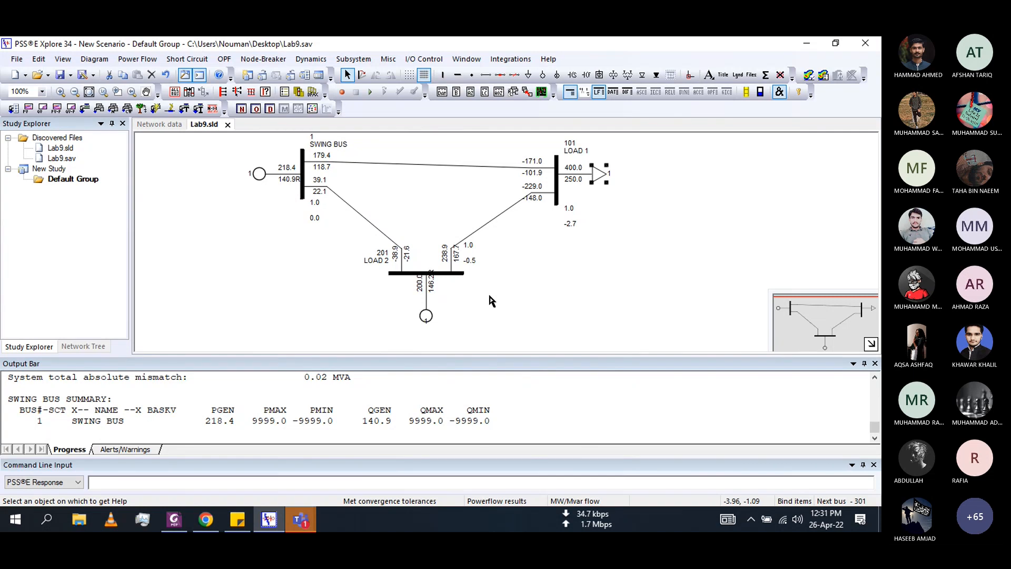
left_click(166, 522)
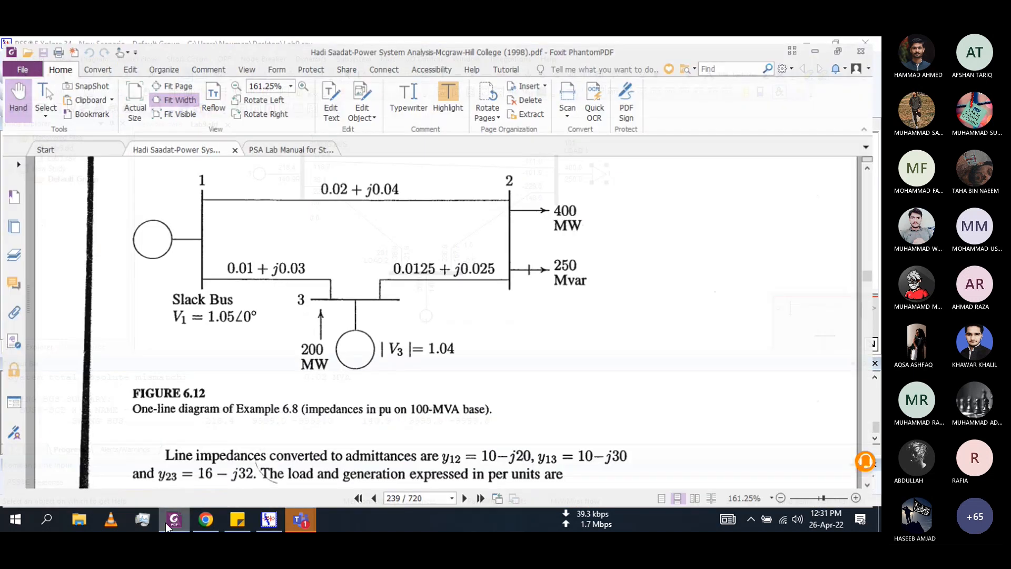
scroll(362, 343, "up", 3)
scroll(362, 343, "down", 10)
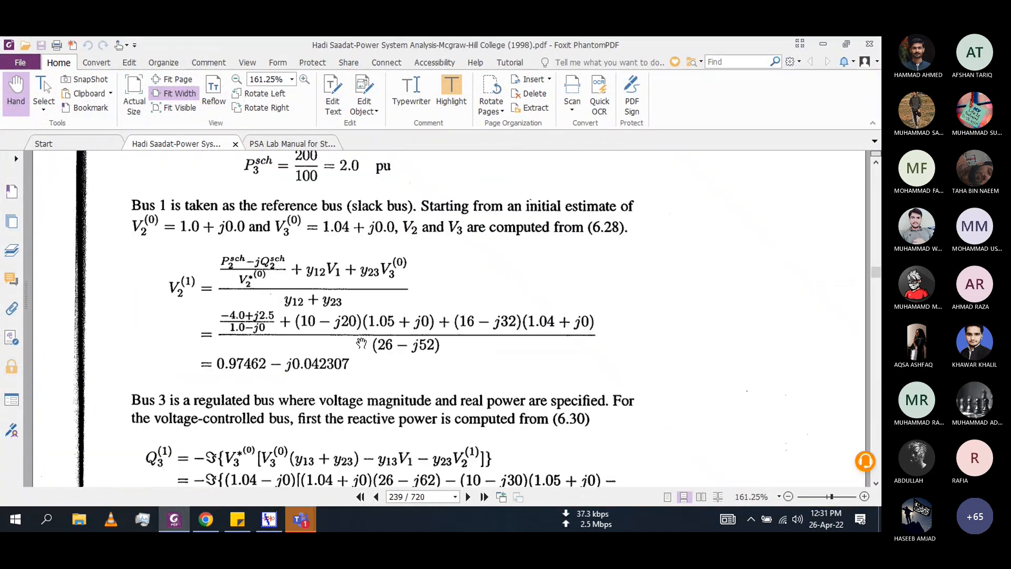
scroll(361, 343, "down", 3)
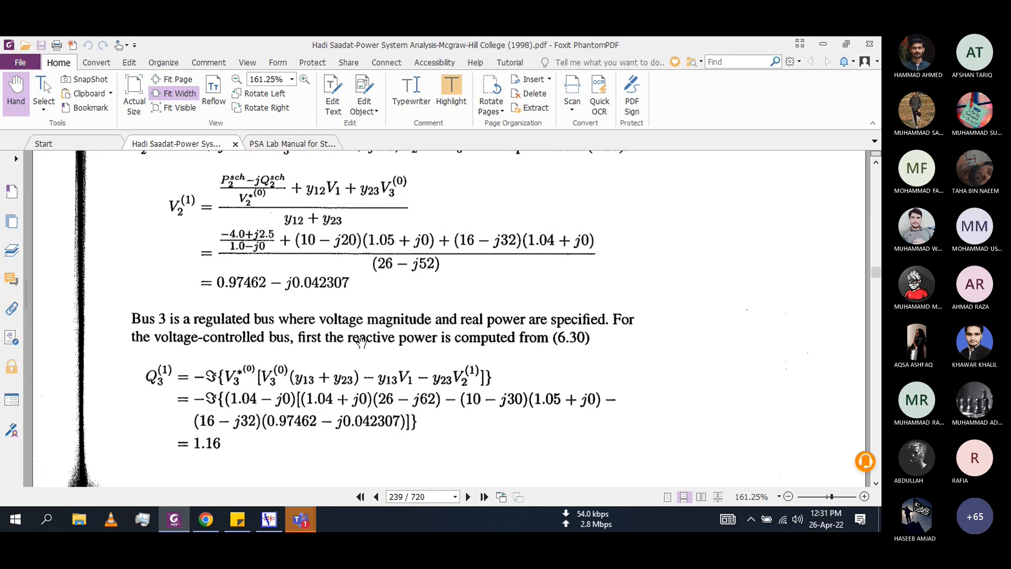
Switch back to PSS®E, turn on the flow animation for the one-line diagram, and examine the power flow directions
left_click(269, 519)
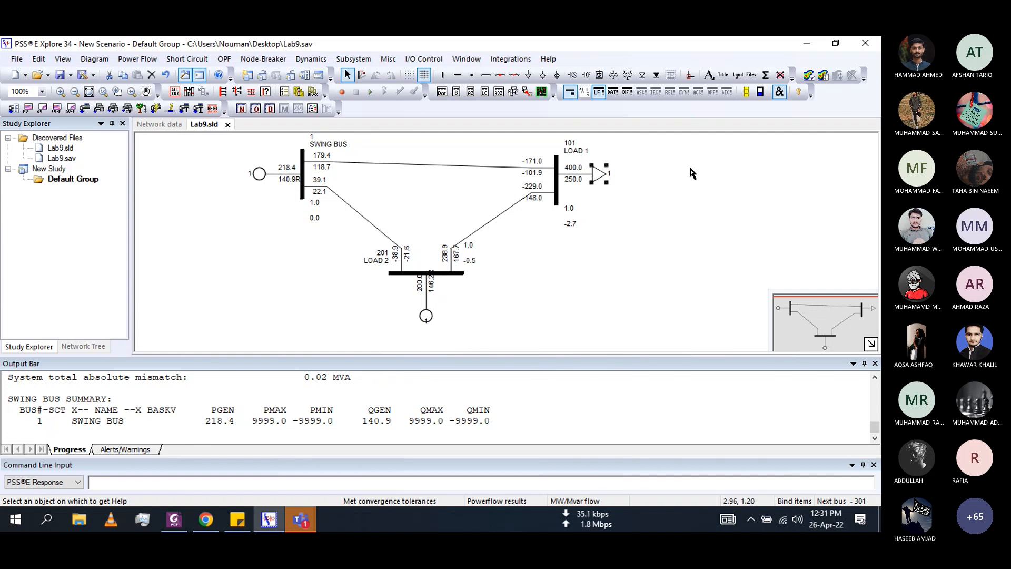
left_click(747, 93)
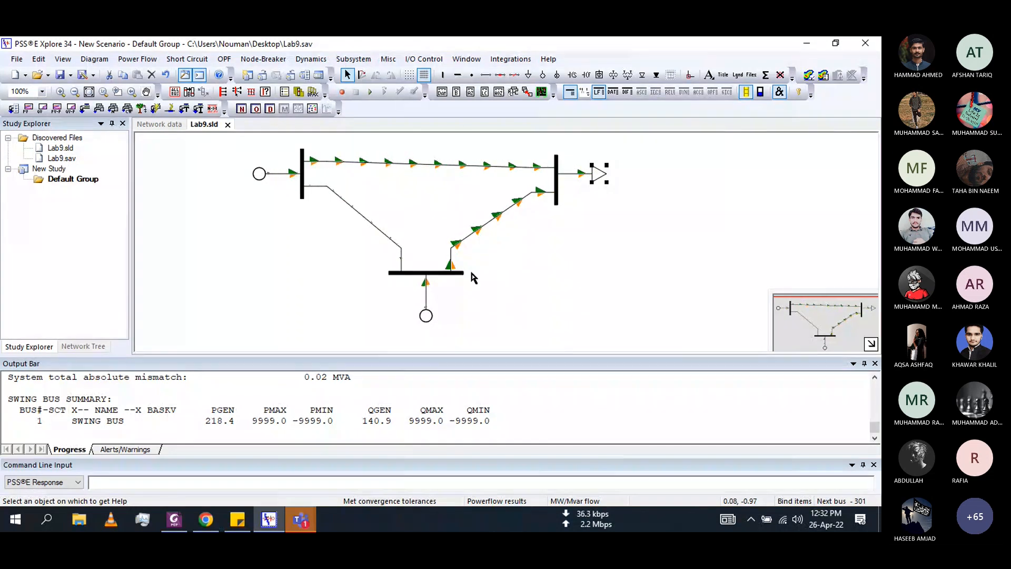
left_click(259, 173)
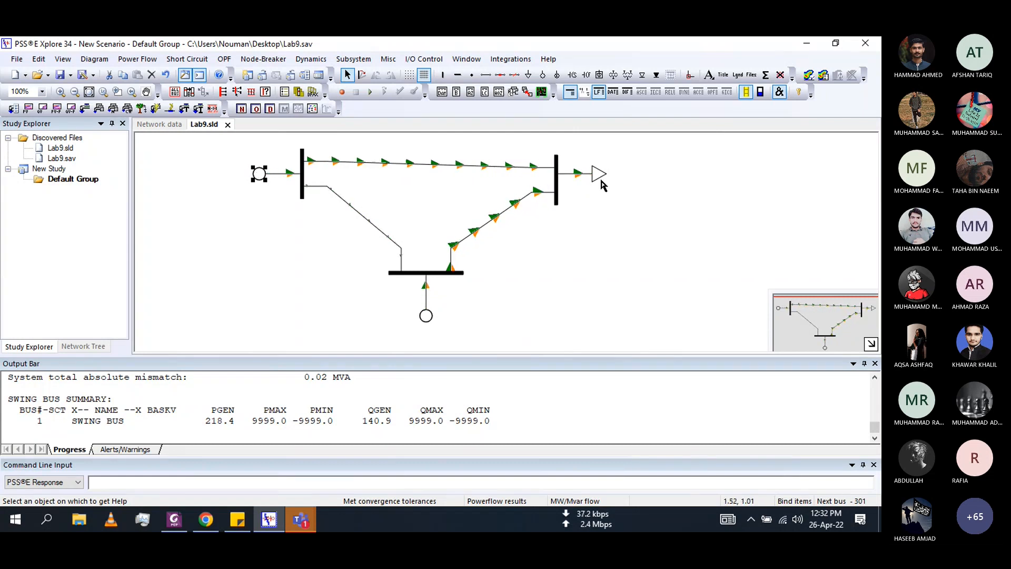
left_click(536, 277)
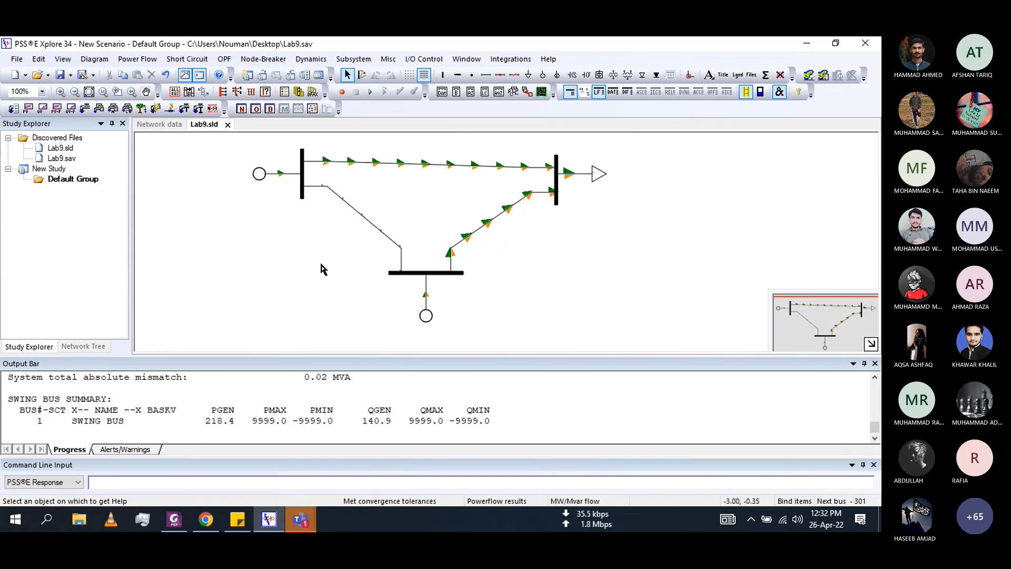
Switch to the PSA Lab Manual in Foxit PhantomPDF and examine the Observations section's space for one-line diagrams on page 39
left_click(174, 520)
left_click(290, 143)
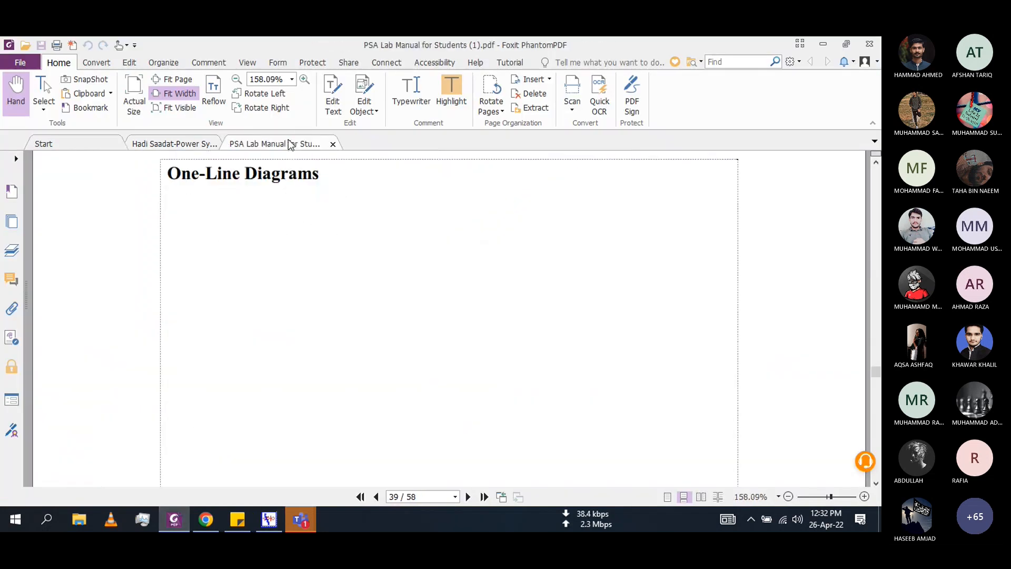
scroll(483, 408, "up", 3)
scroll(483, 409, "down", 2)
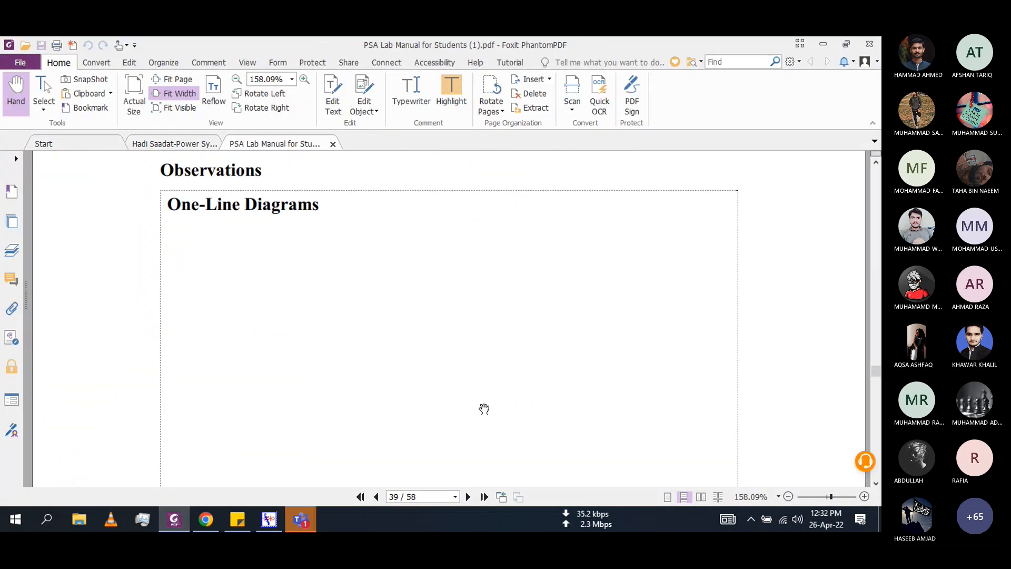
scroll(484, 409, "up", 3)
scroll(484, 409, "up", 1)
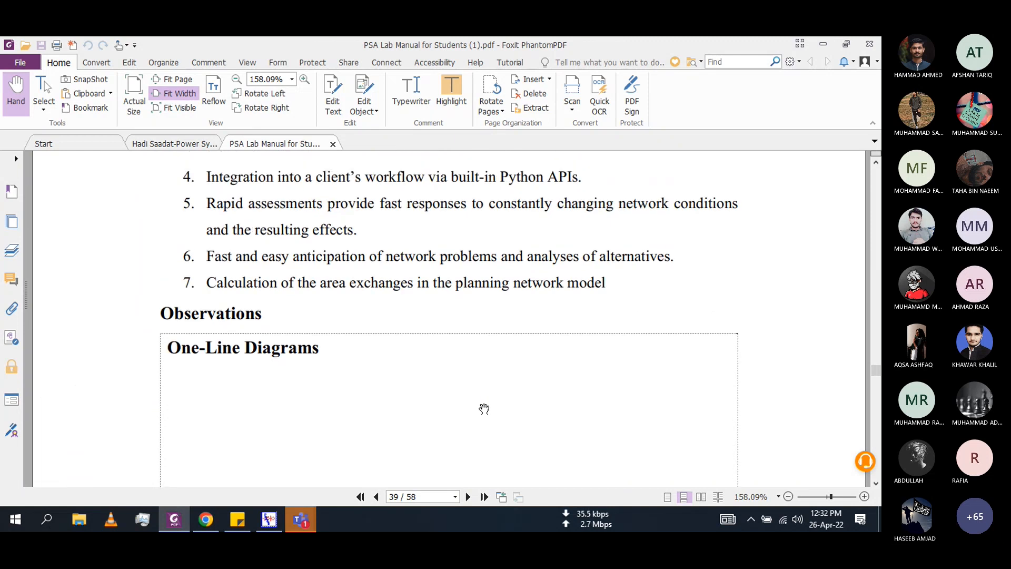
scroll(484, 409, "down", 4)
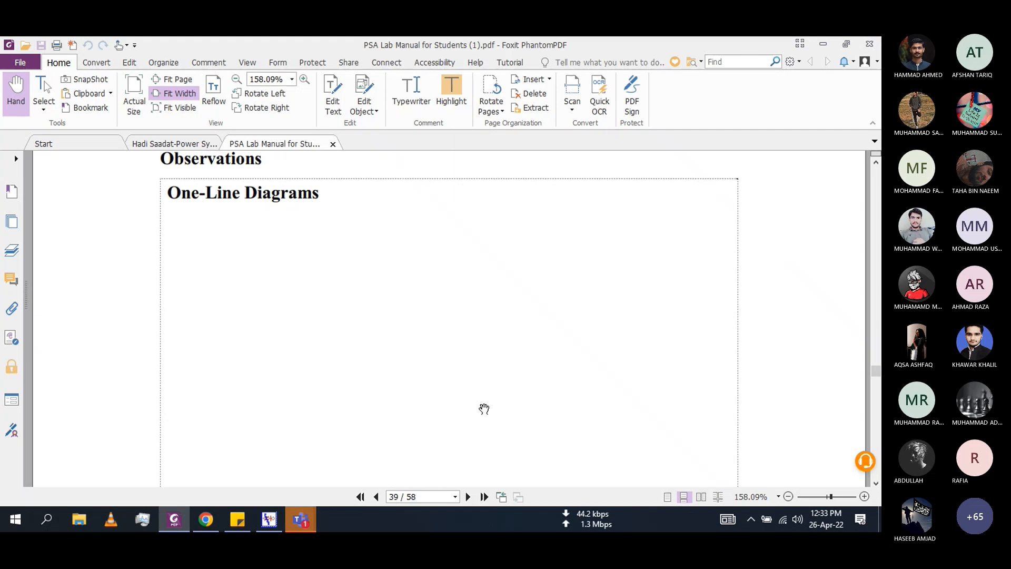
scroll(484, 409, "up", 3)
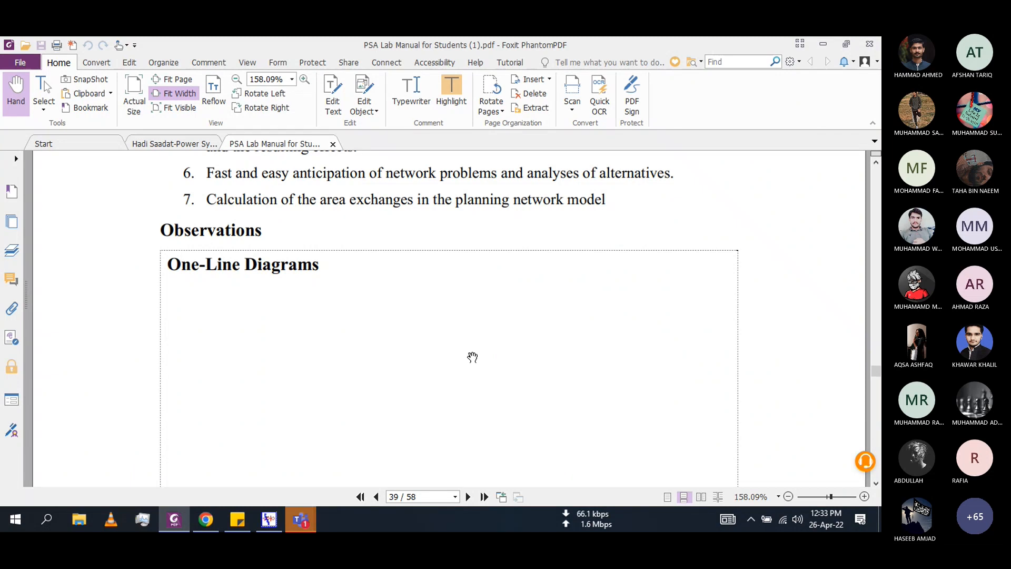
Review Experiment 9 in the lab manual, from the Objectives through the One-Line Diagrams, Load Flow Results and Lesson Learnt sections on pages 38 to 41
scroll(473, 358, "down", 1)
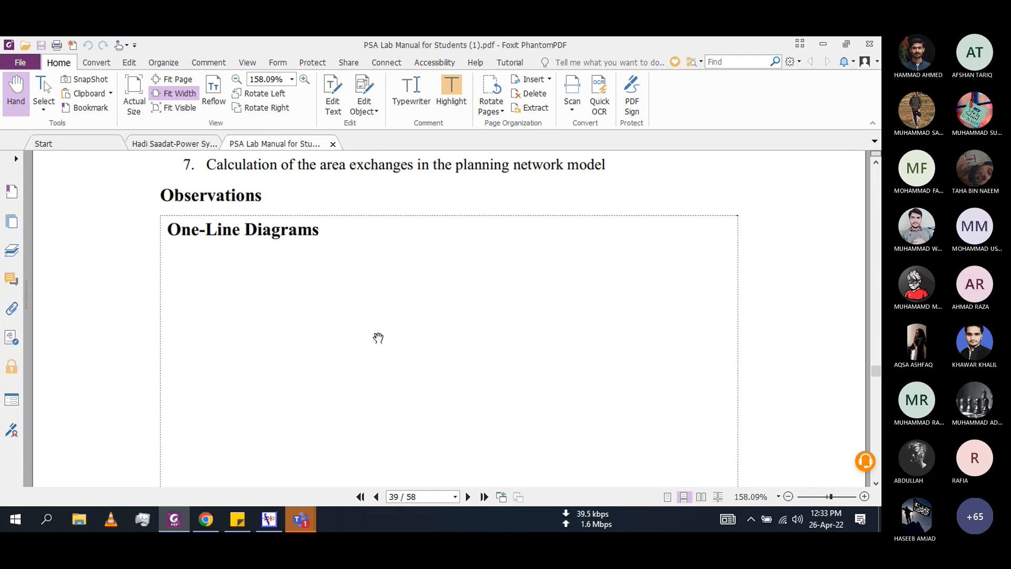
scroll(378, 337, "down", 2)
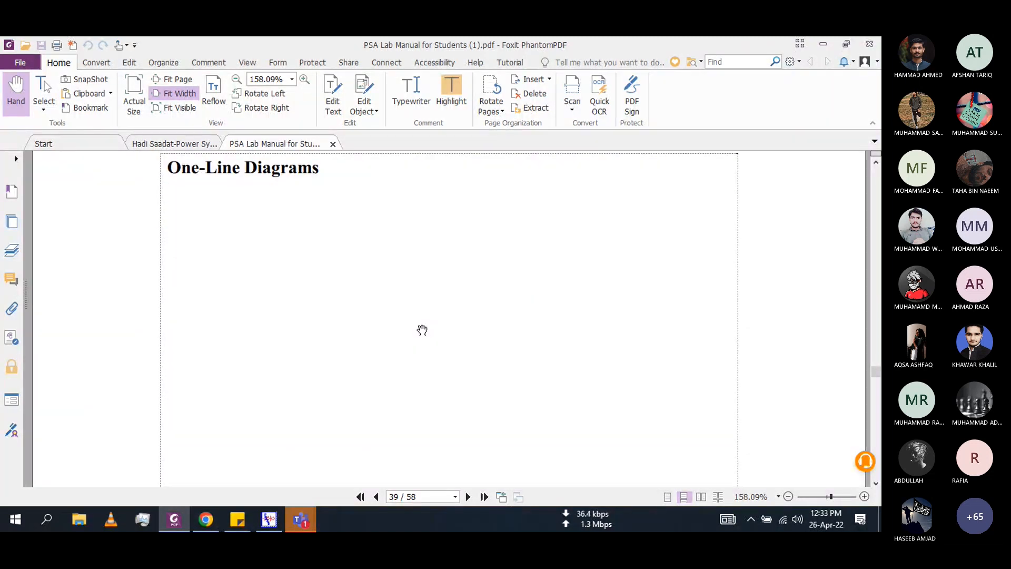
scroll(422, 330, "down", 10)
scroll(420, 331, "up", 3)
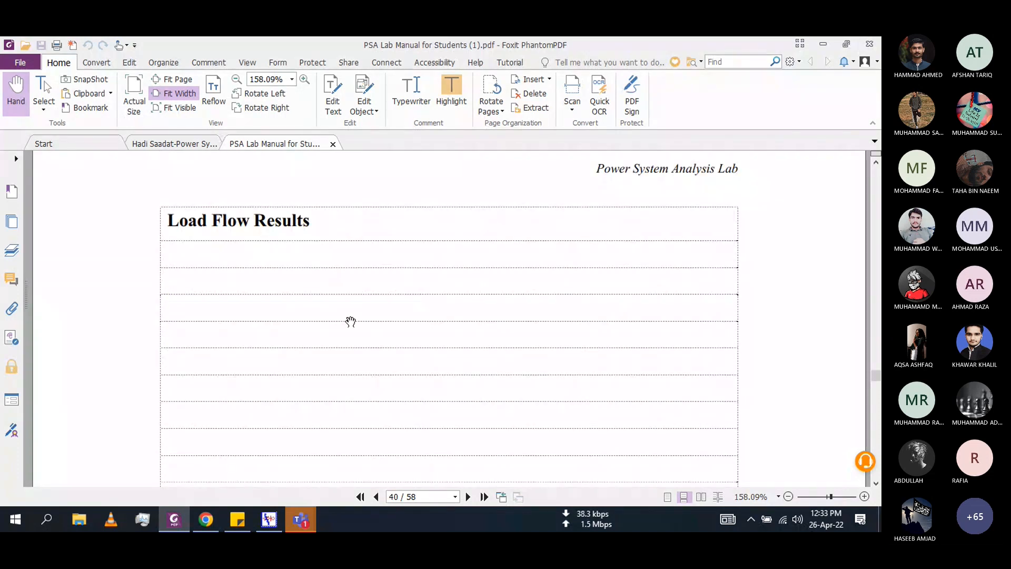
scroll(351, 322, "down", 15)
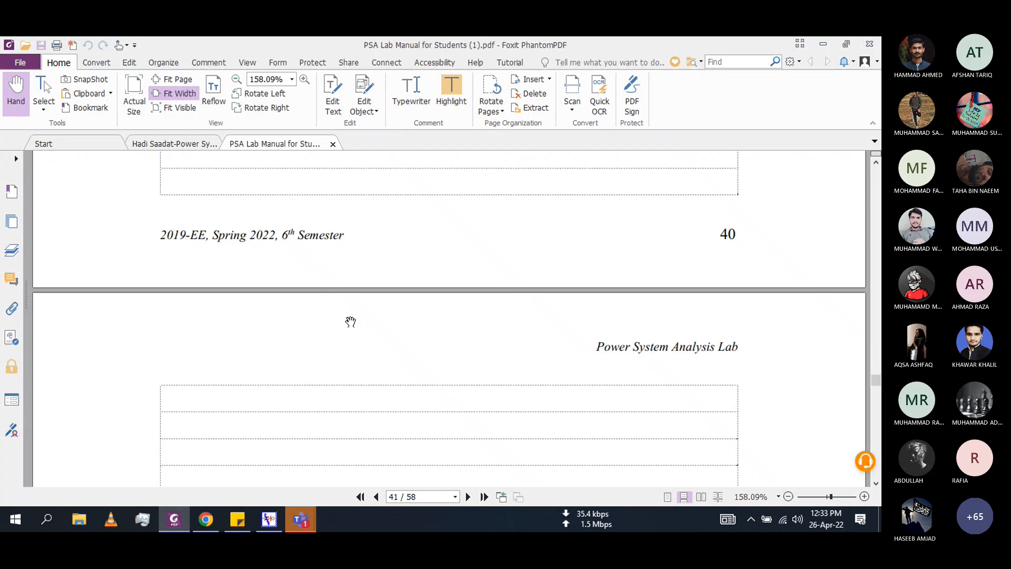
scroll(351, 322, "down", 15)
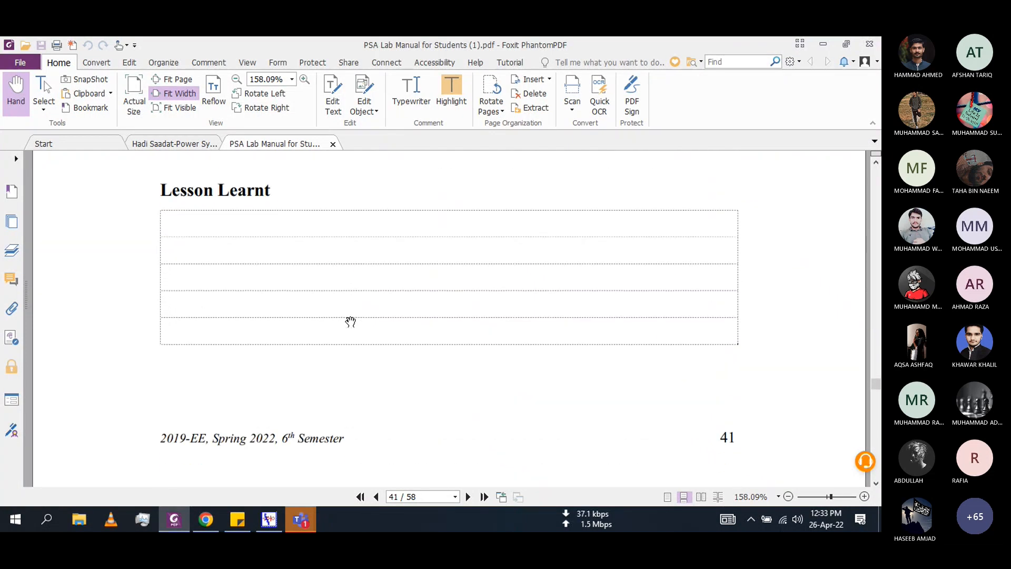
scroll(351, 322, "up", 20)
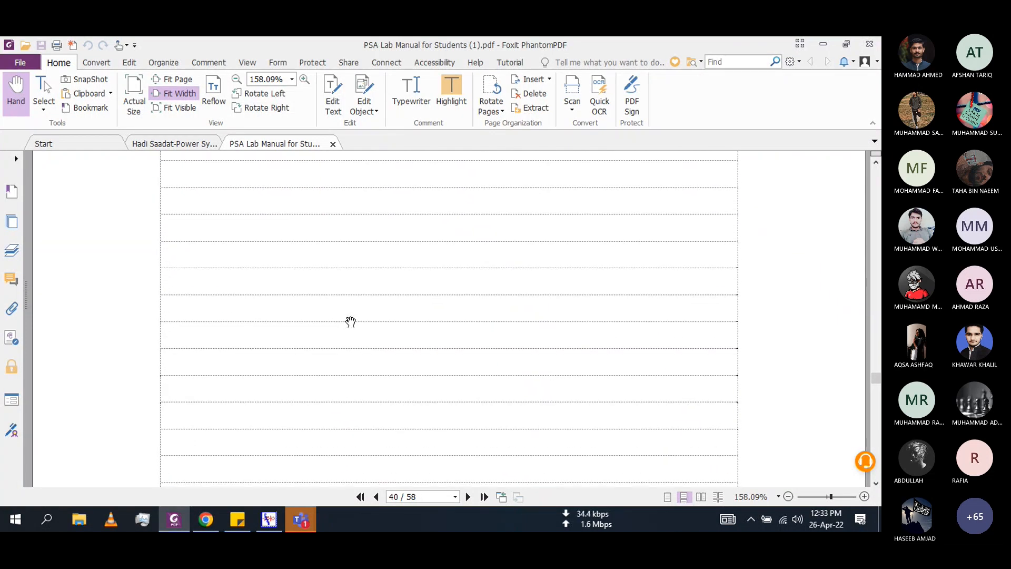
scroll(351, 322, "up", 10)
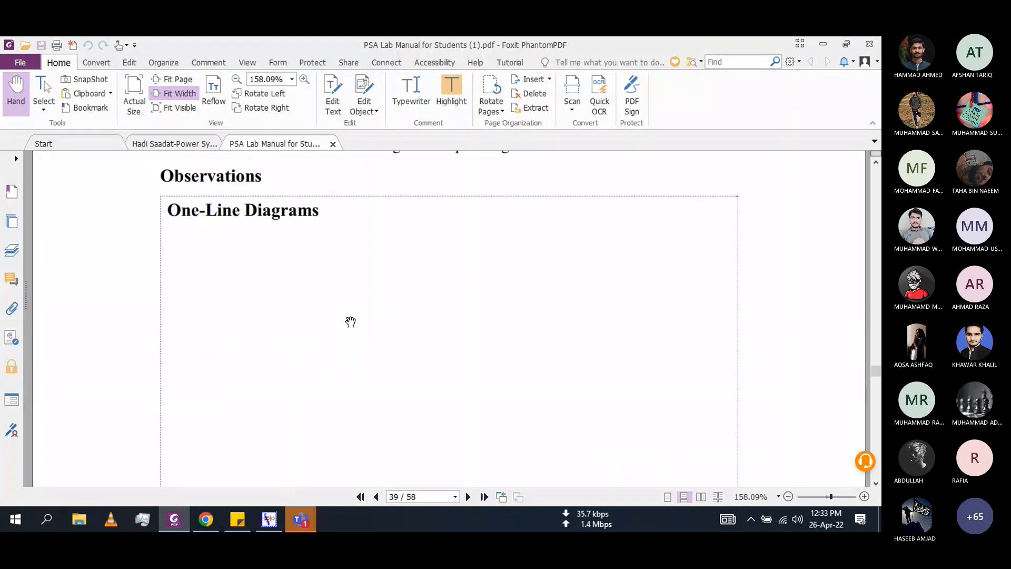
scroll(351, 322, "up", 15)
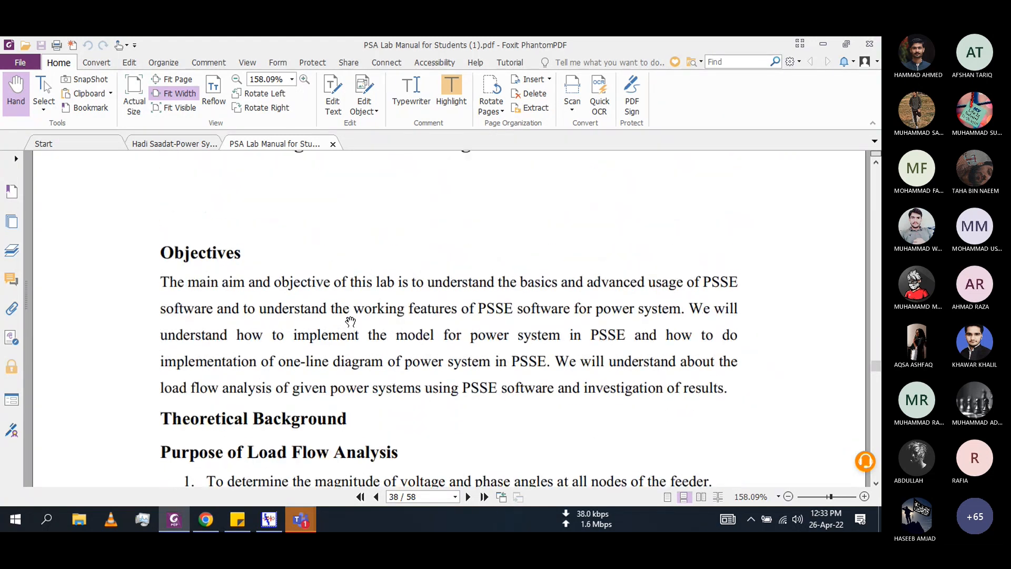
scroll(436, 349, "down", 3)
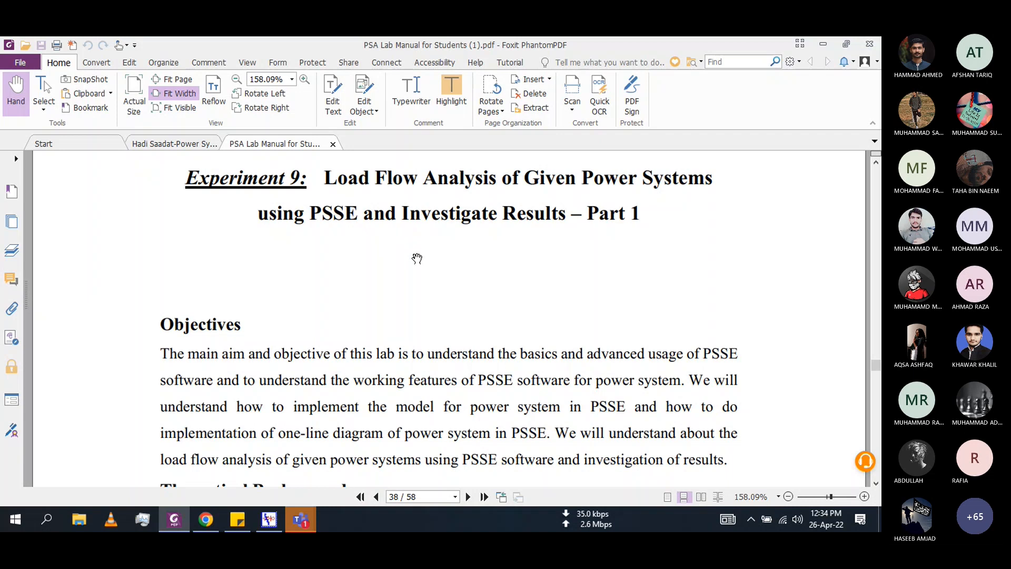
Switch to Microsoft Teams and open the Lab material folder in the PSA Lab team's General channel files to view its contents
left_click(179, 509)
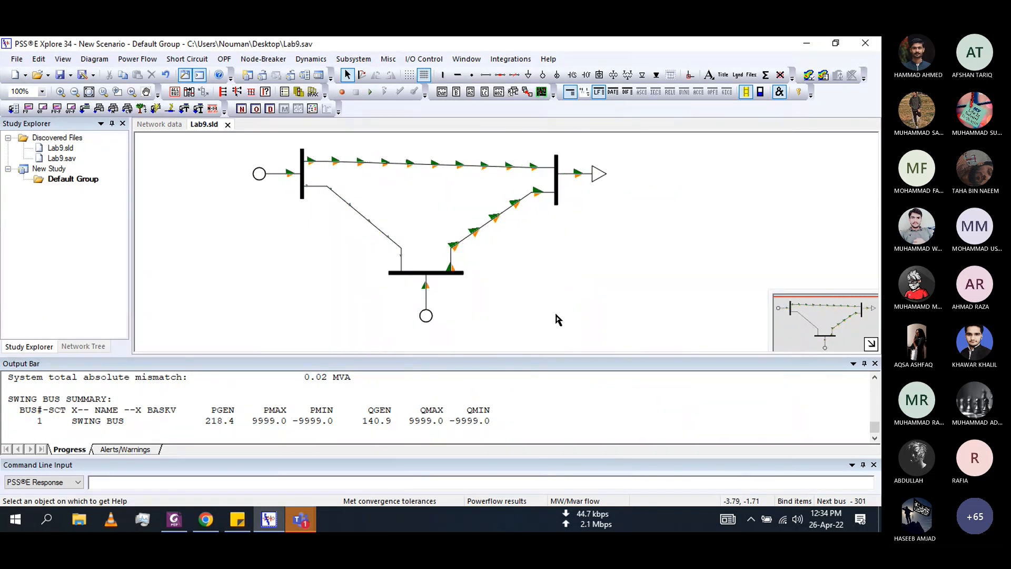
left_click(301, 520)
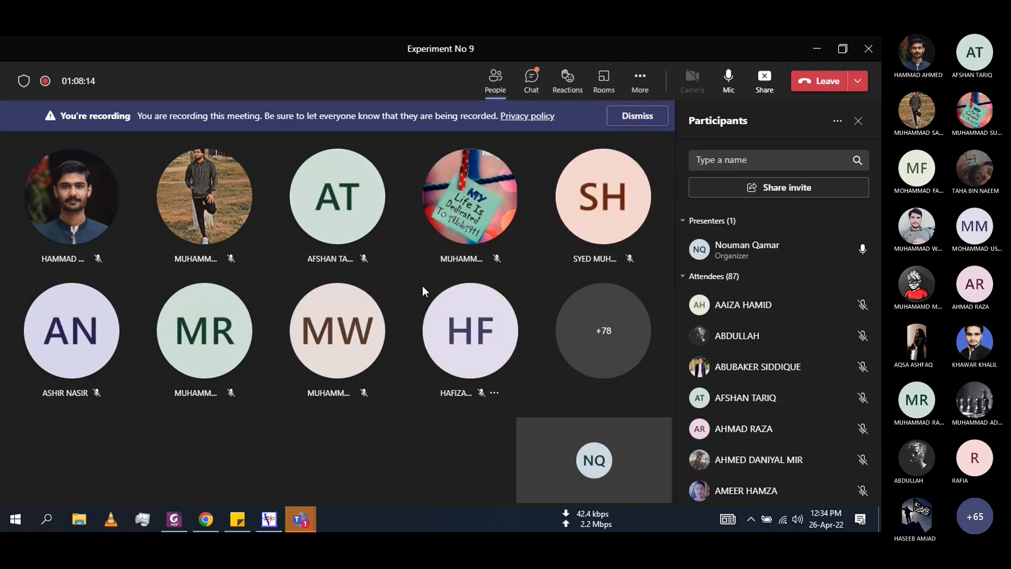
mouse_move(301, 521)
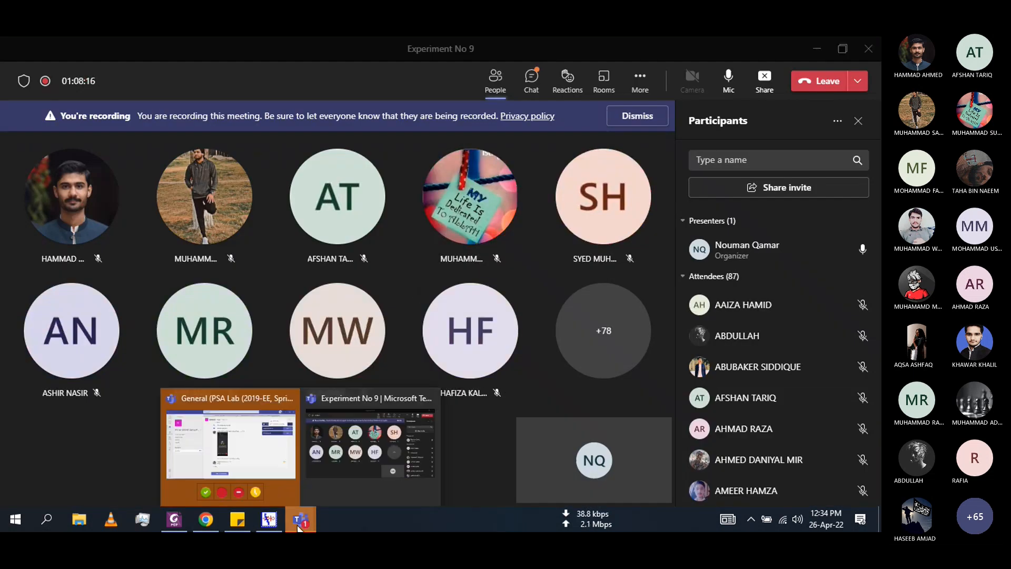
left_click(274, 489)
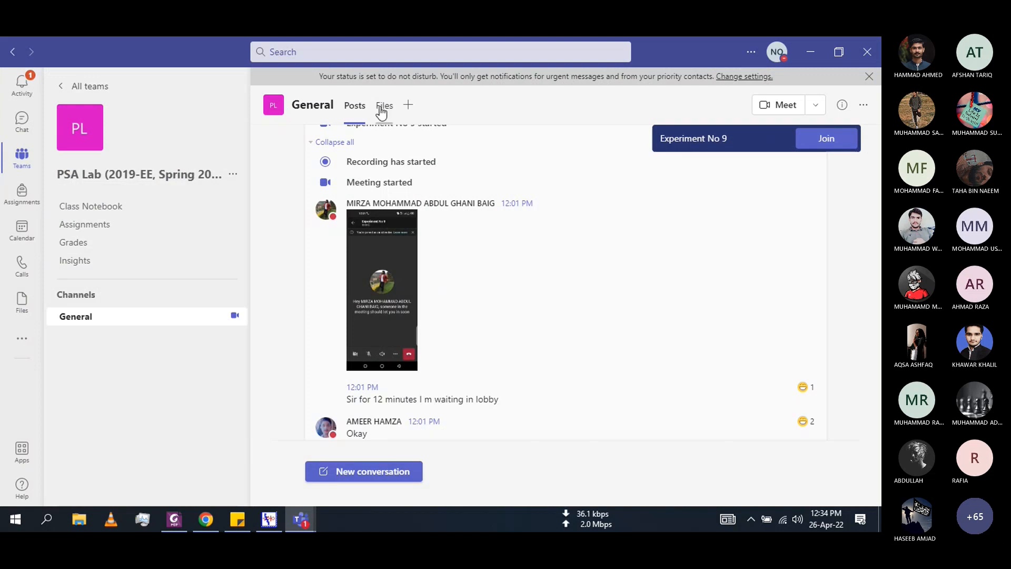
left_click(382, 108)
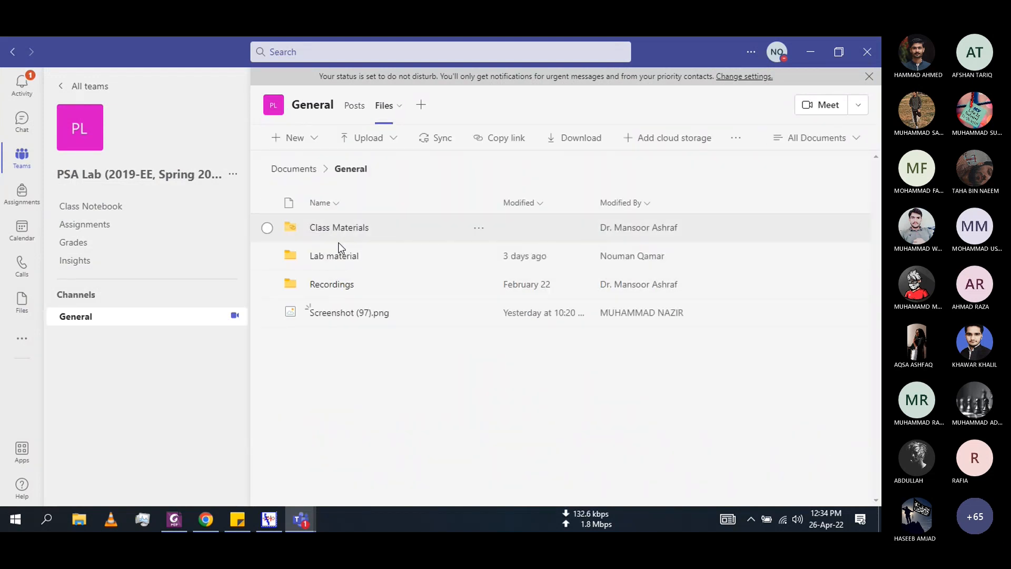
left_click(341, 264)
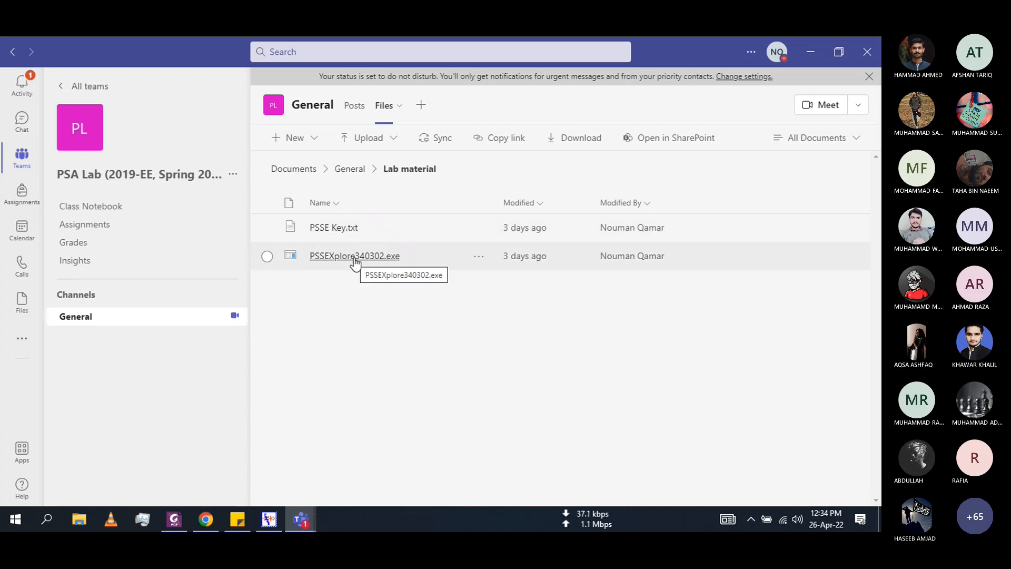
mouse_move(827, 522)
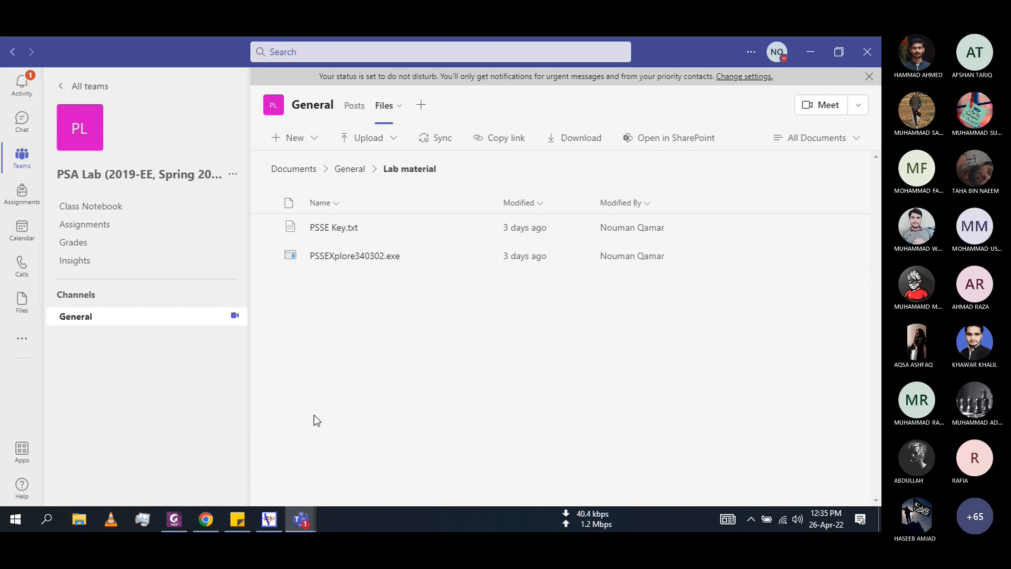
Switch back to PSS®E, set the diagram's branch annotation to MVA flow, and return it to MW/Mvar flow
key("alt+Tab")
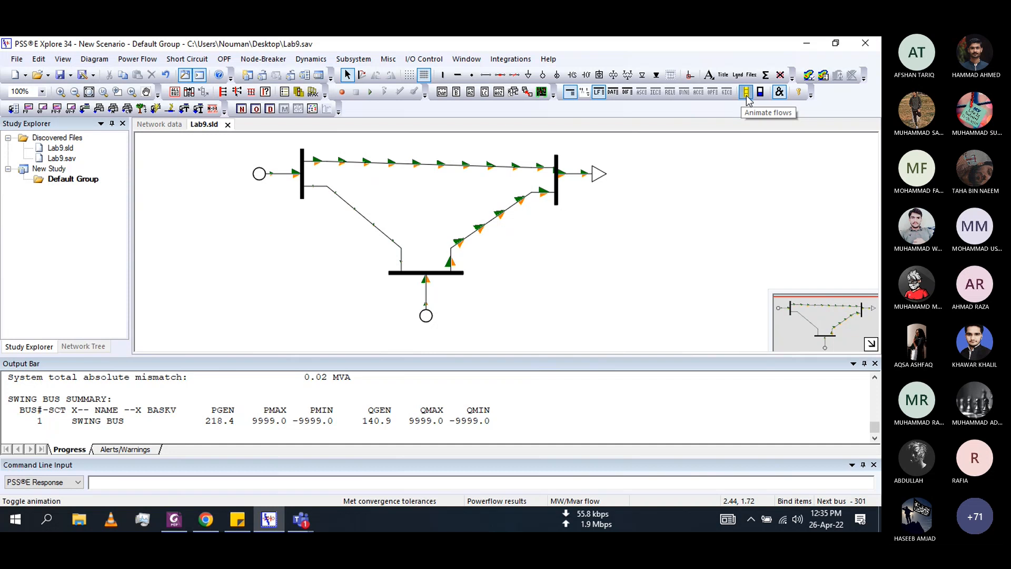
left_click(584, 92)
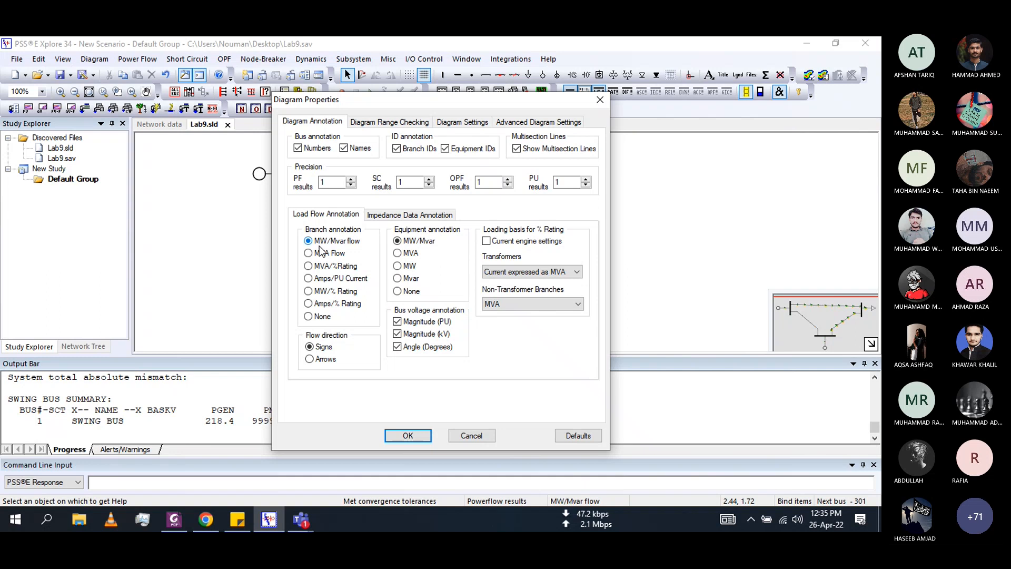
left_click(326, 254)
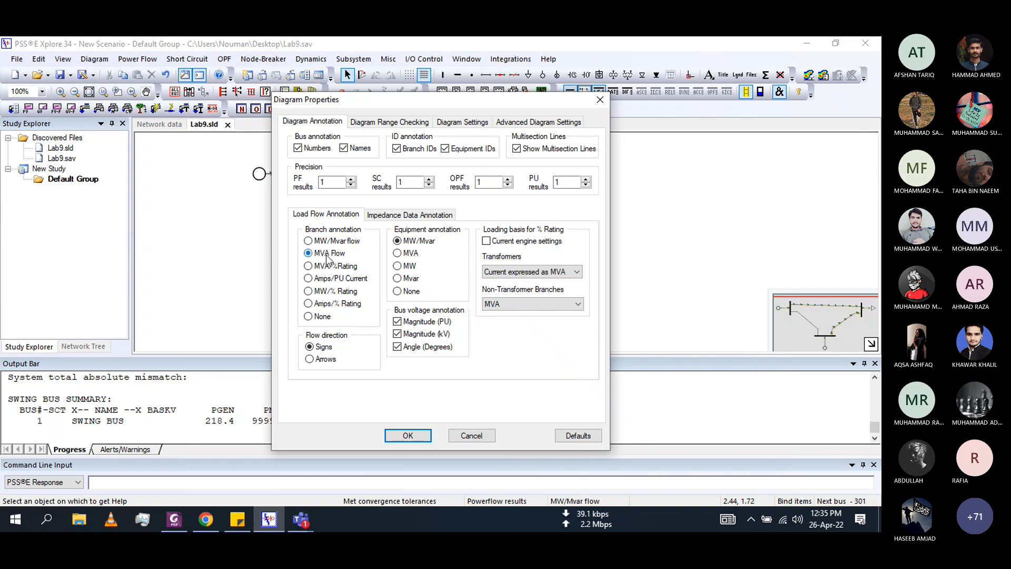
left_click(410, 439)
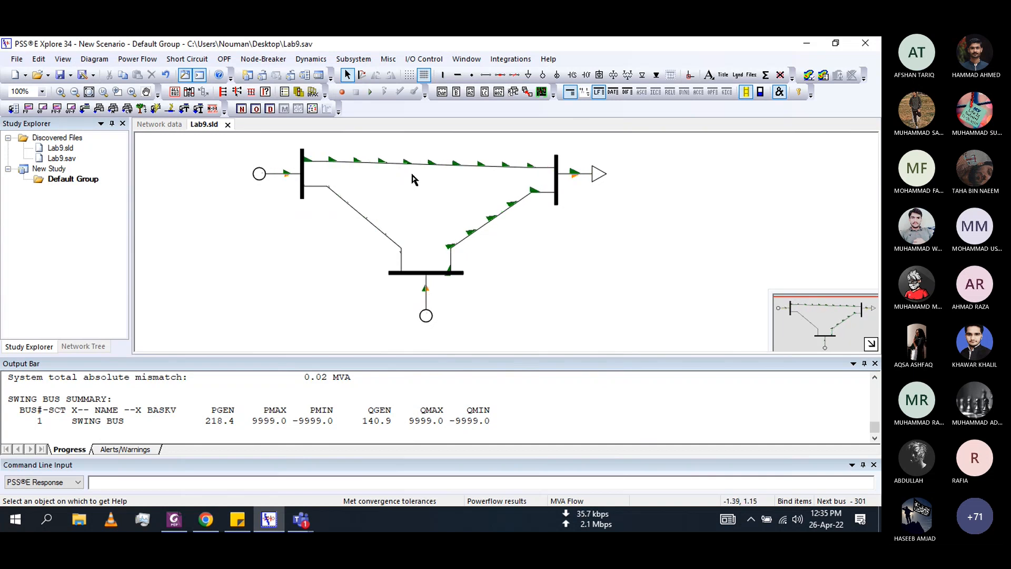
left_click(584, 92)
double_click(287, 258)
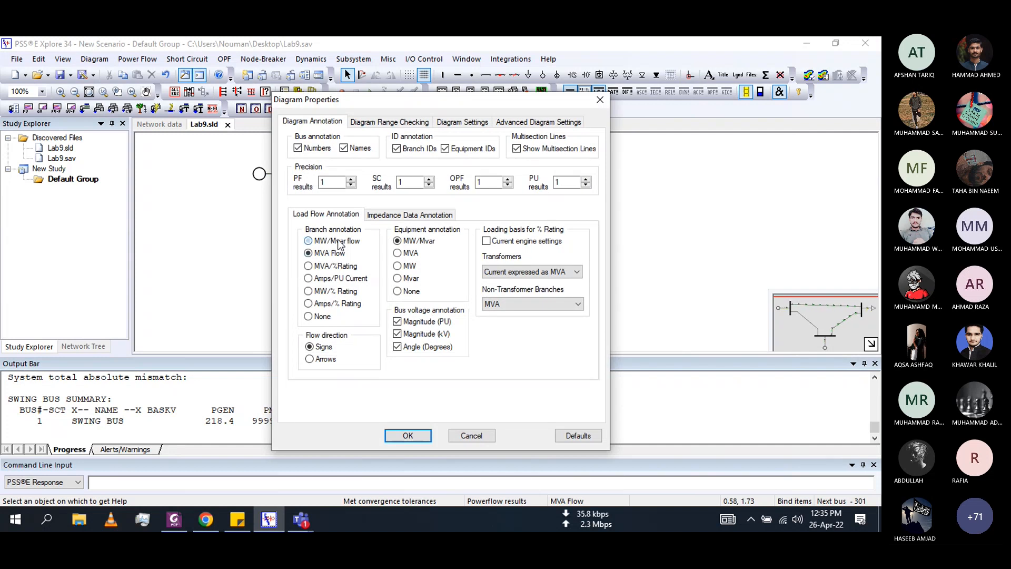
left_click(407, 436)
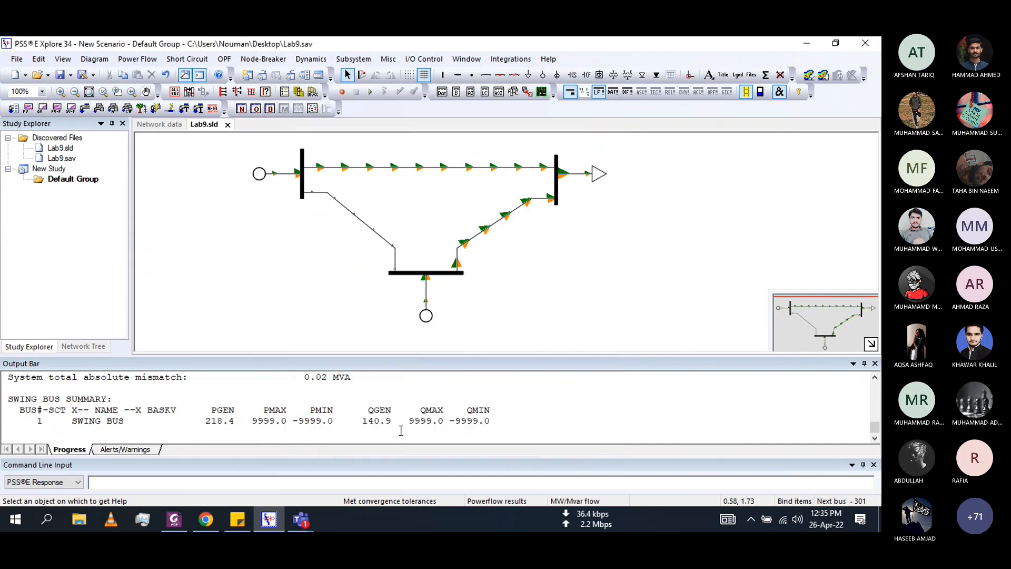
Turn off the flow animation so the one-line diagram shows its numeric load flow annotations
left_click(747, 93)
left_click(747, 92)
left_click(747, 92)
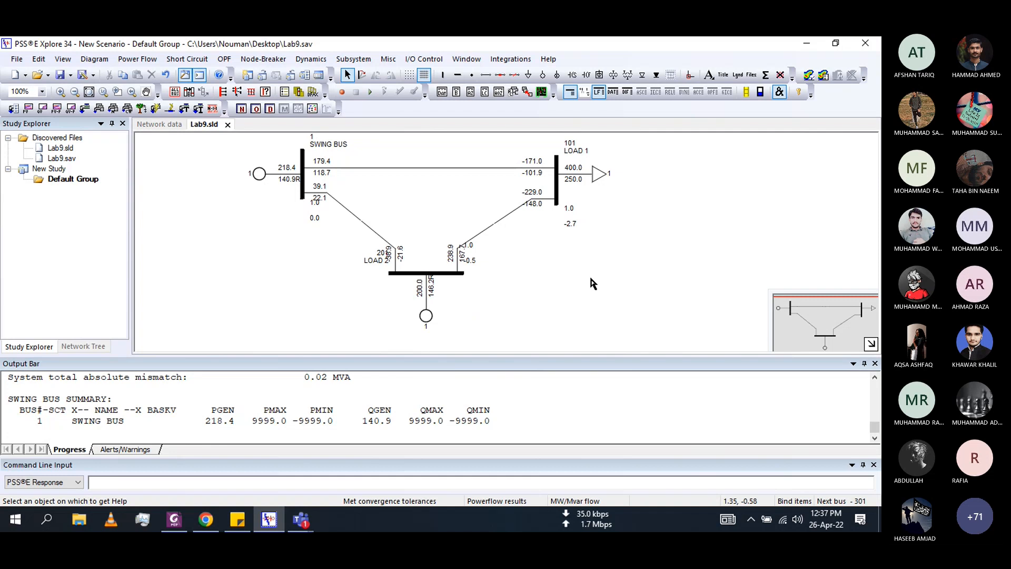
Switch to the Experiment No 9 meeting in Microsoft Teams and download the participants' attendance list
left_click(291, 522)
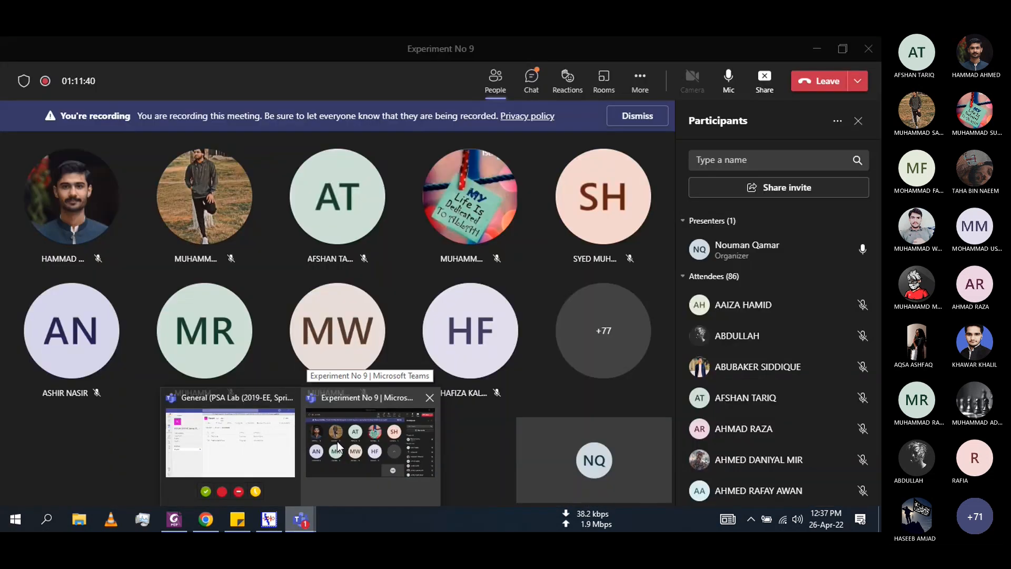
left_click(337, 441)
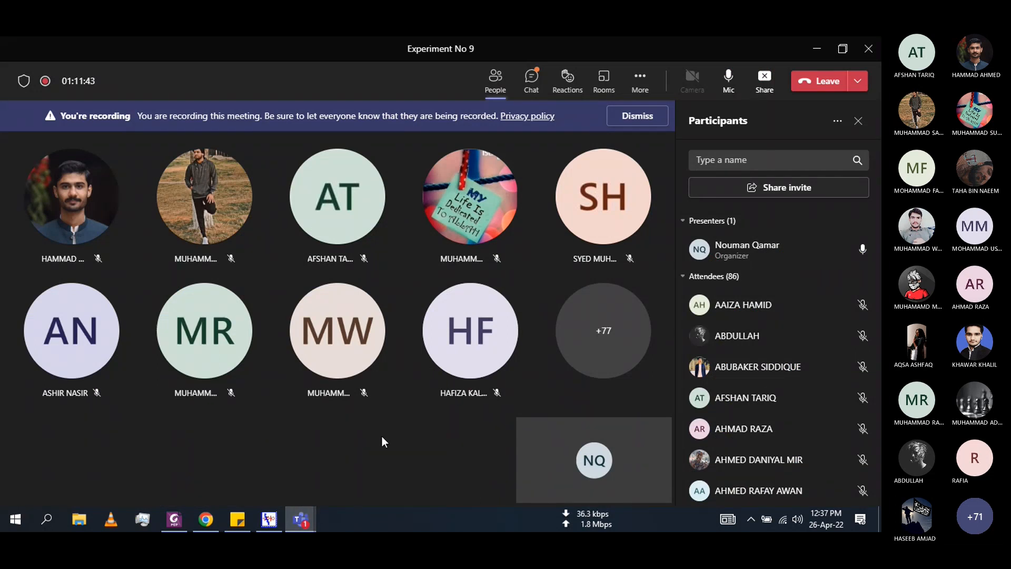
left_click(838, 122)
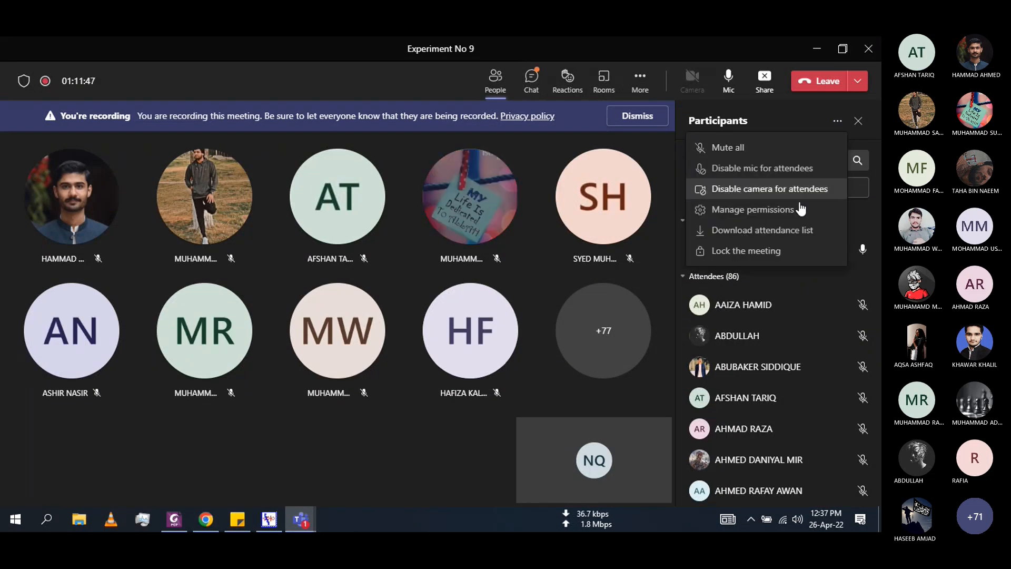
left_click(790, 230)
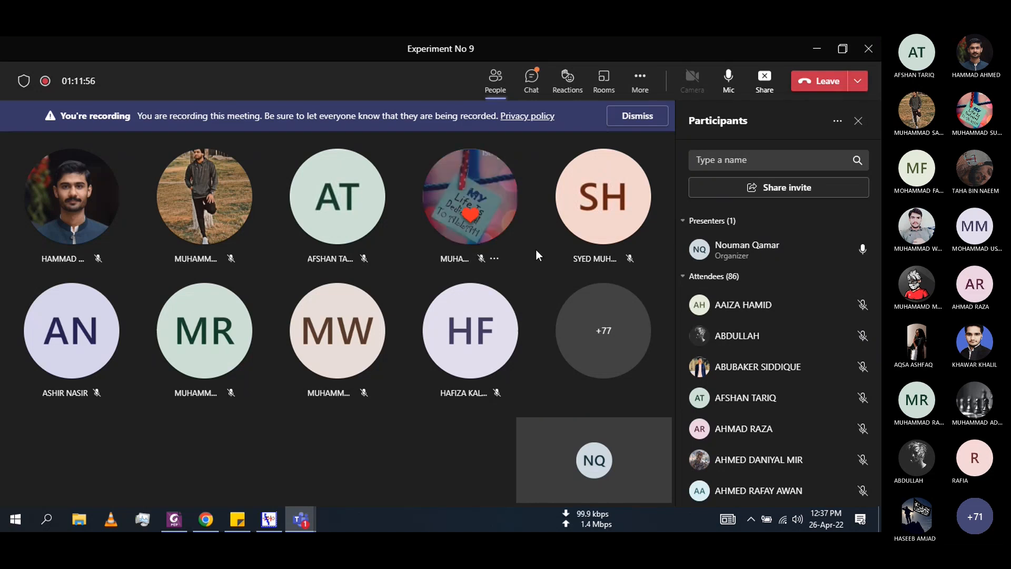
End the Experiment No 9 meeting for everyone
left_click(859, 82)
left_click(860, 86)
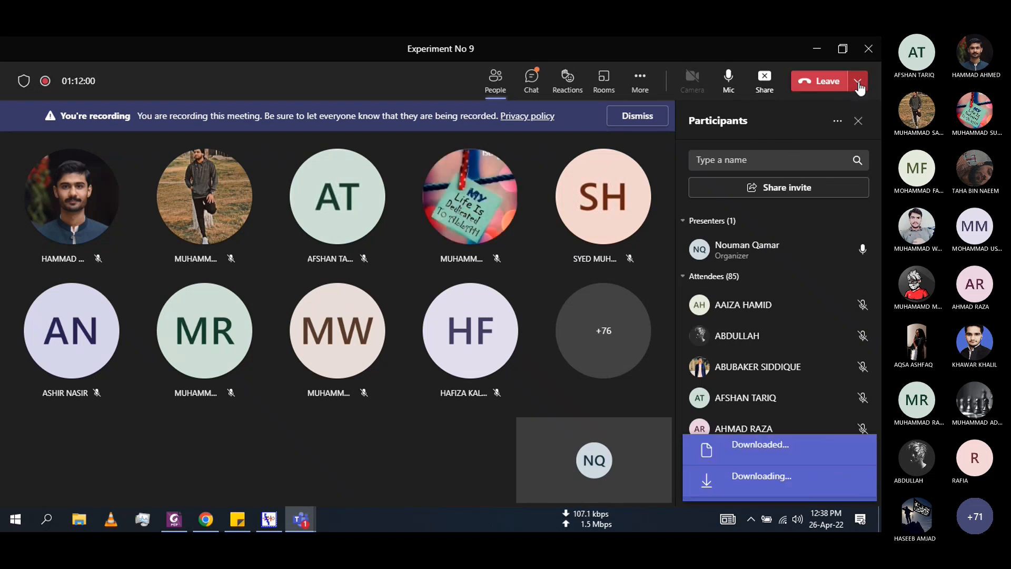
left_click(859, 85)
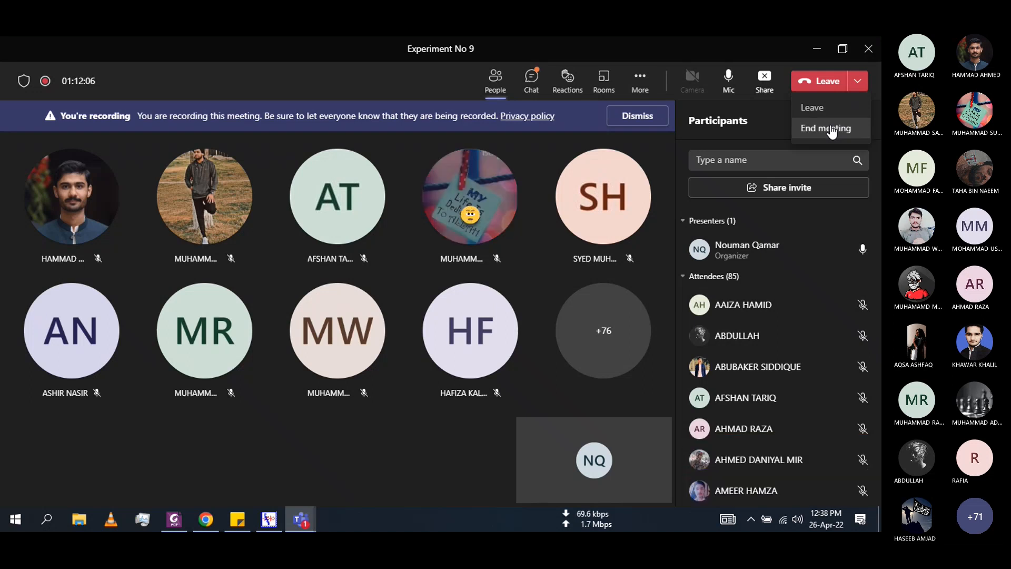
left_click(830, 129)
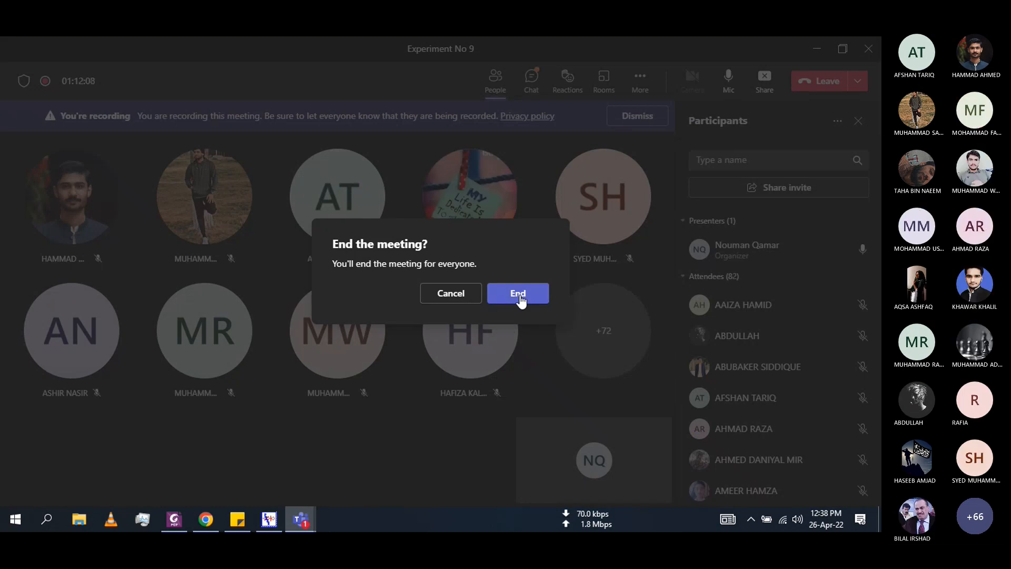